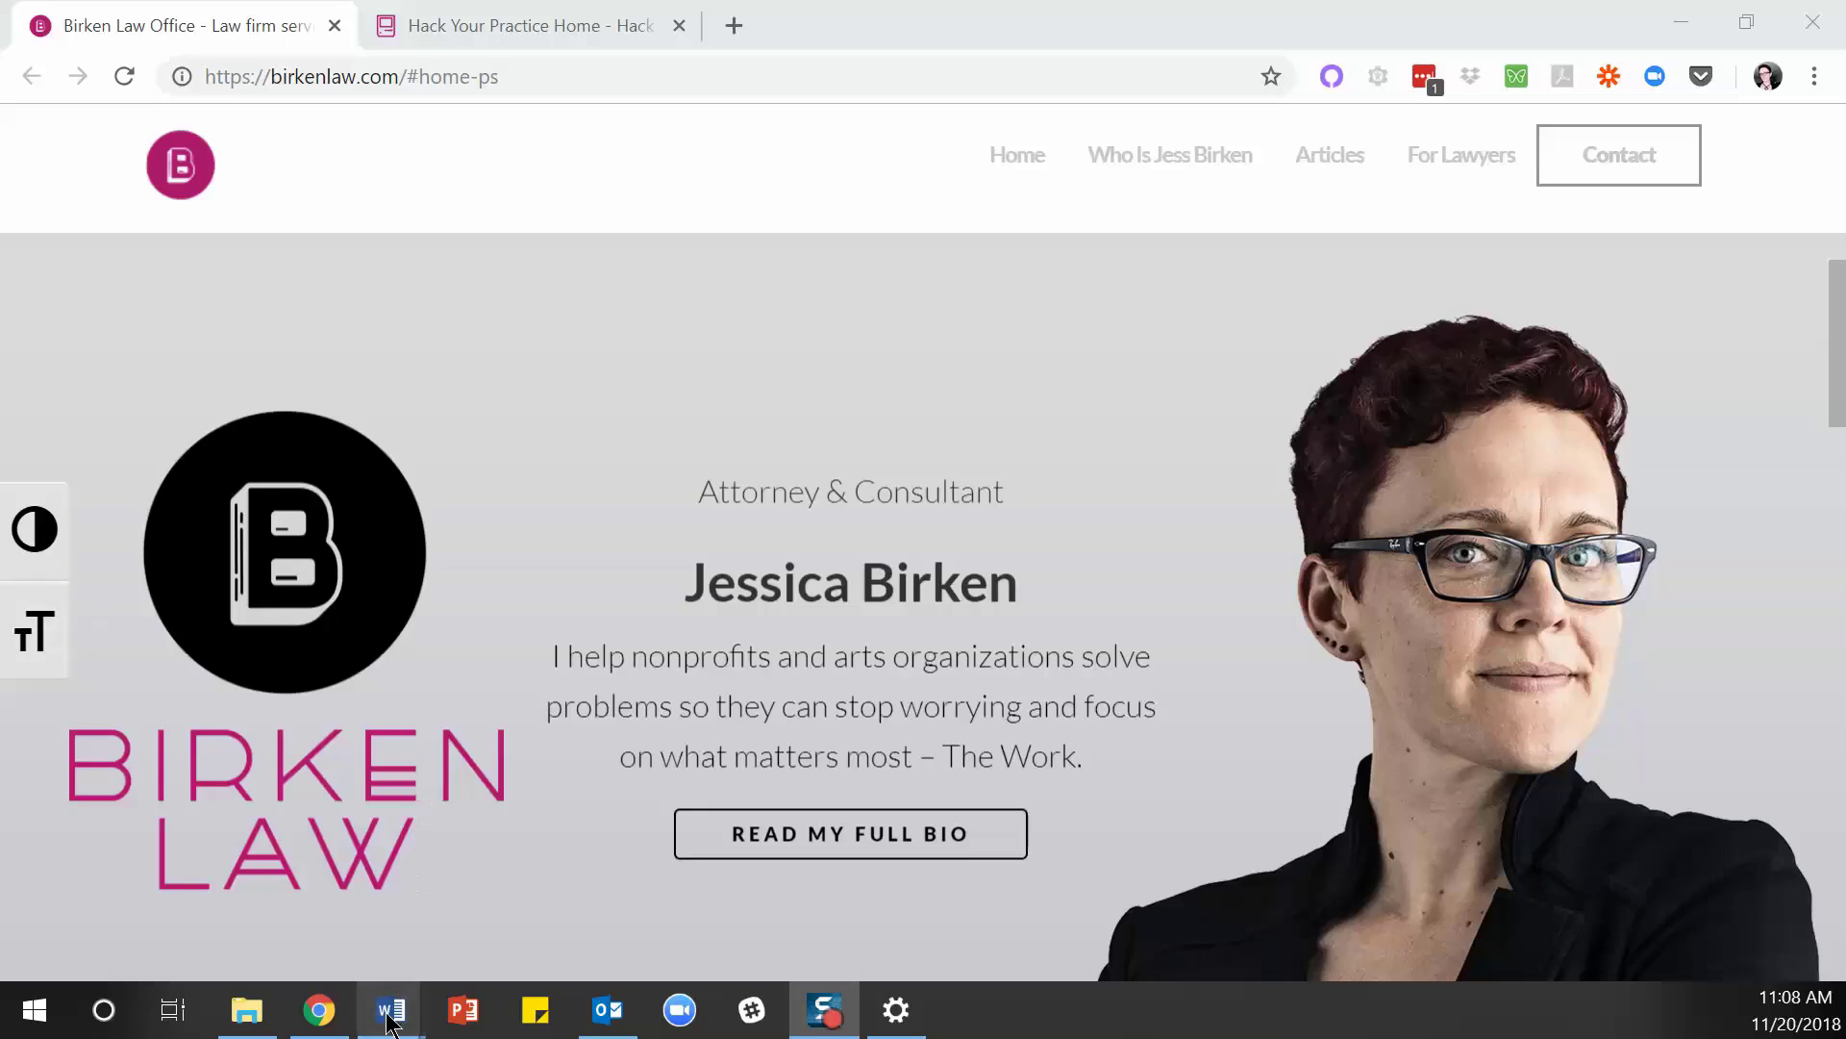
- Switch to the blank Word document and make sure the Developer tab is enabled among the ribbon's main tabs in Word Options
mouse_move(391, 1010)
click(152, 874)
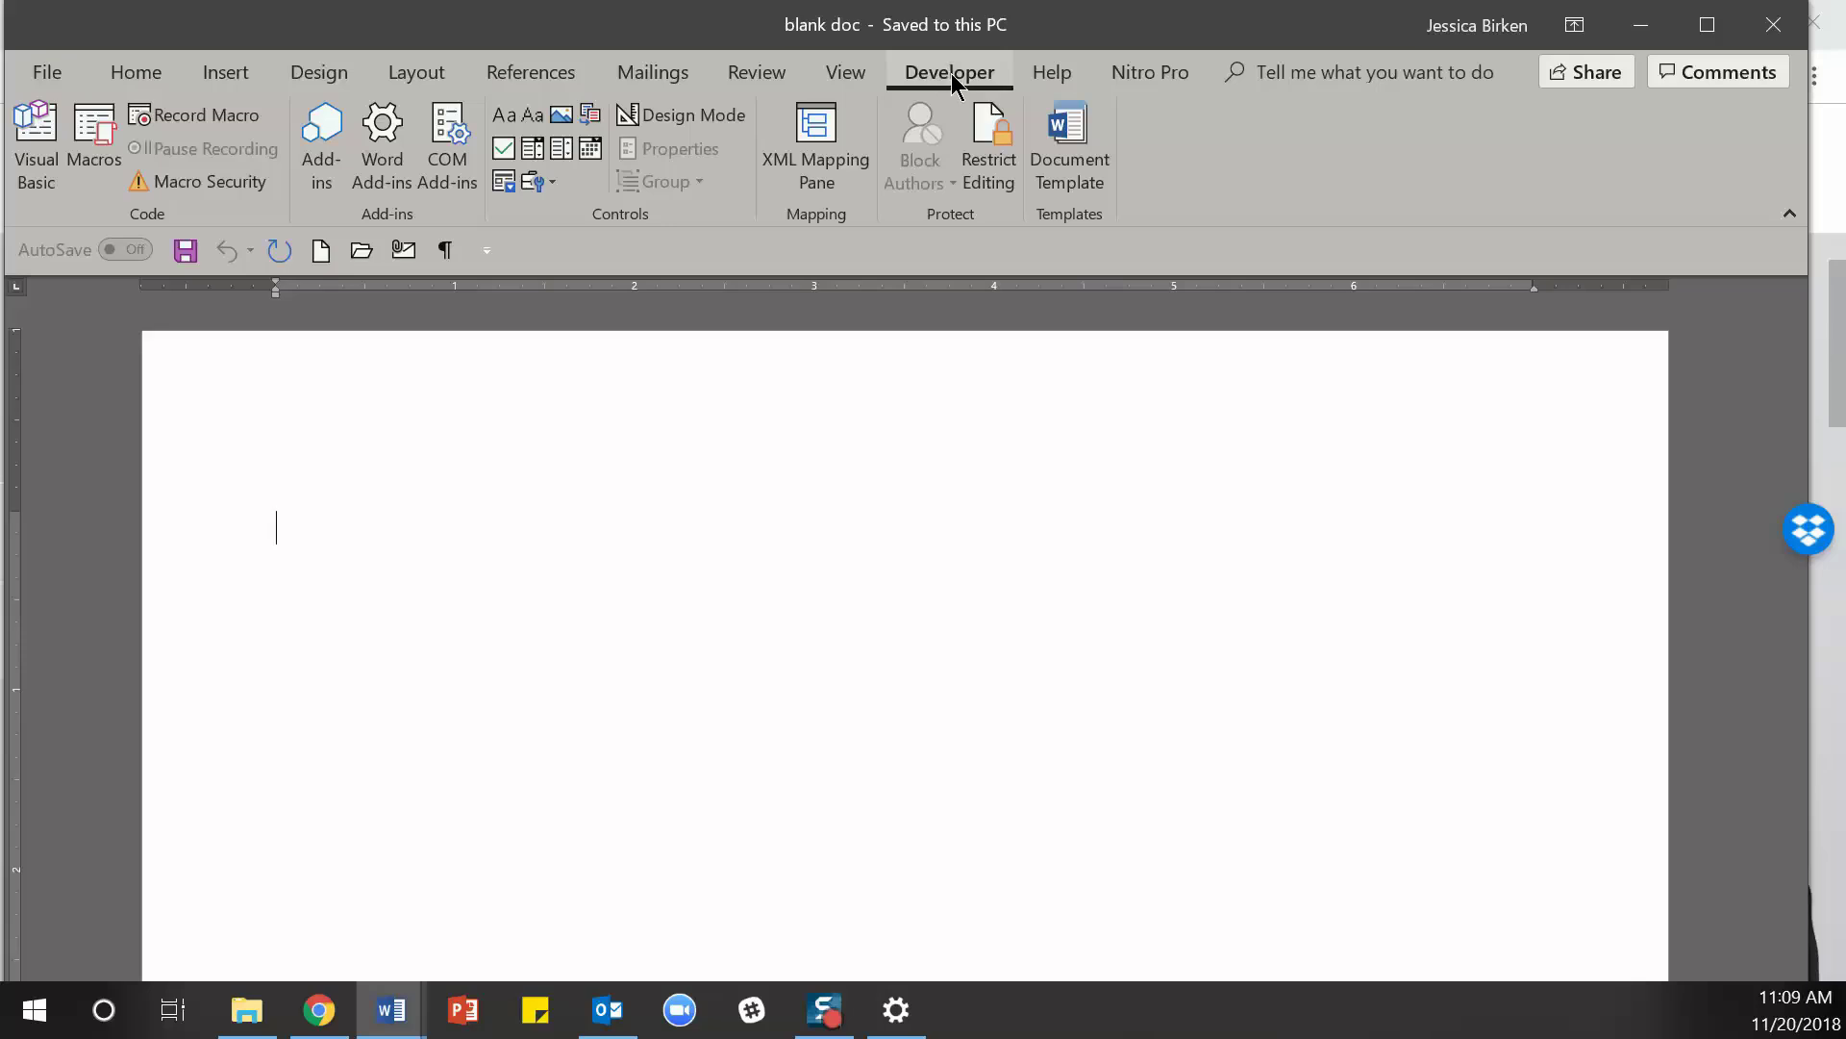
click(32, 77)
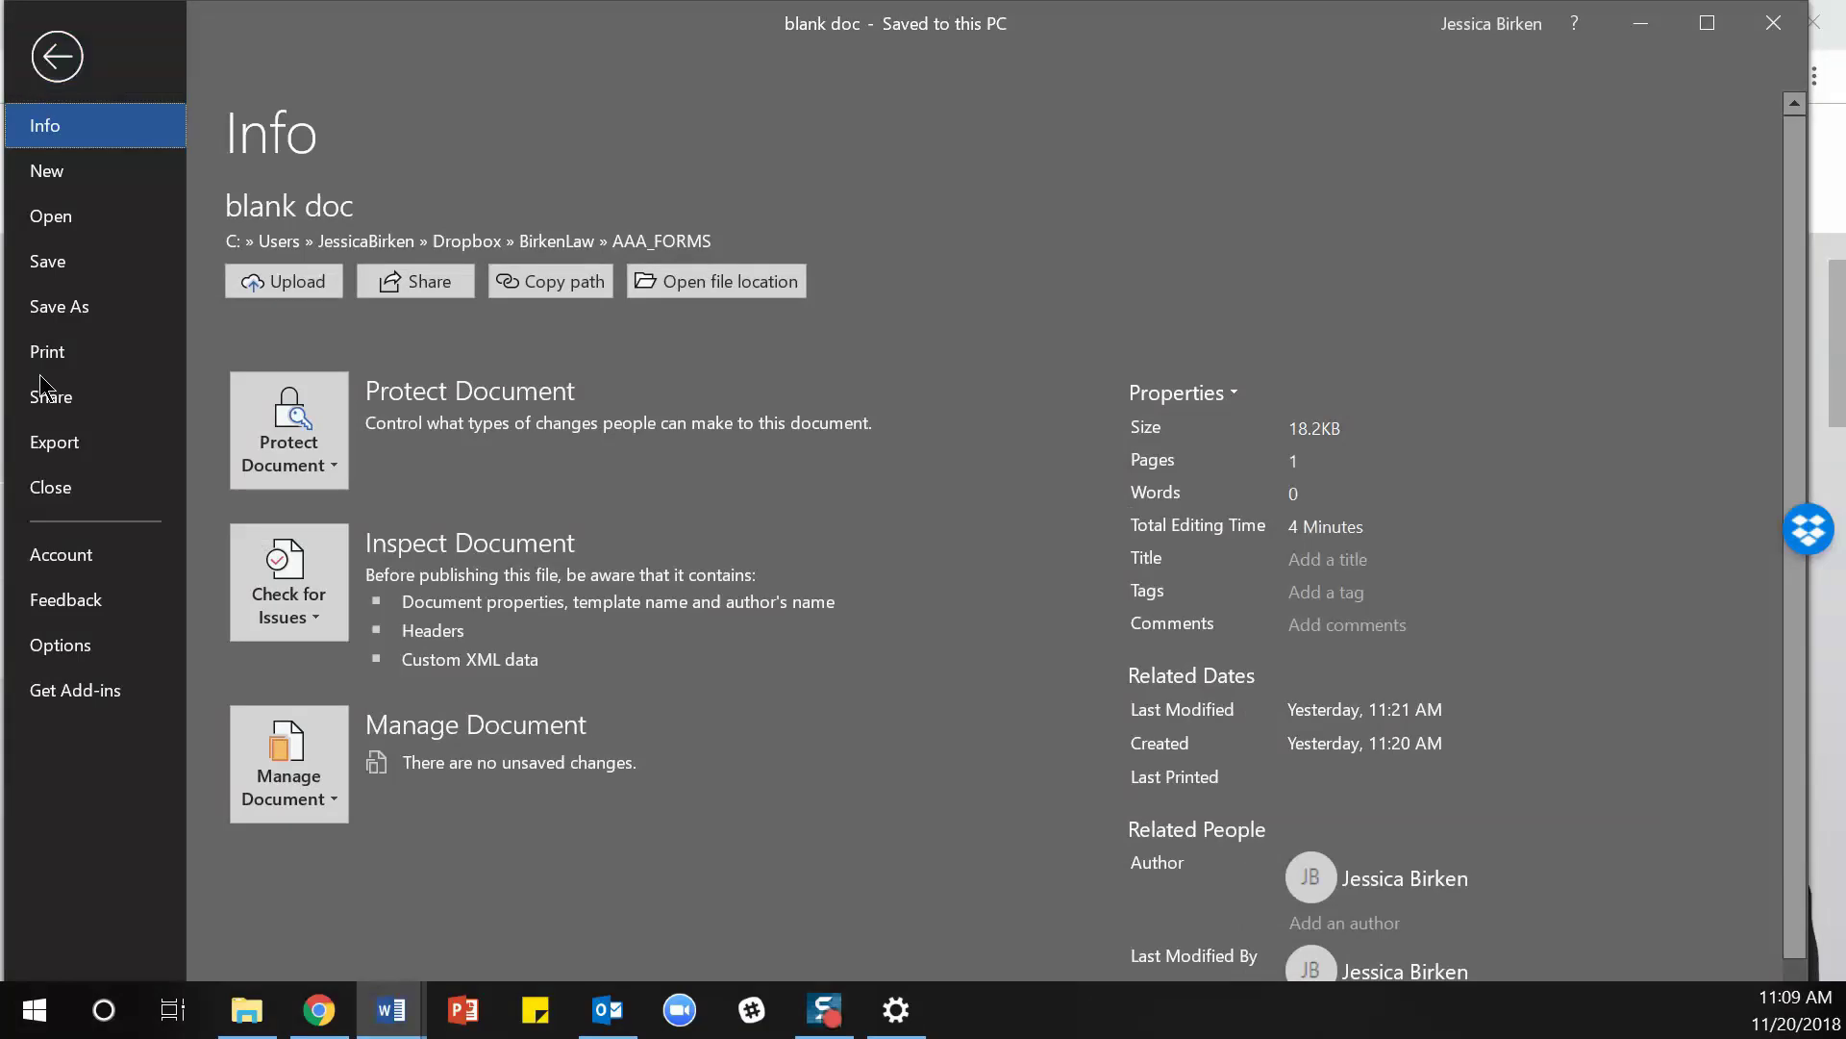
click(62, 650)
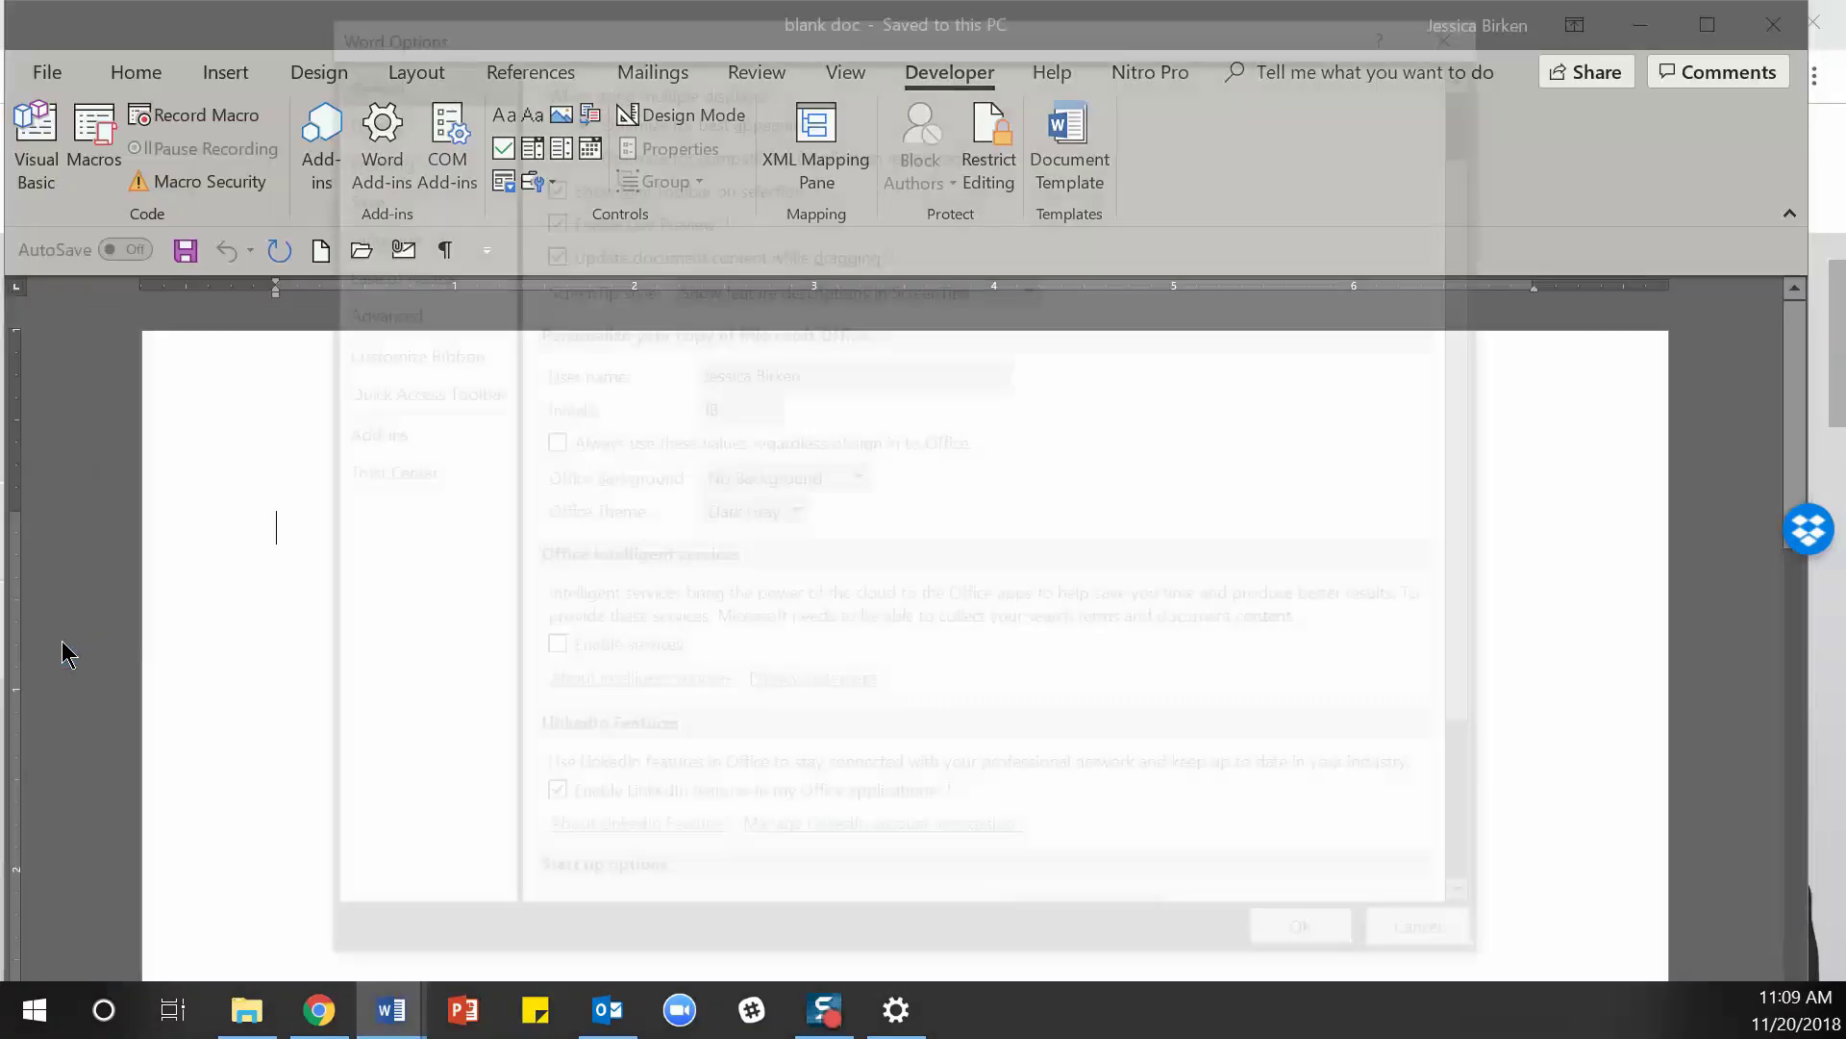
click(439, 354)
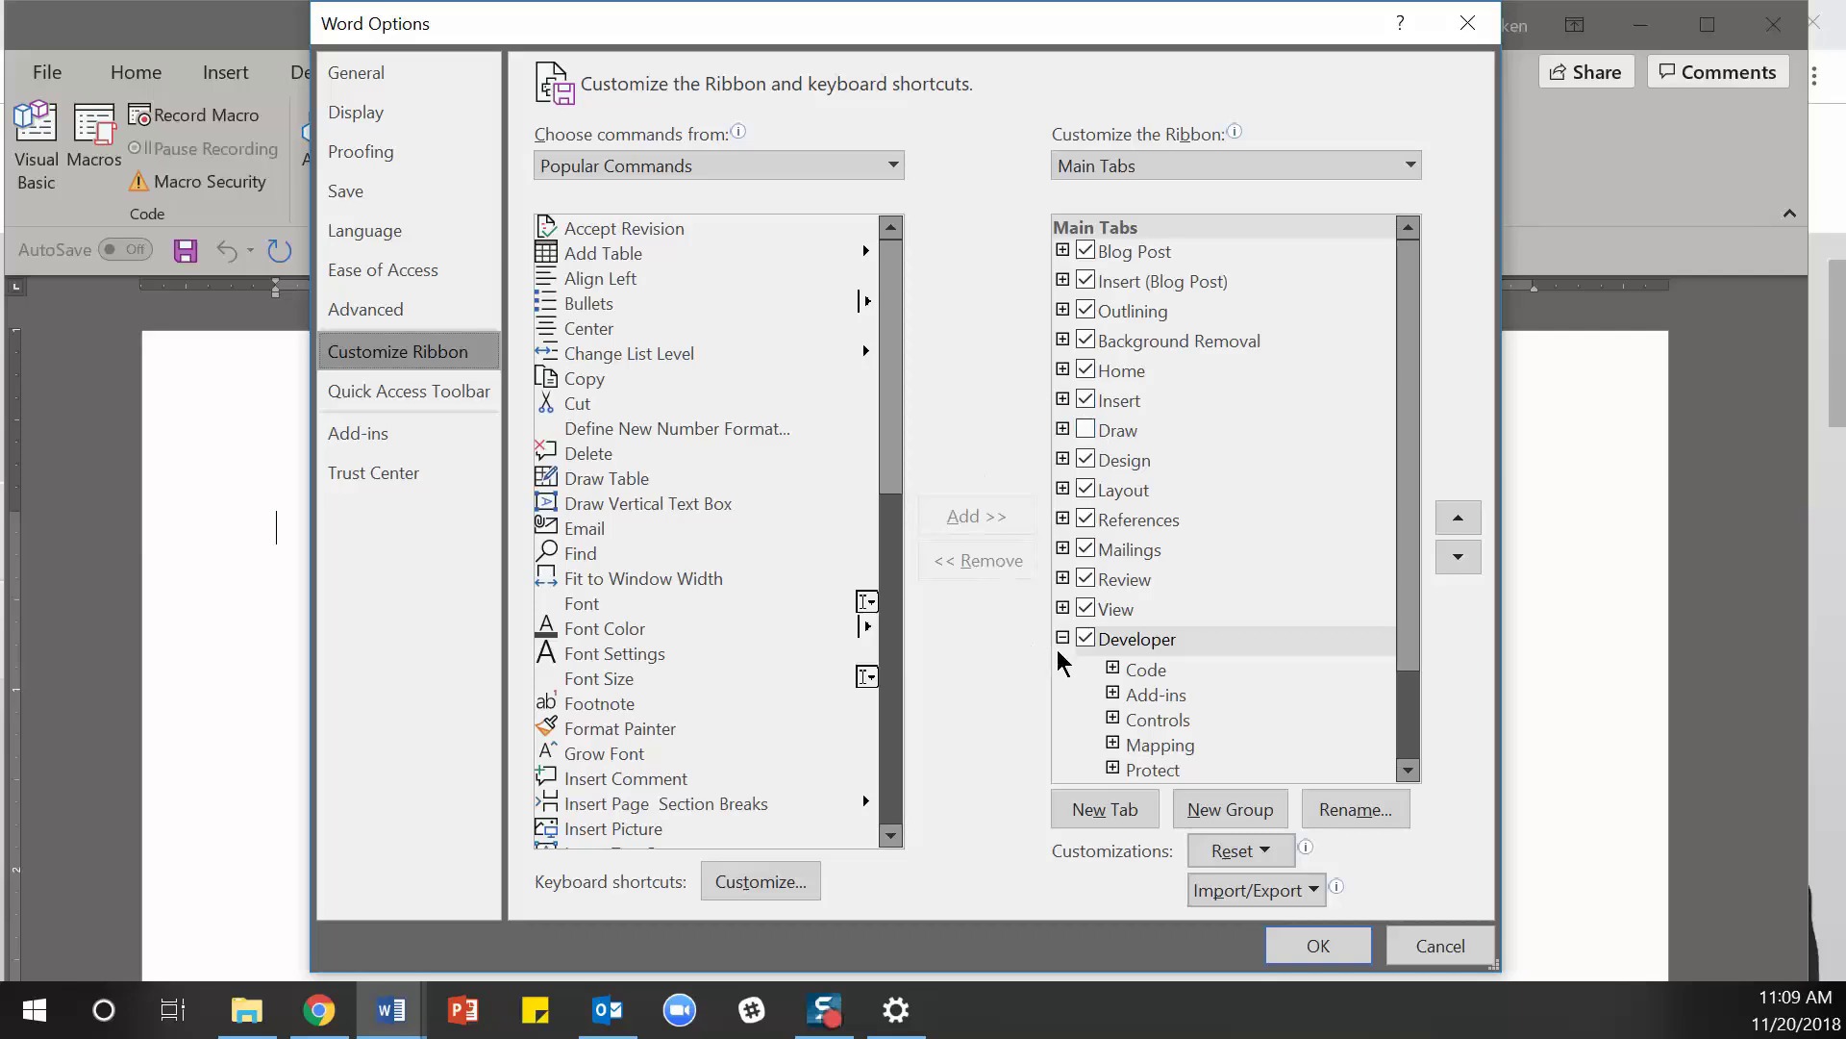
click(1089, 640)
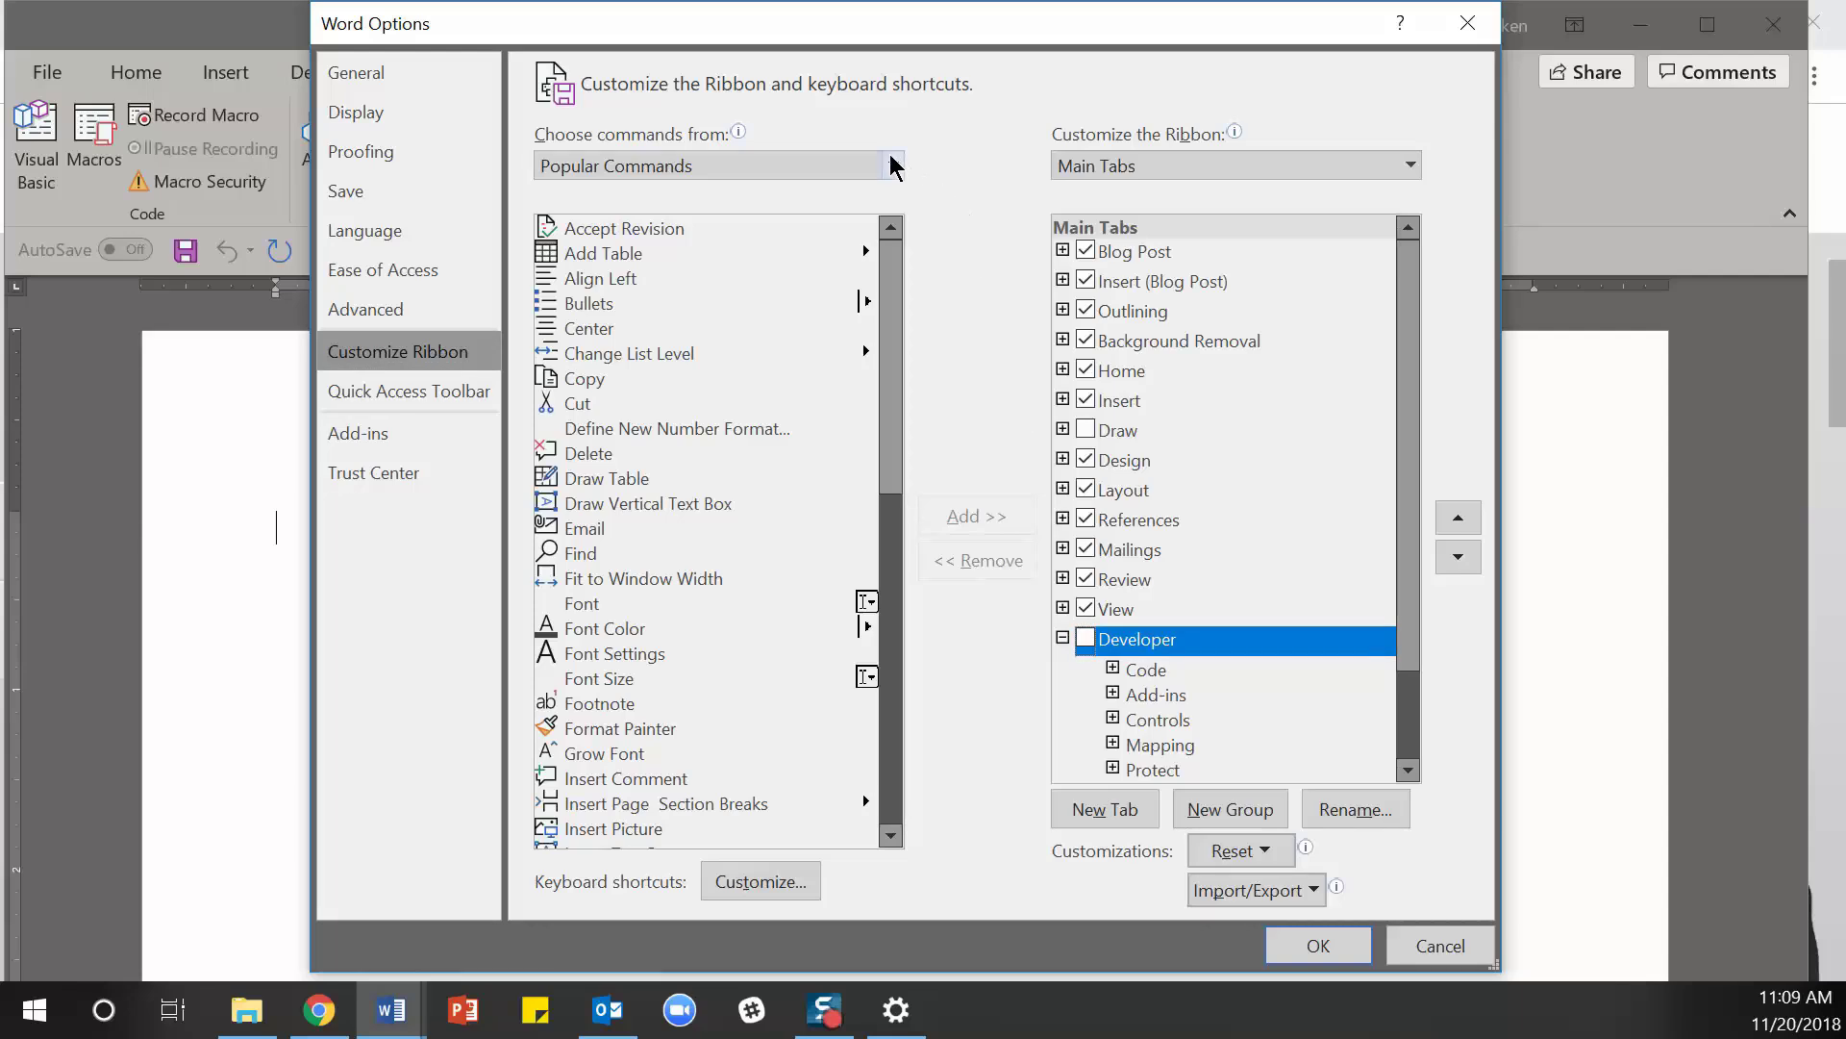
click(1086, 639)
- Add a second copy of the Developer main tab to the ribbon, remove that copy, and accept the Word options
click(895, 167)
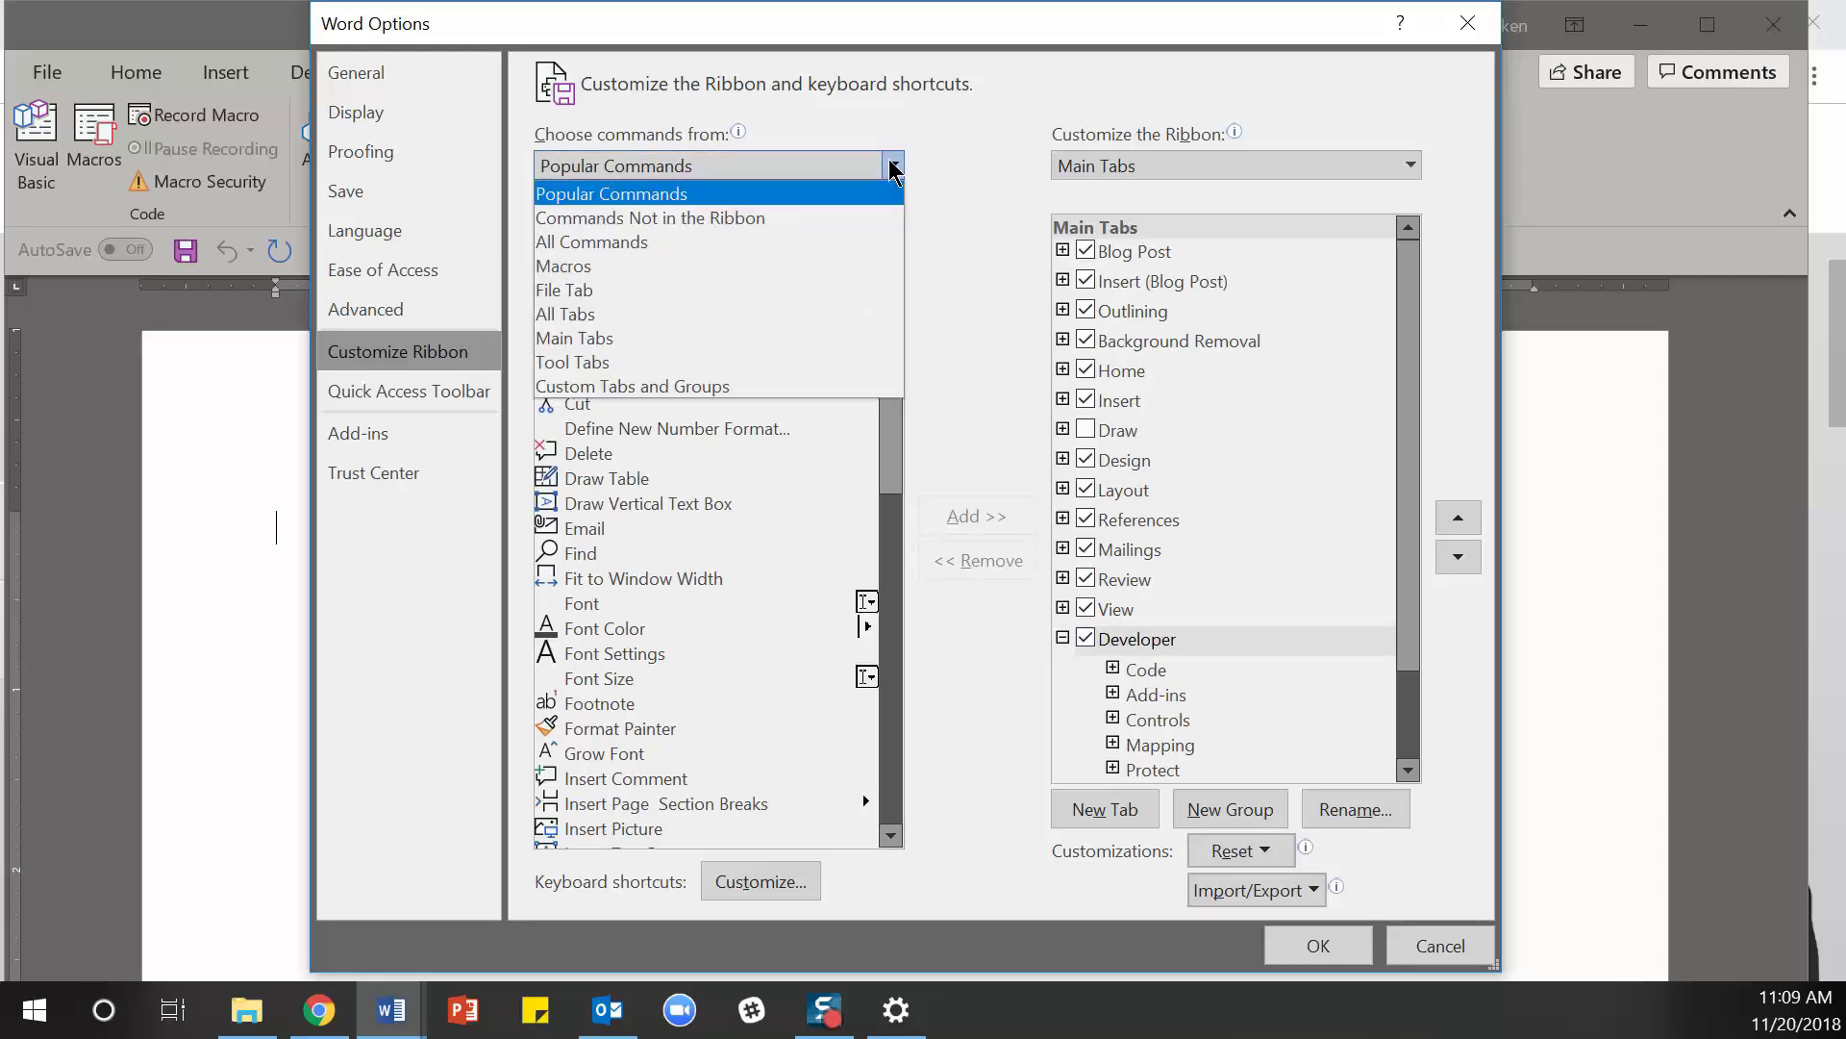
click(611, 342)
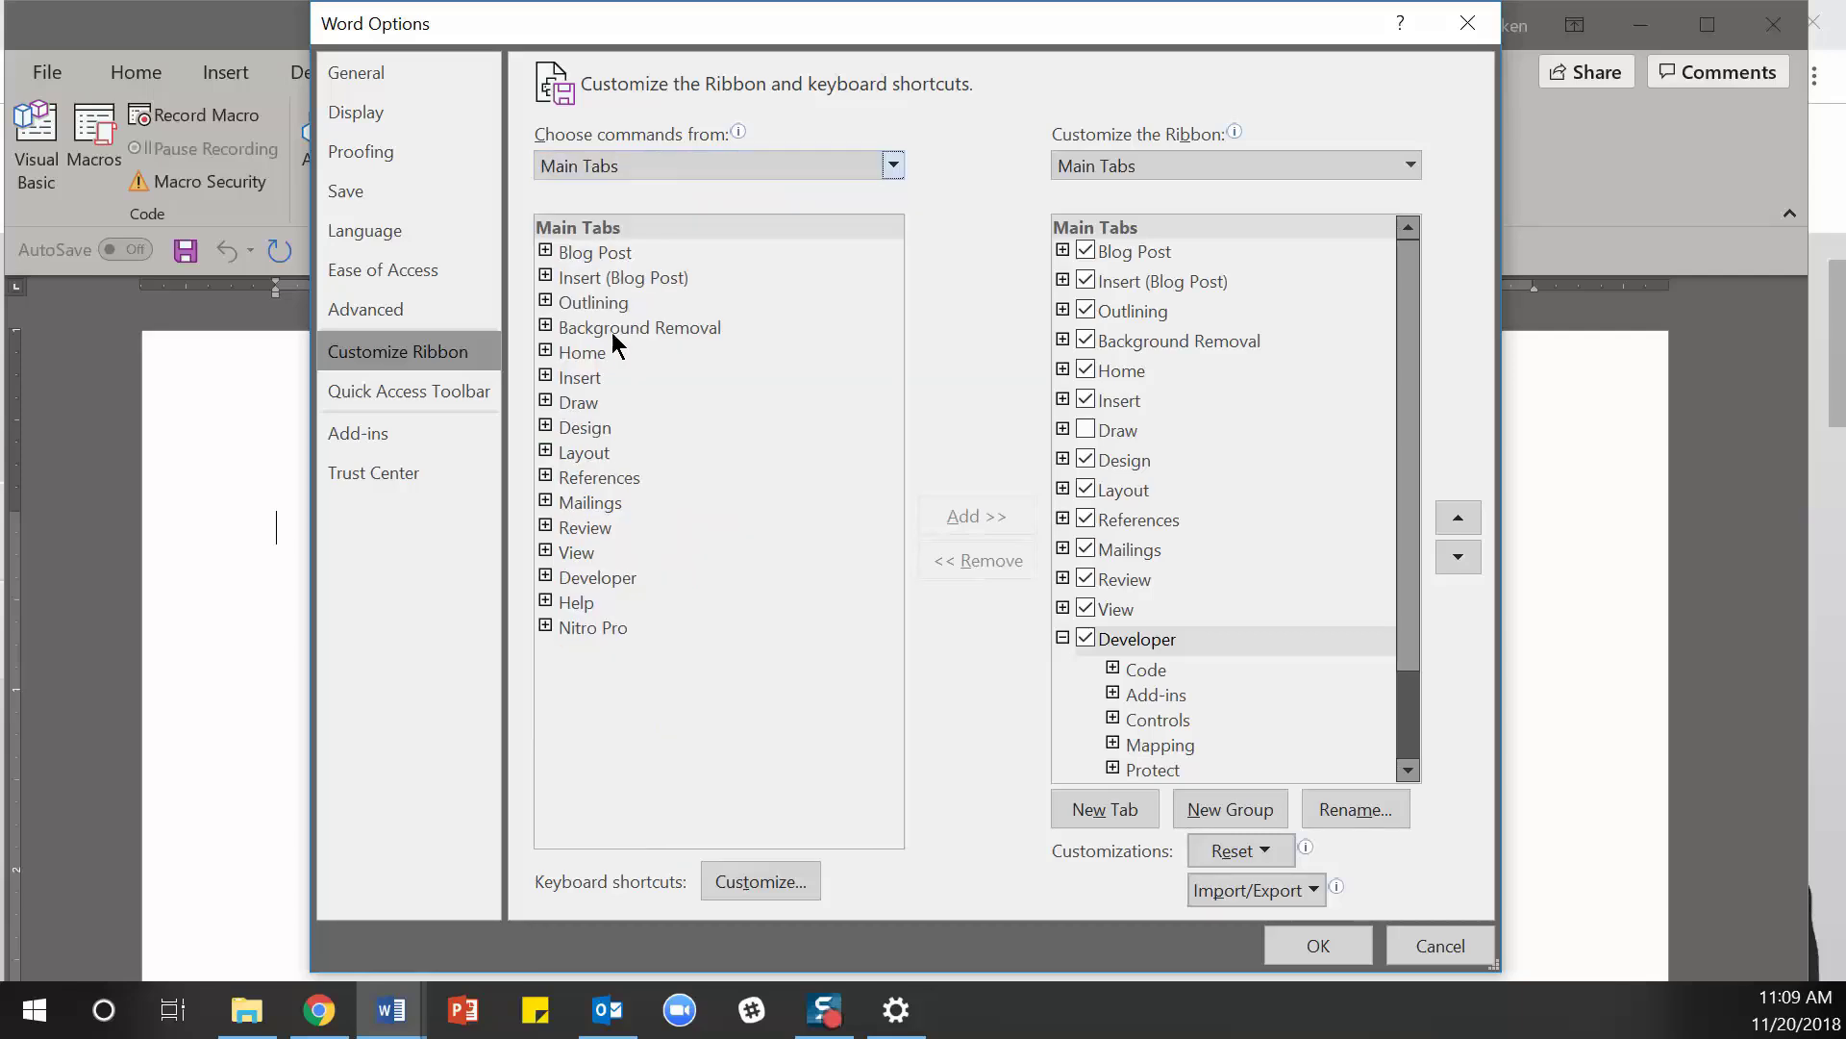
click(615, 576)
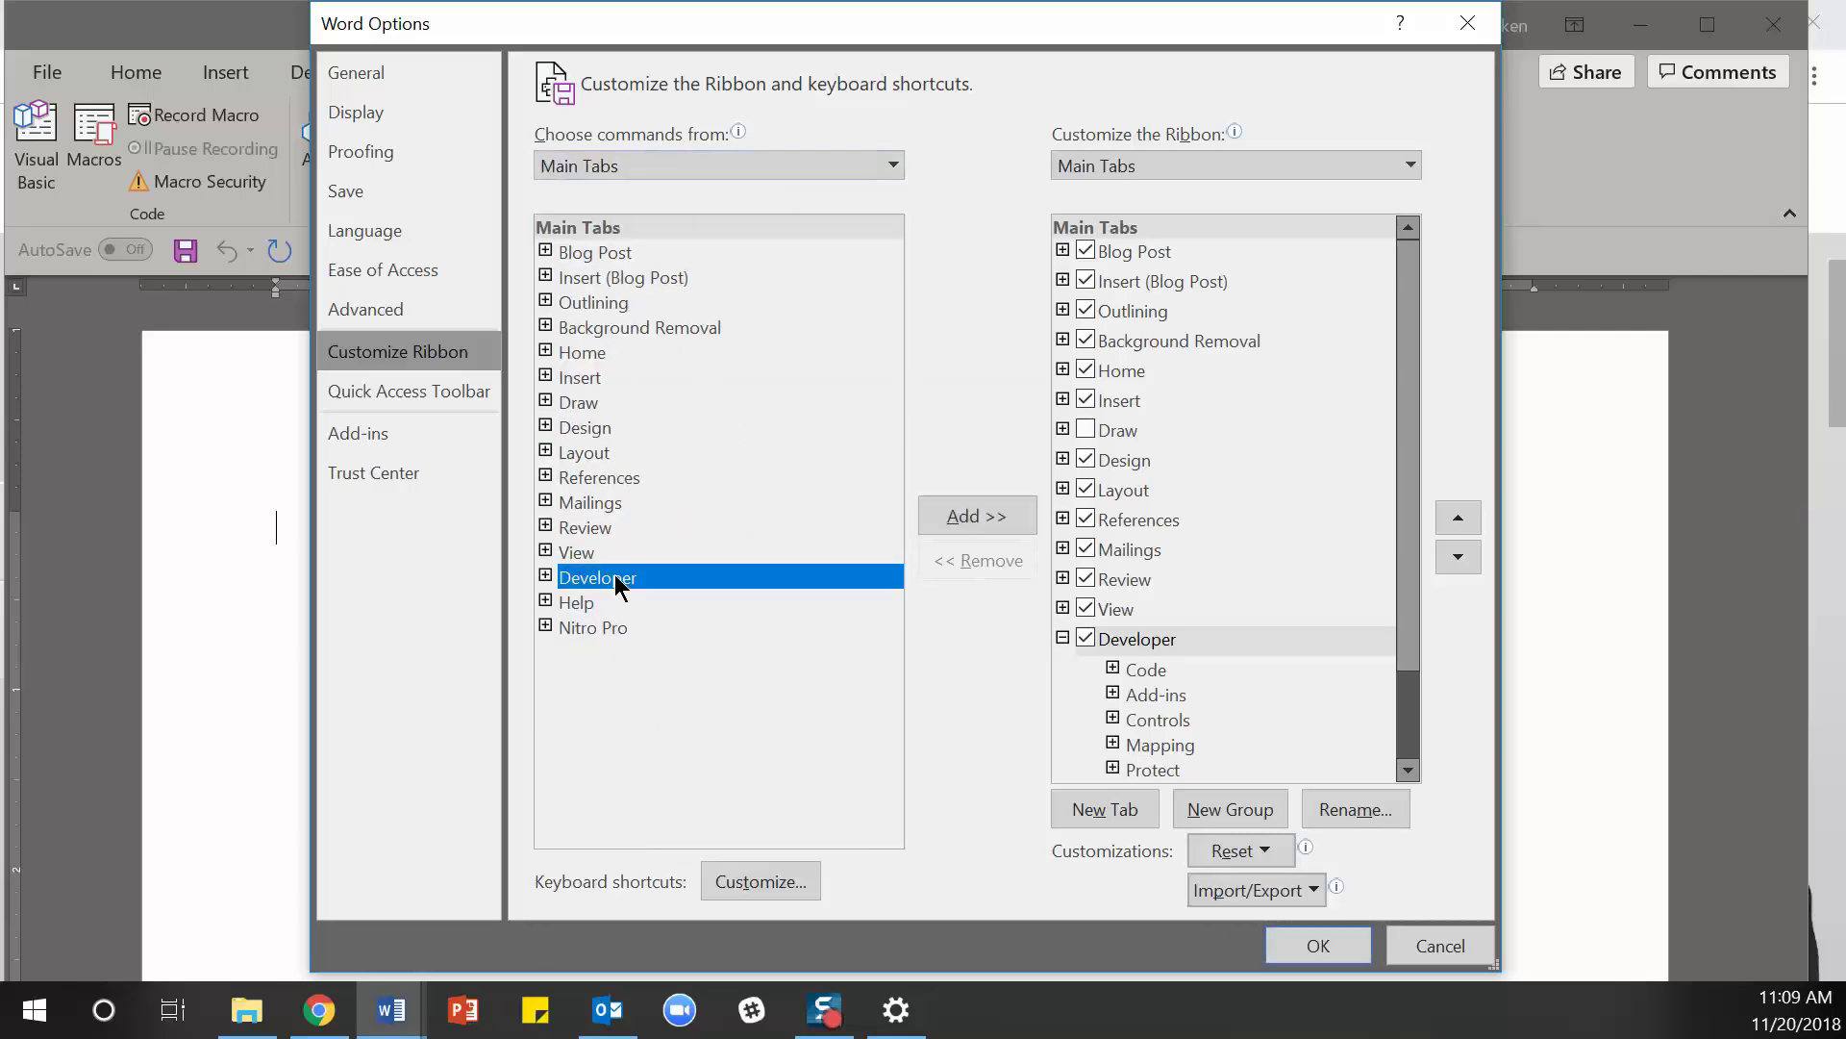
click(971, 522)
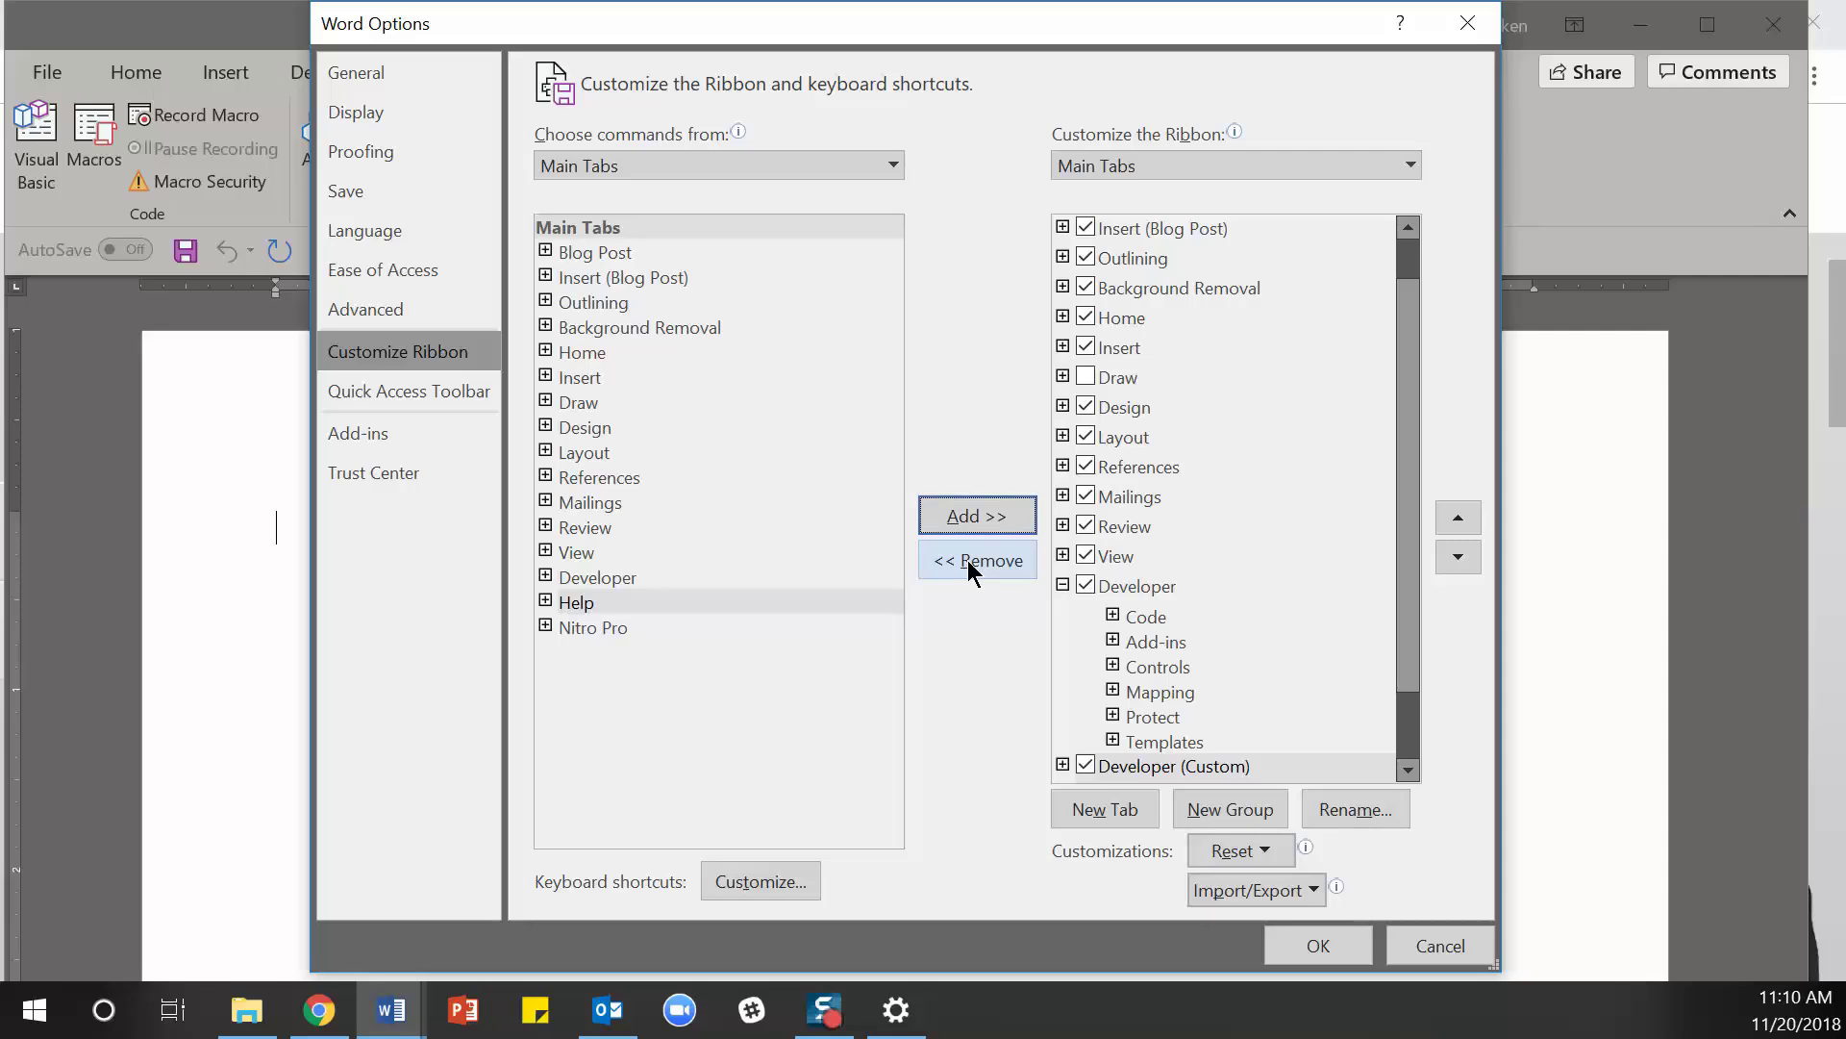
click(967, 559)
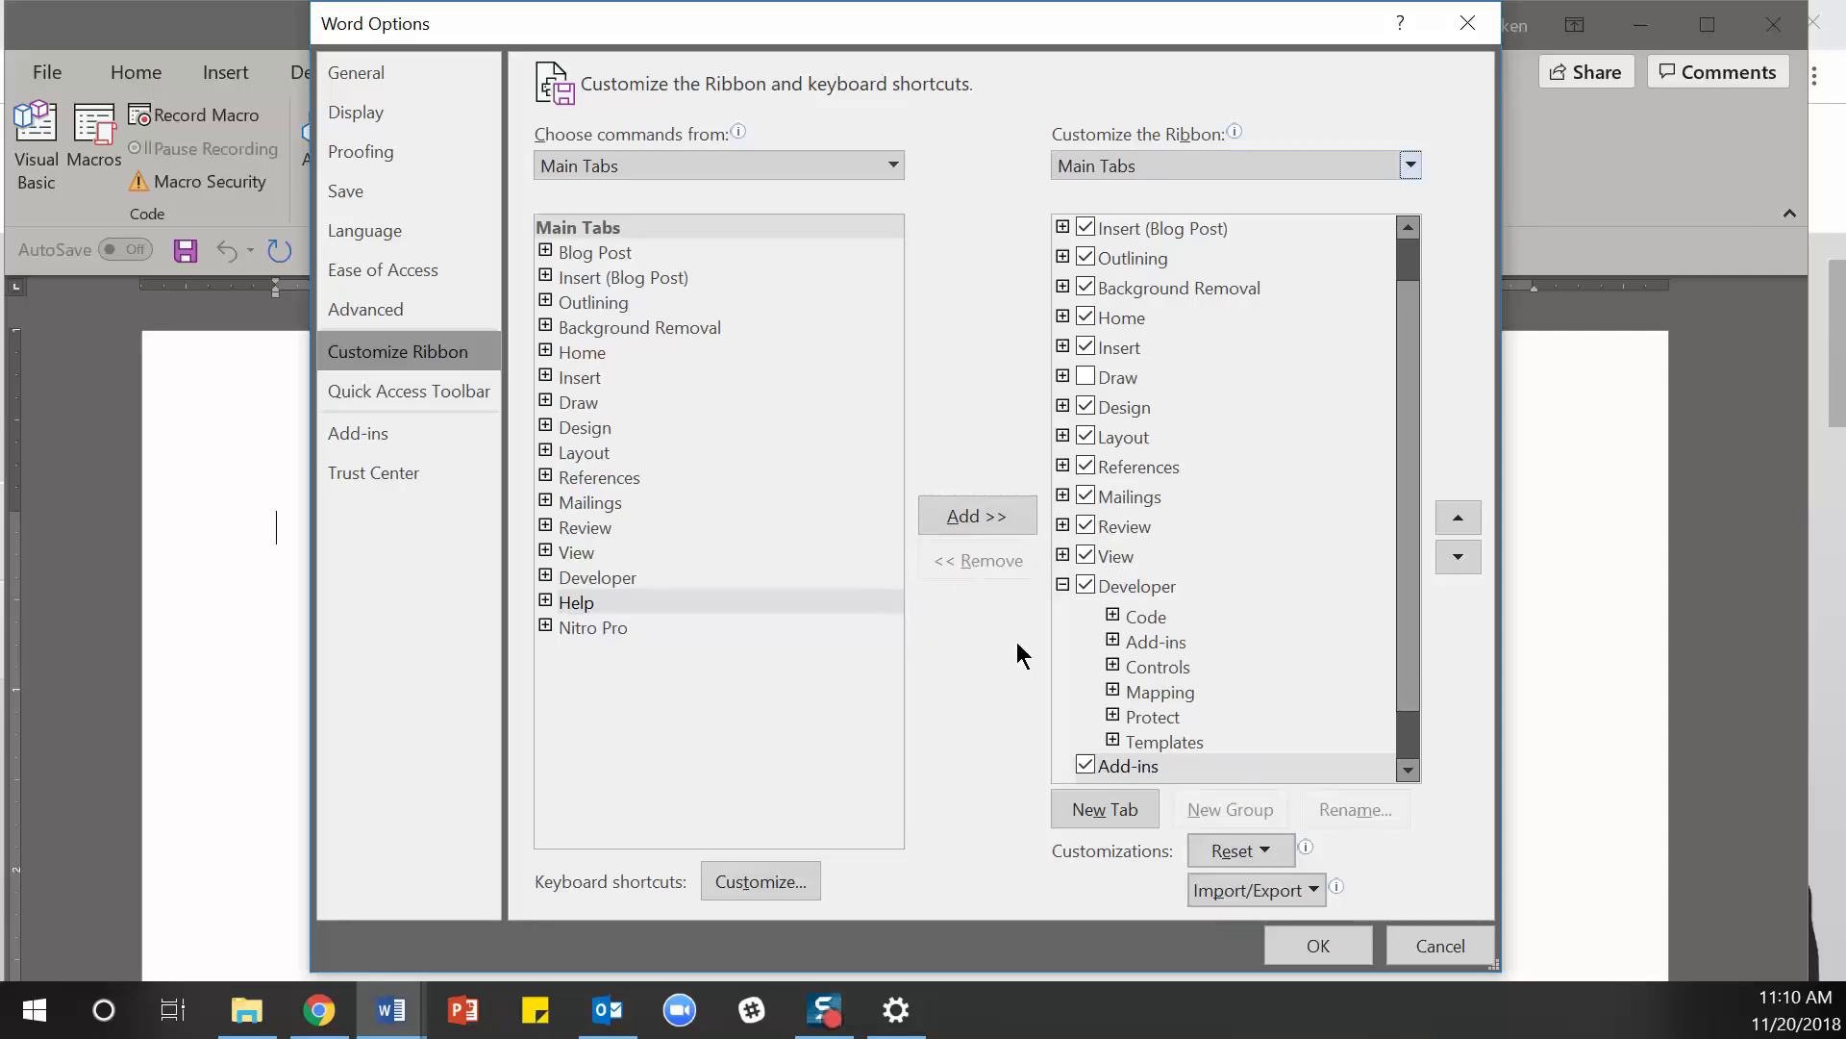
click(1318, 942)
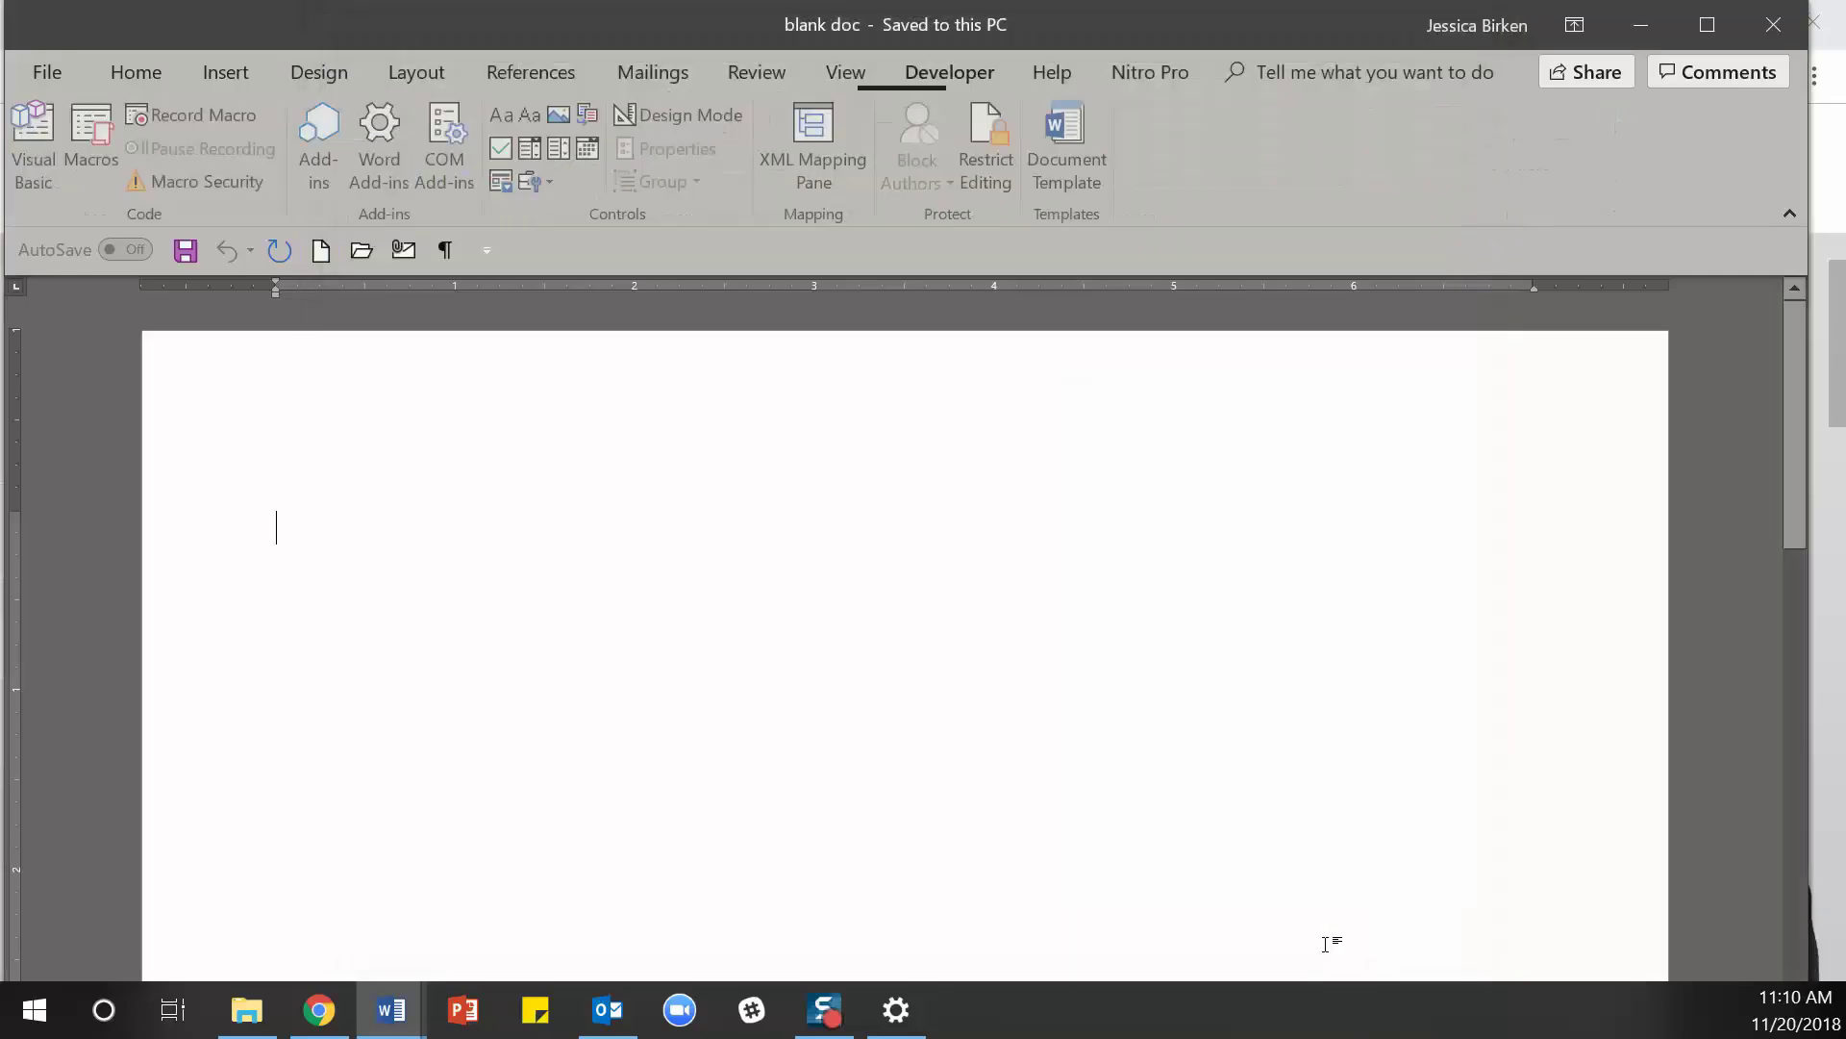
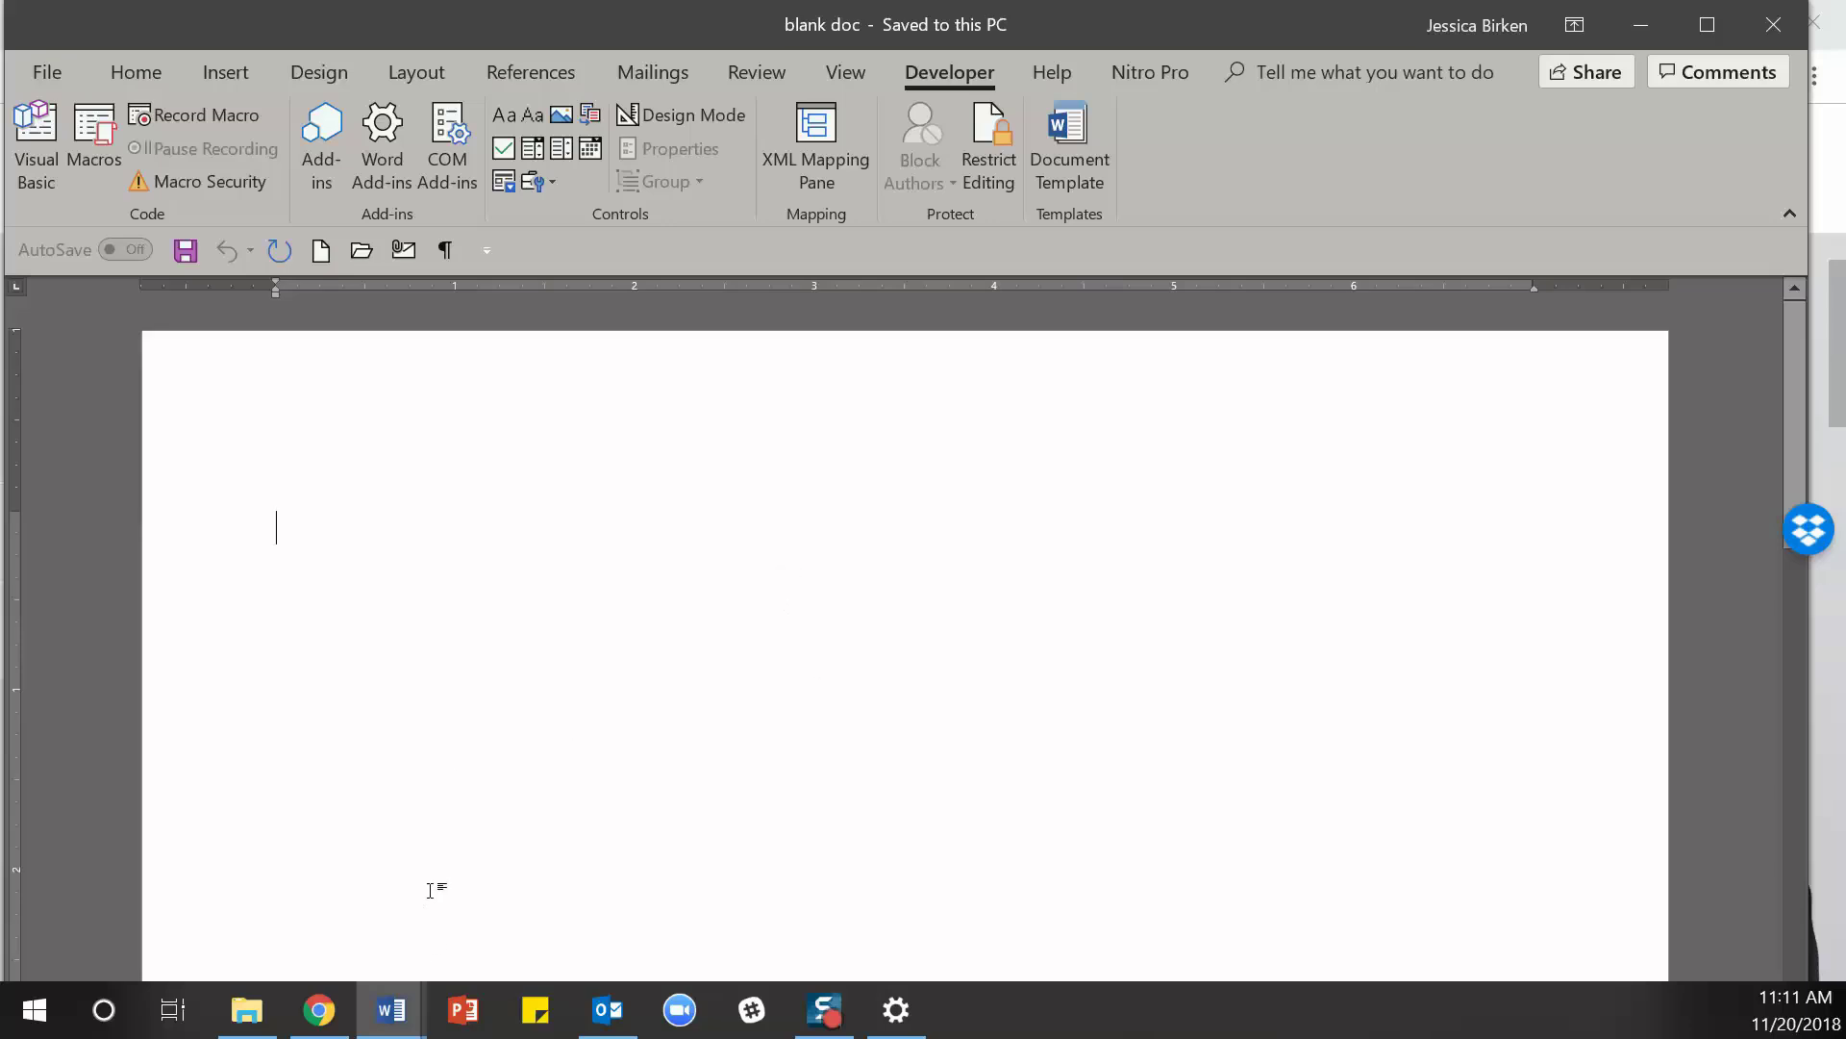
- Switch to the HR_LtrRE_EmployeeCandidate document and turn the Favorite Charity, Inc. address block into a rich text content control
mouse_move(392, 1021)
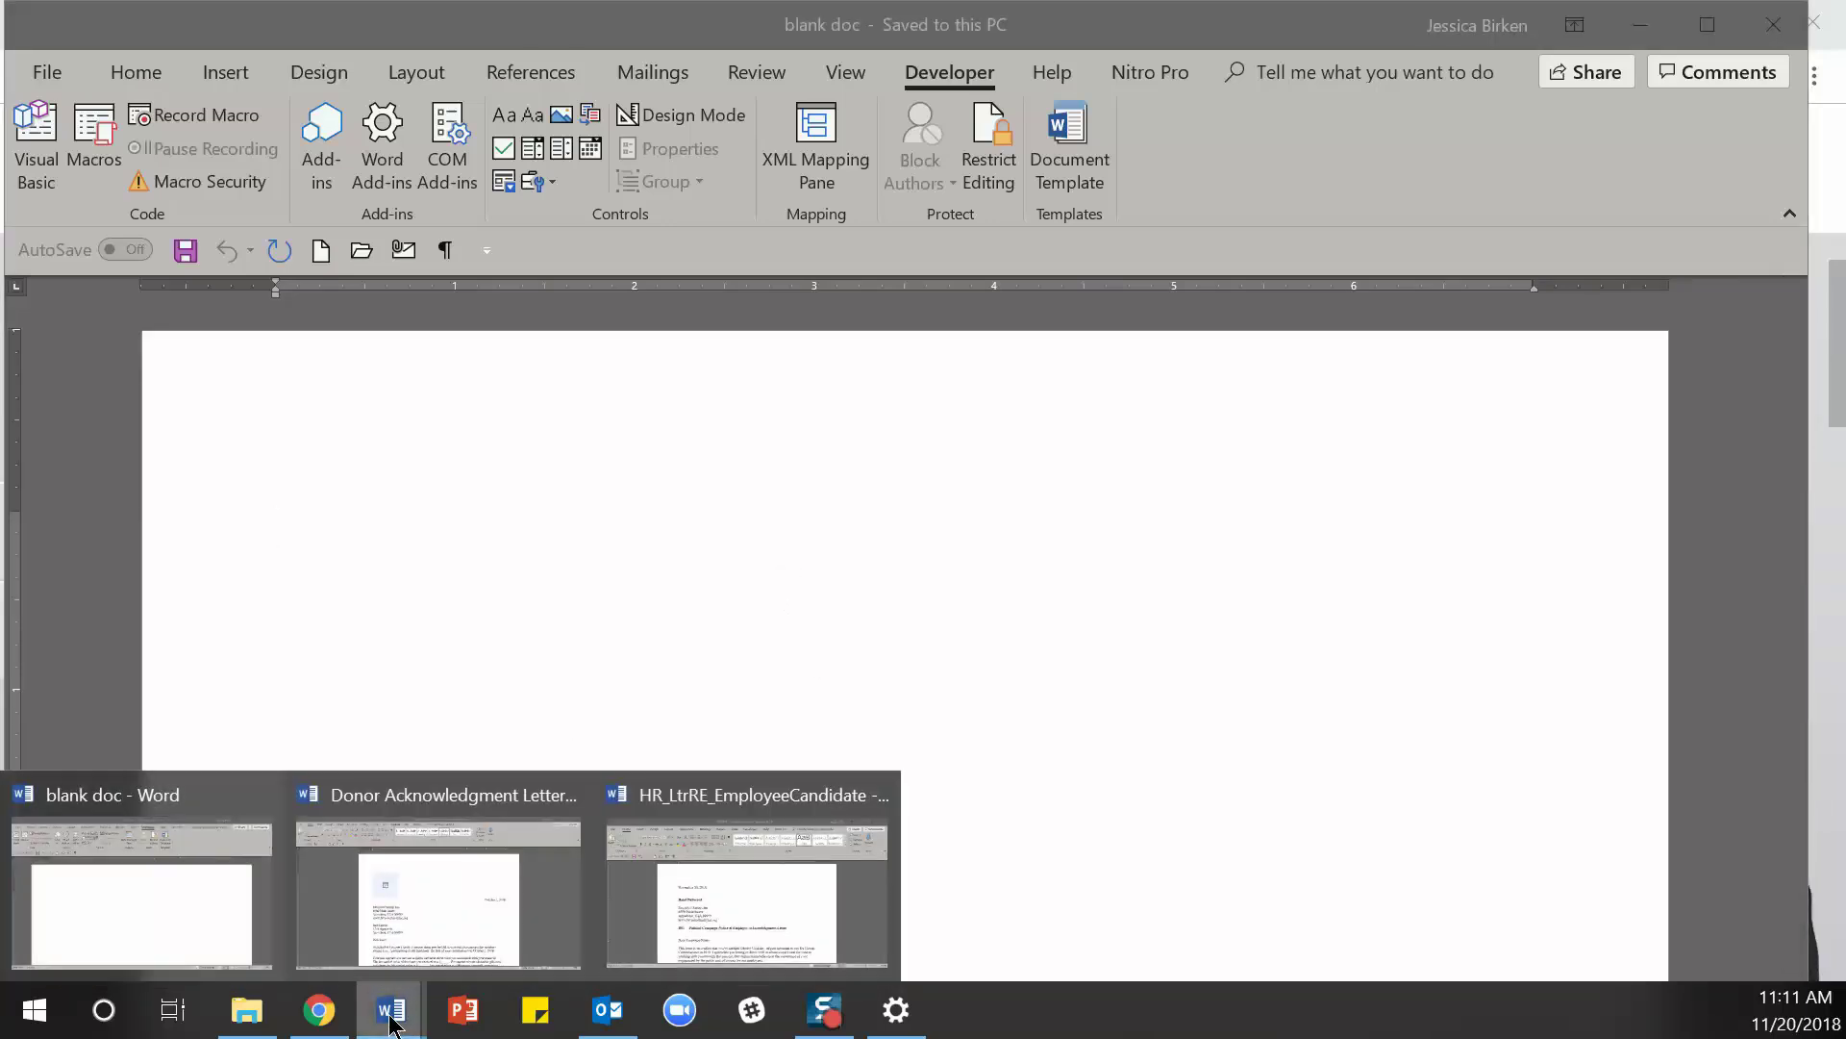
click(680, 927)
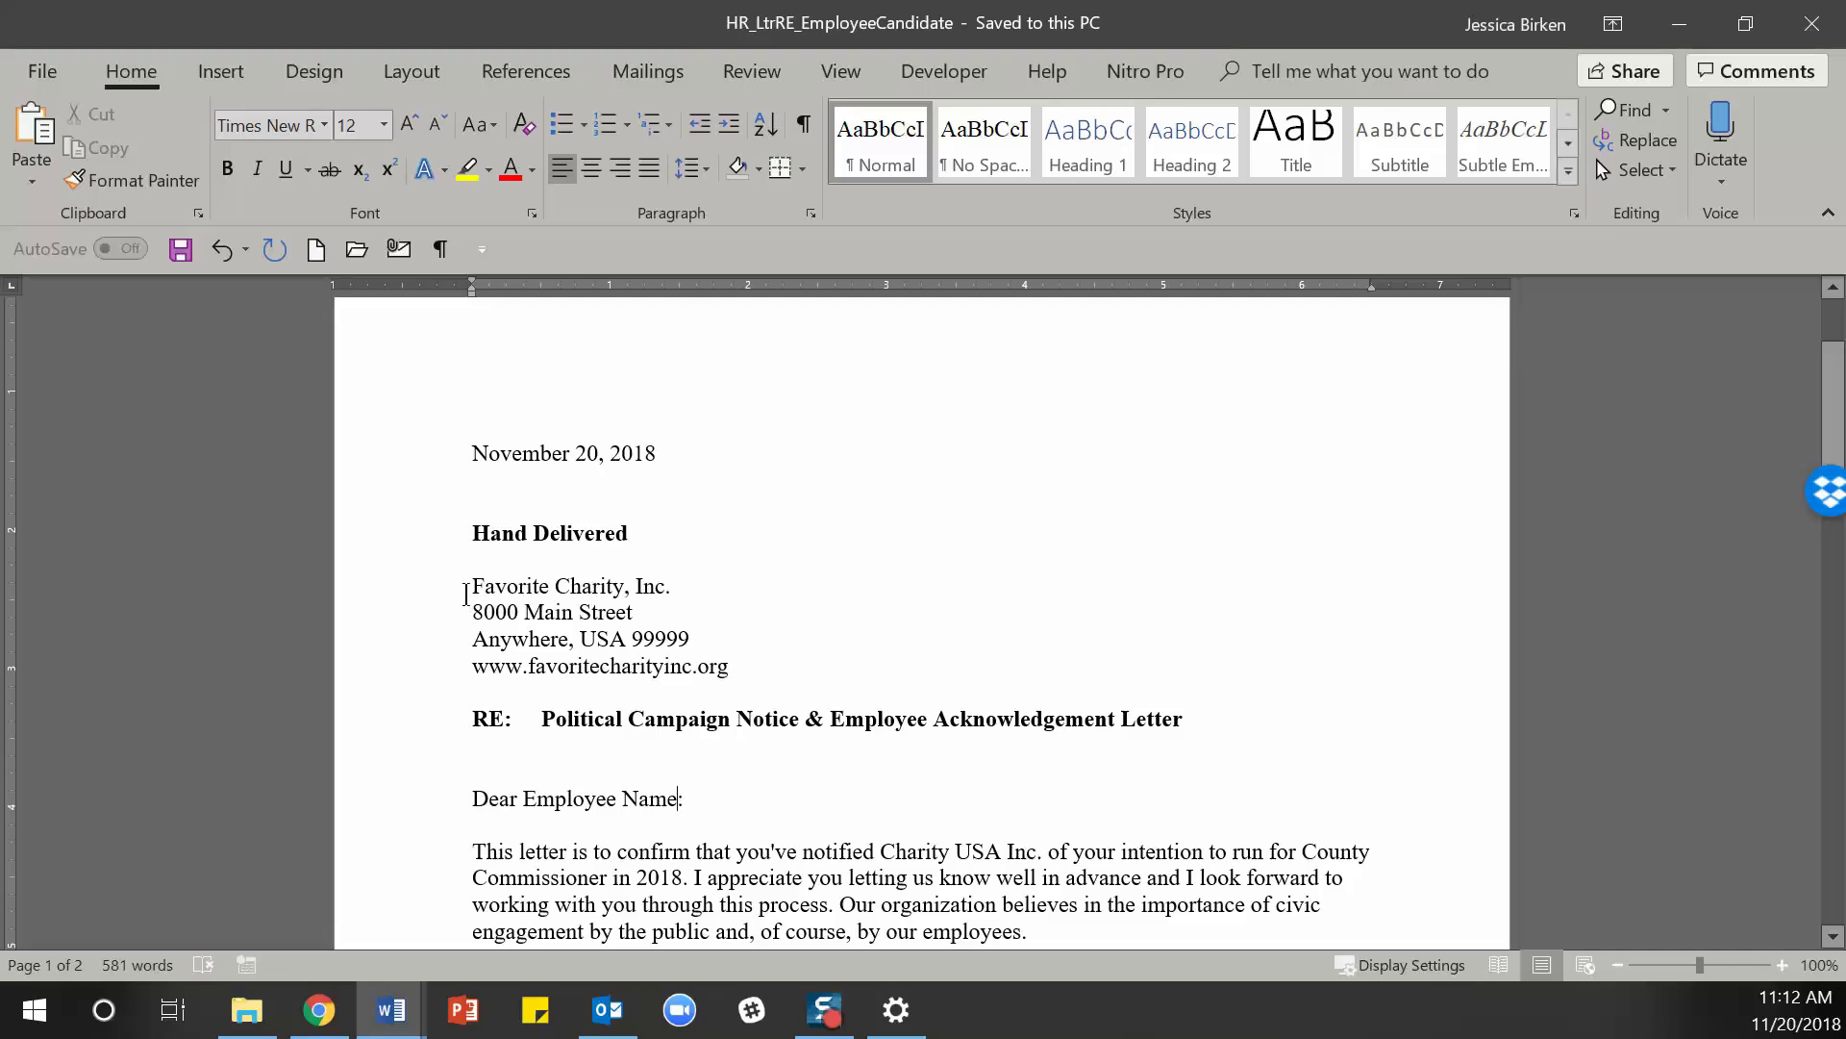
drag(472, 586, 747, 675)
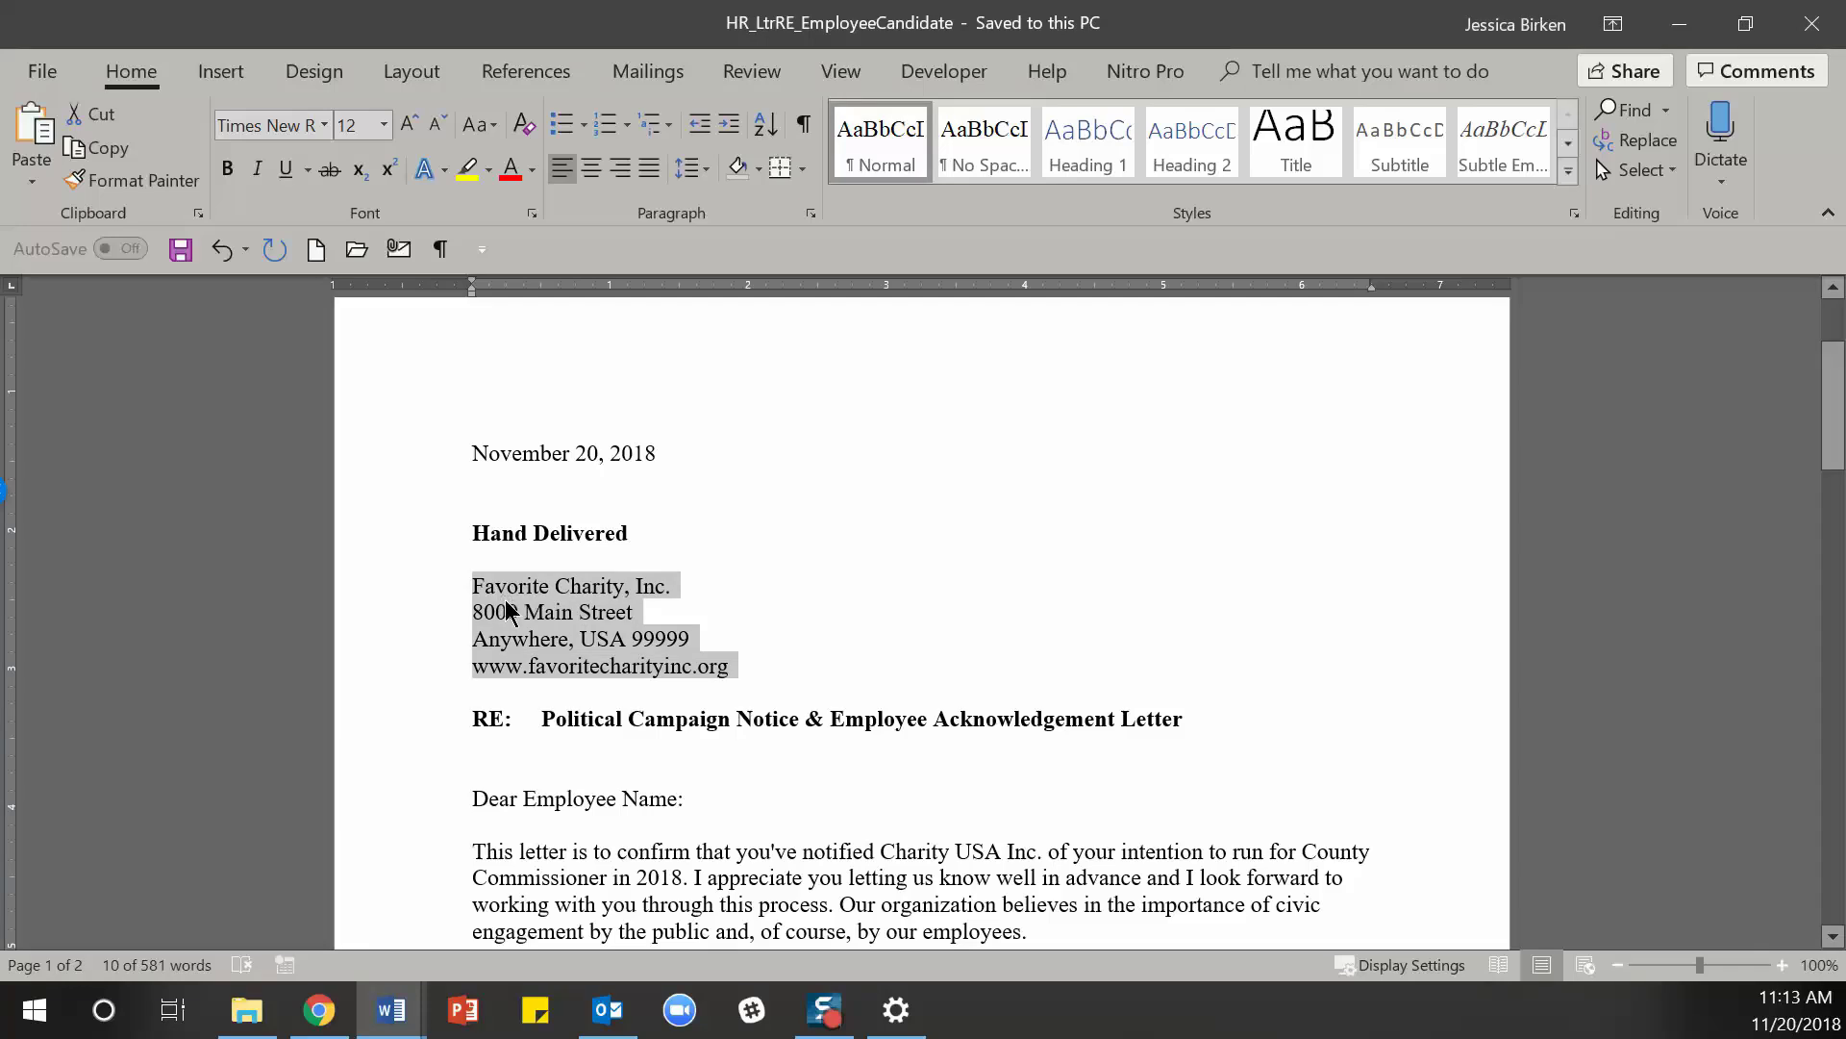
click(979, 75)
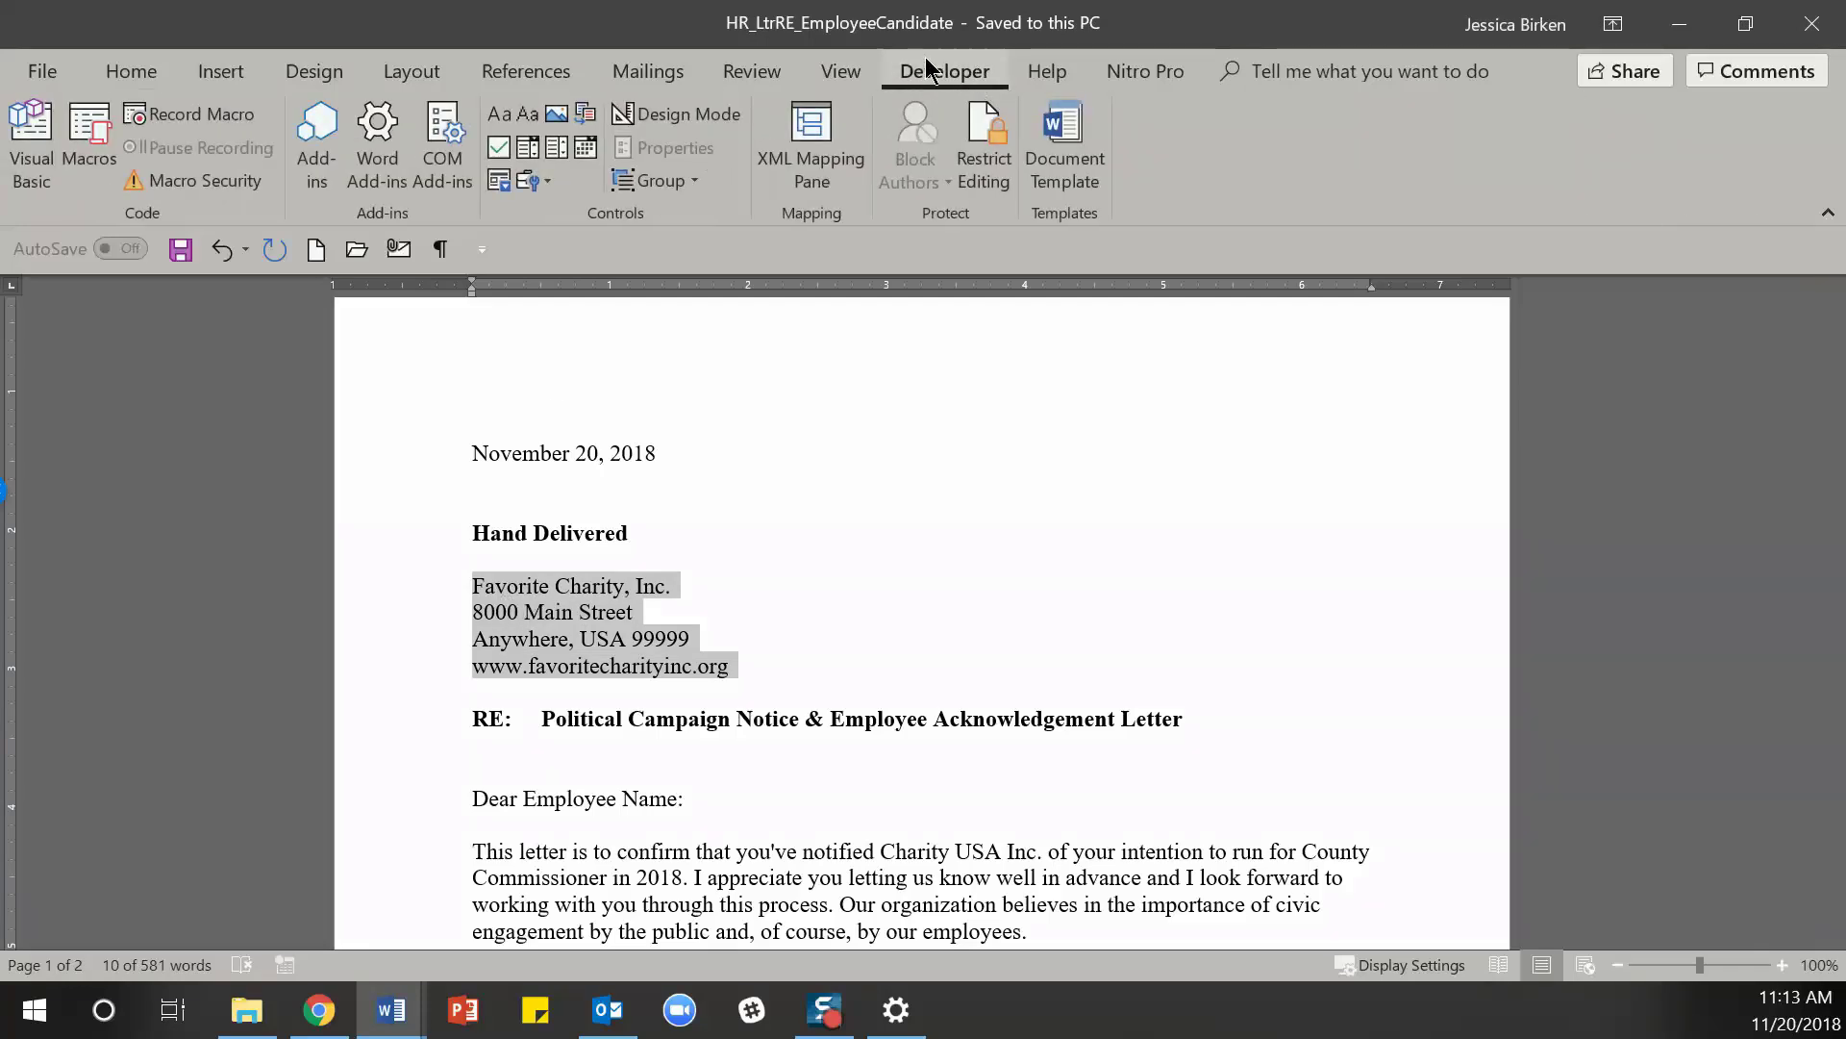
click(500, 115)
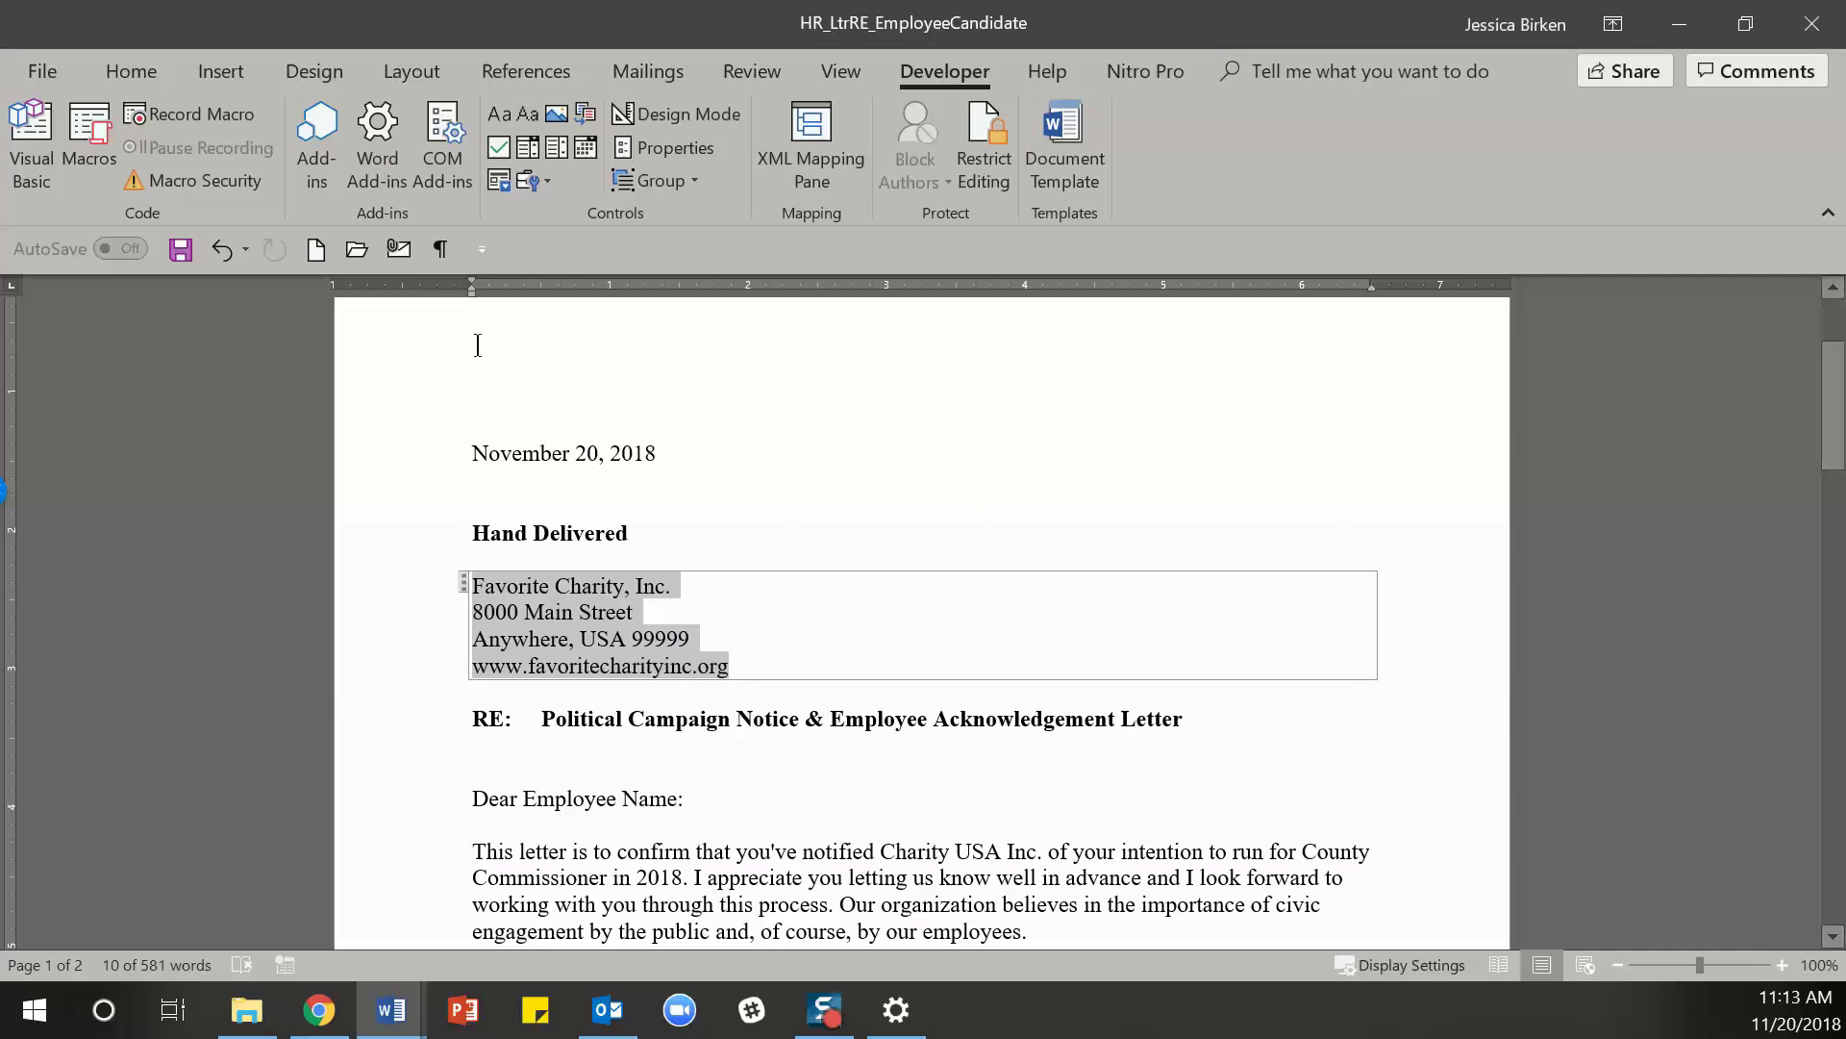
- Title the address block's content control "Company Address" and give it the tag "Enter address here"
click(685, 151)
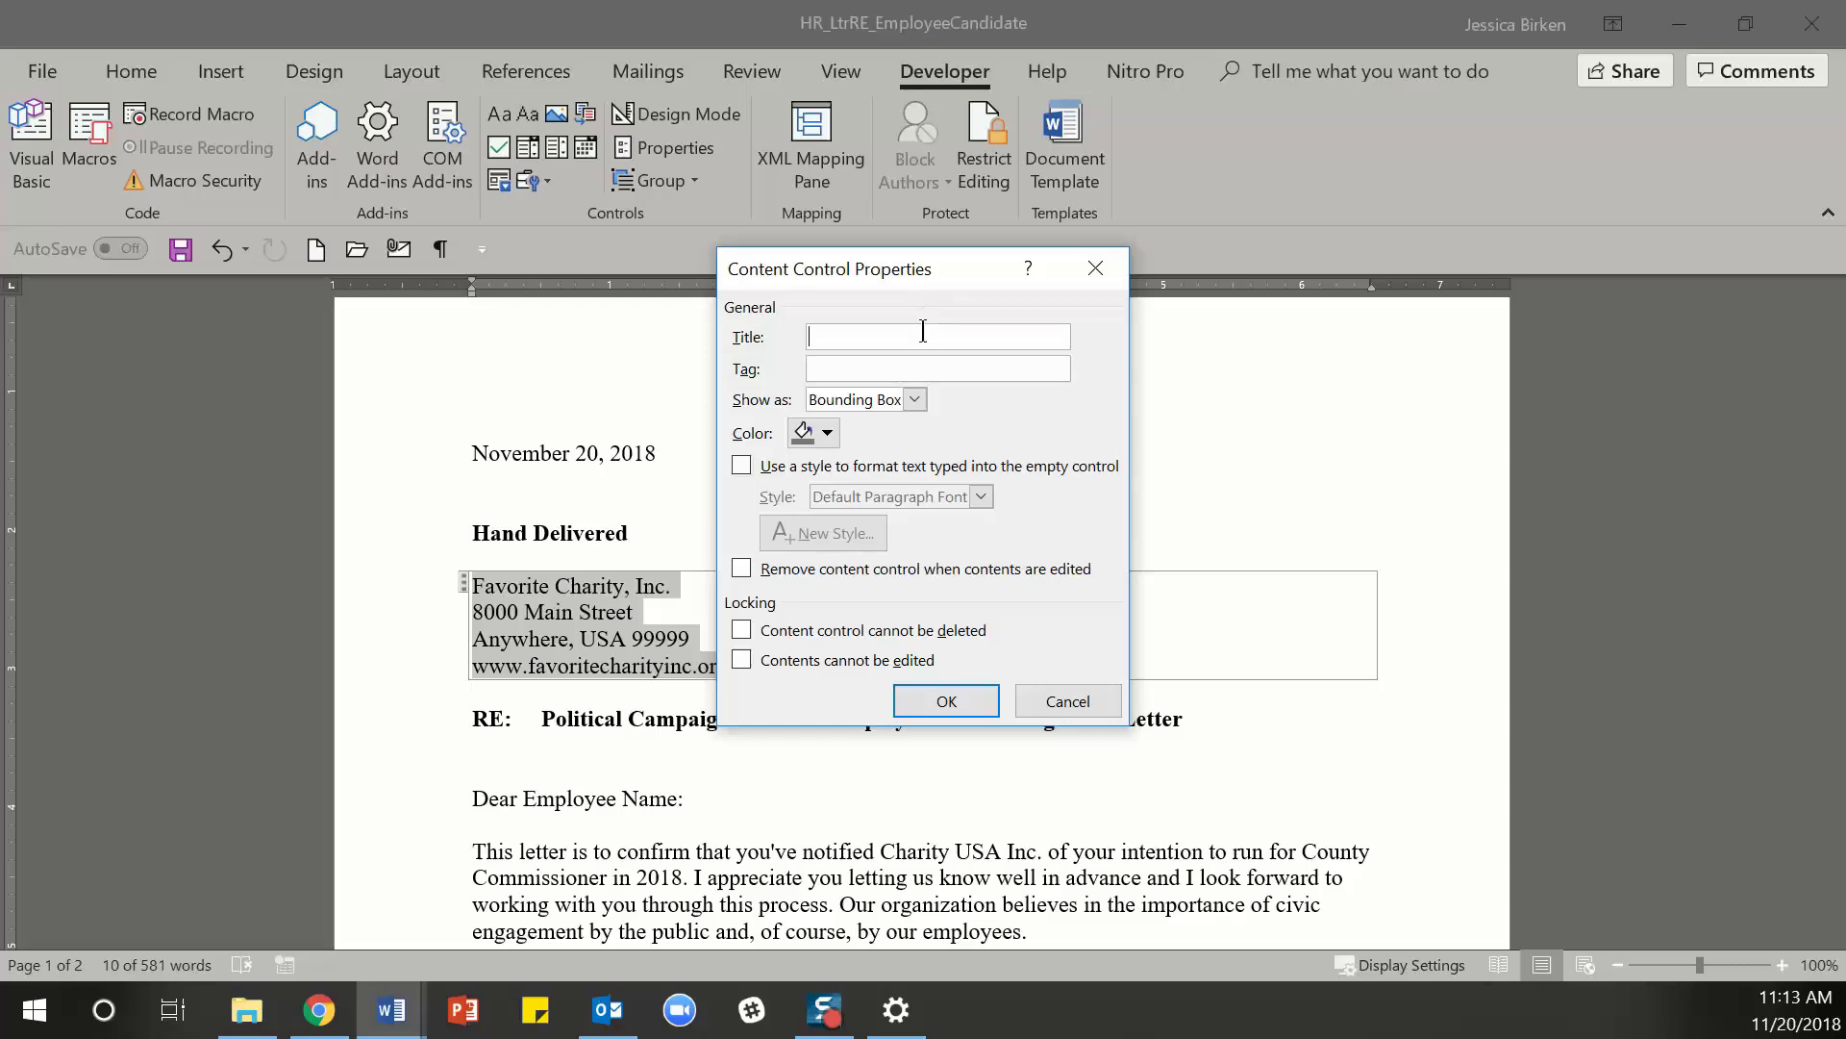
click(881, 338)
text(Company AddressCompany)
key(BackSpace)
key(BackSpace)
key(BackSpace)
key(BackSpace)
key(BackSpace)
key(BackSpace)
key(BackSpace)
text(Enter addre)
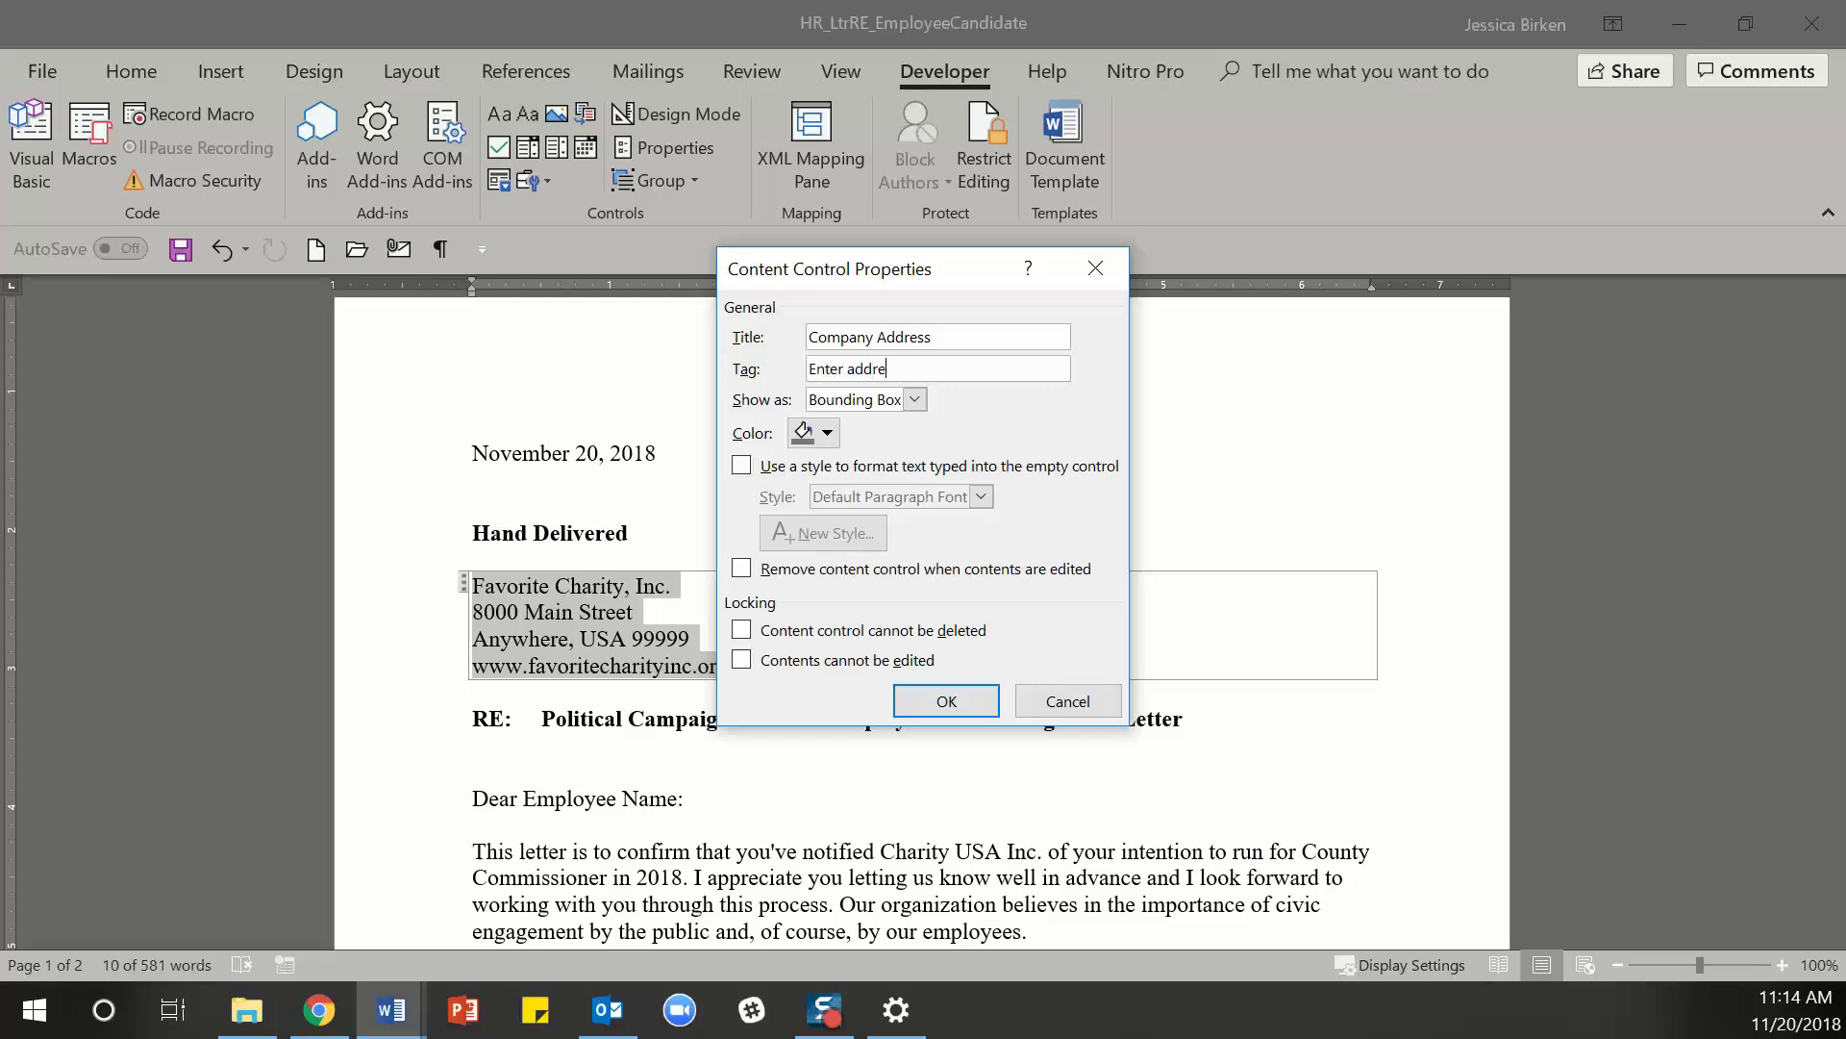
text(ss here)
click(921, 696)
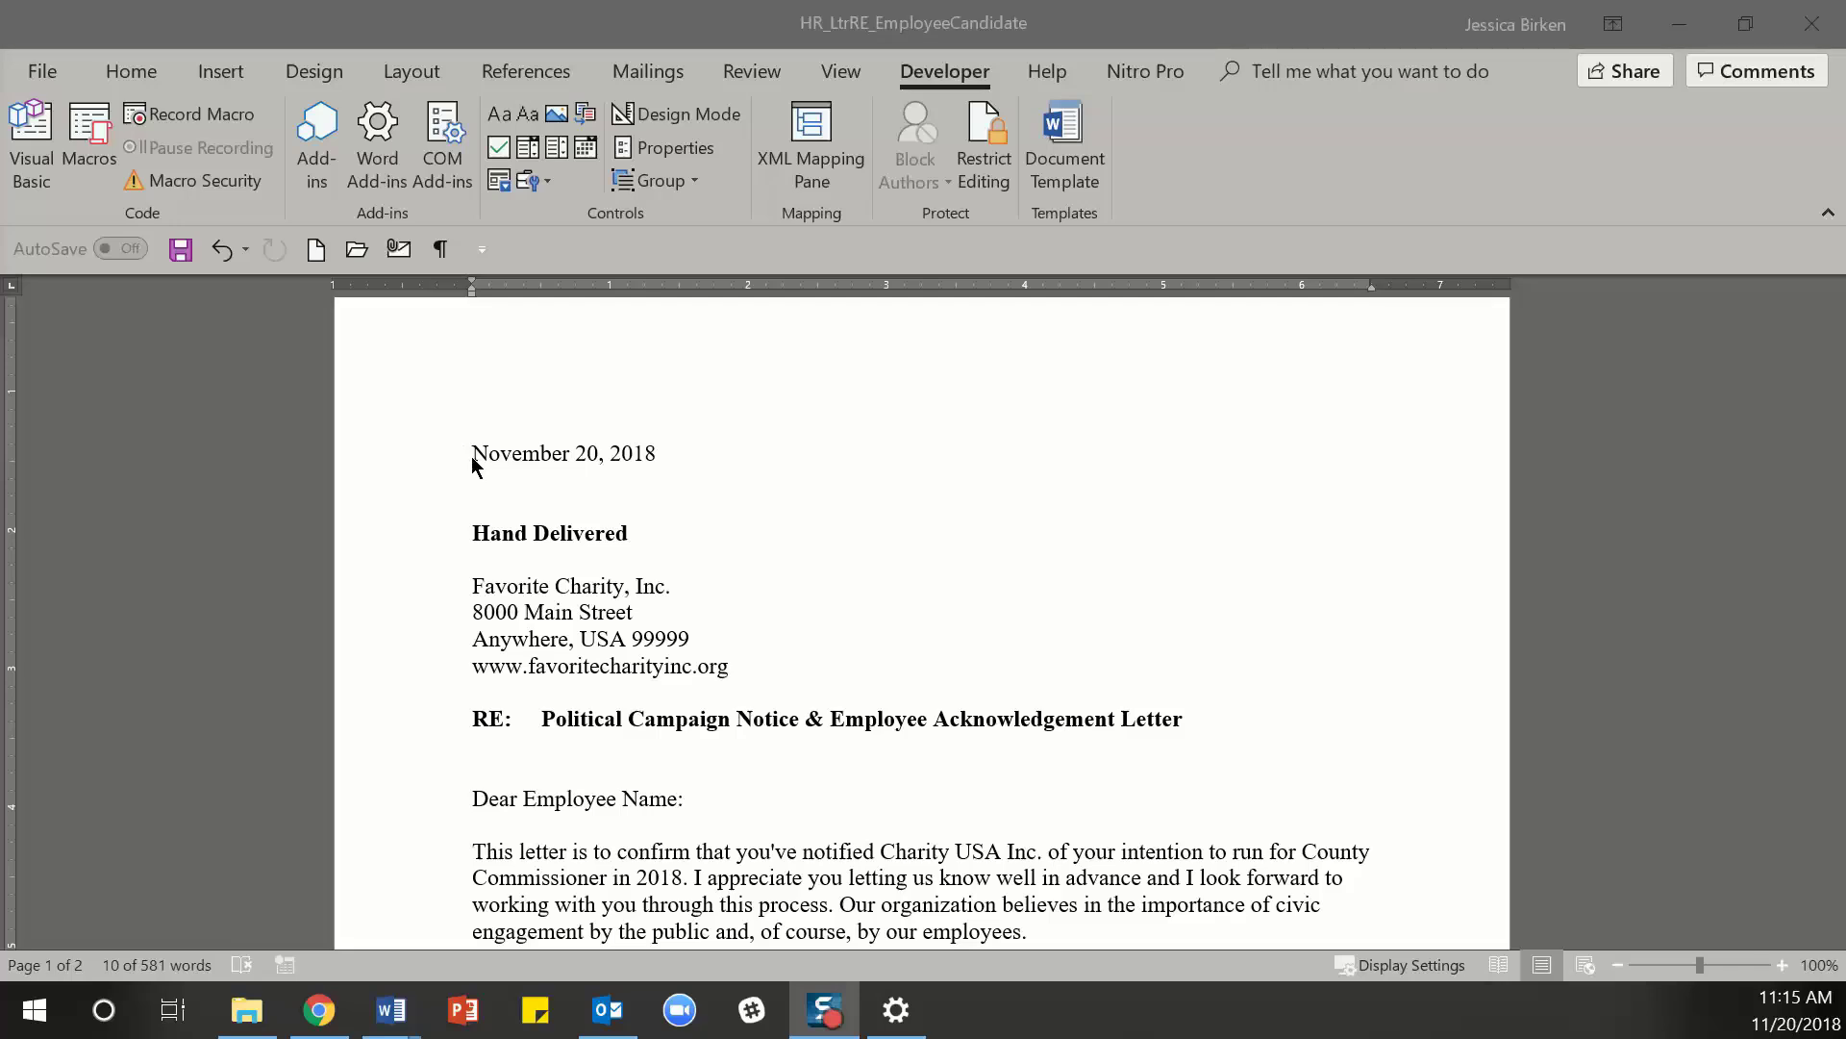
- Turn the date at the head of the letter into a date picker content control and choose November 28, 2018
drag(469, 453, 657, 452)
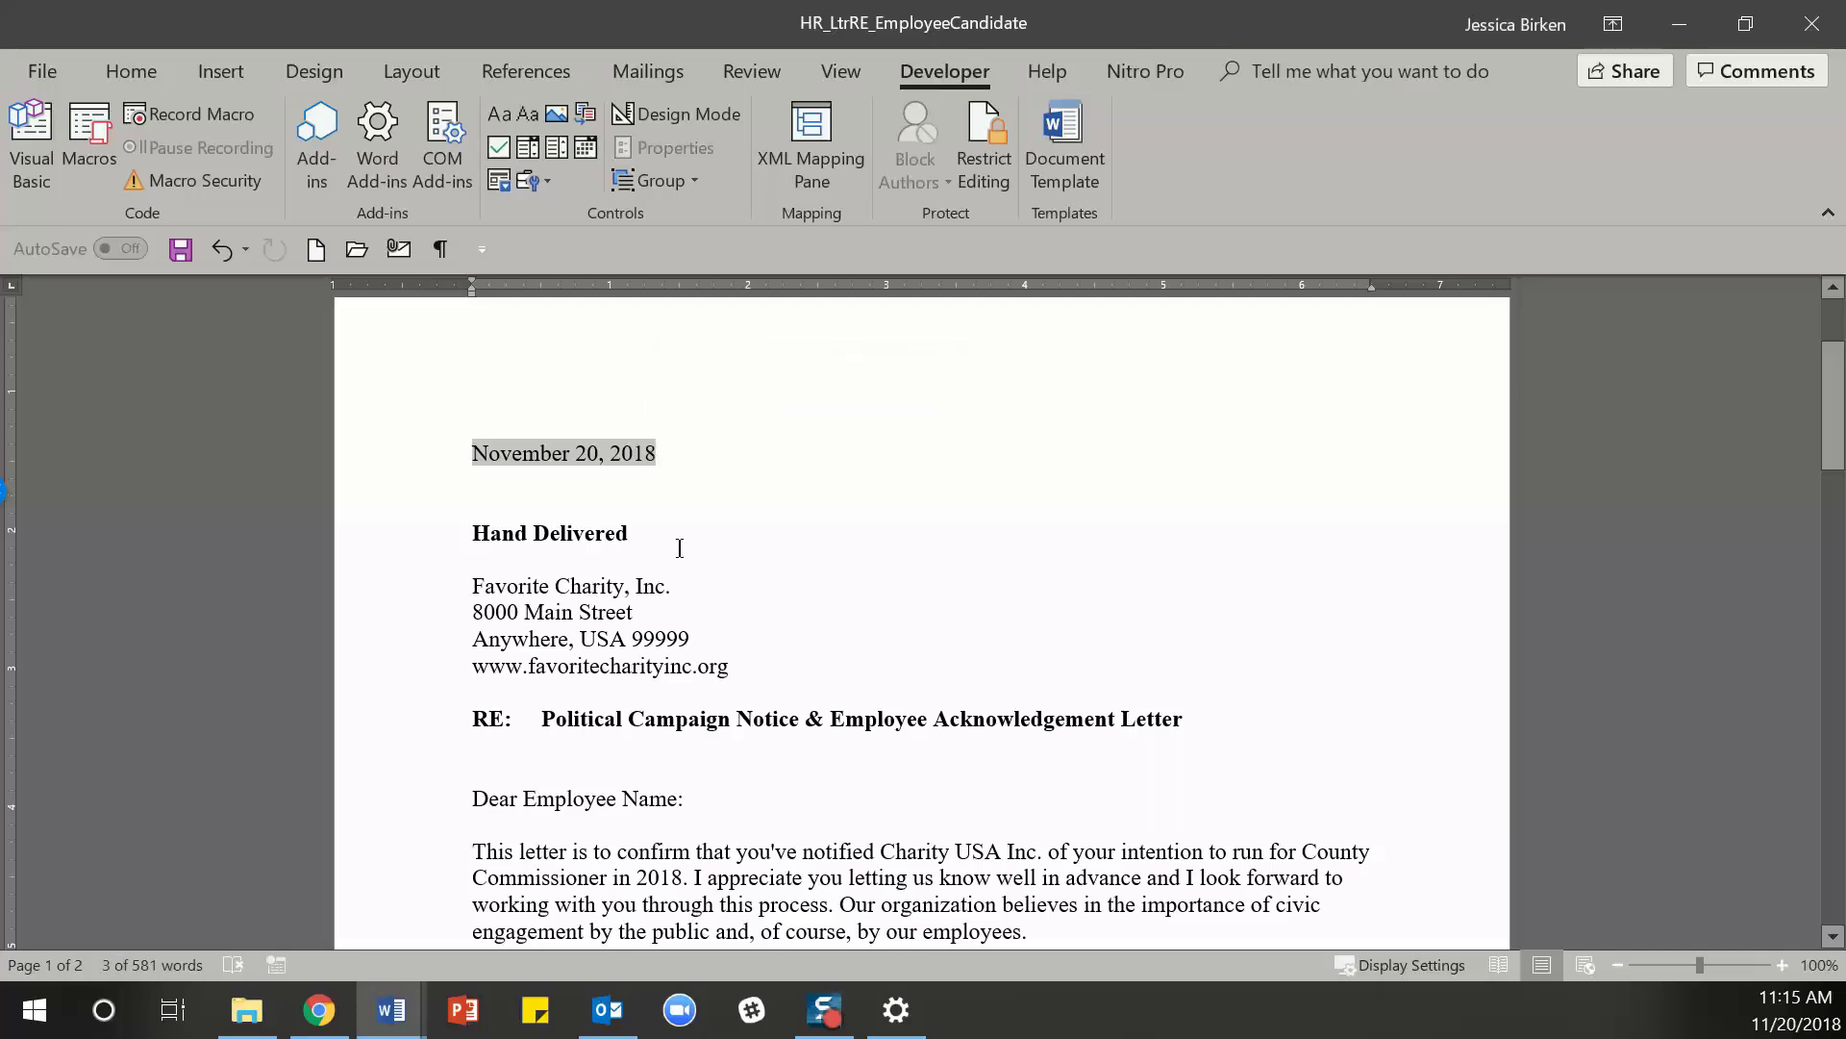
click(588, 149)
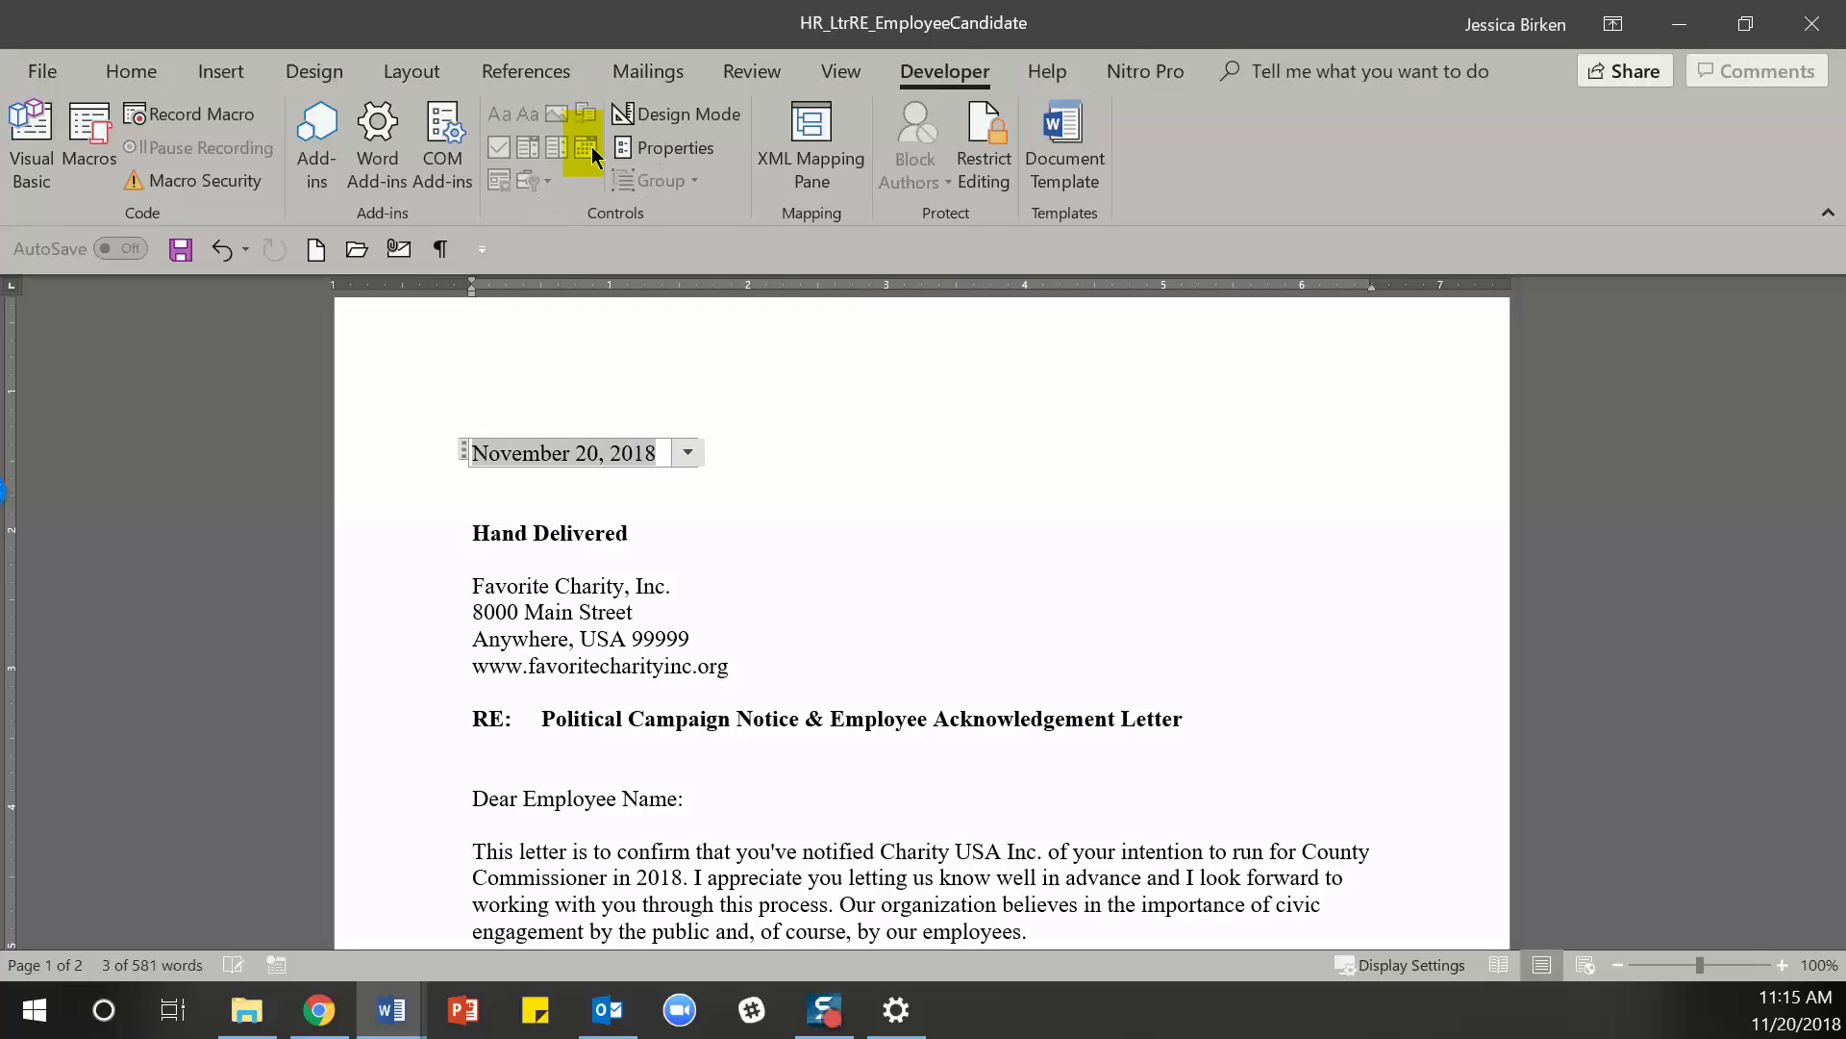
click(688, 453)
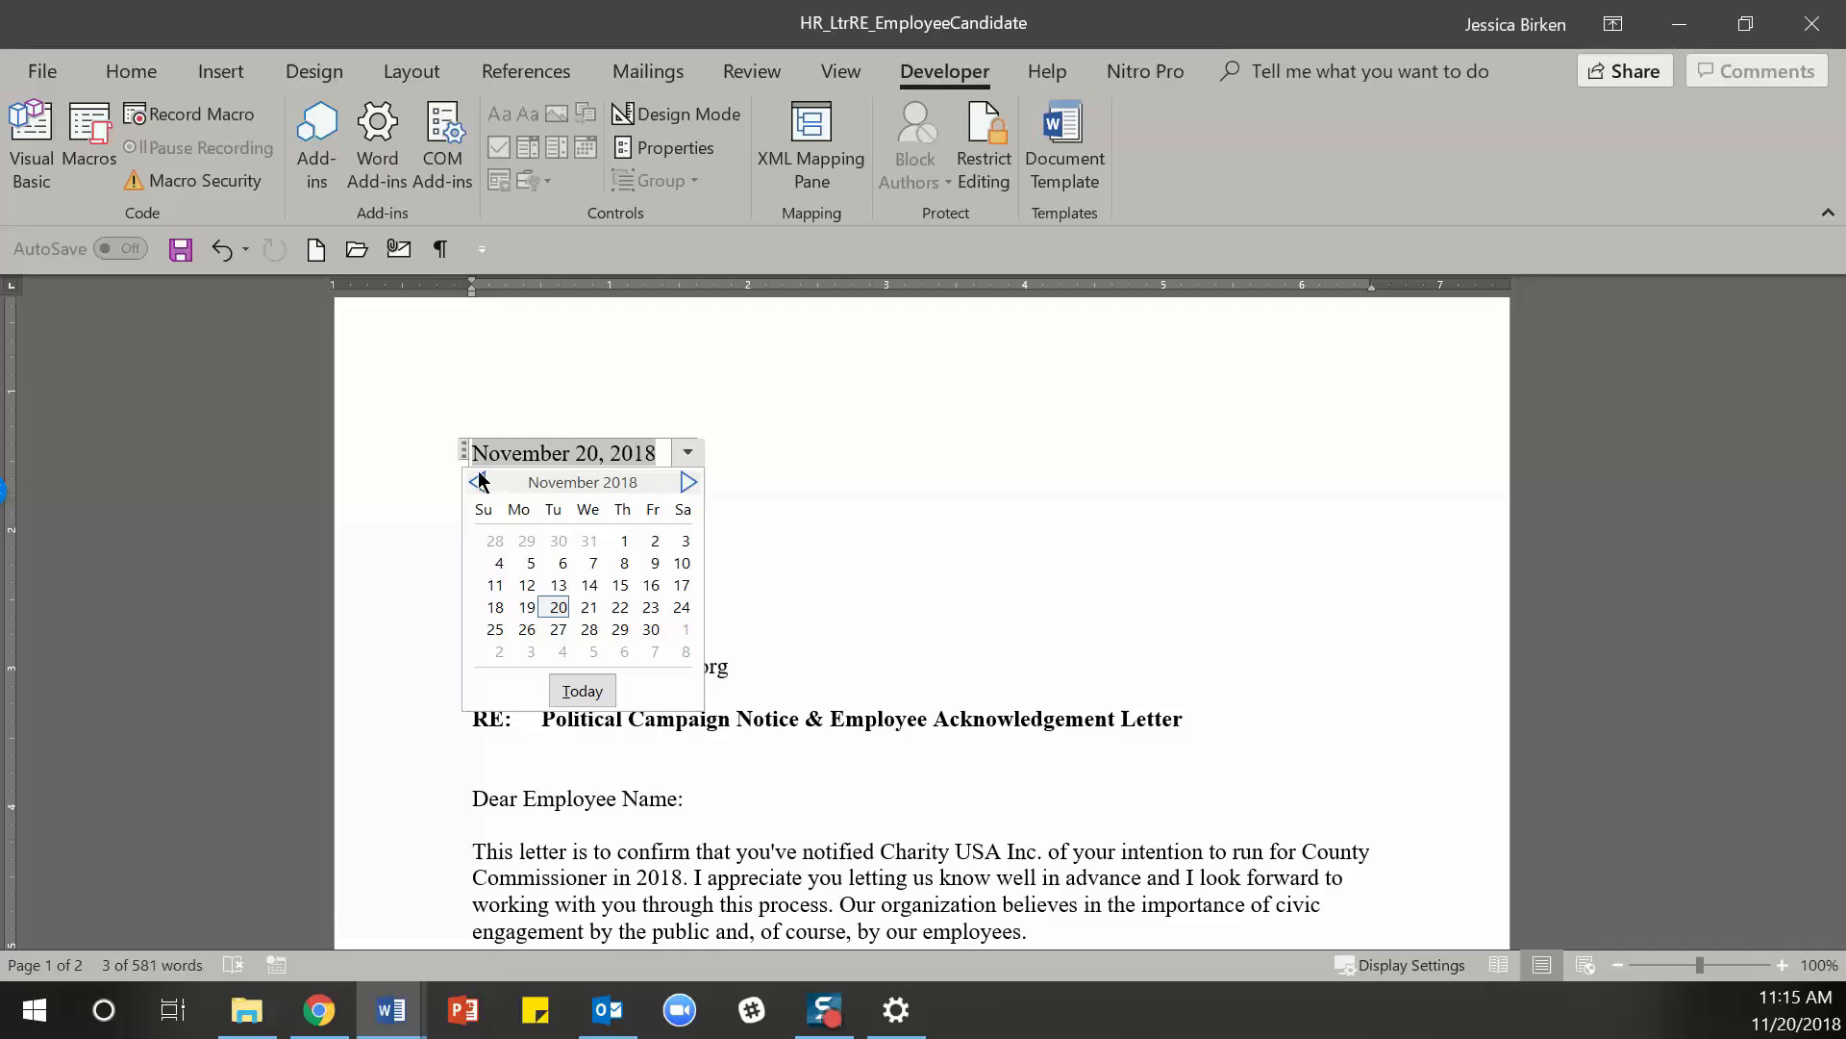
click(480, 482)
click(686, 483)
click(588, 627)
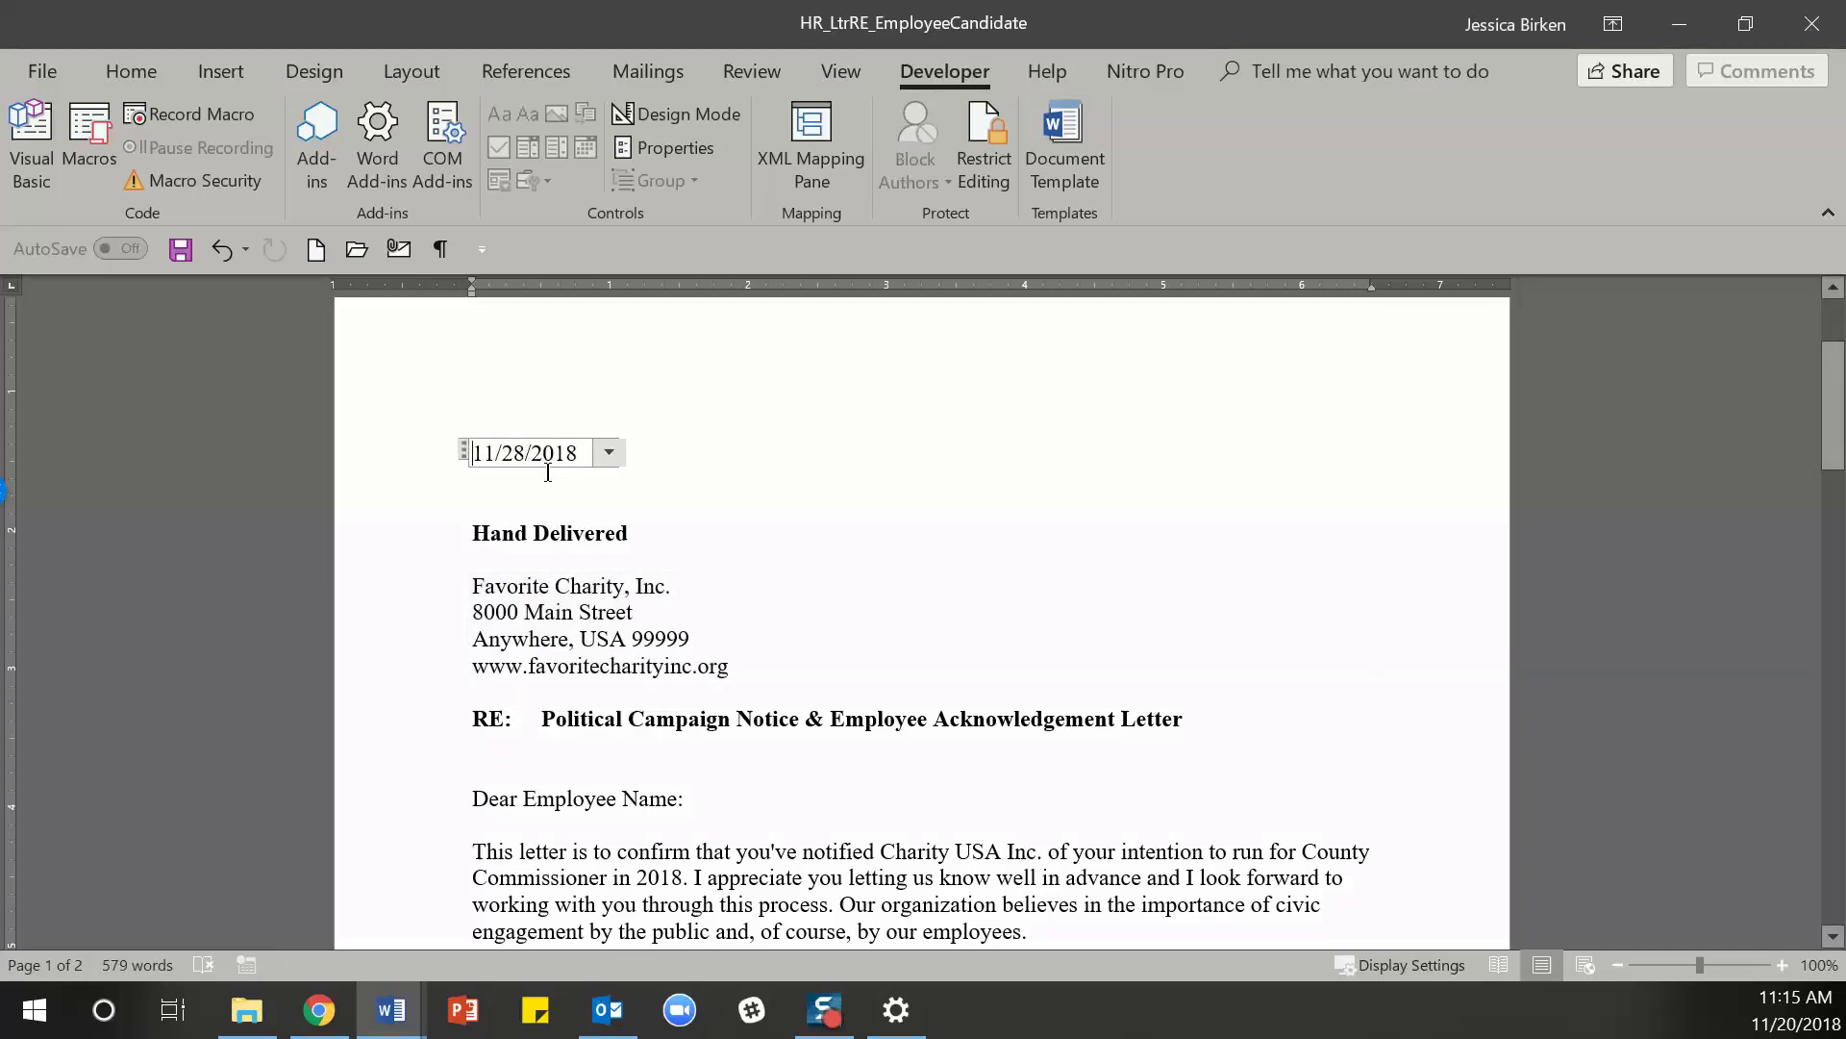
- Set the date picker's display format to MMMM d, yyyy in its content control properties
click(681, 151)
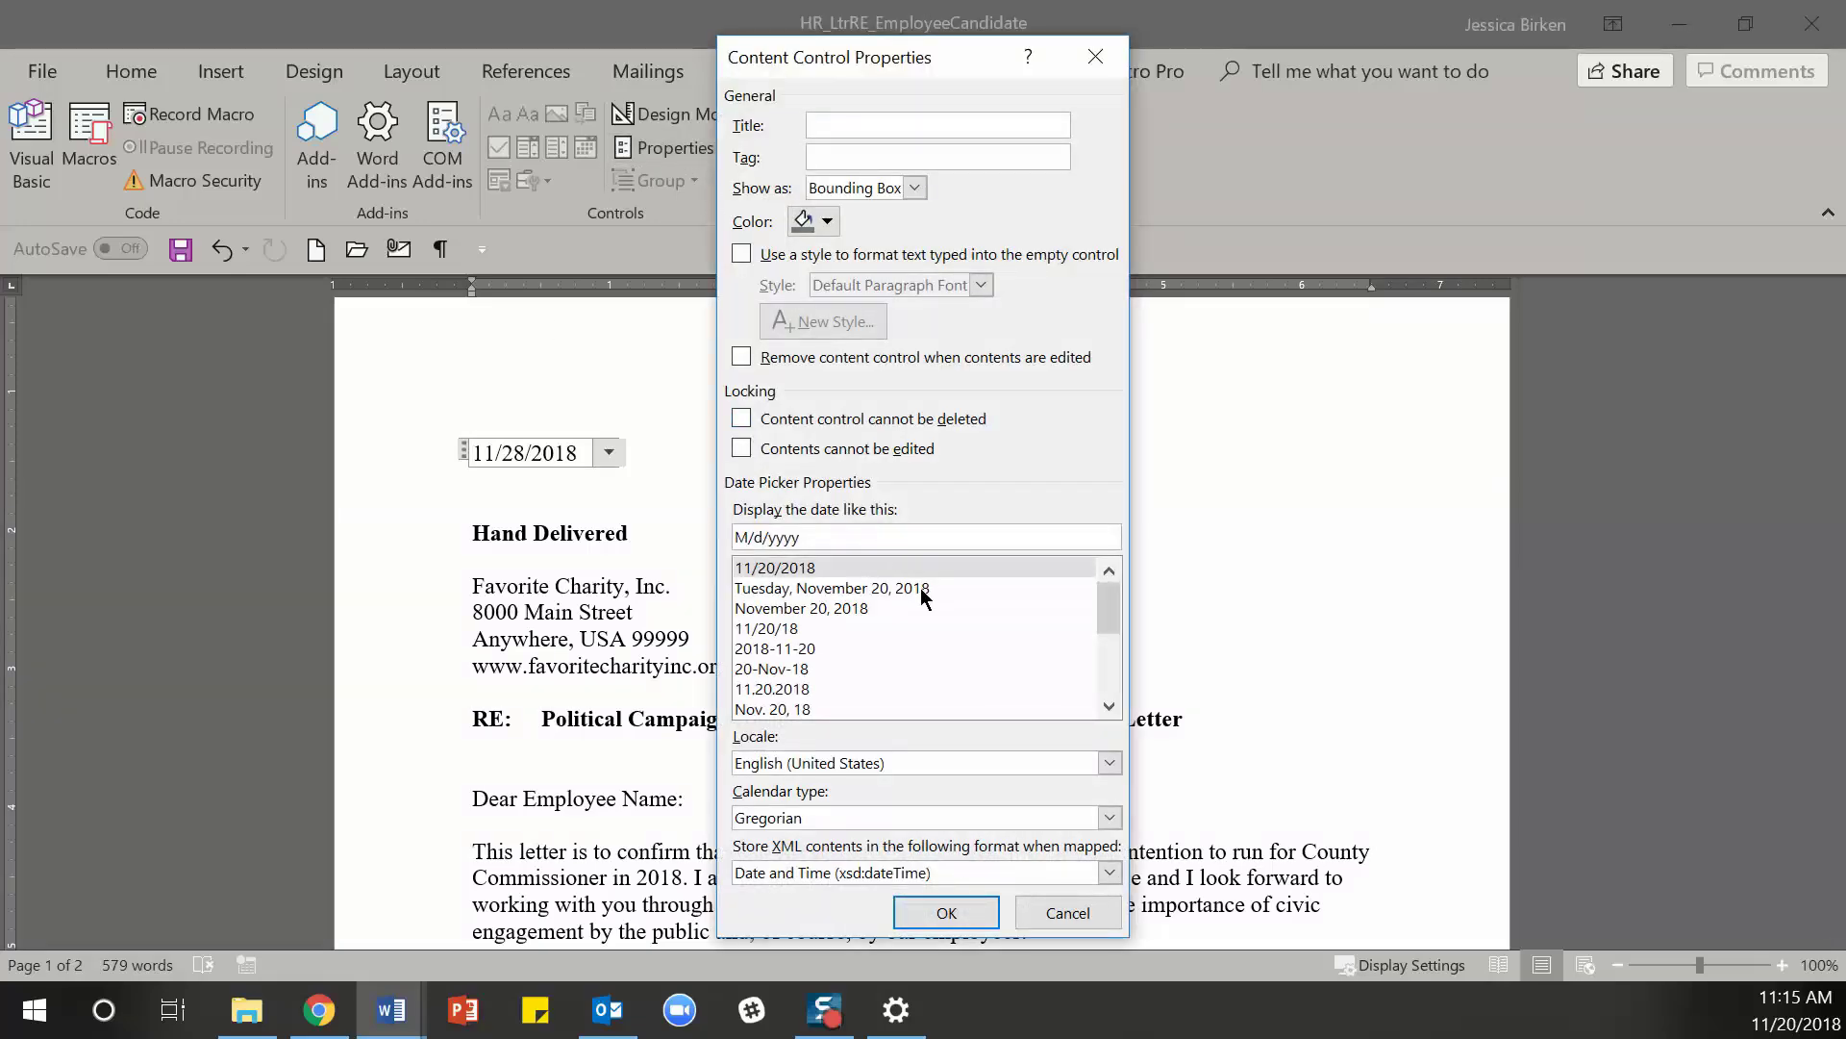
click(829, 611)
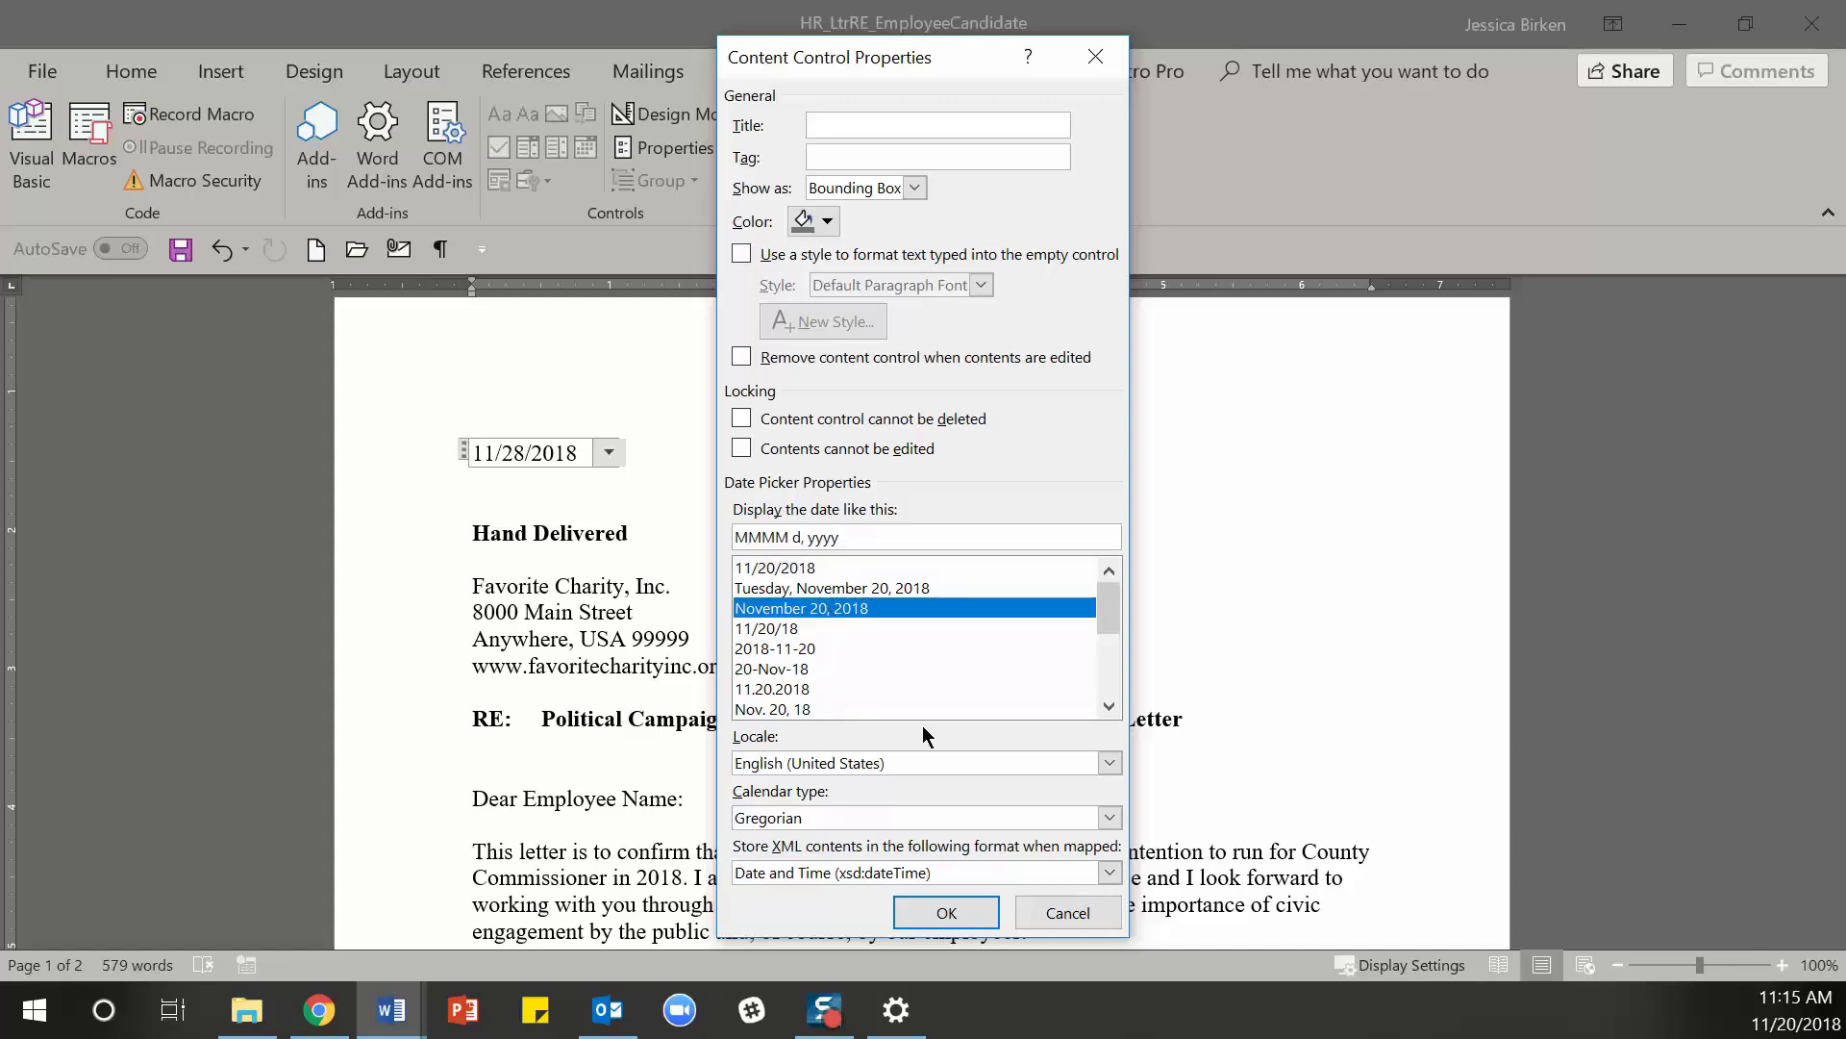
click(979, 919)
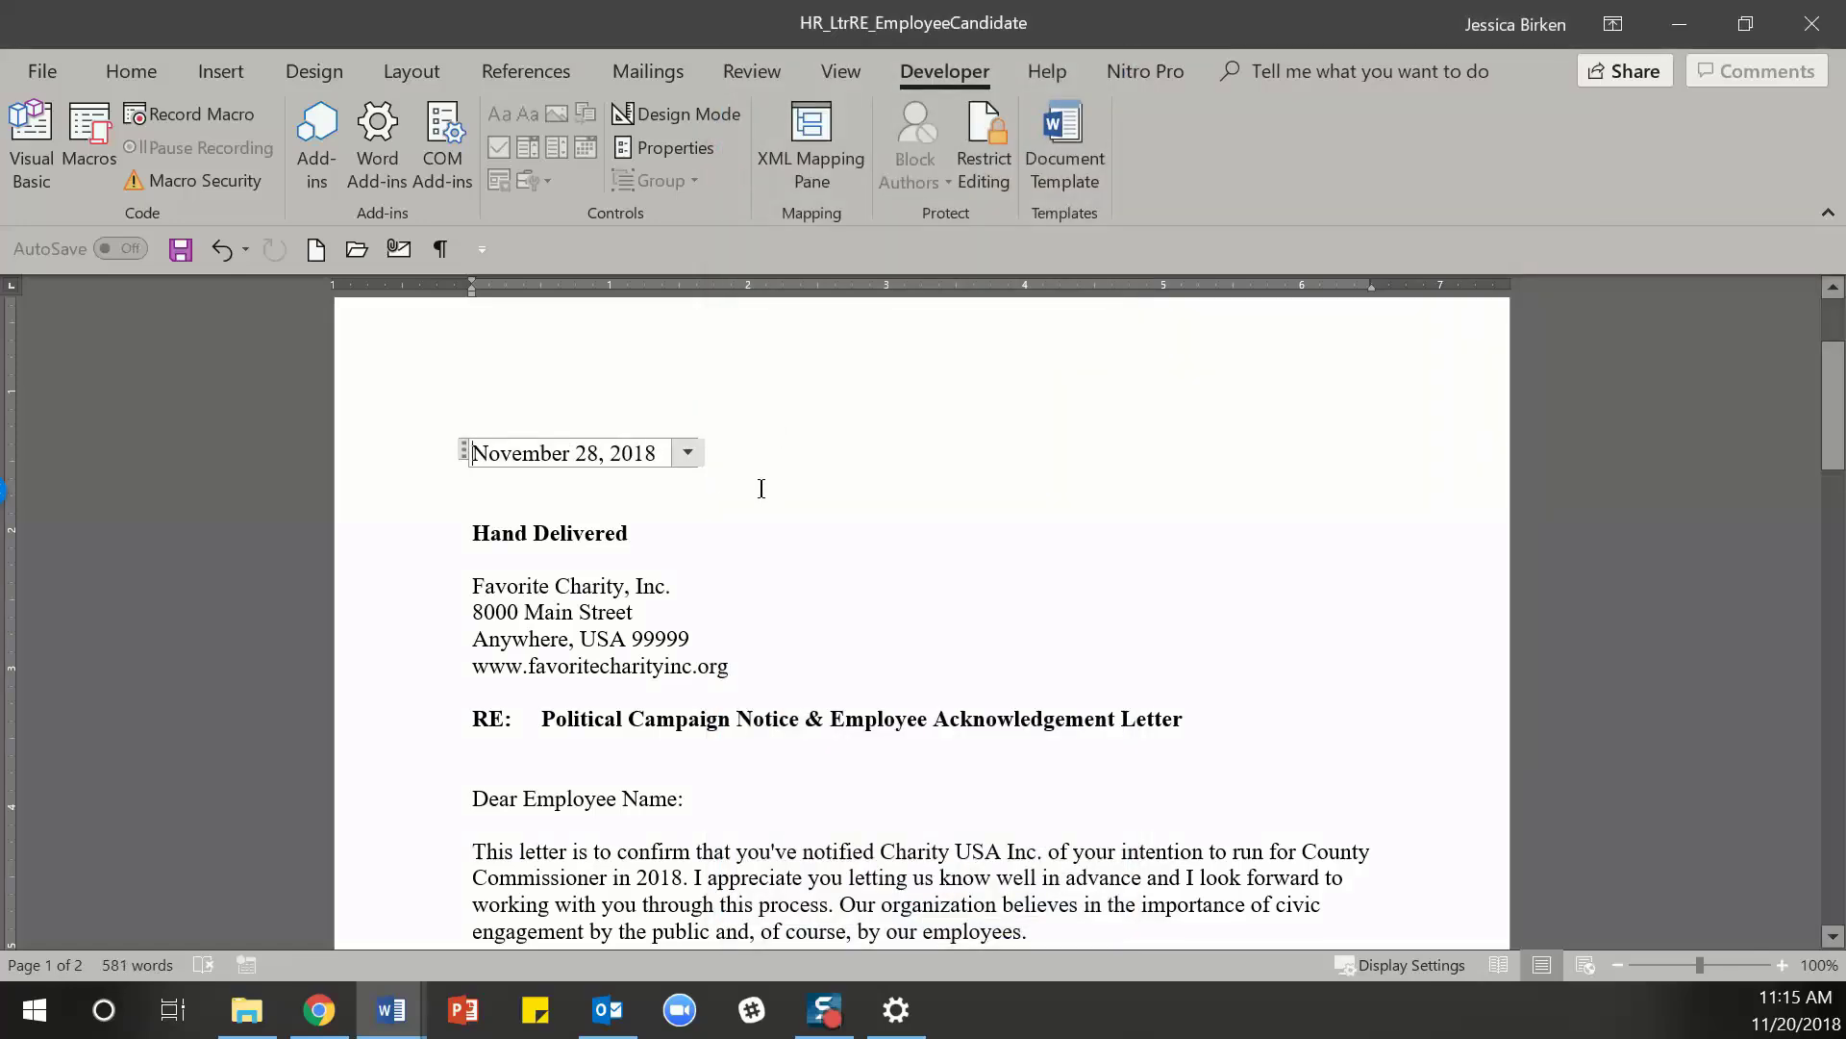
- Set the letter's date to November 21, 2018 using the date picker
click(686, 452)
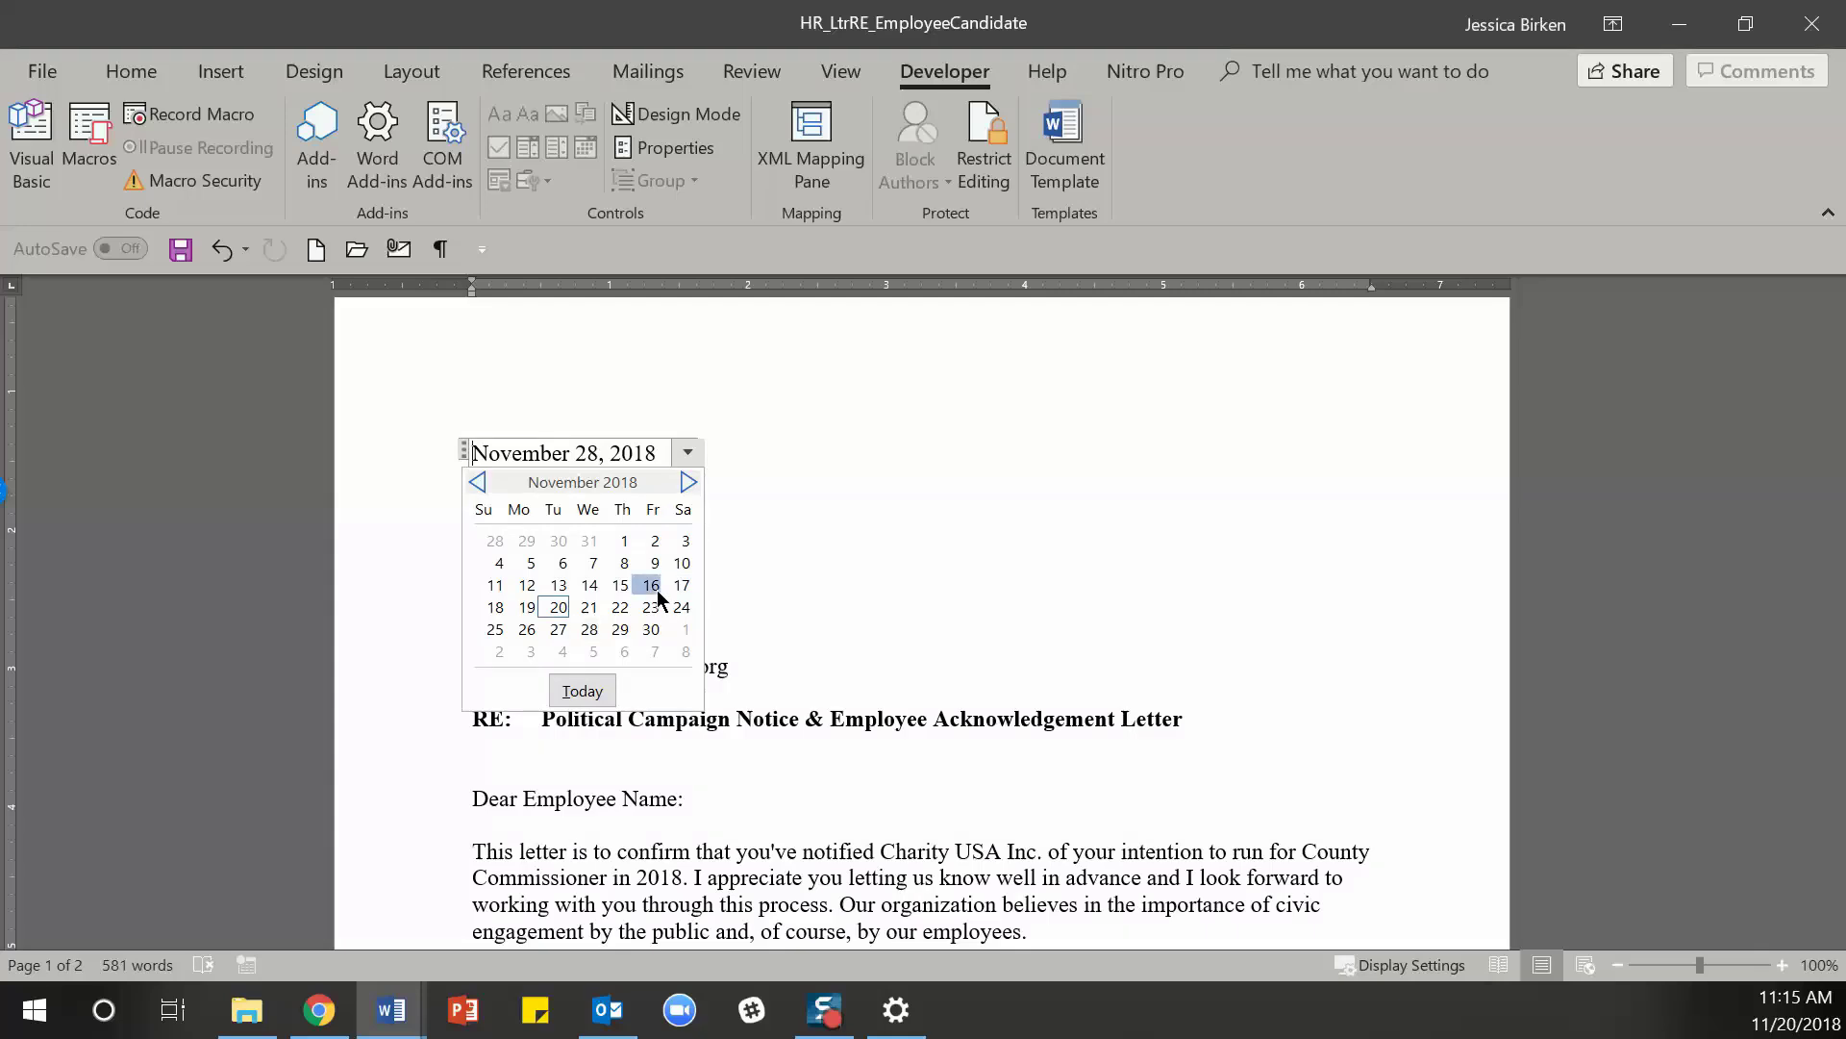
click(656, 591)
click(689, 457)
click(588, 607)
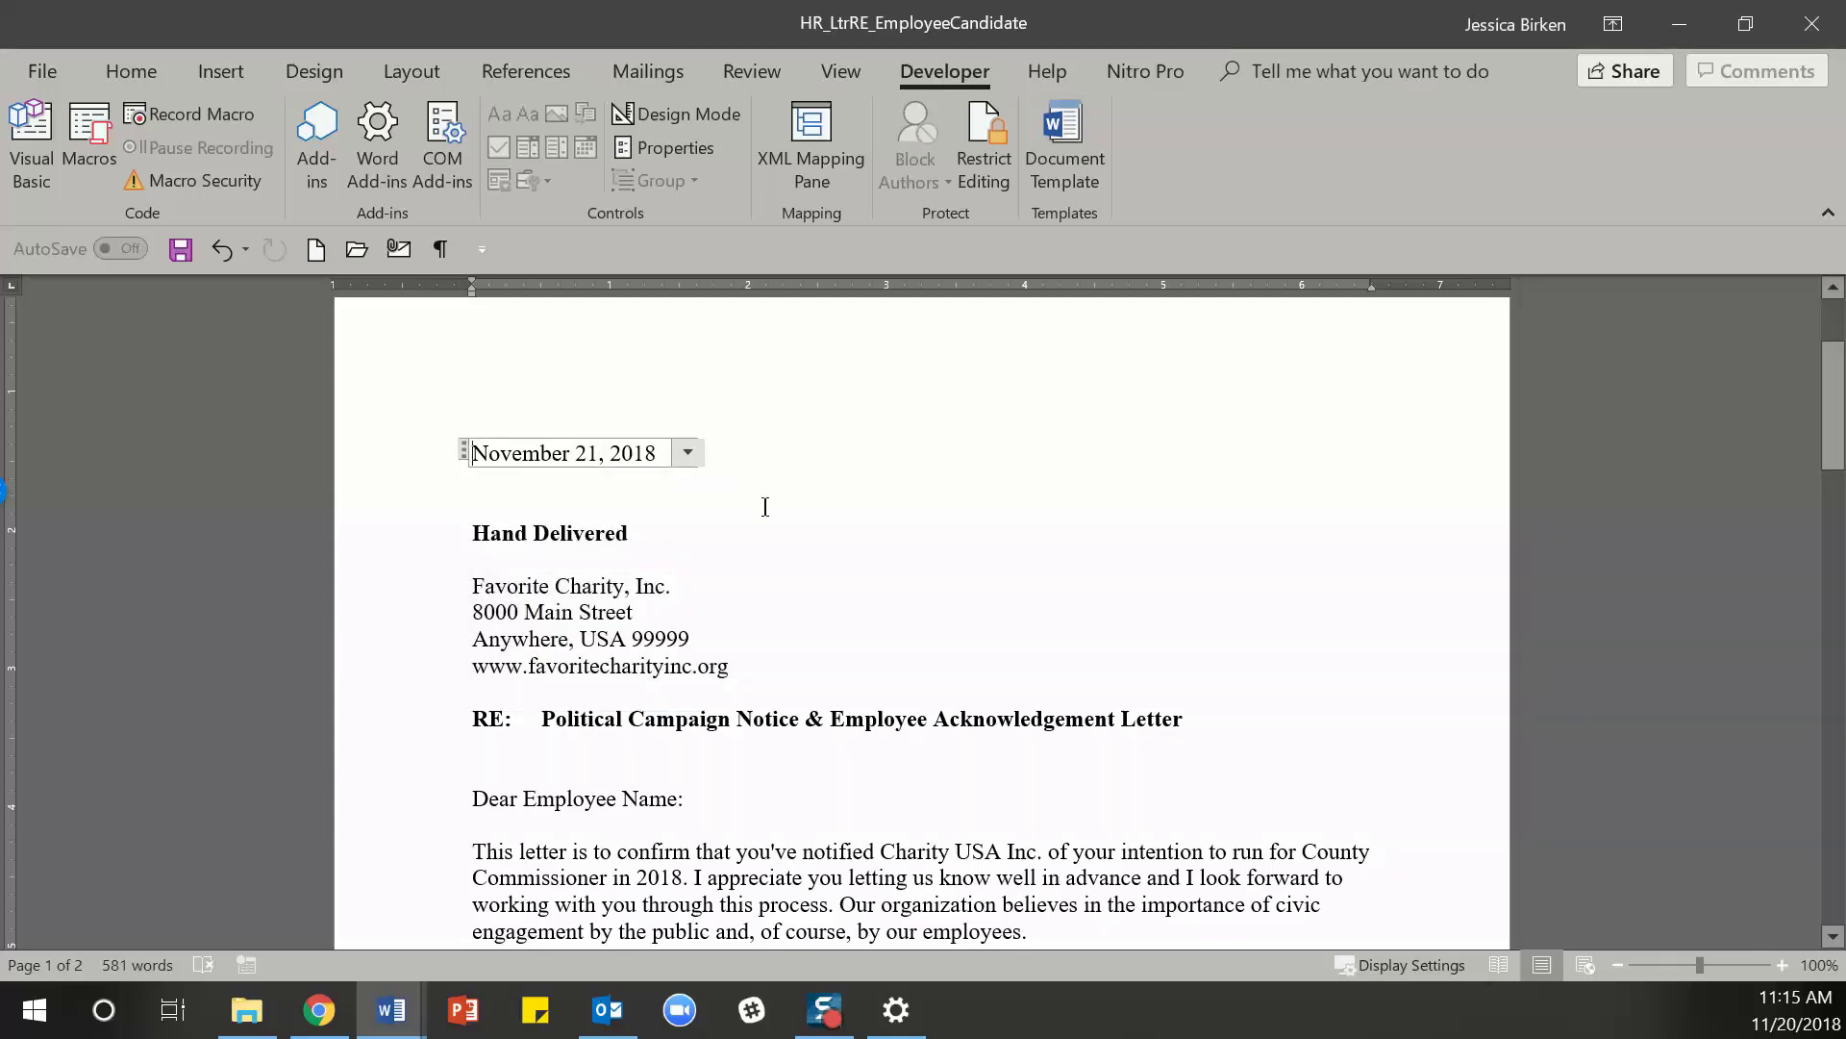
click(631, 454)
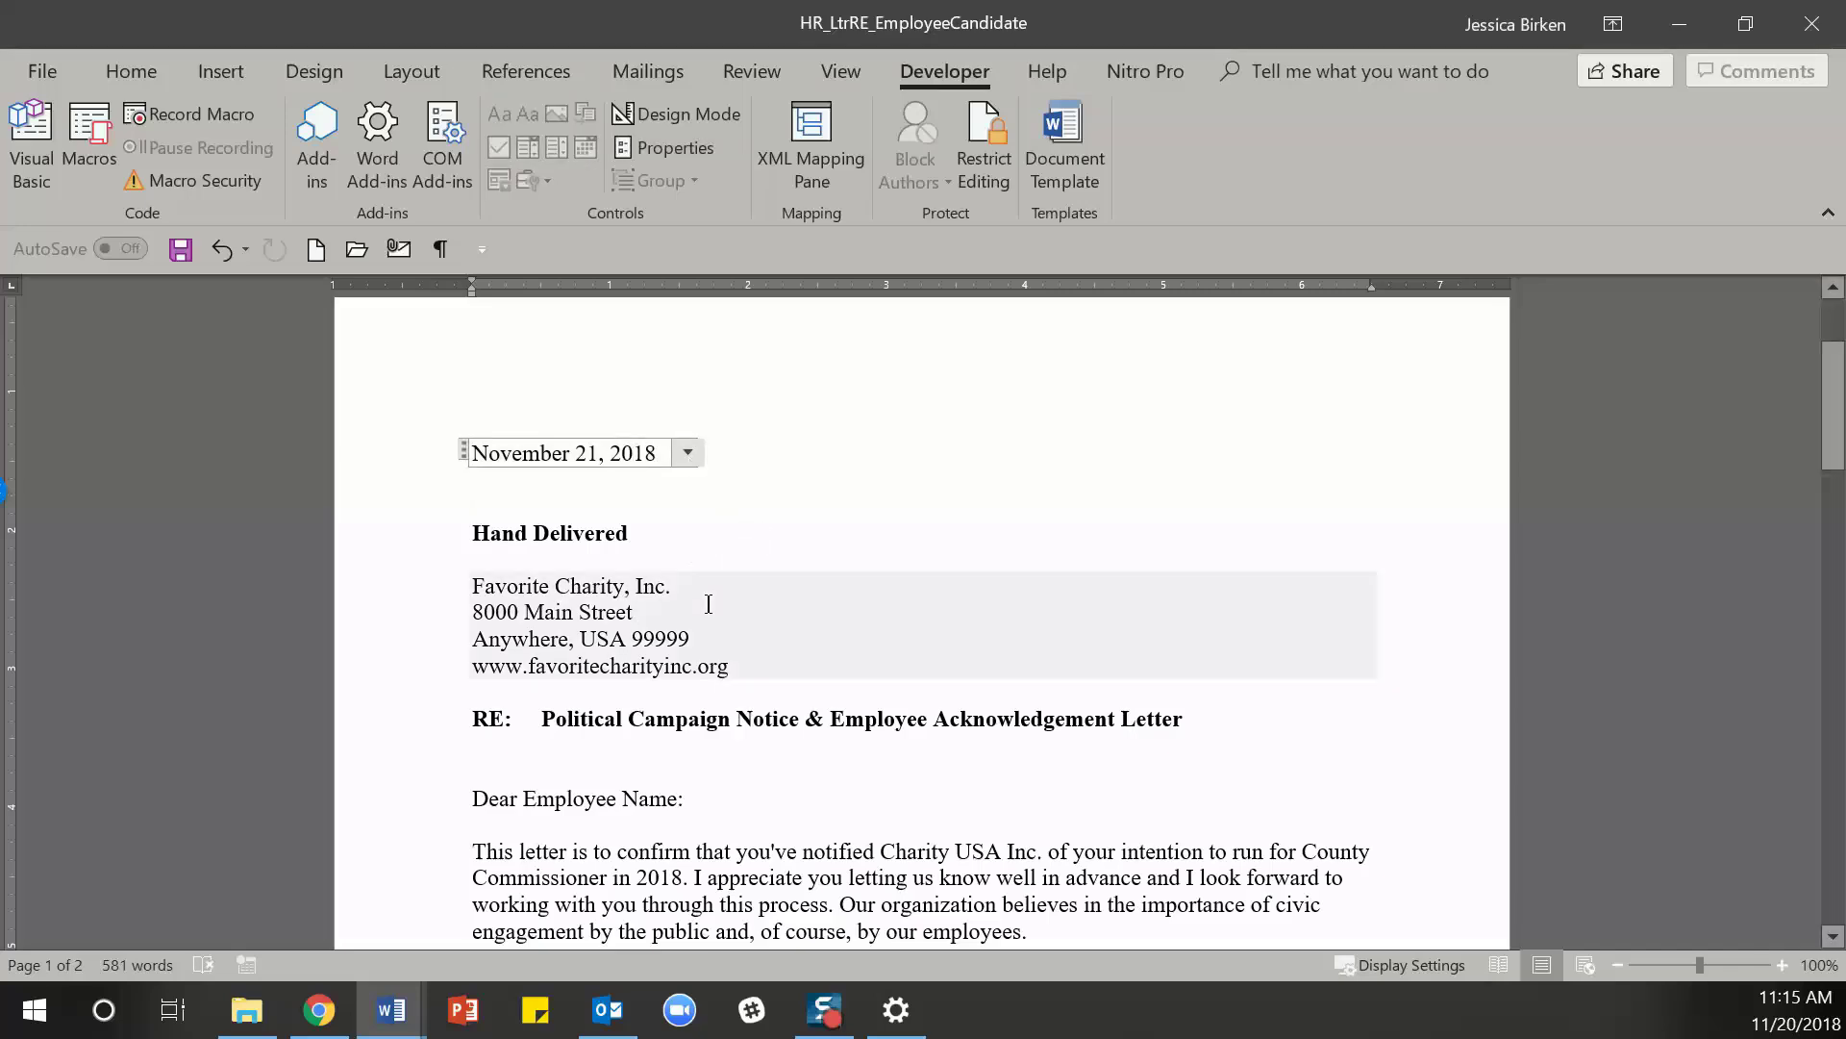
- Turn the "Hand Delivered" line into a drop-down list content control
click(476, 535)
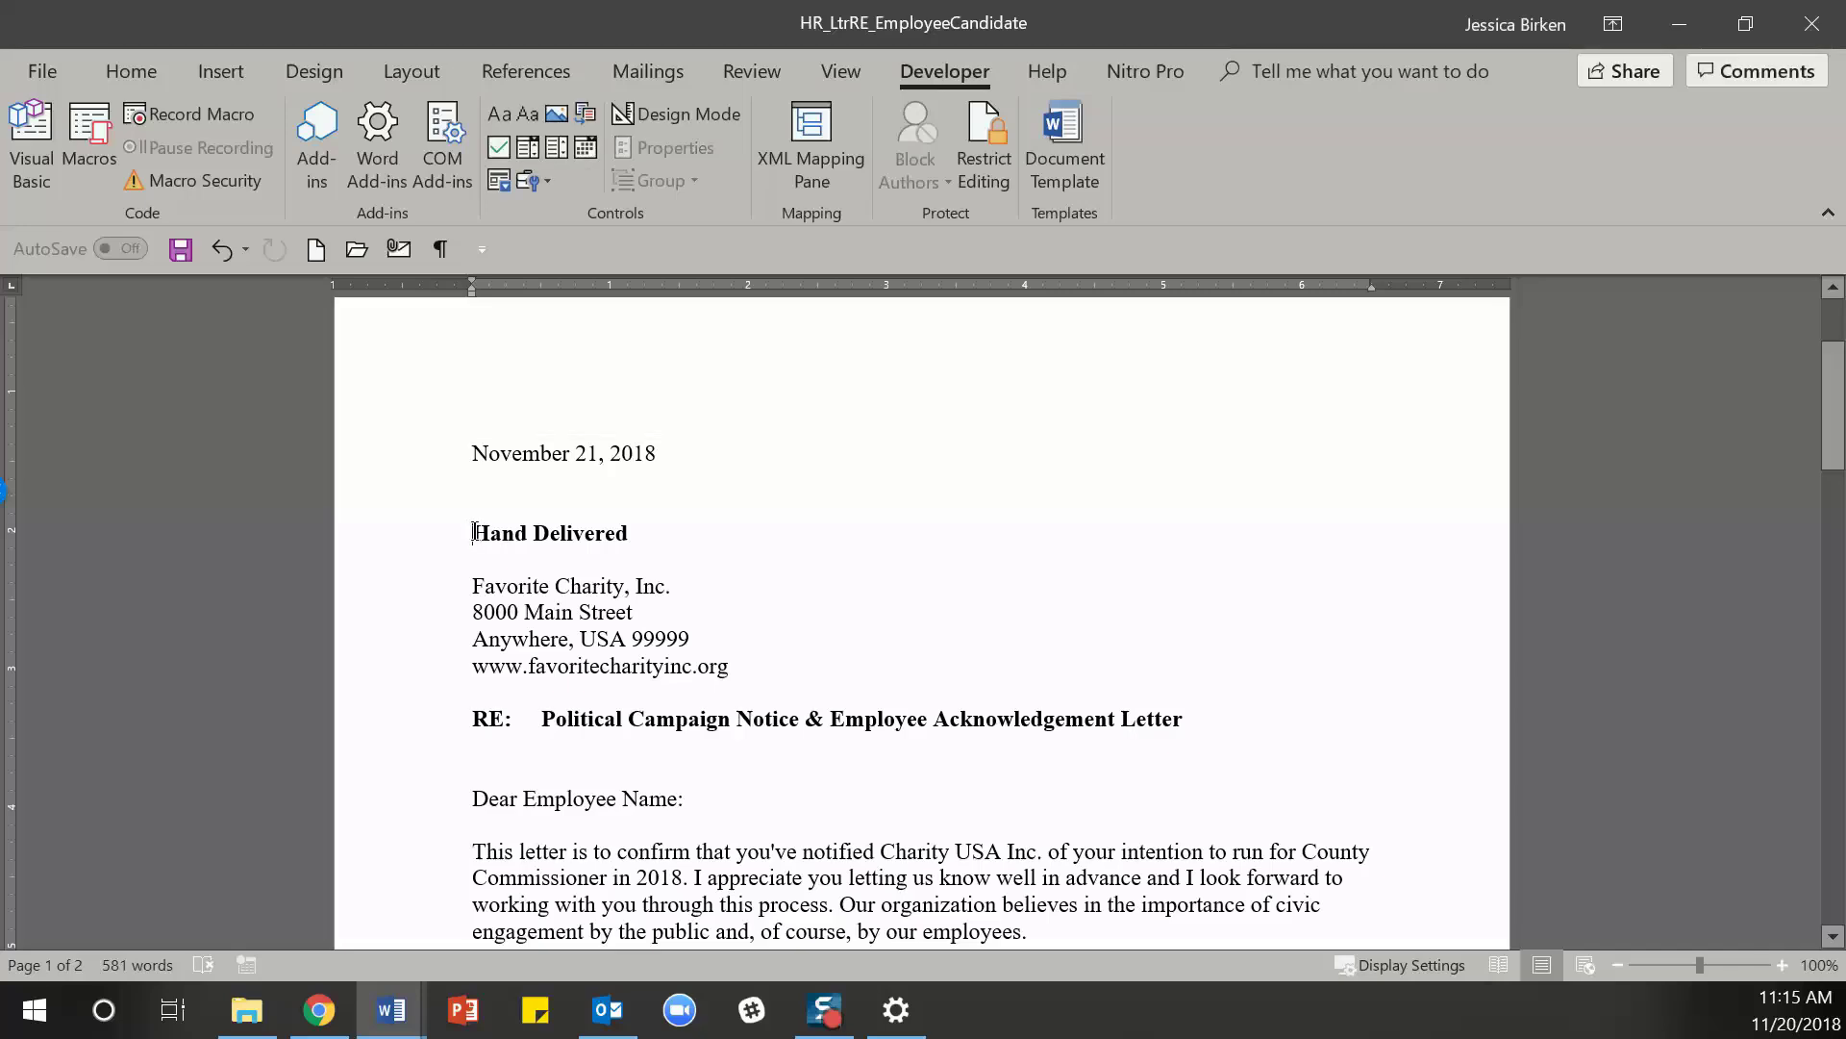
drag(492, 534, 636, 536)
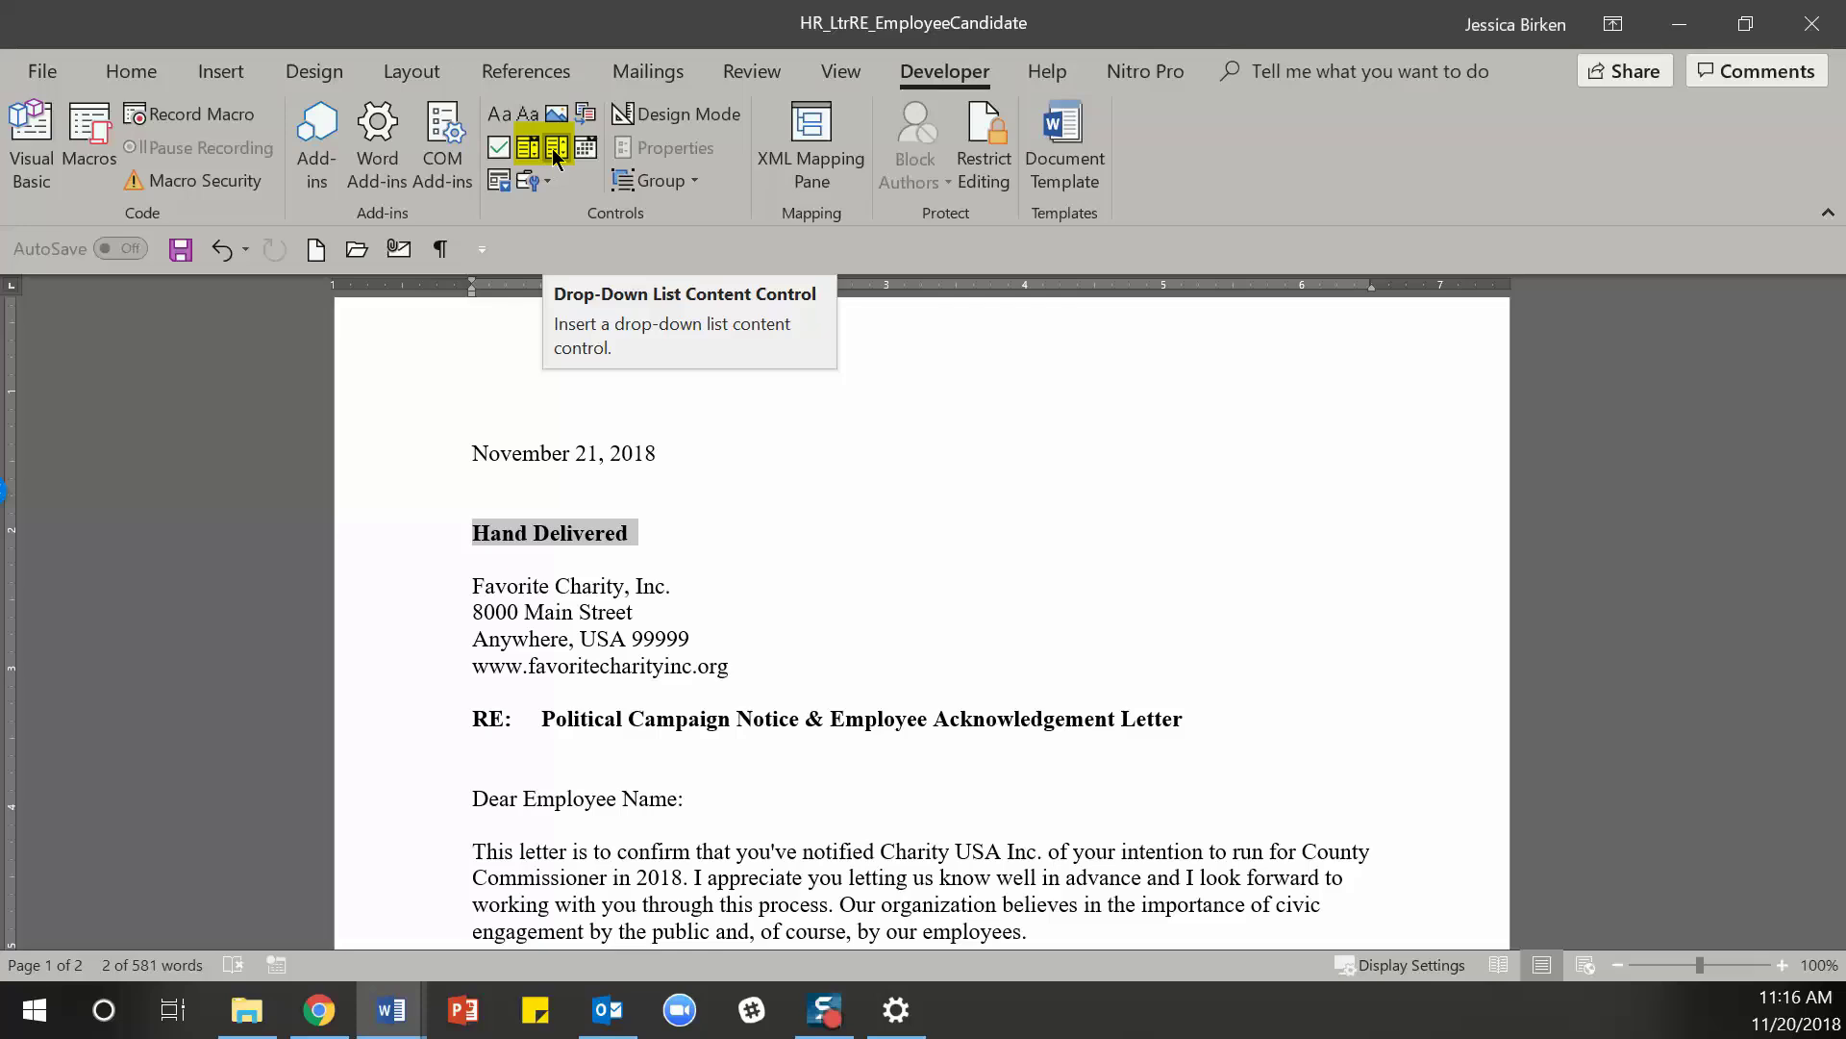
click(556, 152)
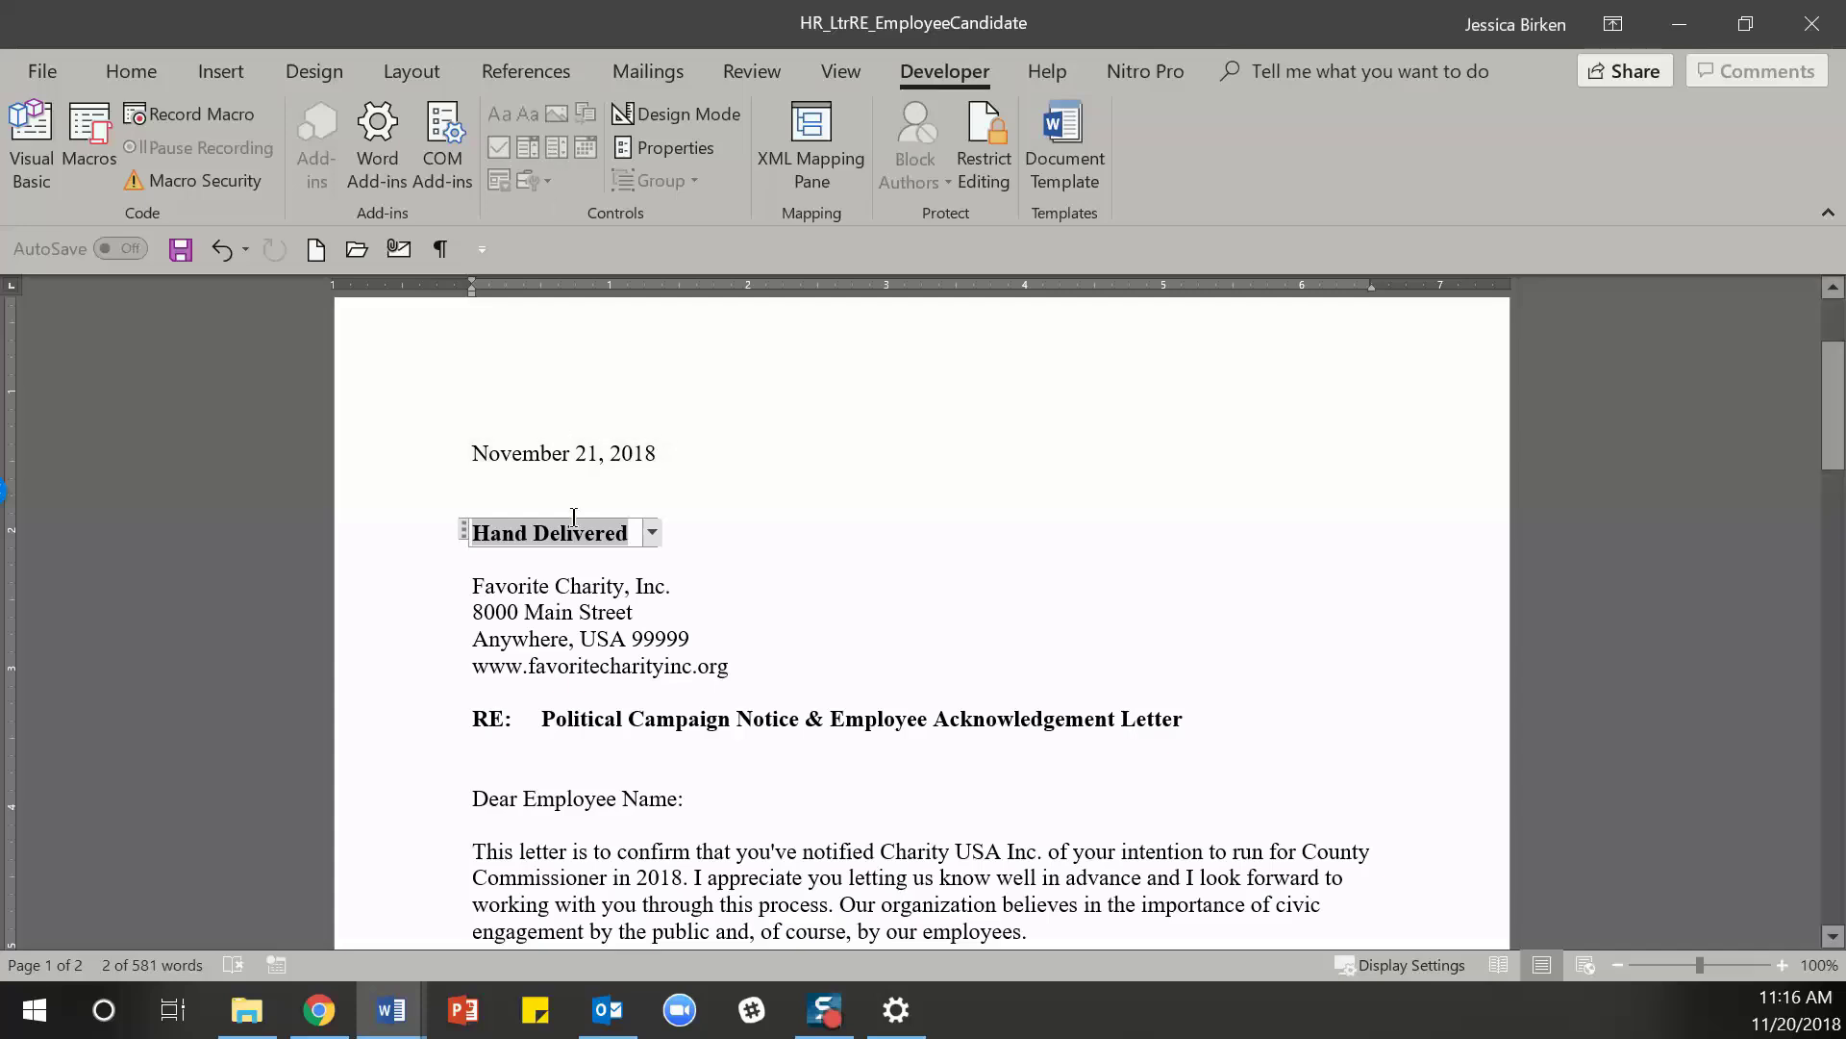
- Choose the placeholder entry "Choose an item." from the delivery line's drop-down list
click(654, 533)
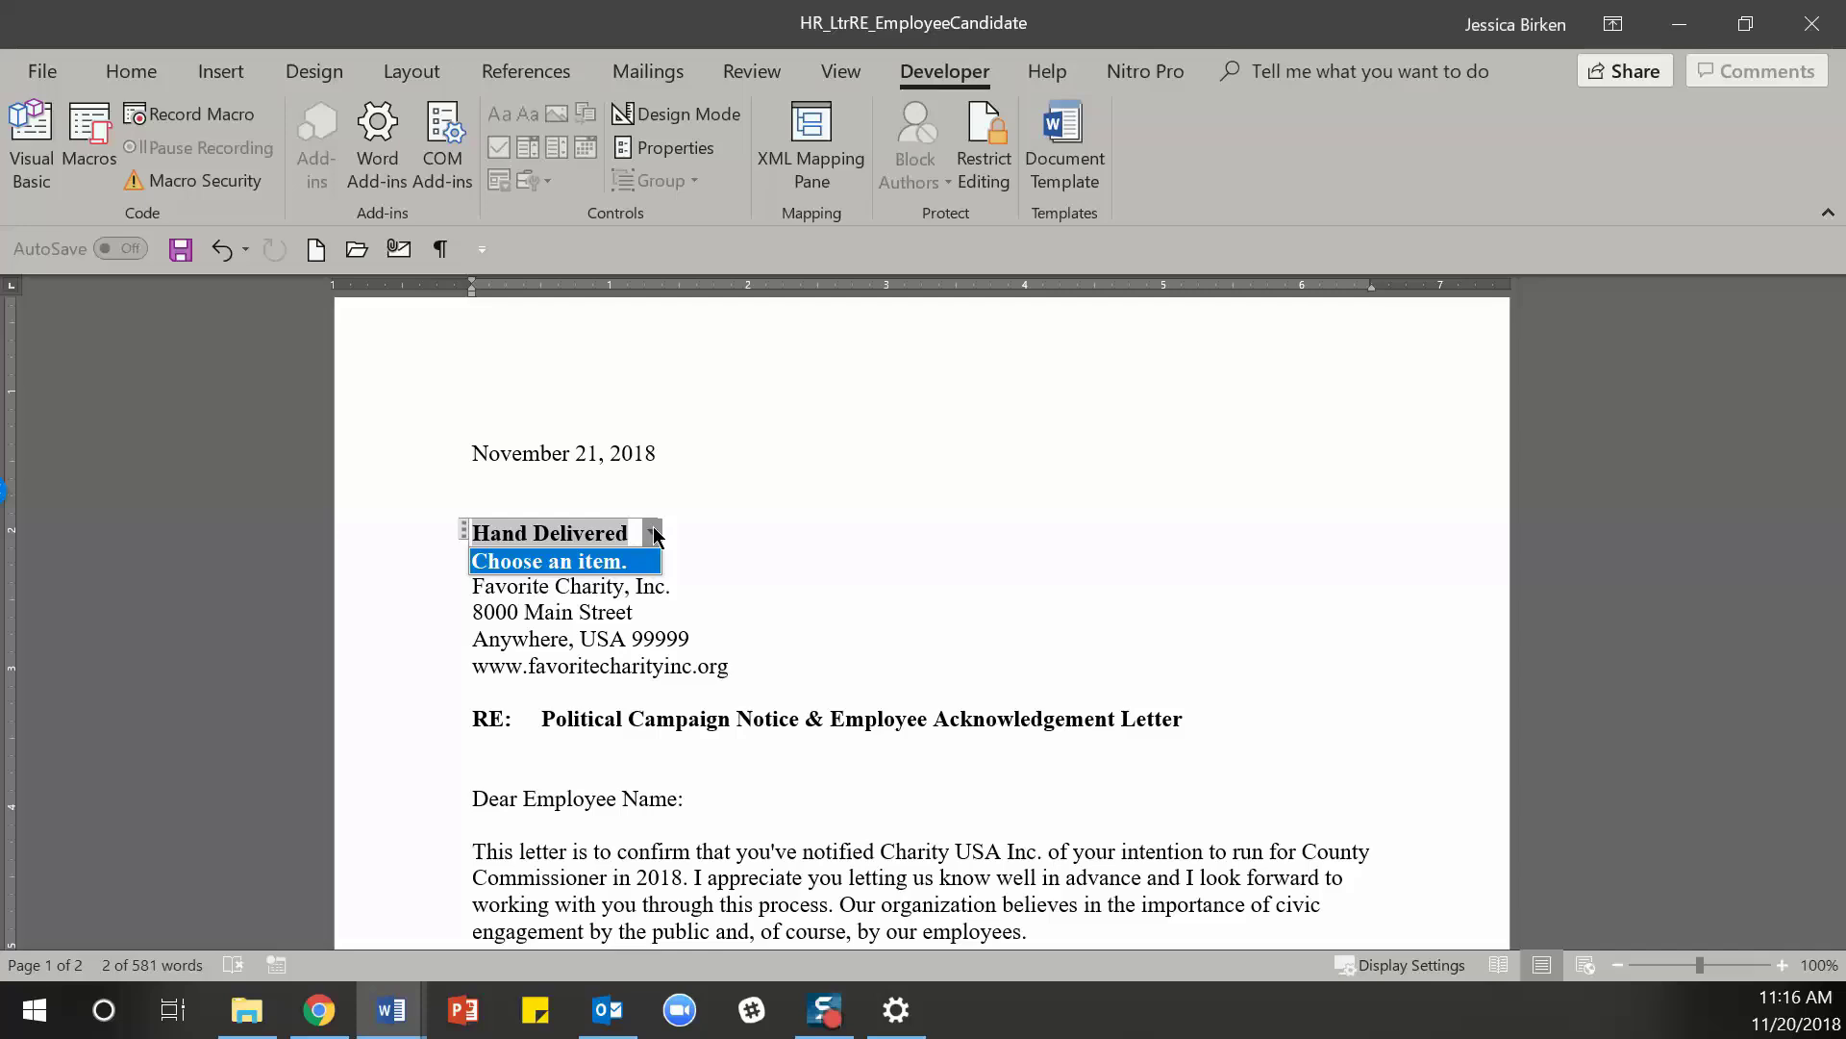
click(654, 533)
click(650, 532)
click(603, 560)
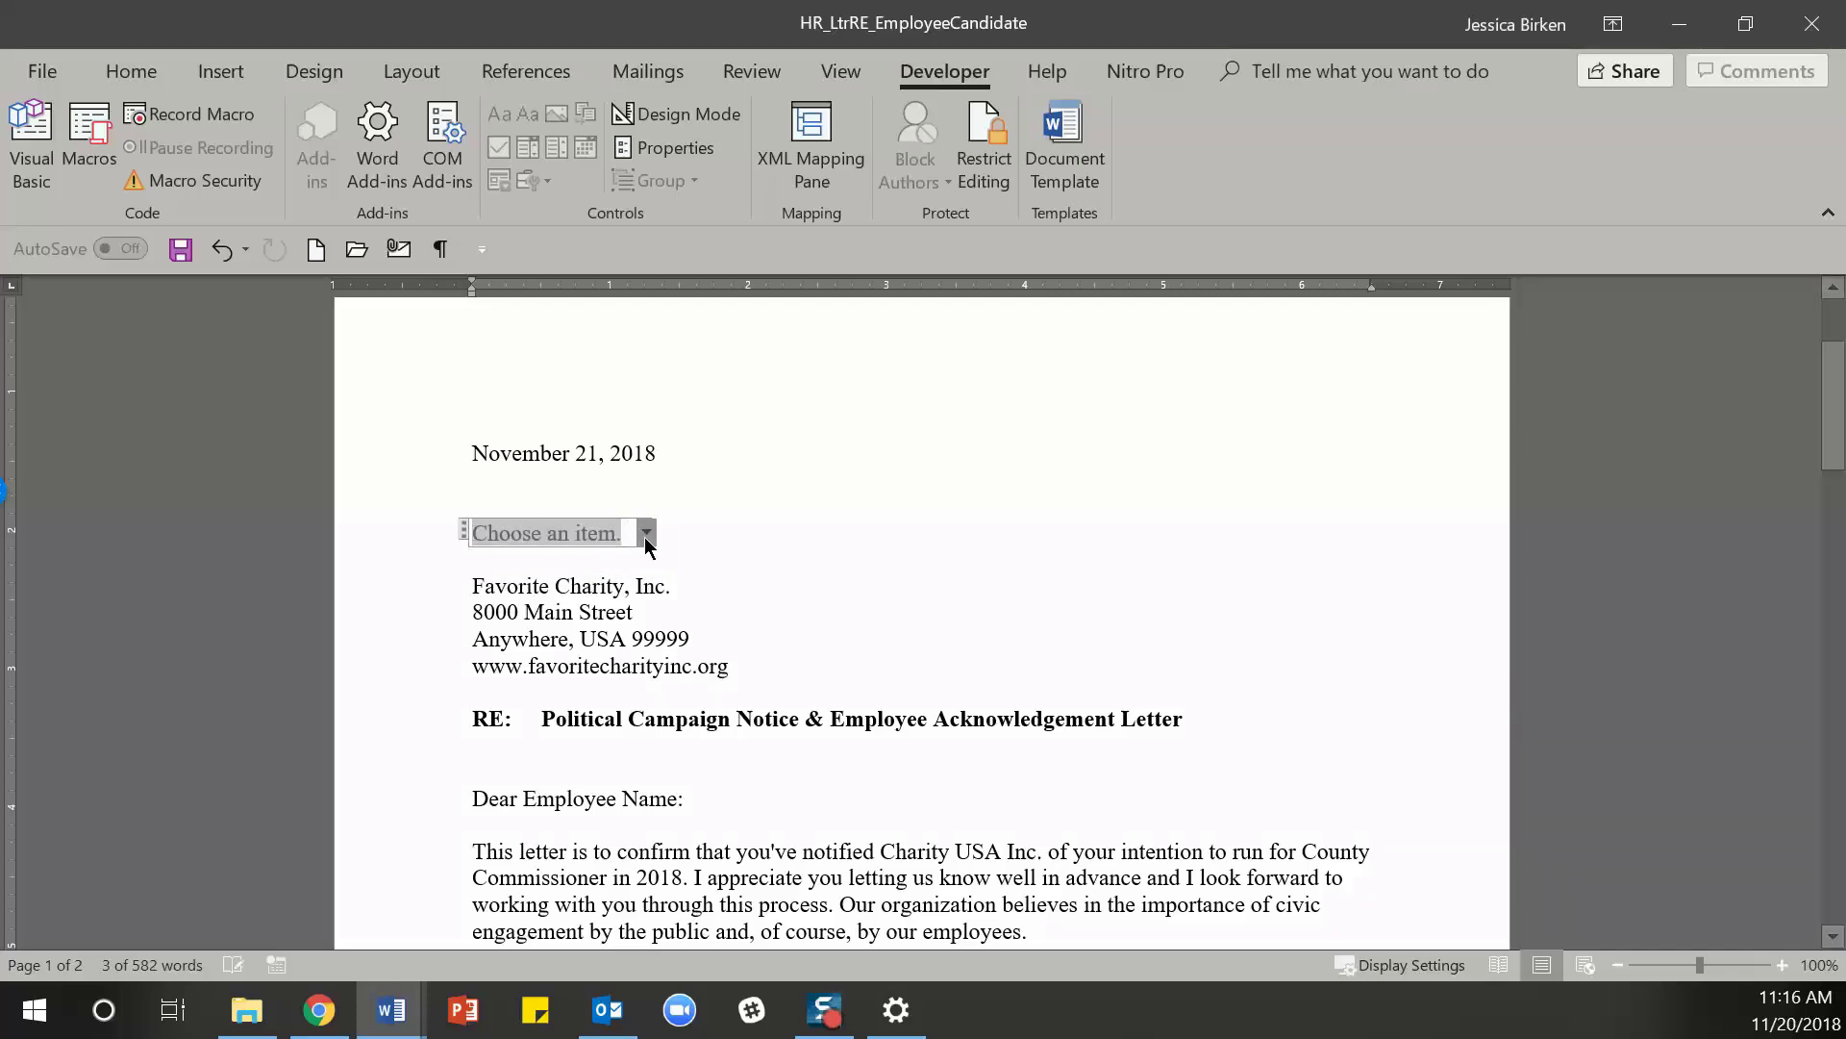
- Add the choice "Hand Delivered" to the delivery line's drop-down list in its content control properties
click(647, 536)
click(648, 544)
click(694, 151)
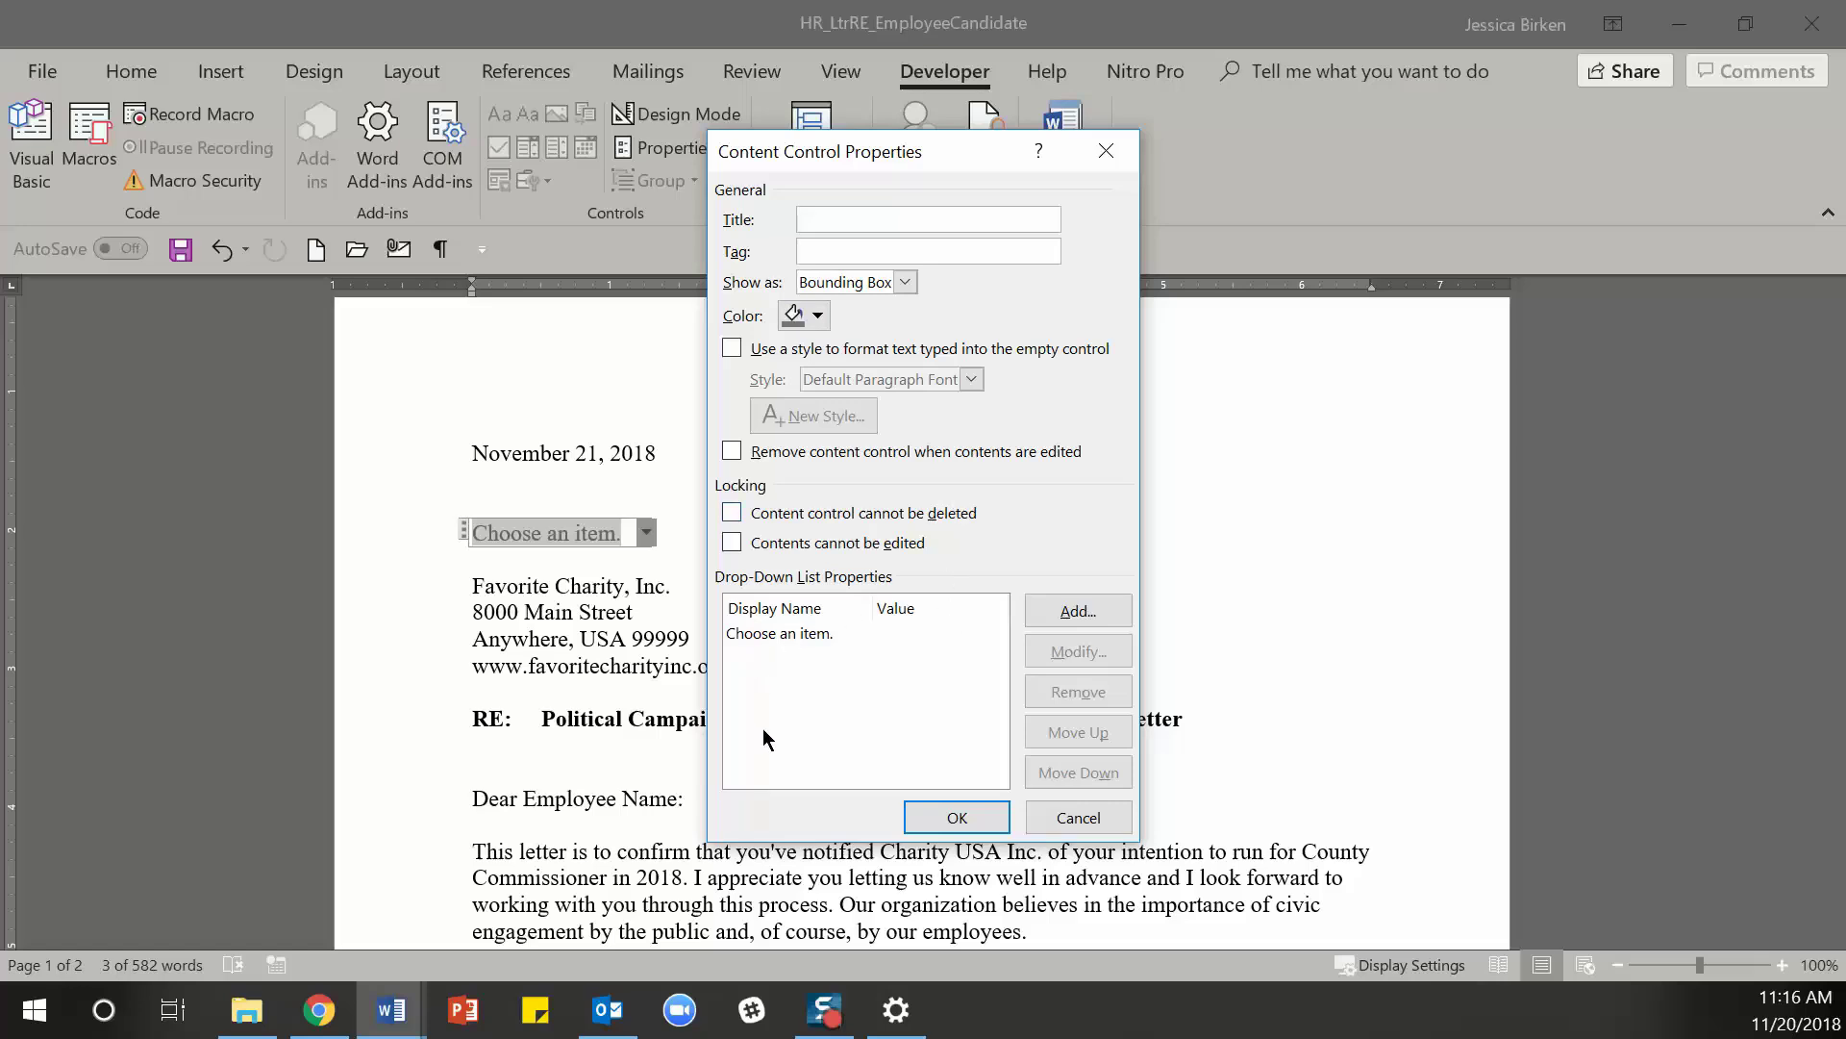
click(1106, 608)
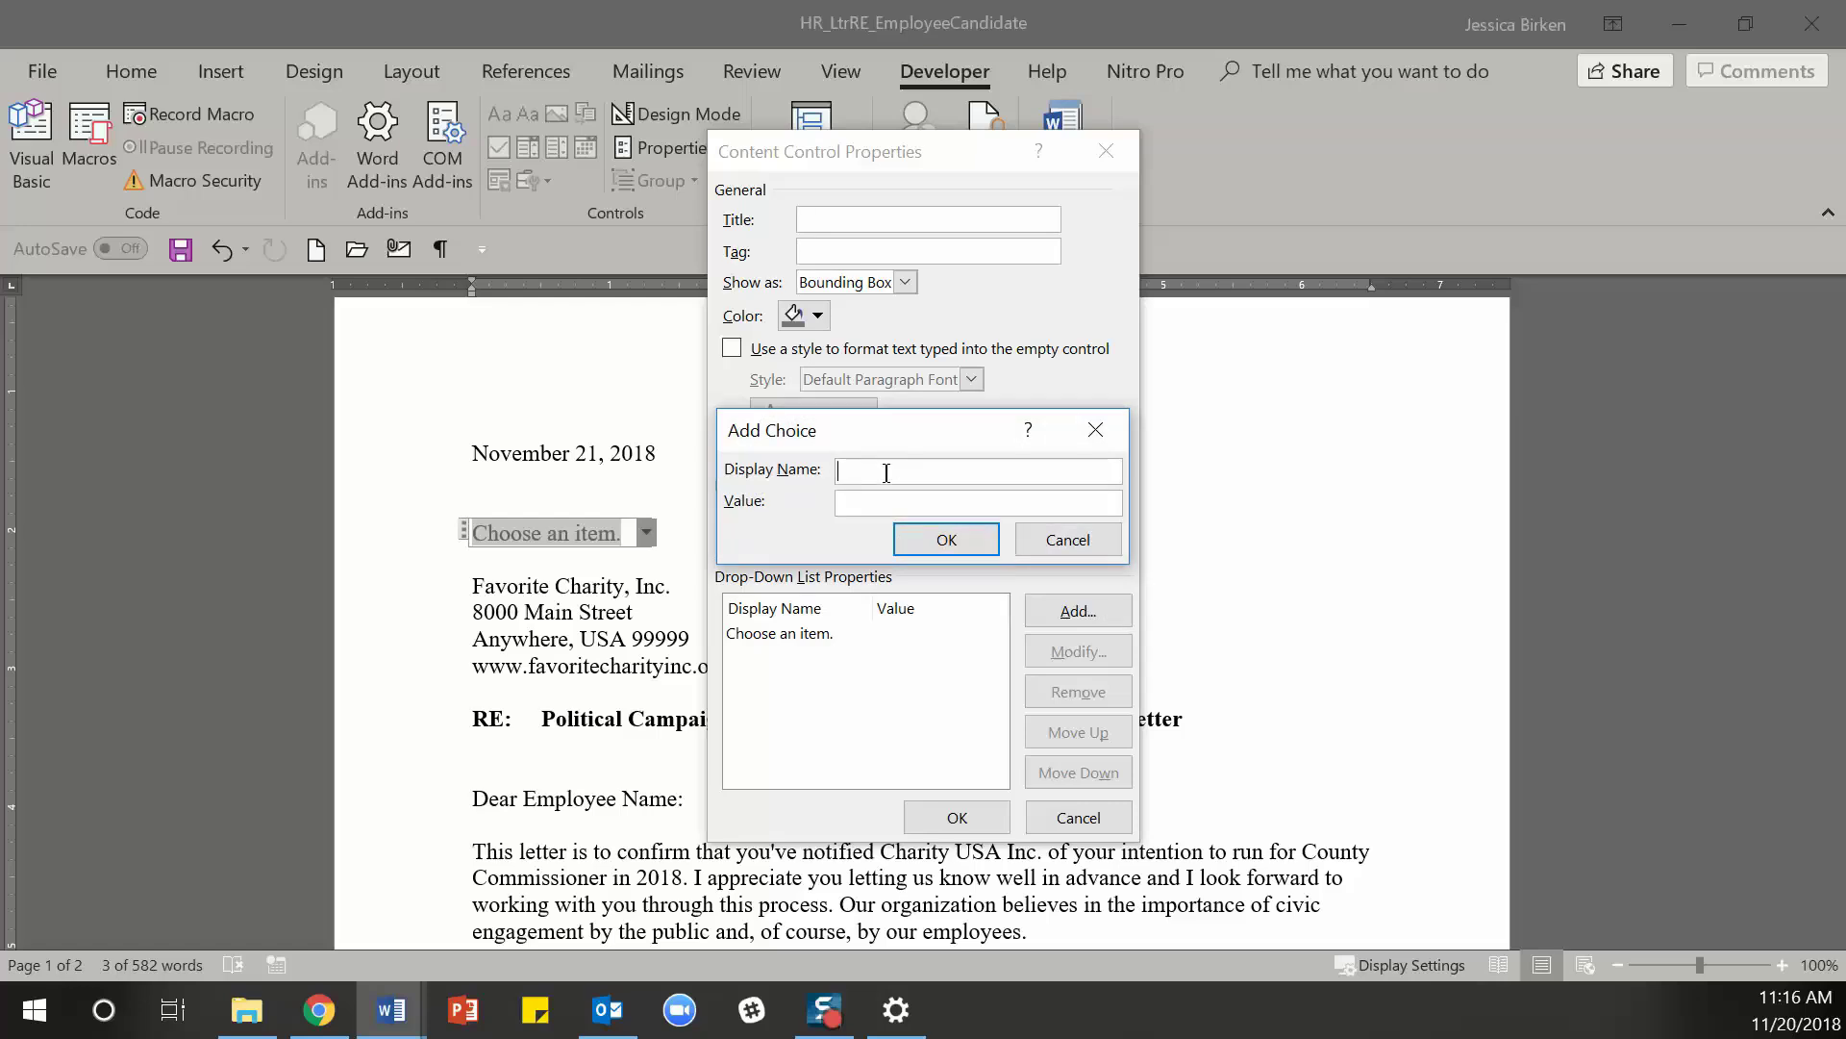
text(Hand Delivered)
key(Tab)
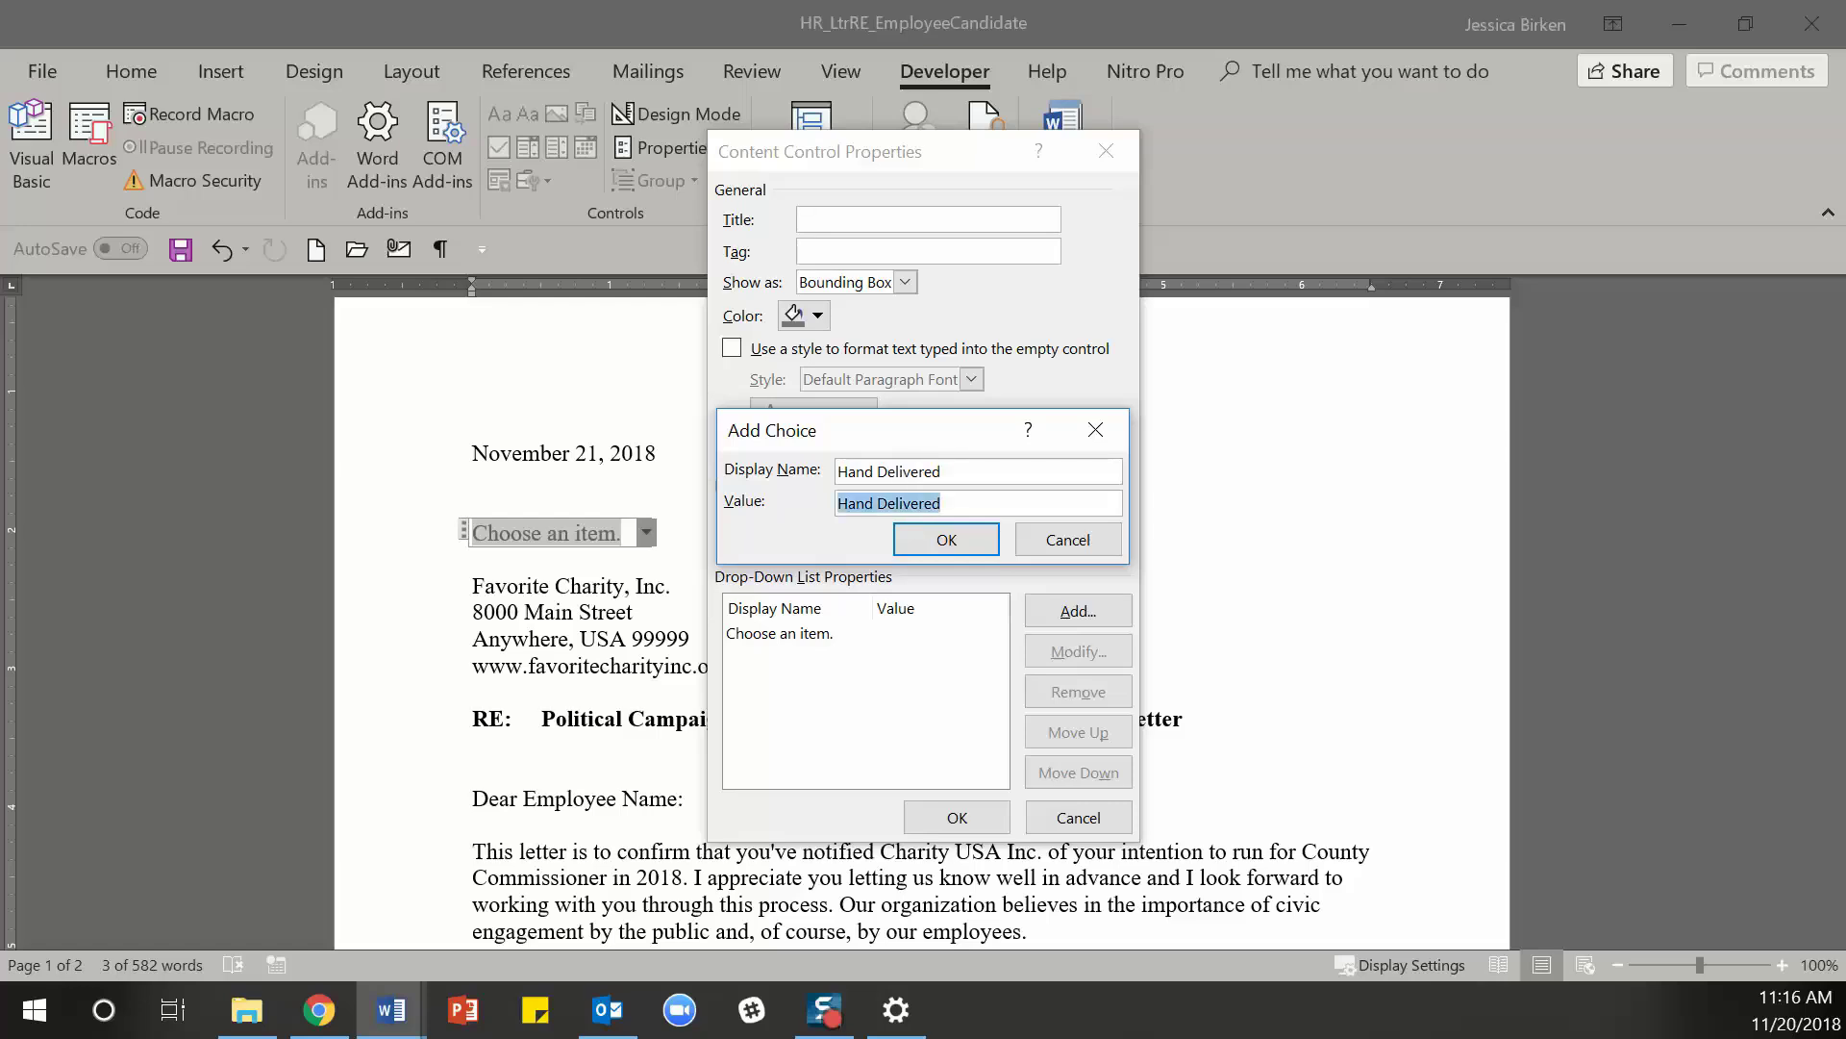
key(Return)
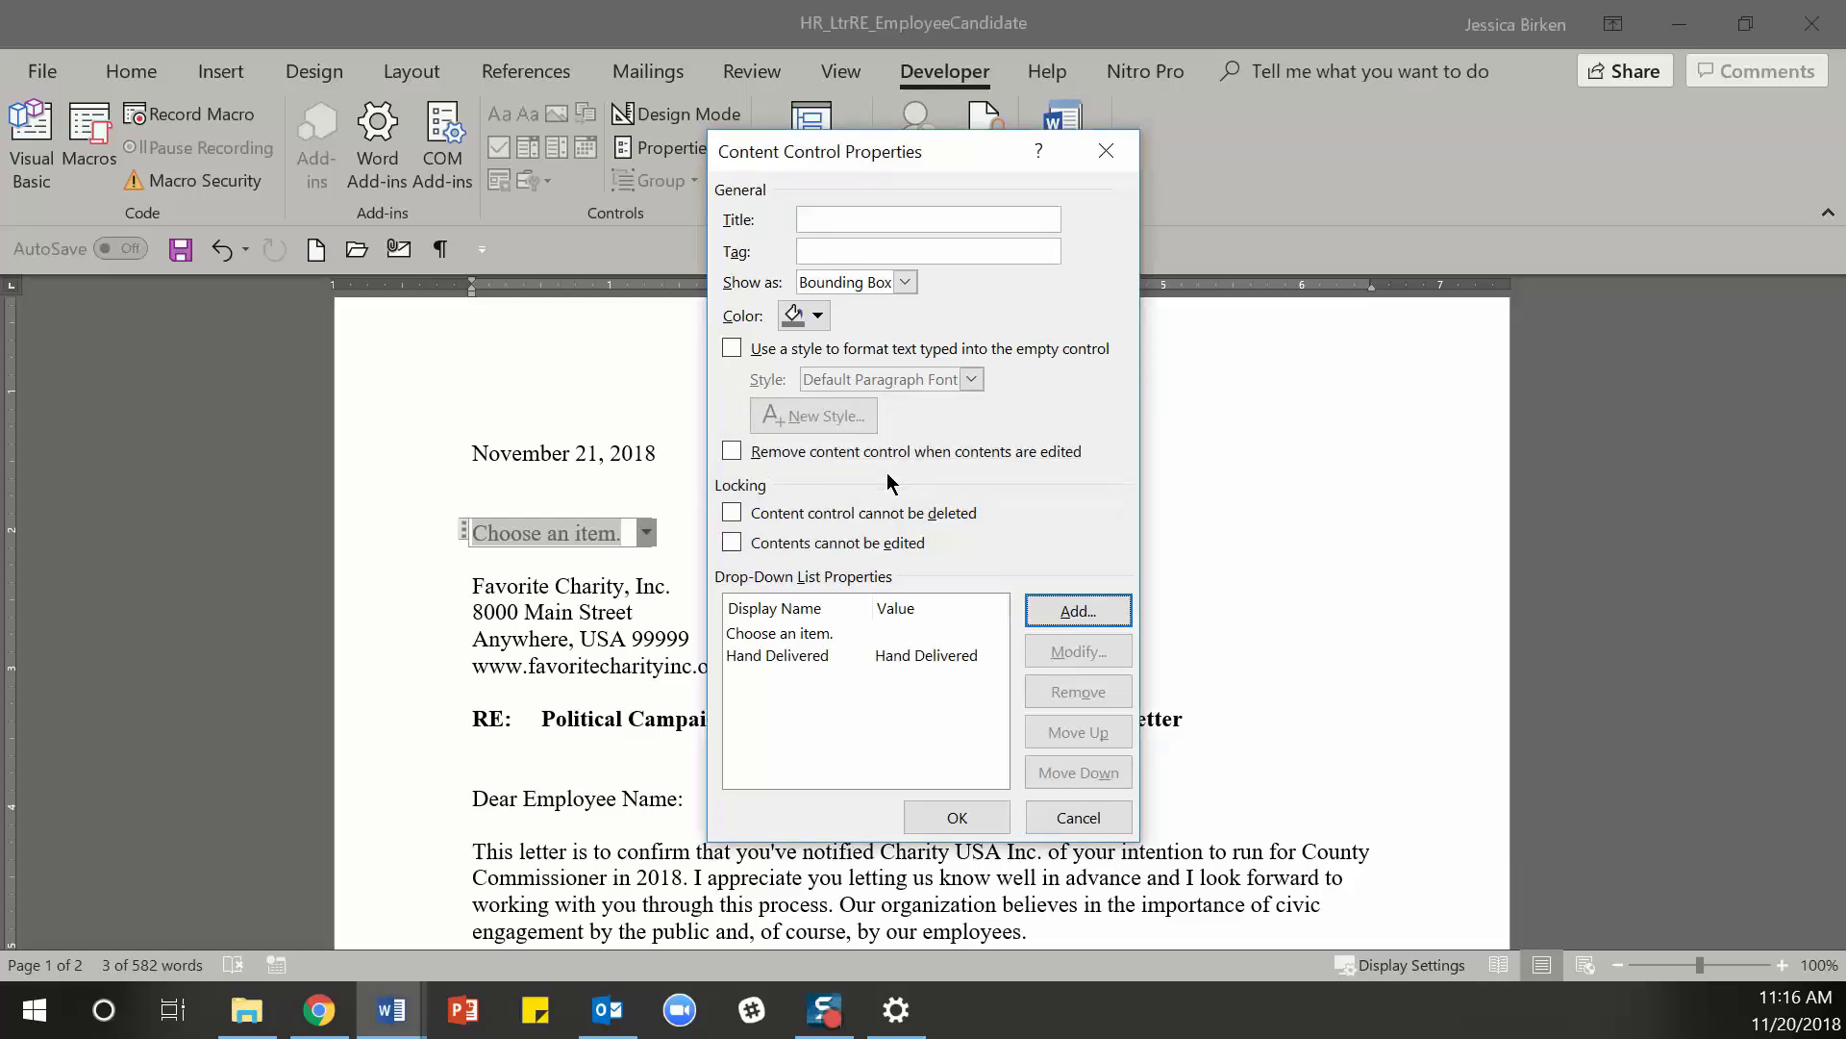
- Add "Sent by US Mail" as another choice in the drop-down list properties
click(1073, 606)
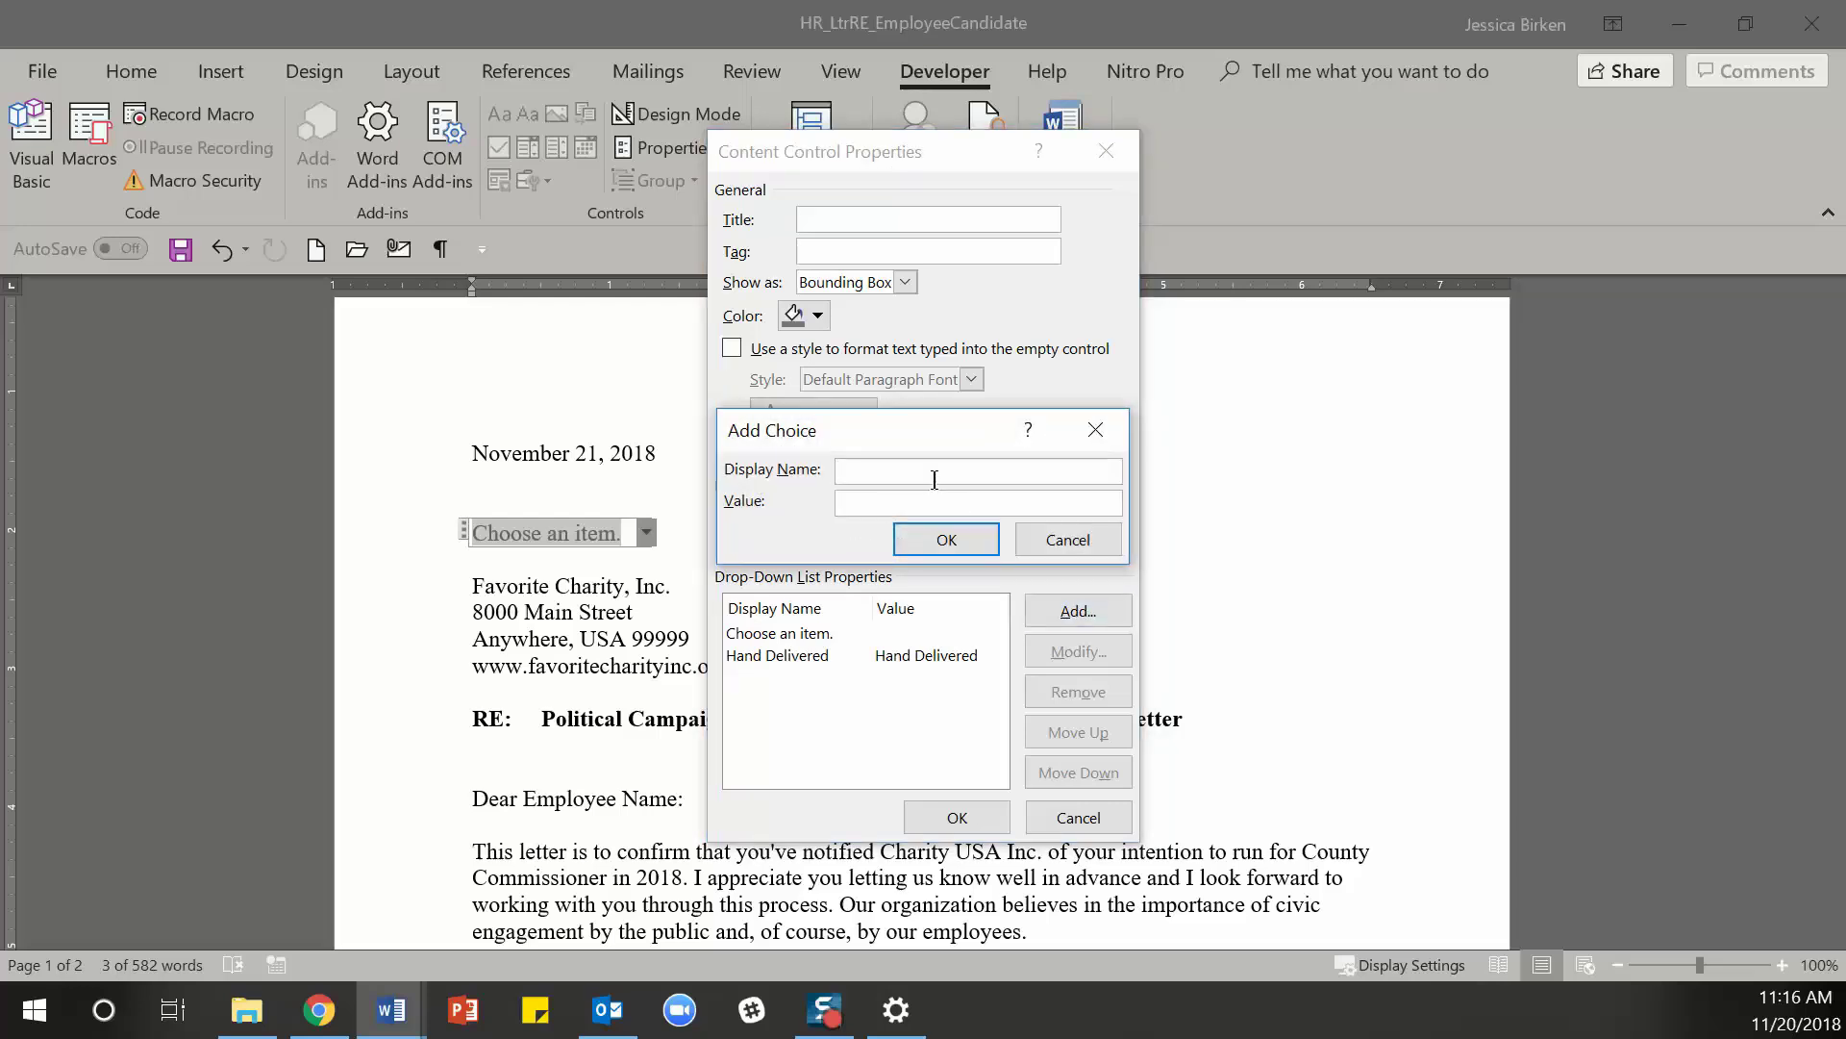
text(Sent by US Mail)
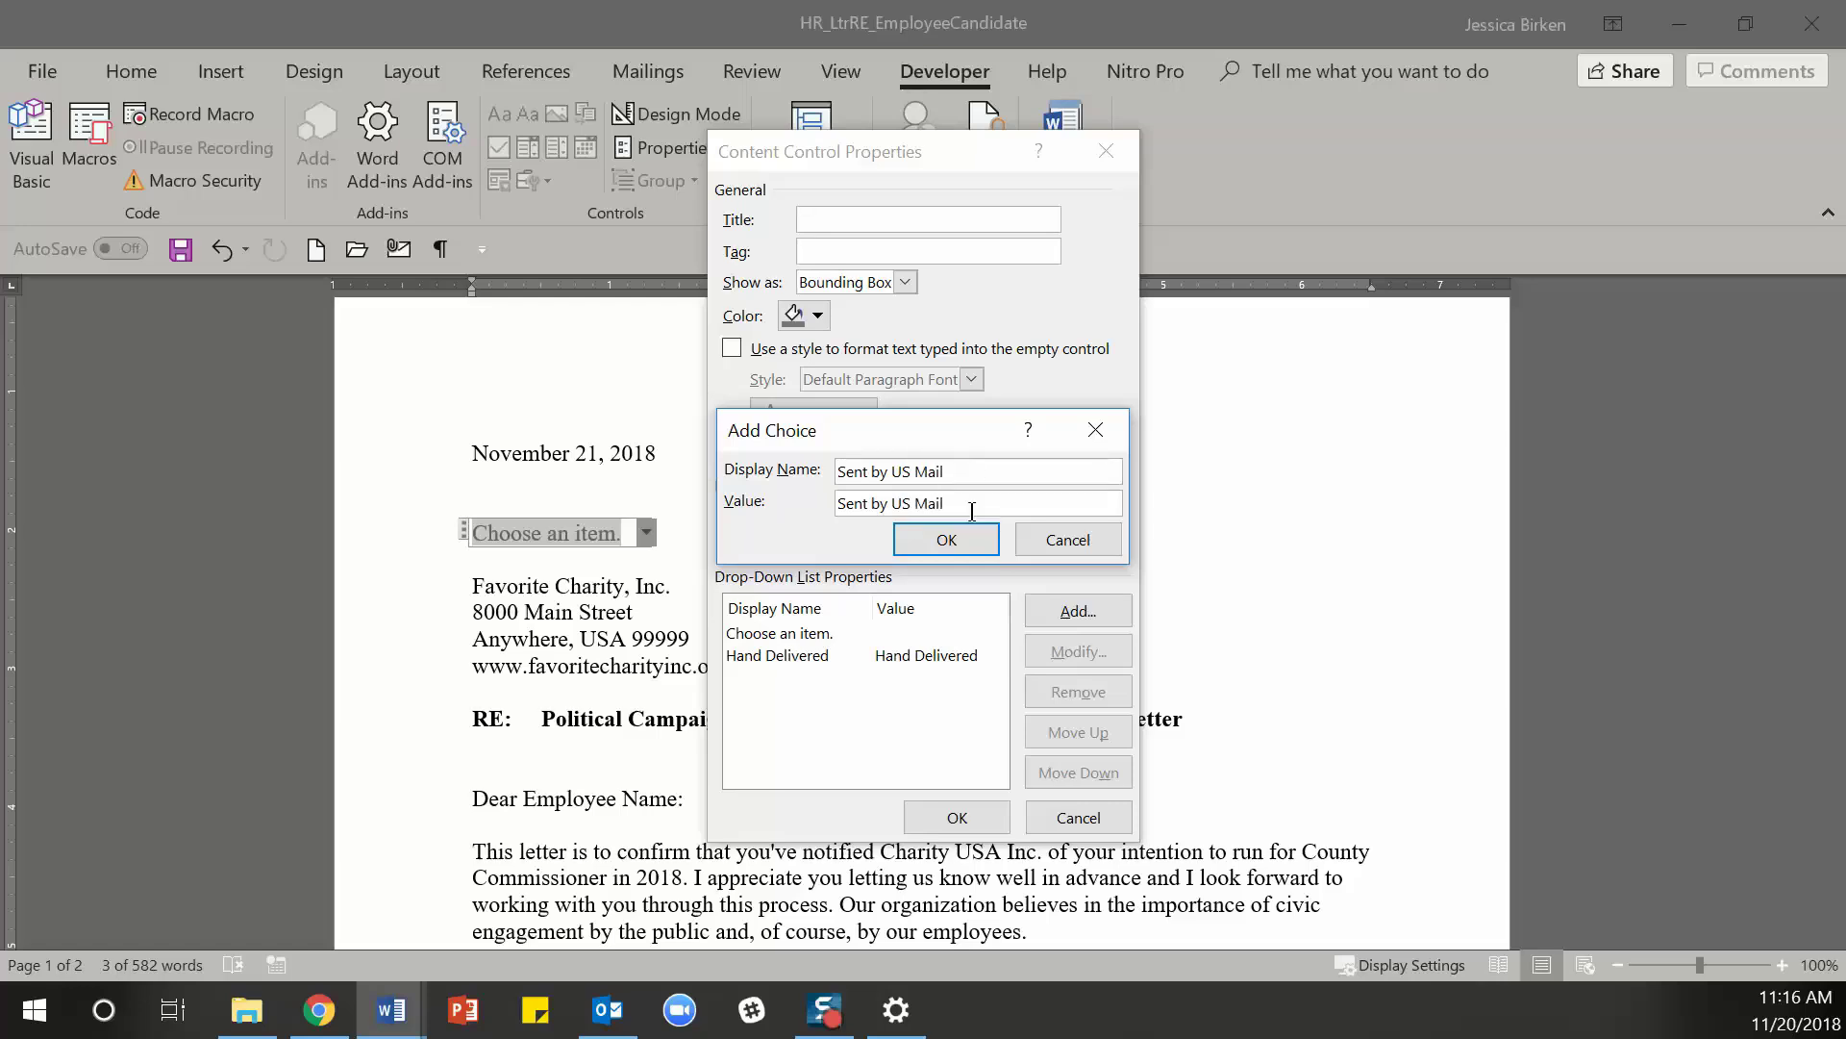
click(944, 538)
- Add the choice "Sent by Email Only" to the drop-down list and apply the content control properties
click(1104, 611)
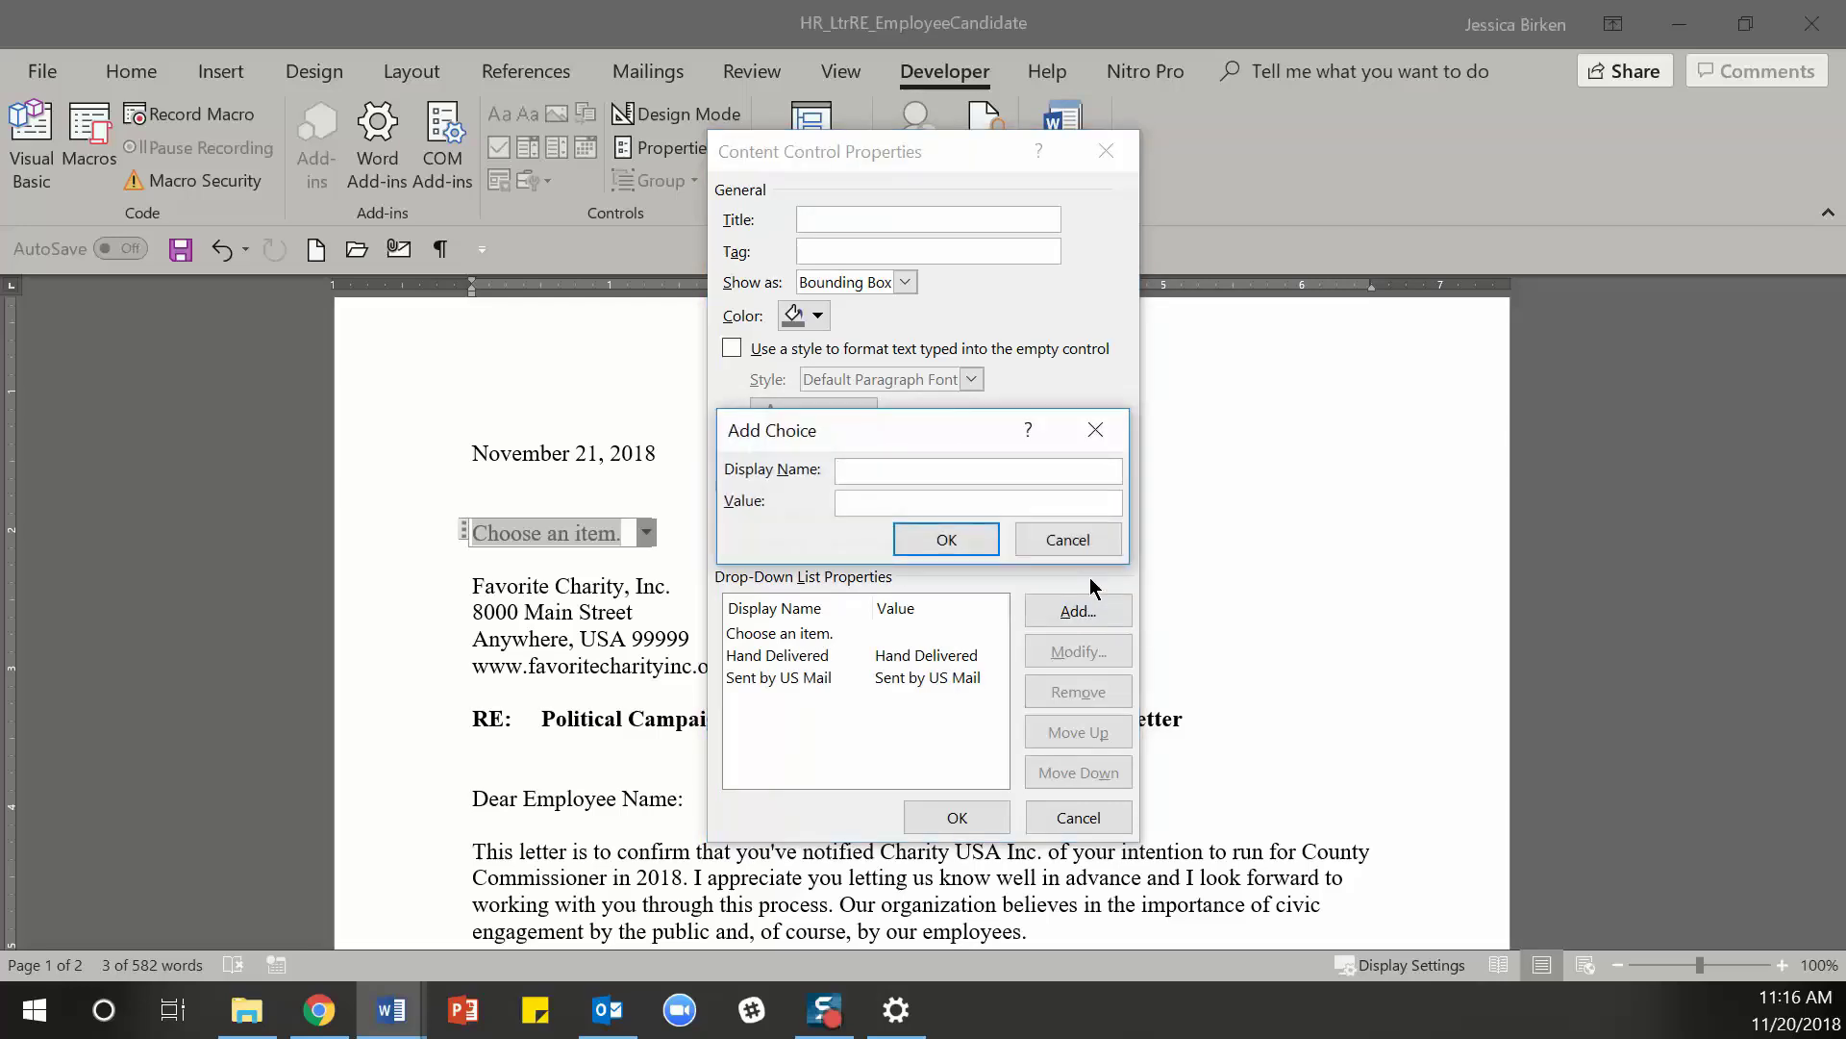
text(Sent by Email Only)
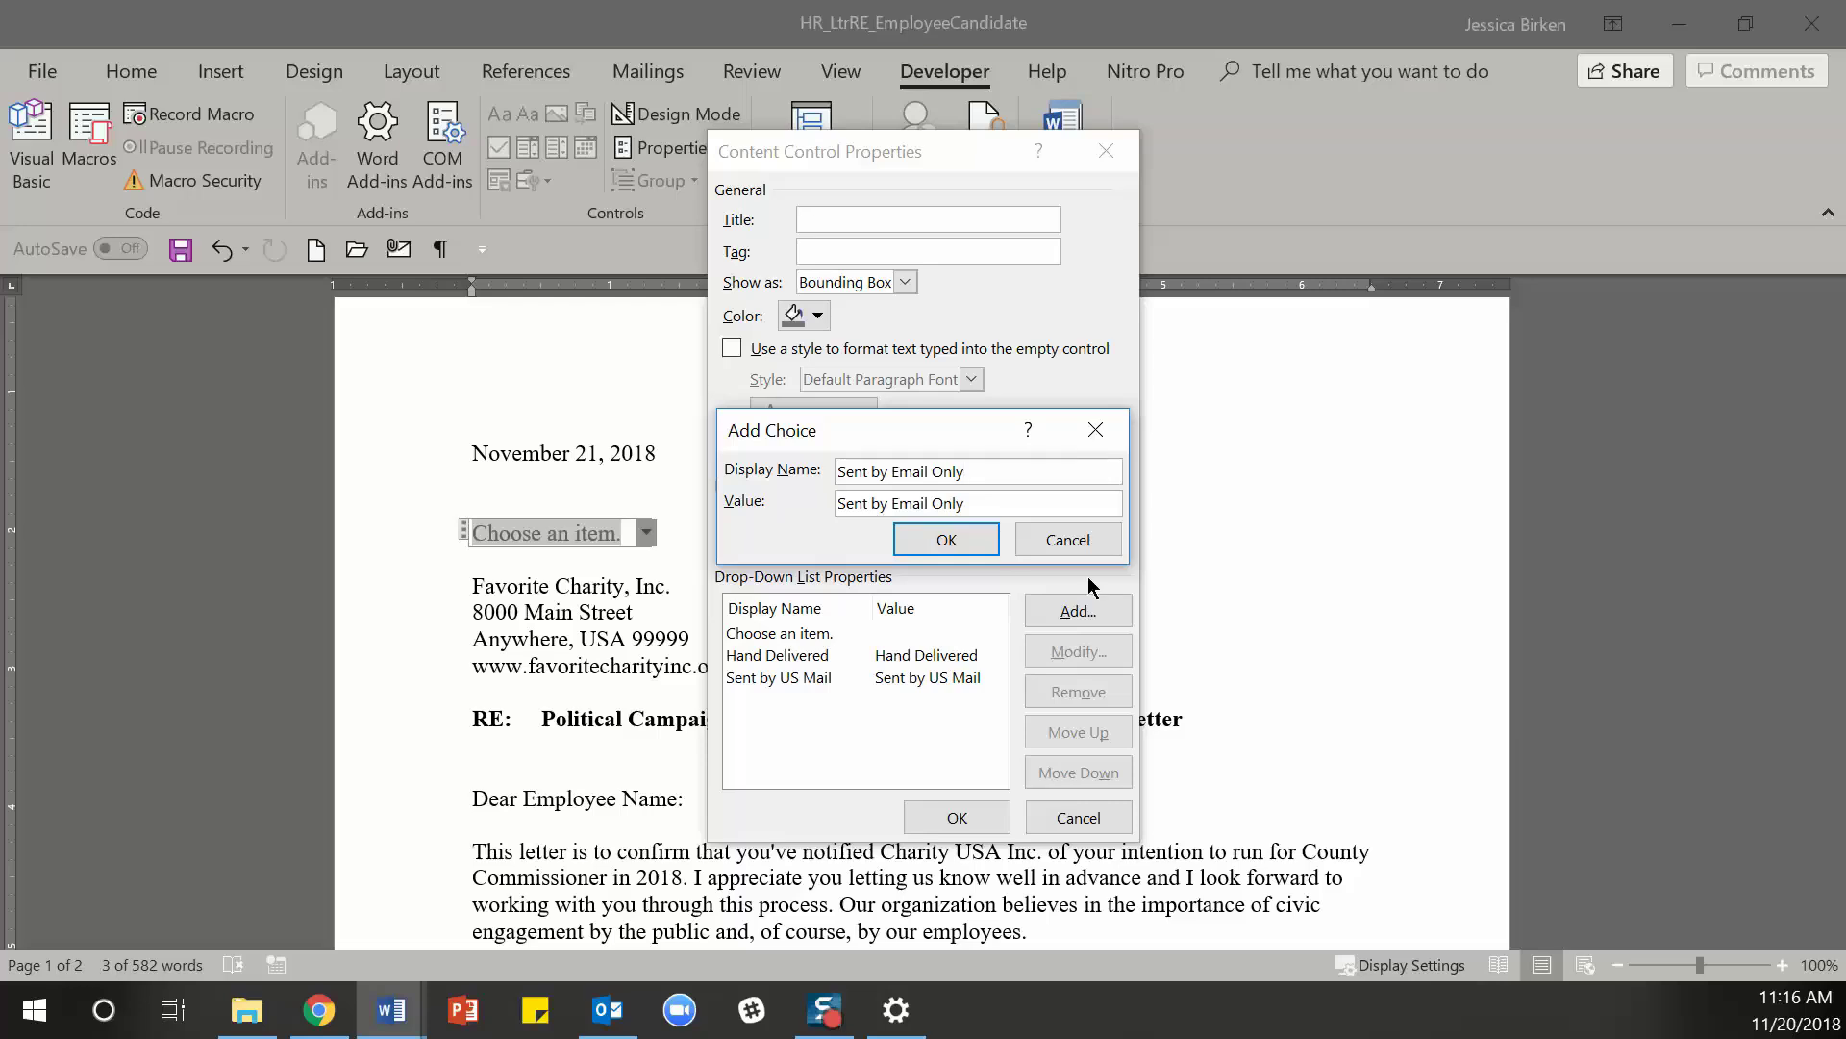
click(986, 550)
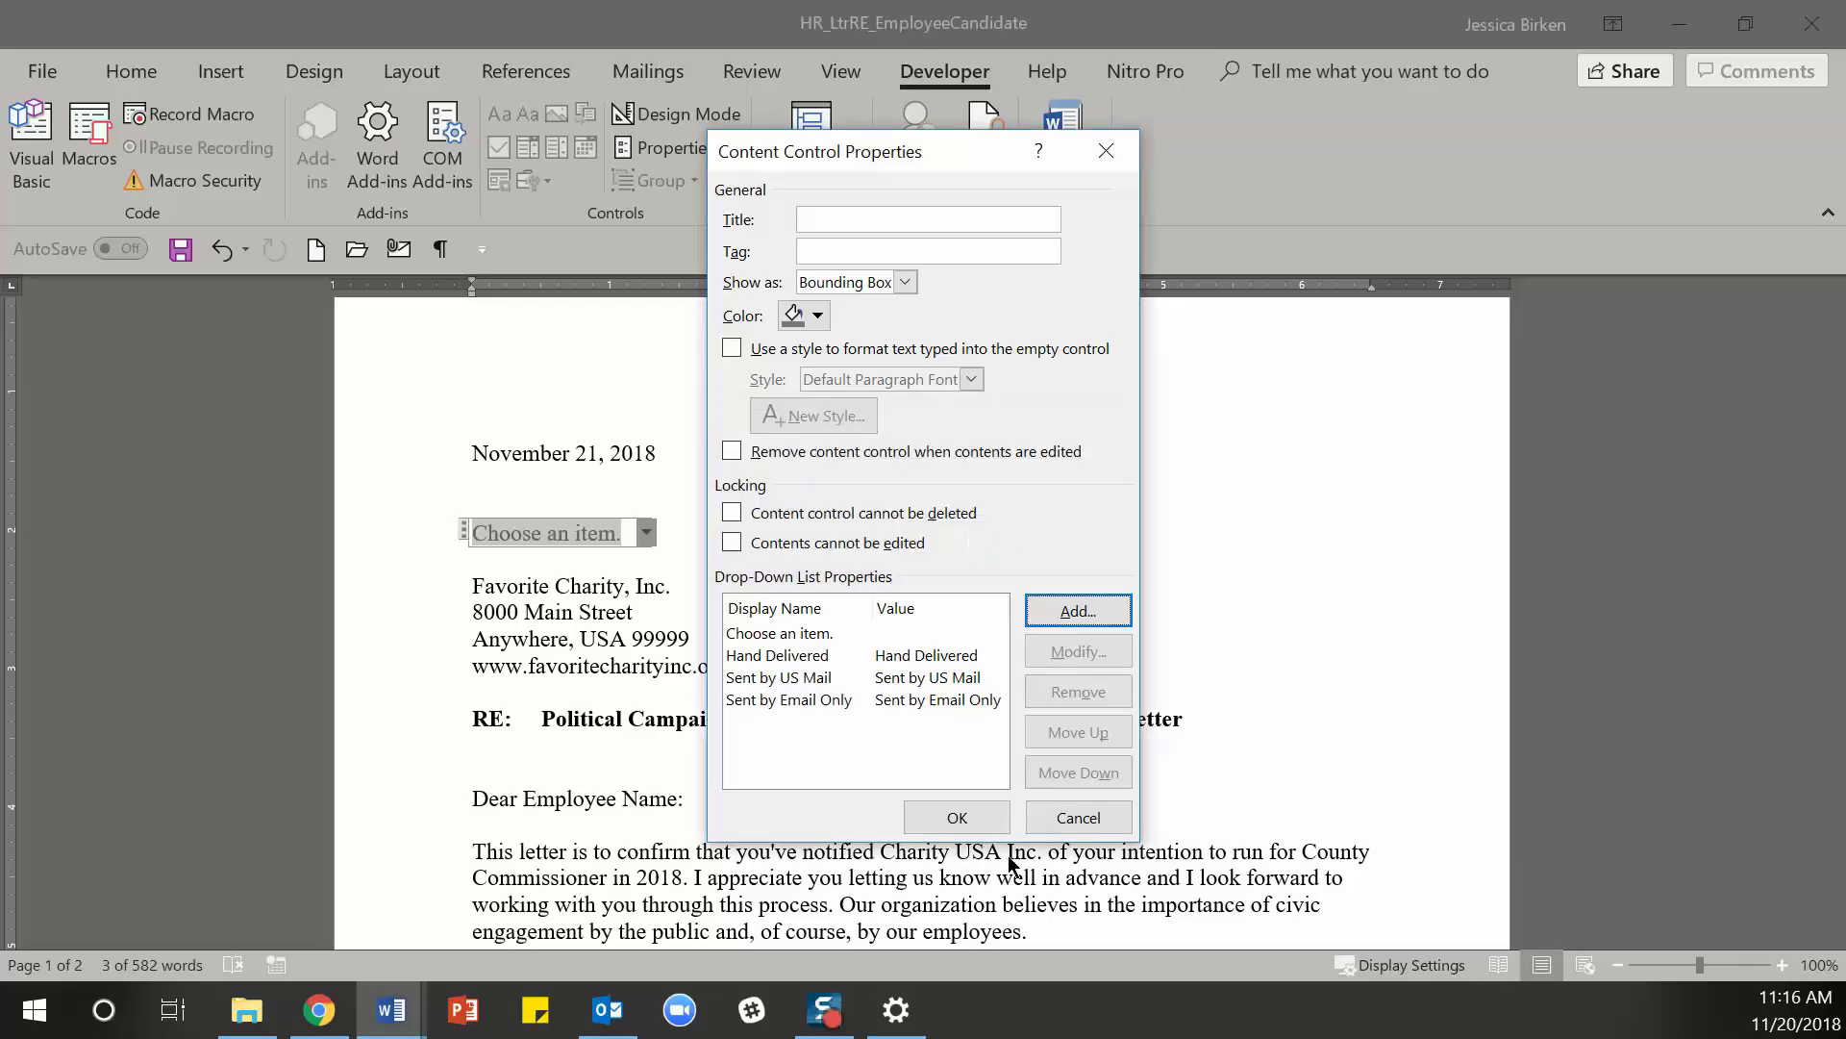
click(966, 817)
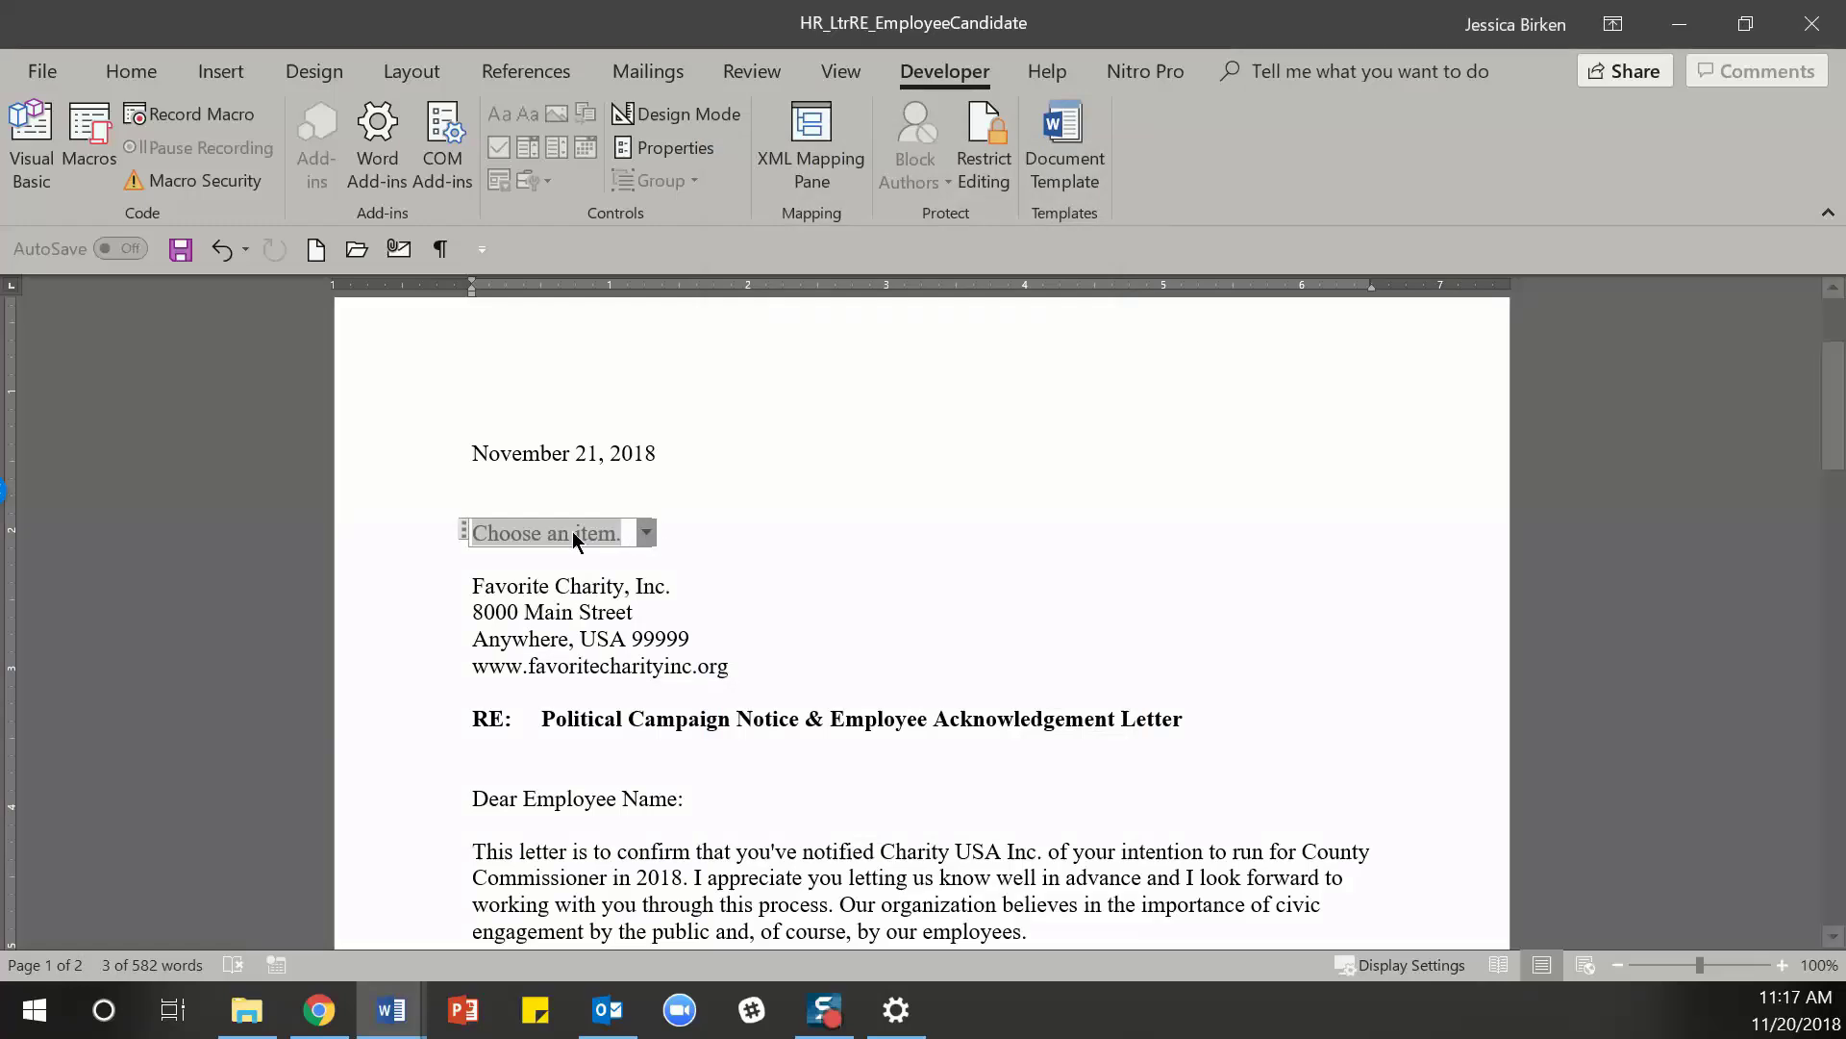
- Try "Sent by Email Only" and "Sent by US Mail" in the delivery drop-down, finishing with "Hand Delivered" selected
click(647, 535)
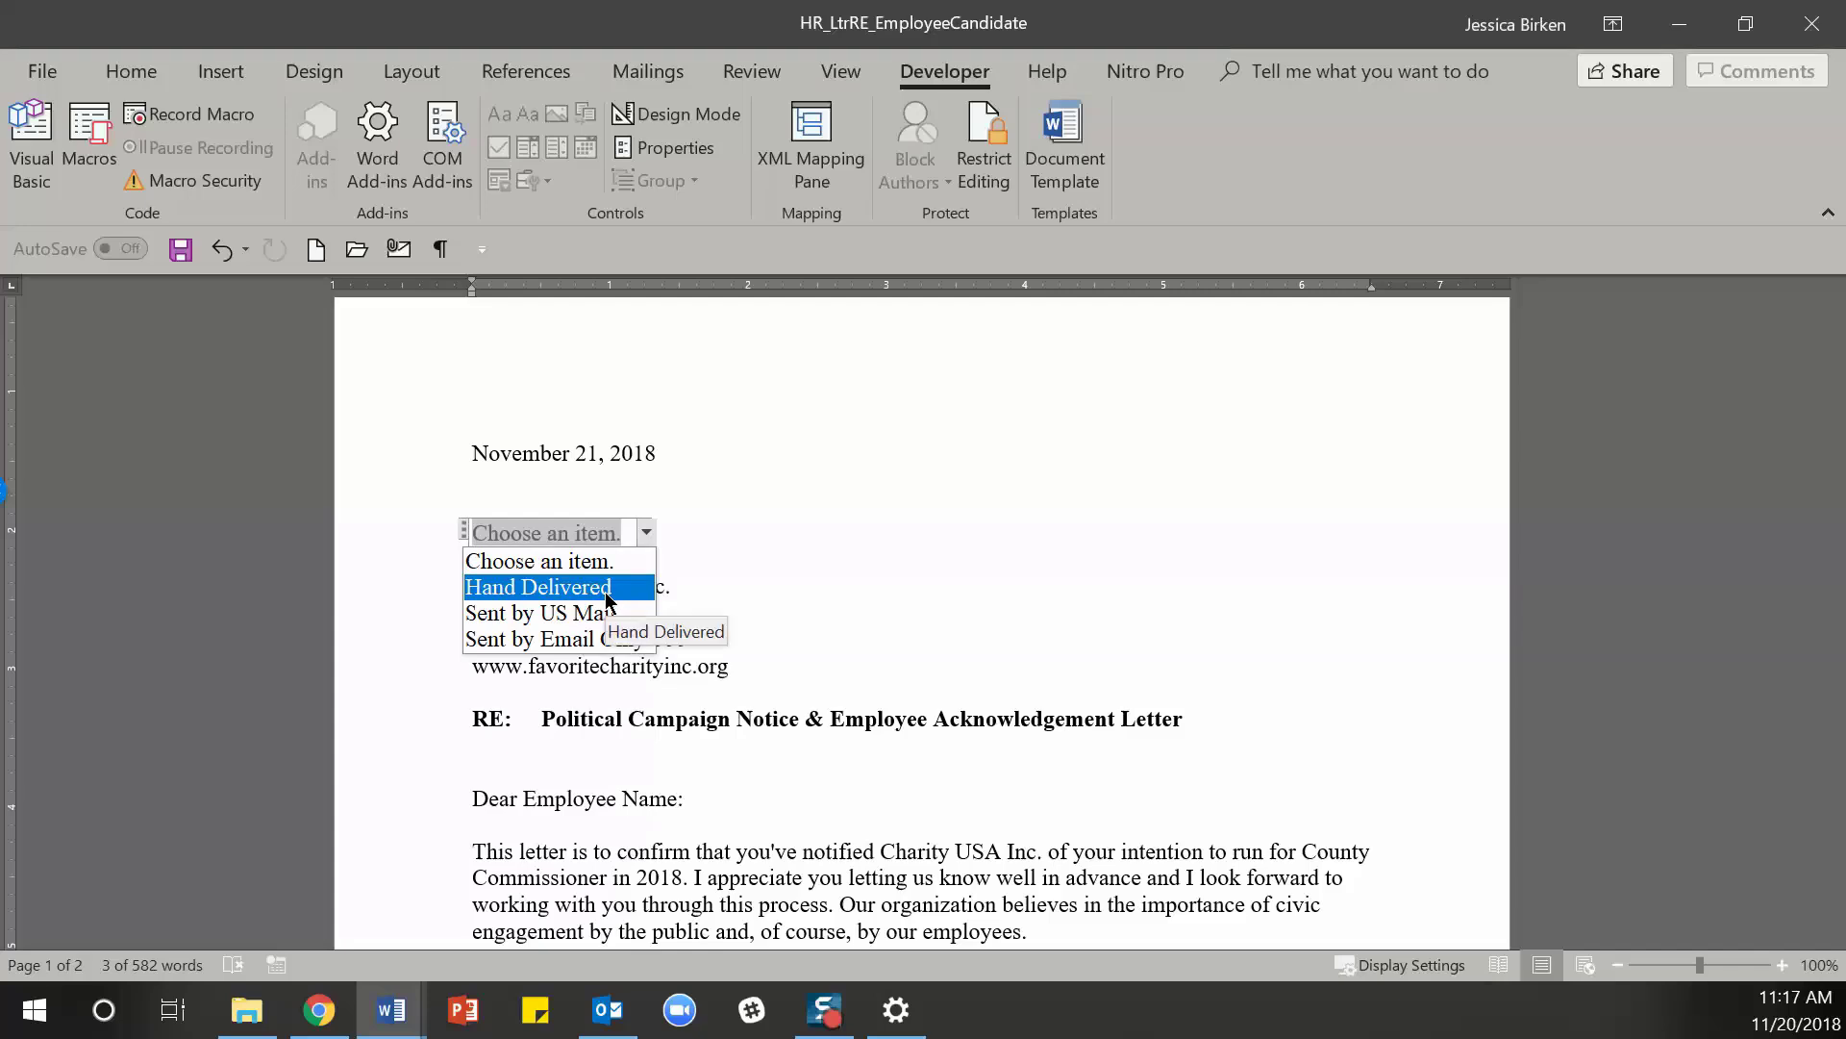
click(597, 640)
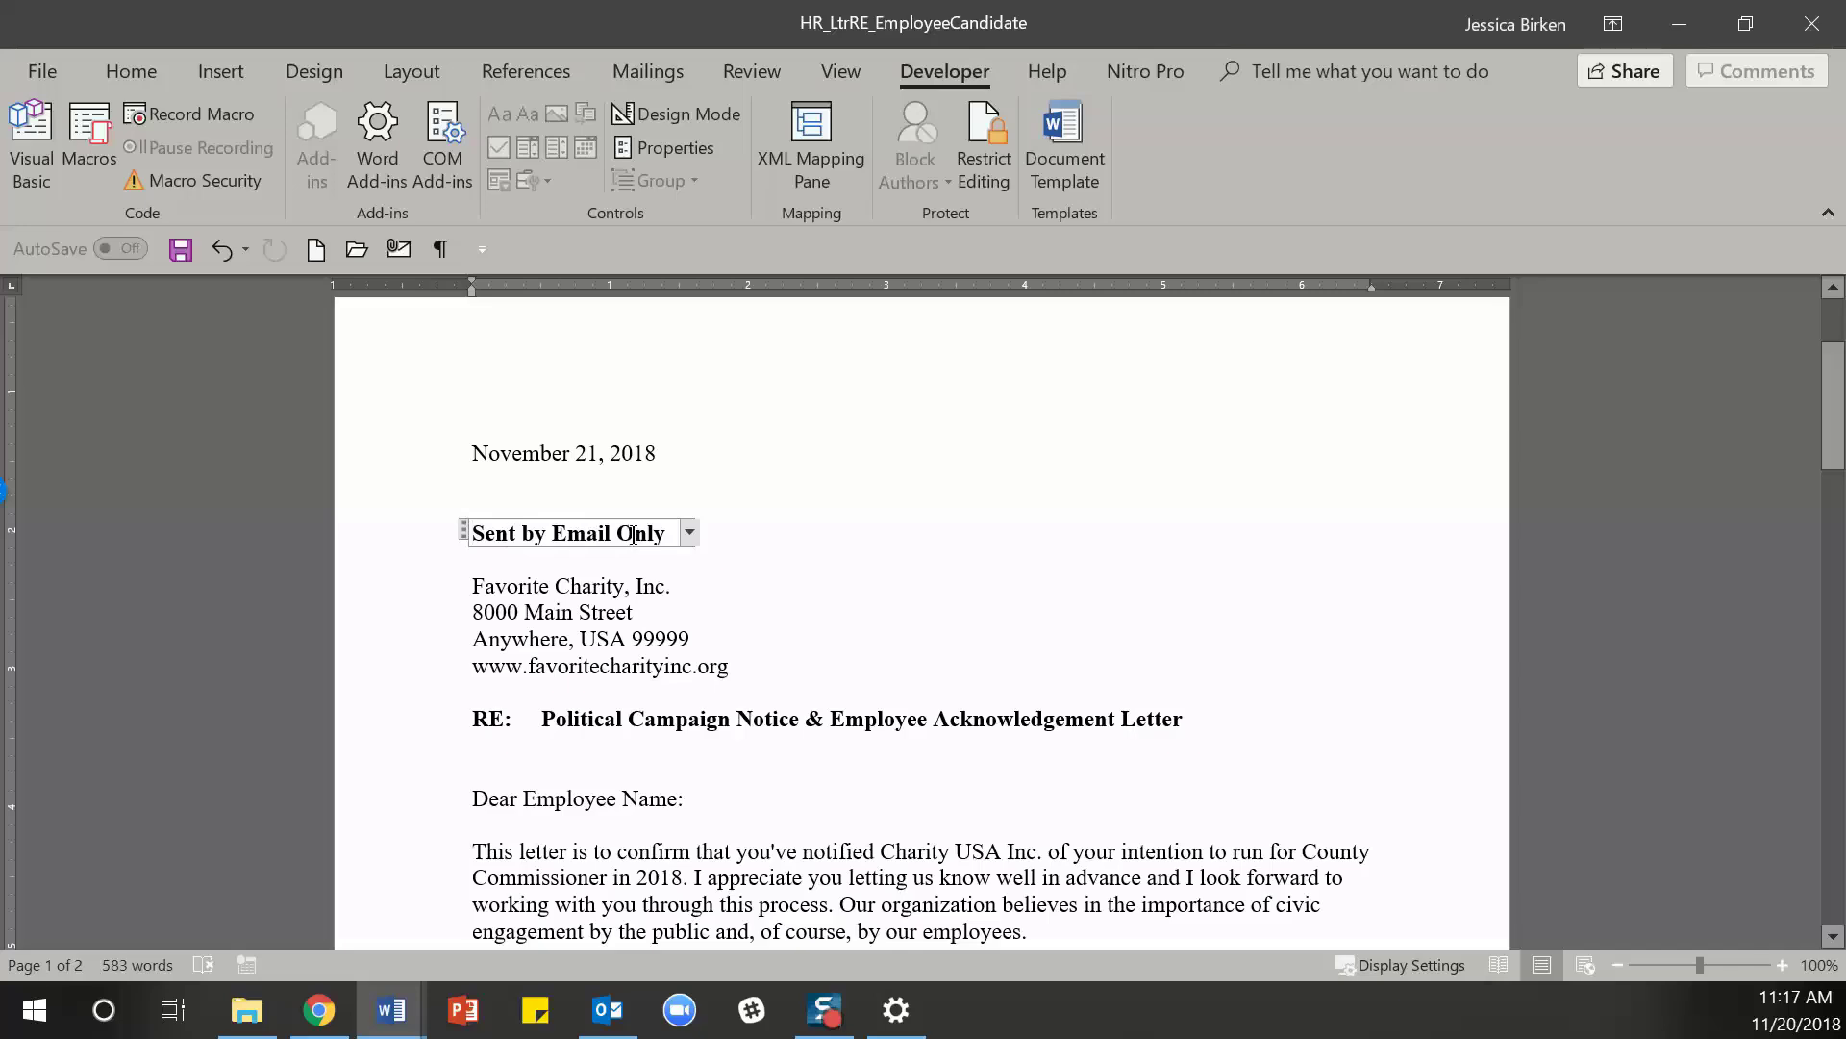
click(689, 532)
click(658, 612)
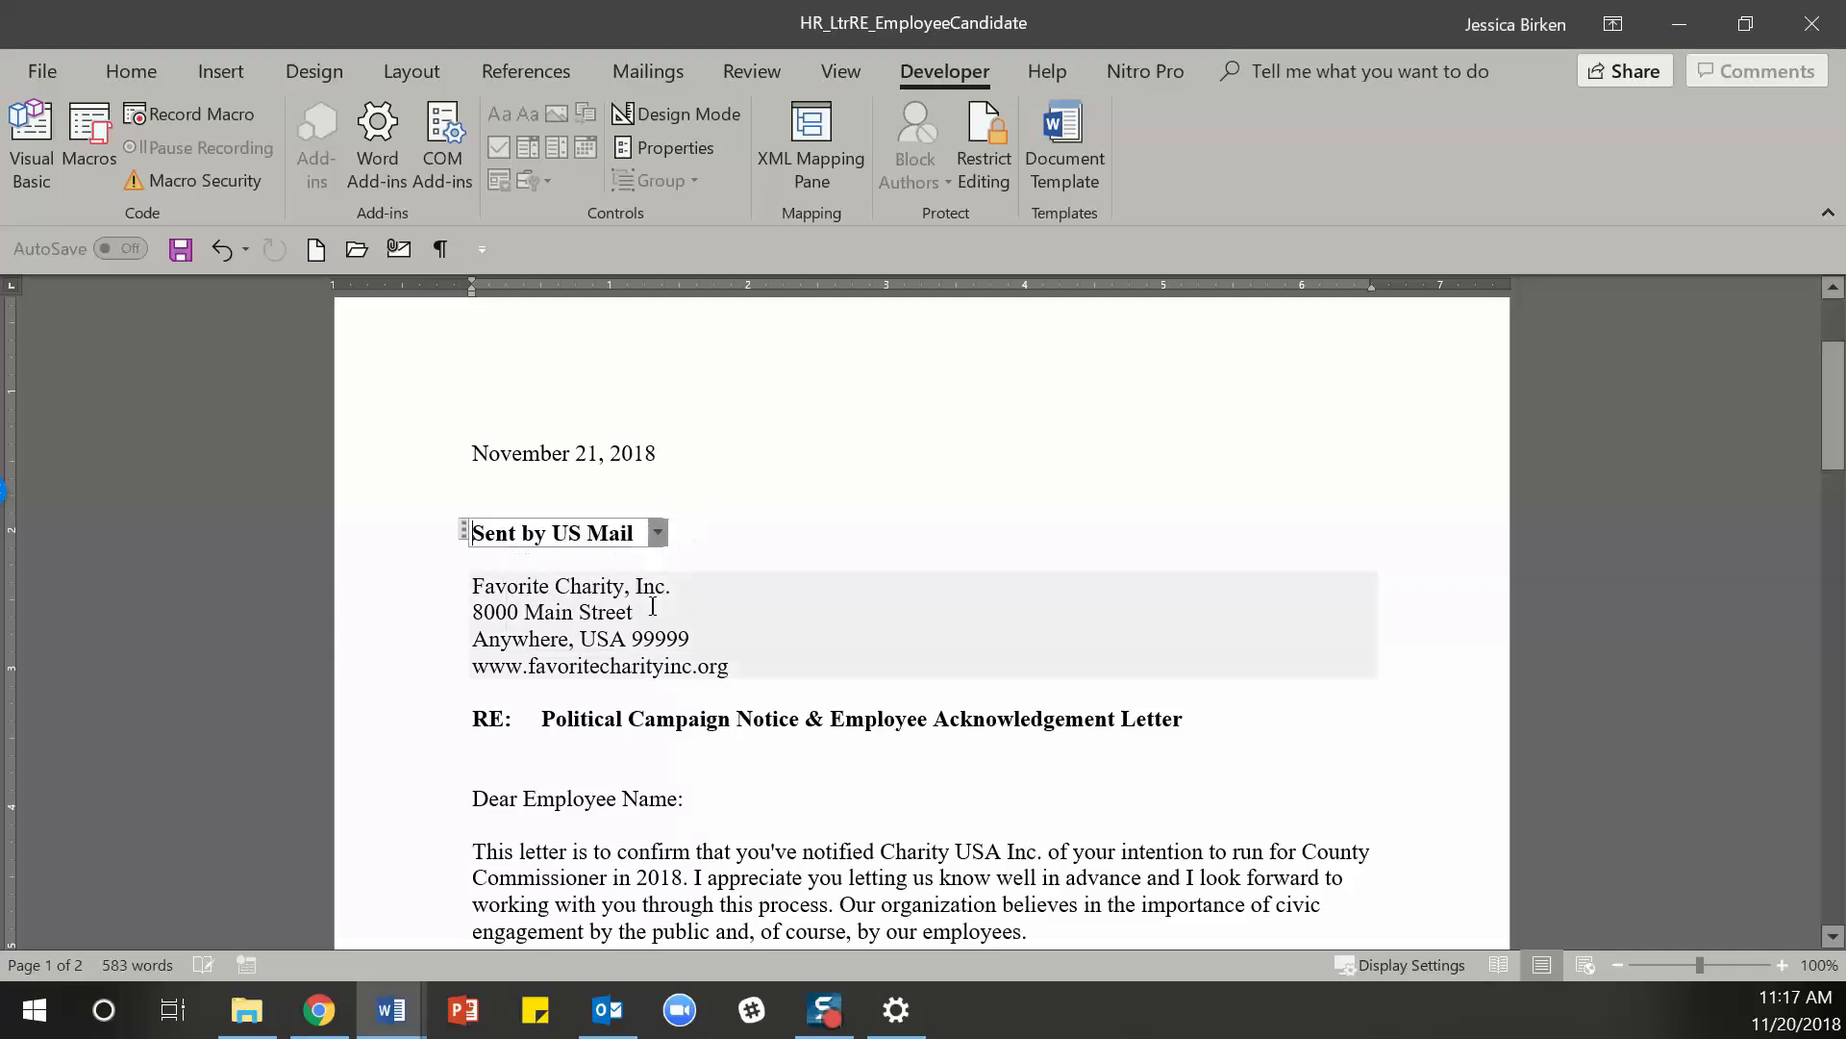
click(658, 531)
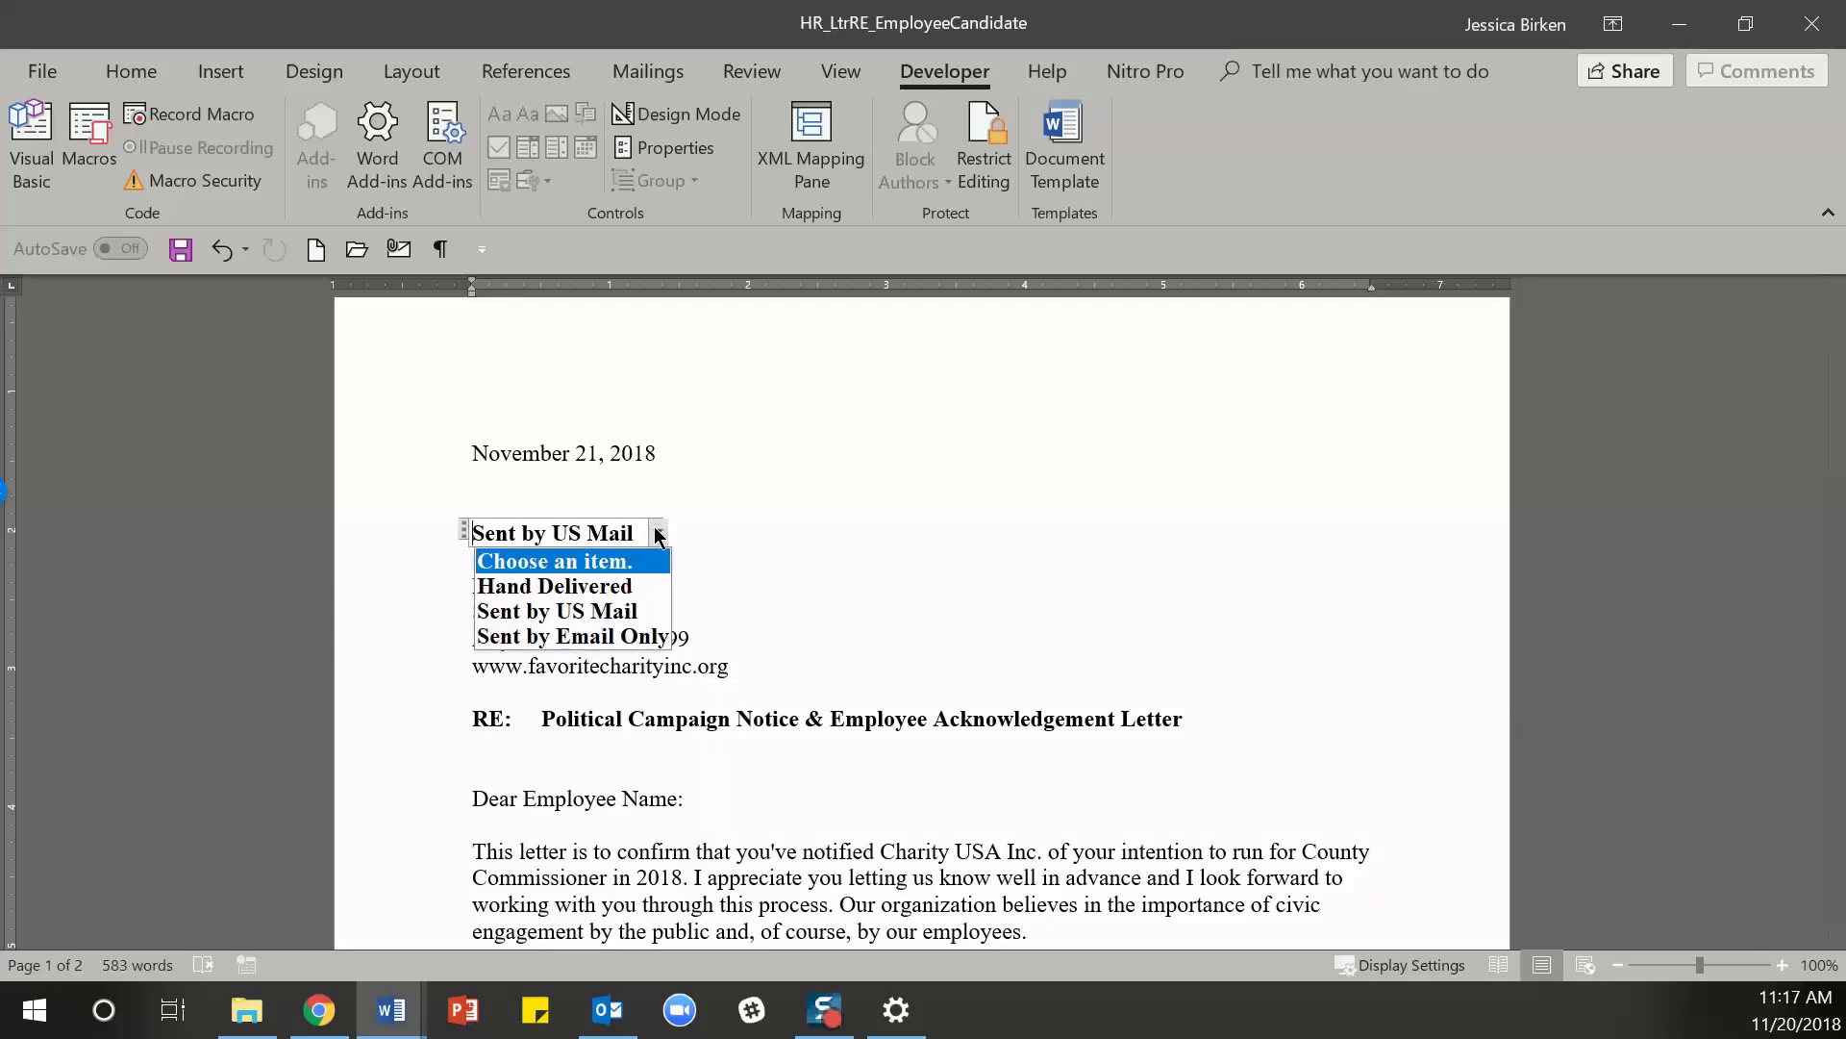
click(623, 589)
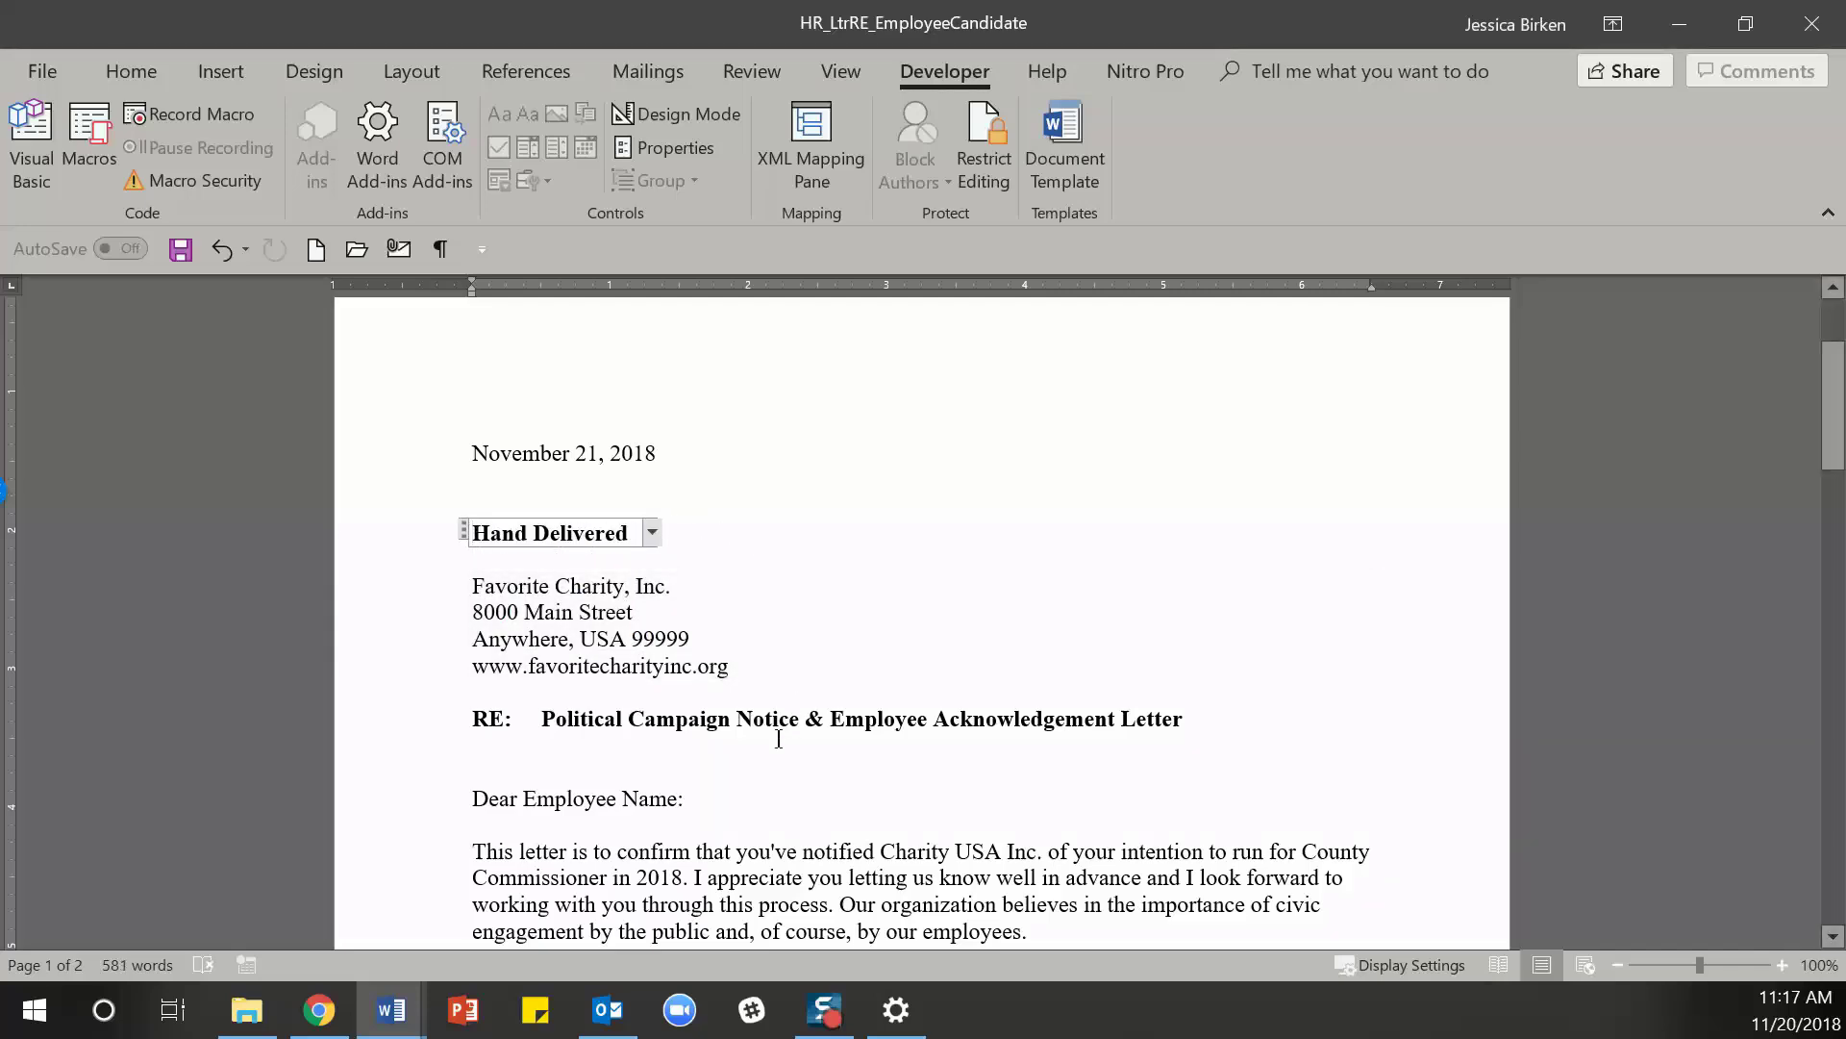
- Turn the subject text after "RE:" into a plain text content control
scroll(779, 738, down, 1)
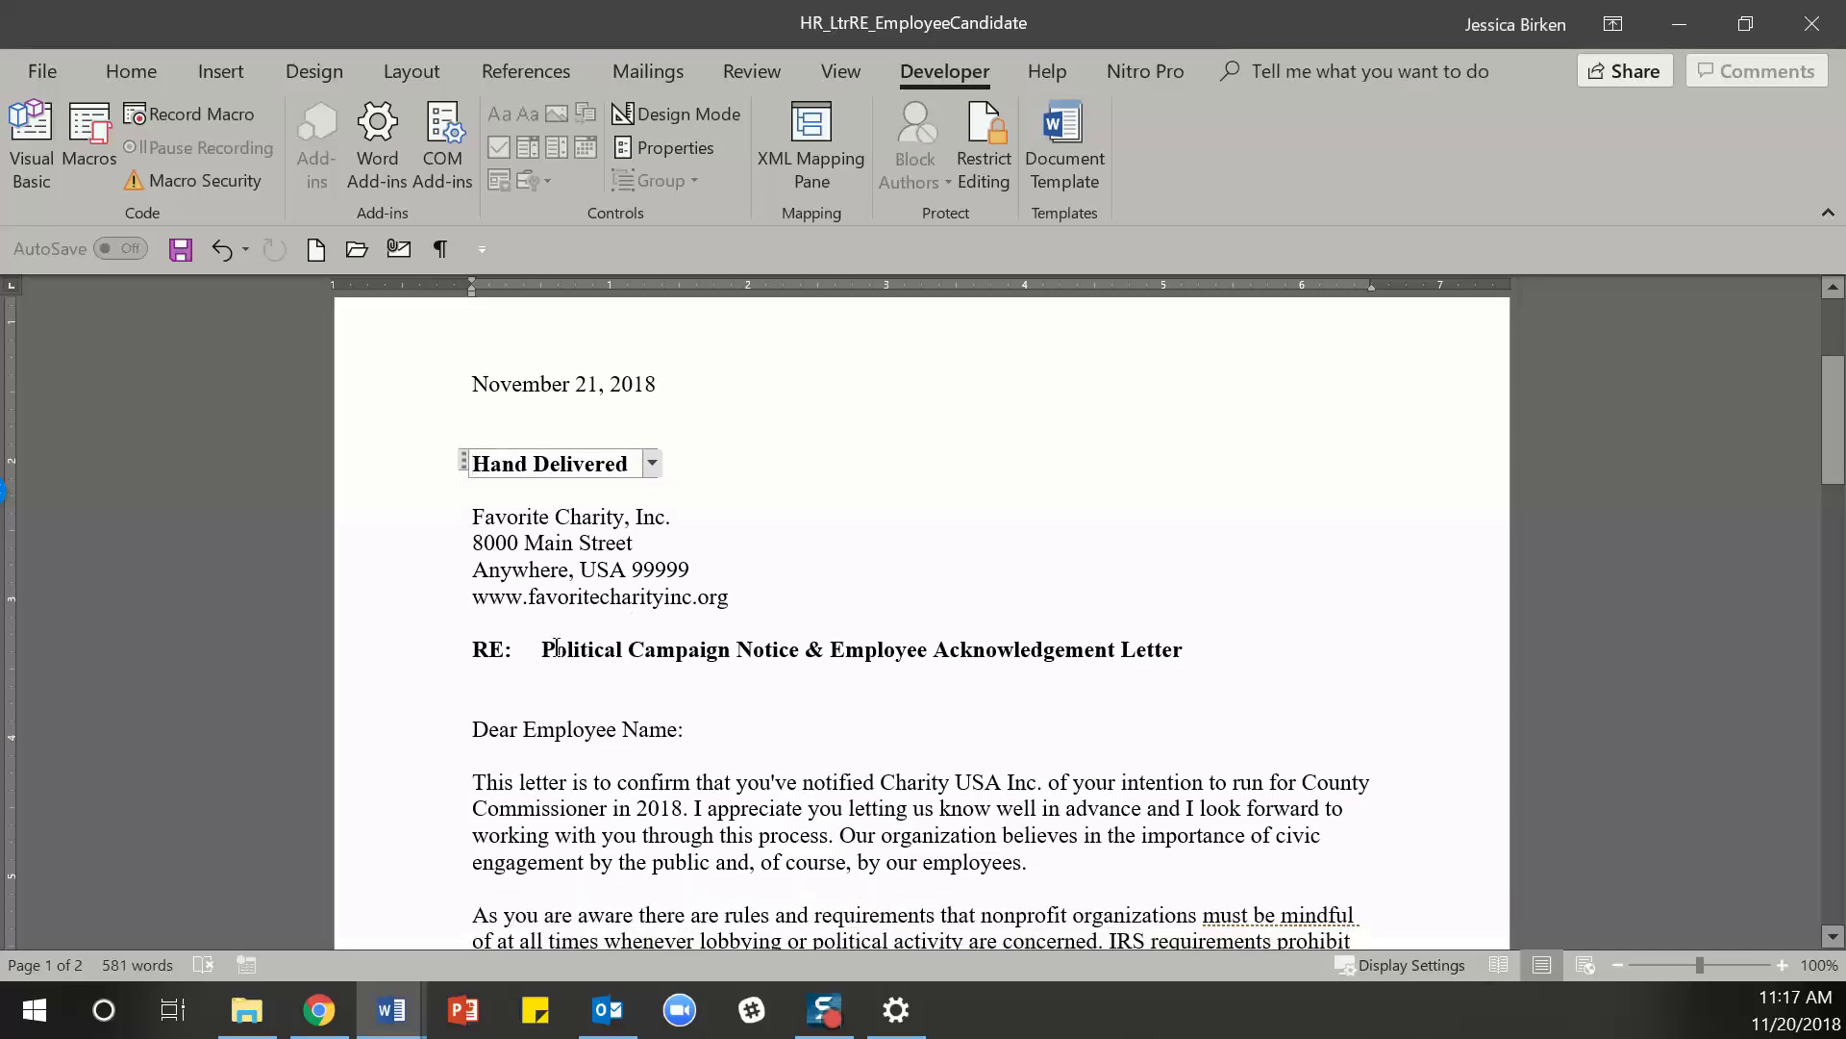
drag(541, 644, 1188, 643)
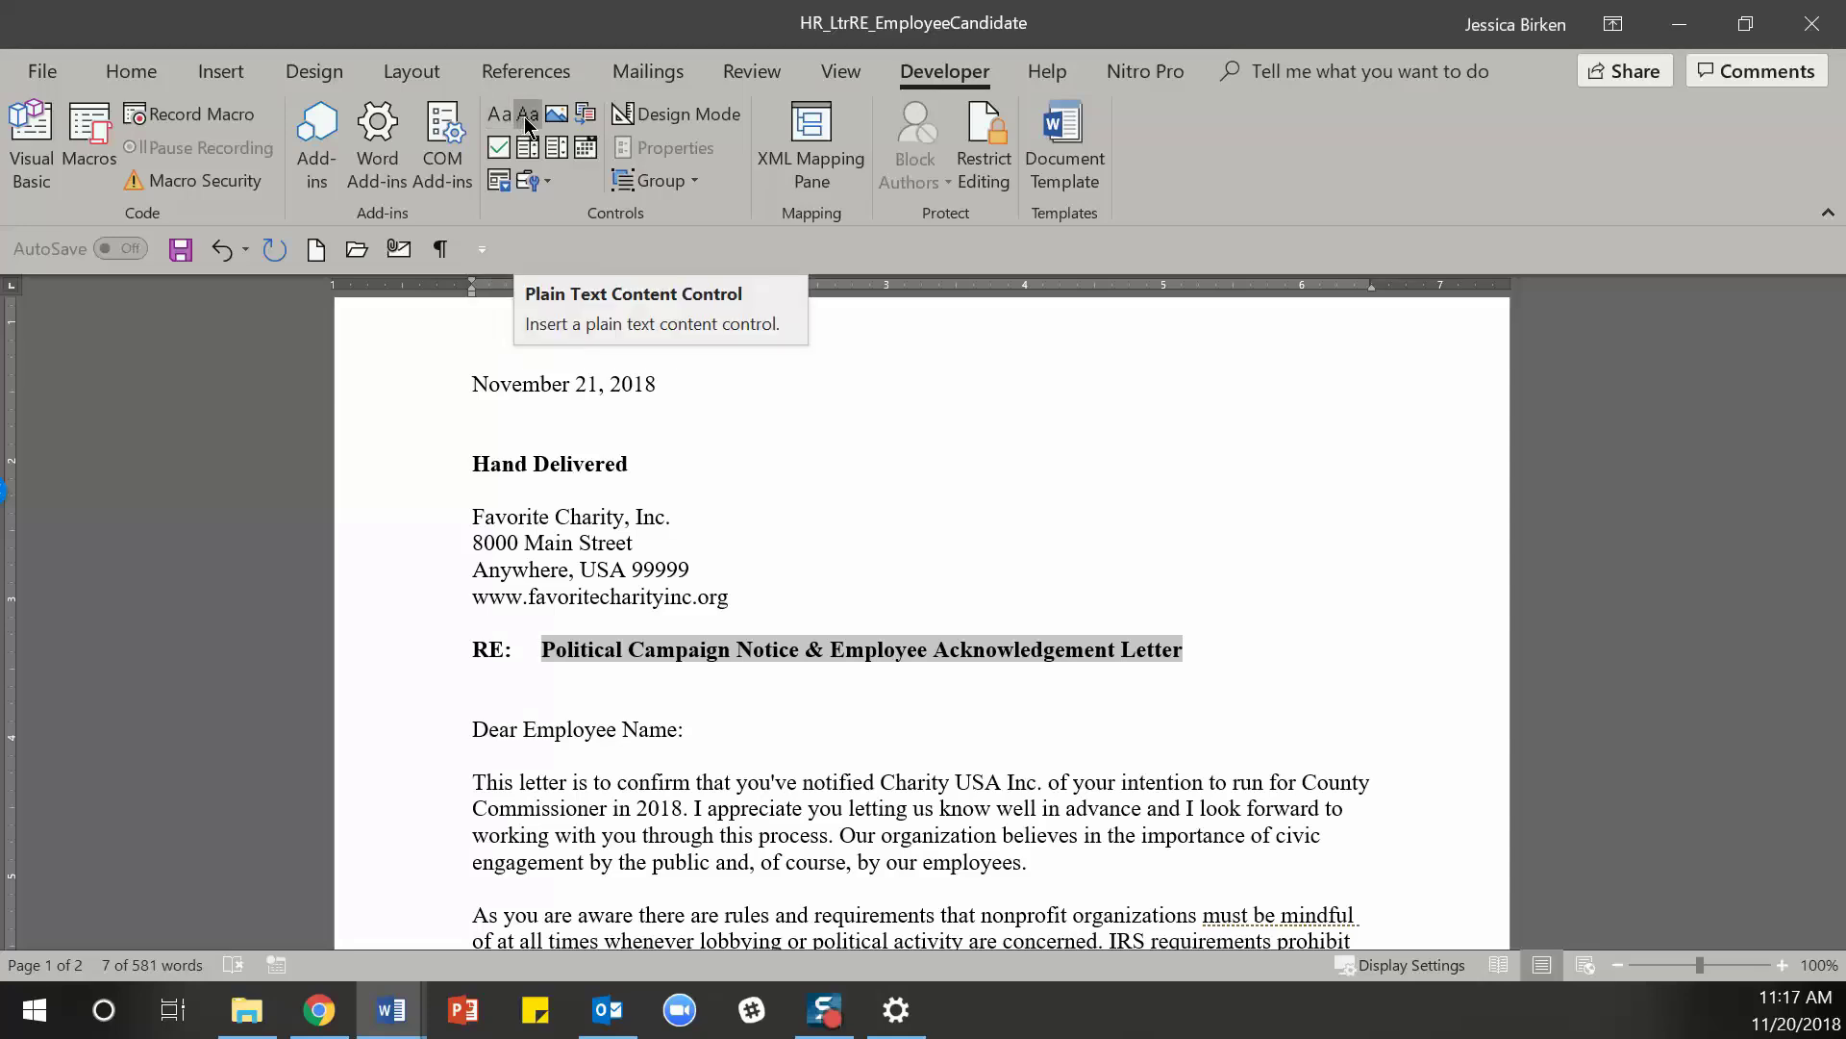
click(527, 115)
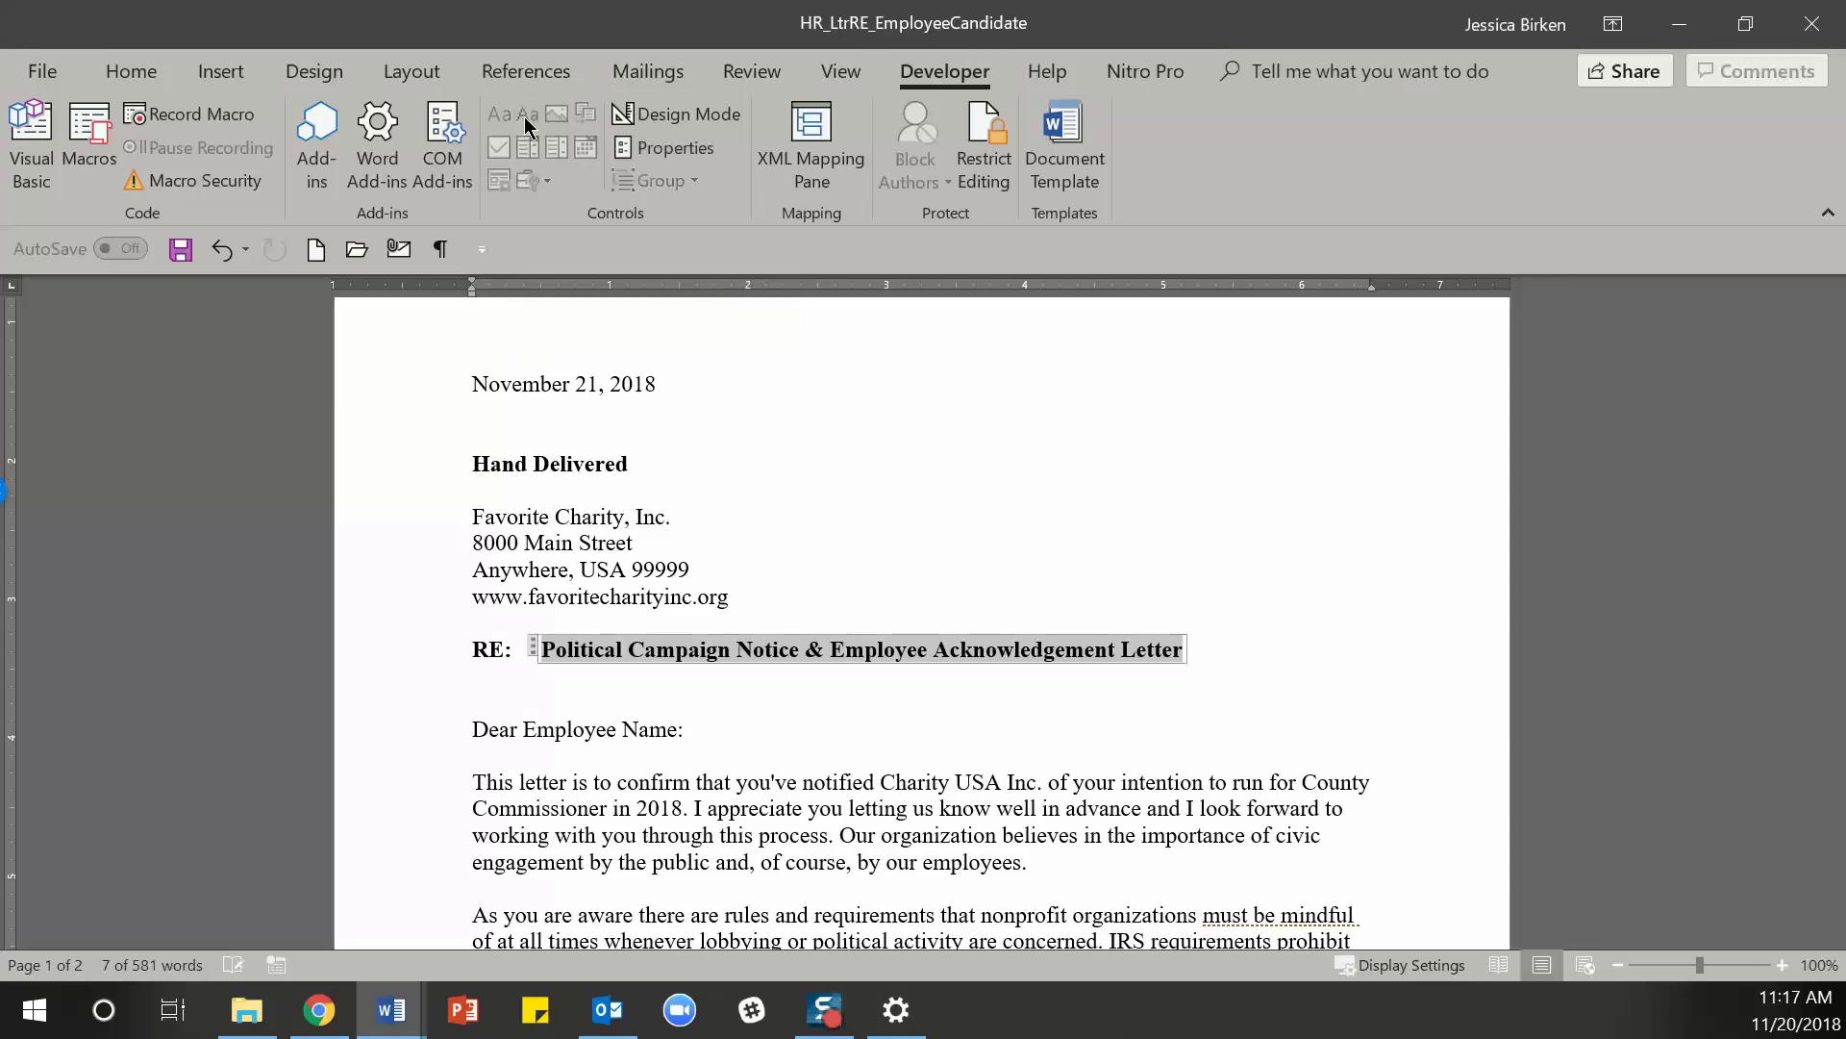
- Allow carriage returns (multiple paragraphs) in the subject line's content control properties
click(673, 149)
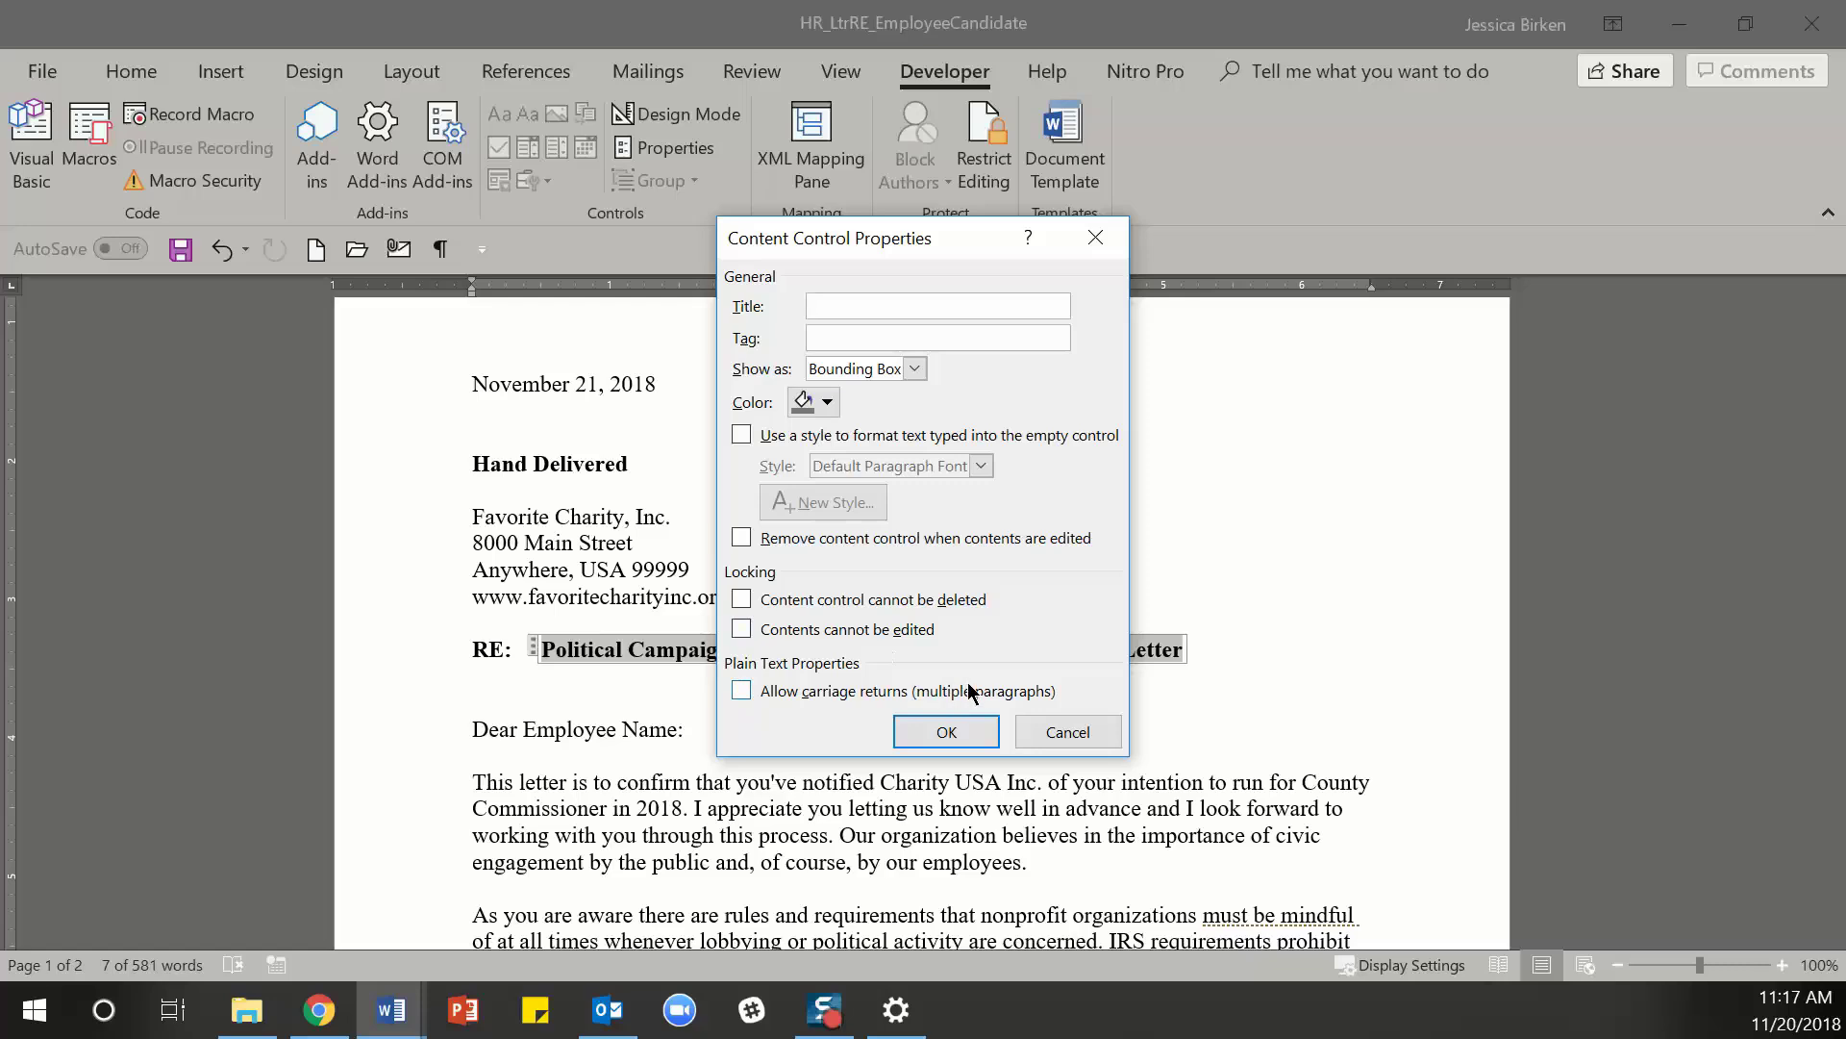
click(743, 689)
click(946, 731)
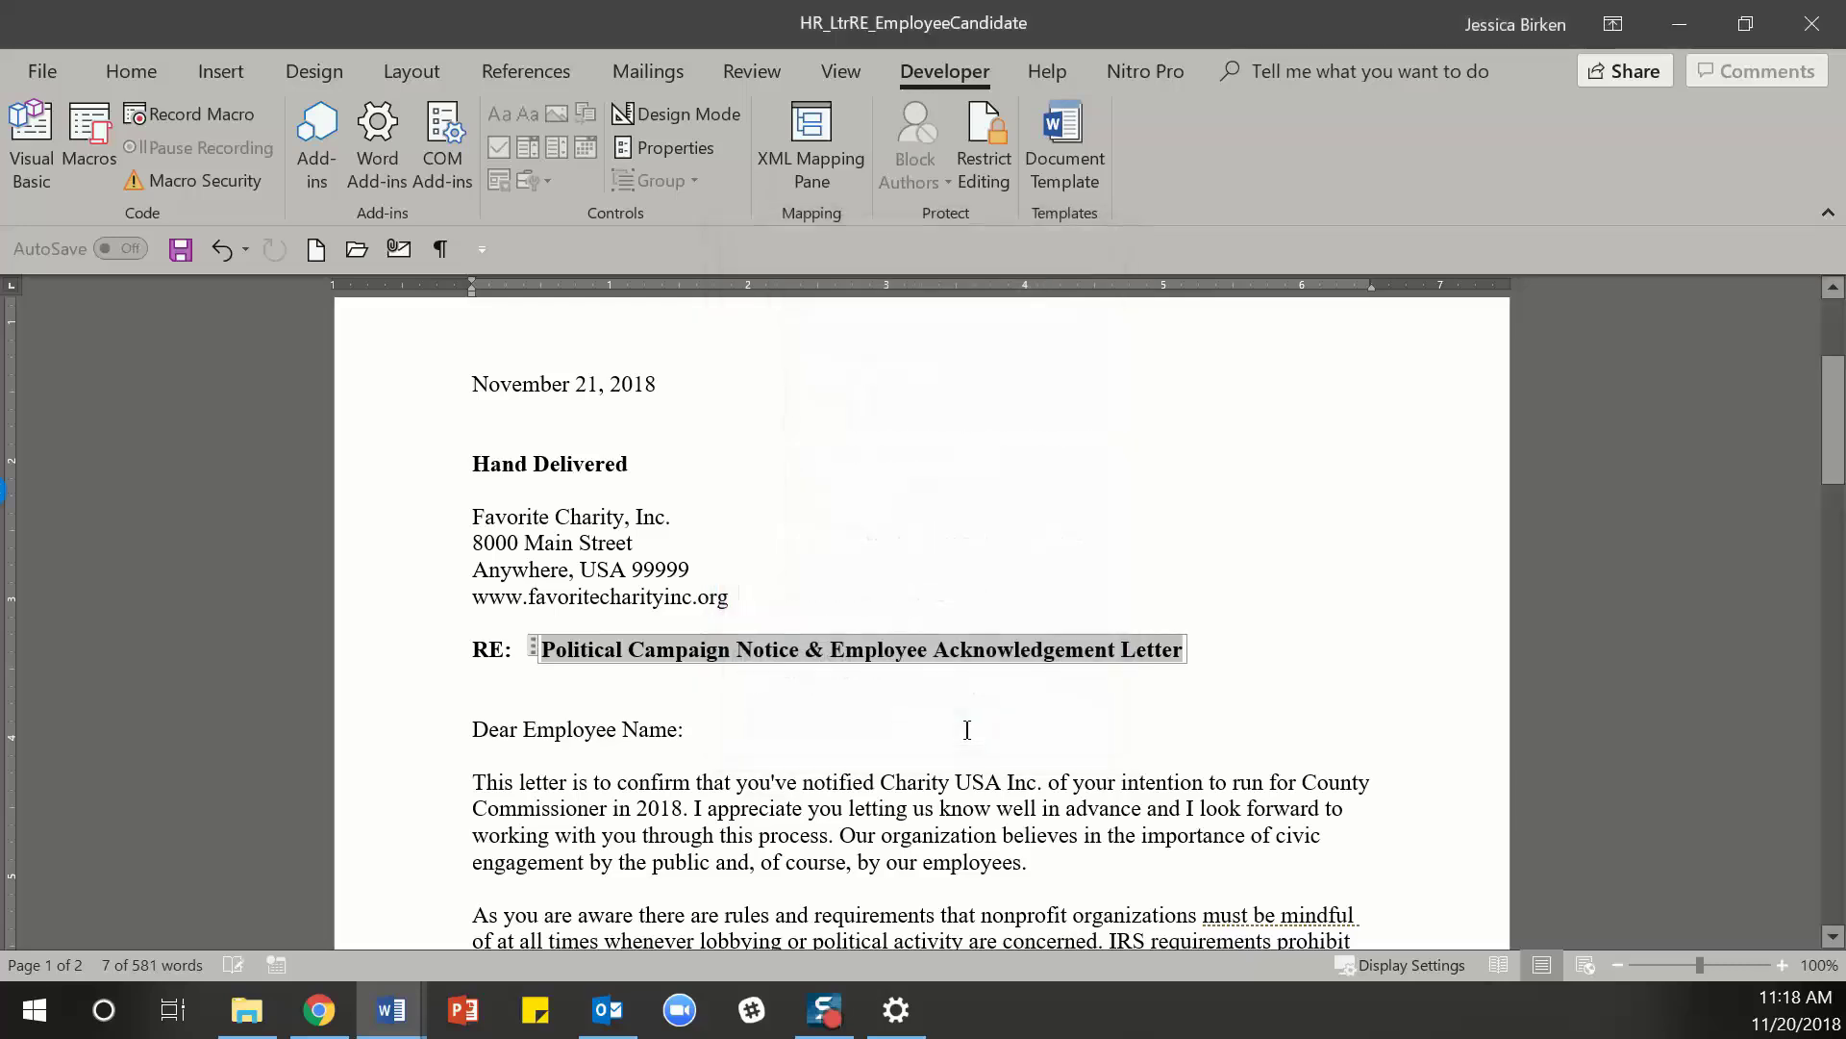
click(746, 760)
- Turn "Employee Name" in the salutation into a plain text content control
scroll(745, 759, down, 2)
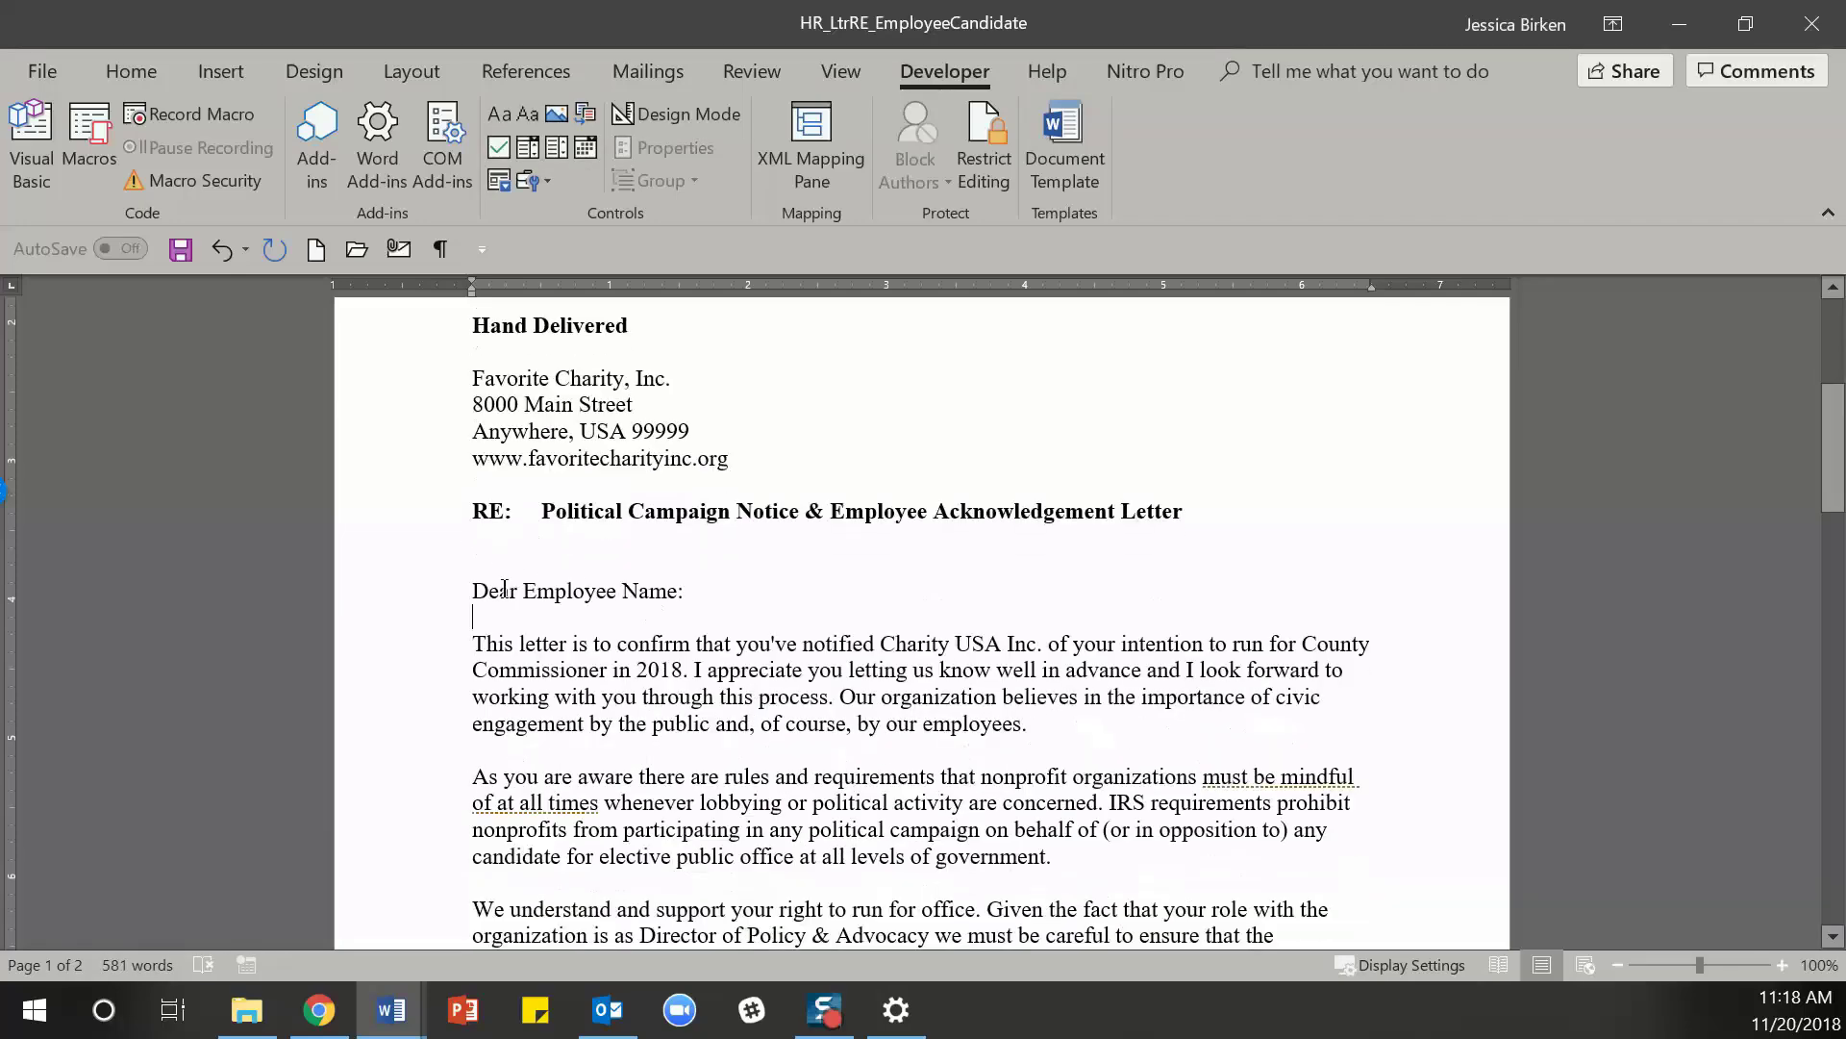
drag(528, 588, 678, 590)
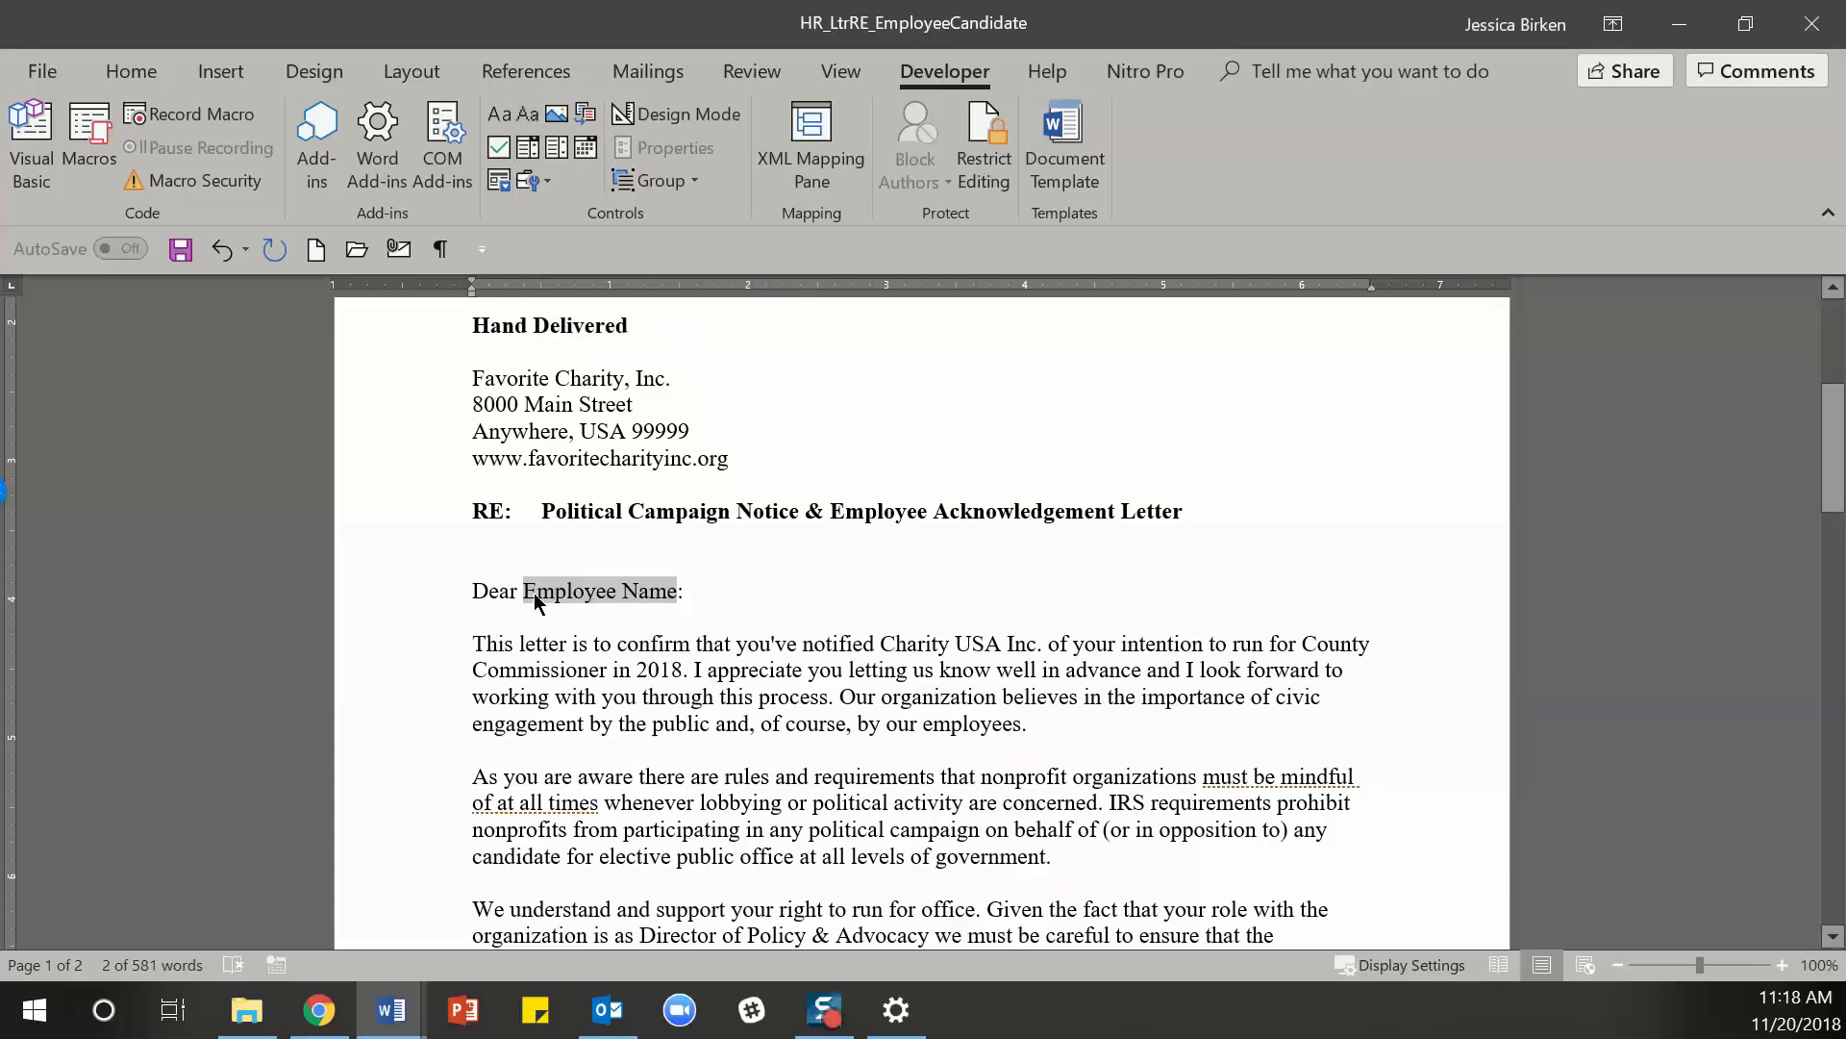
click(528, 113)
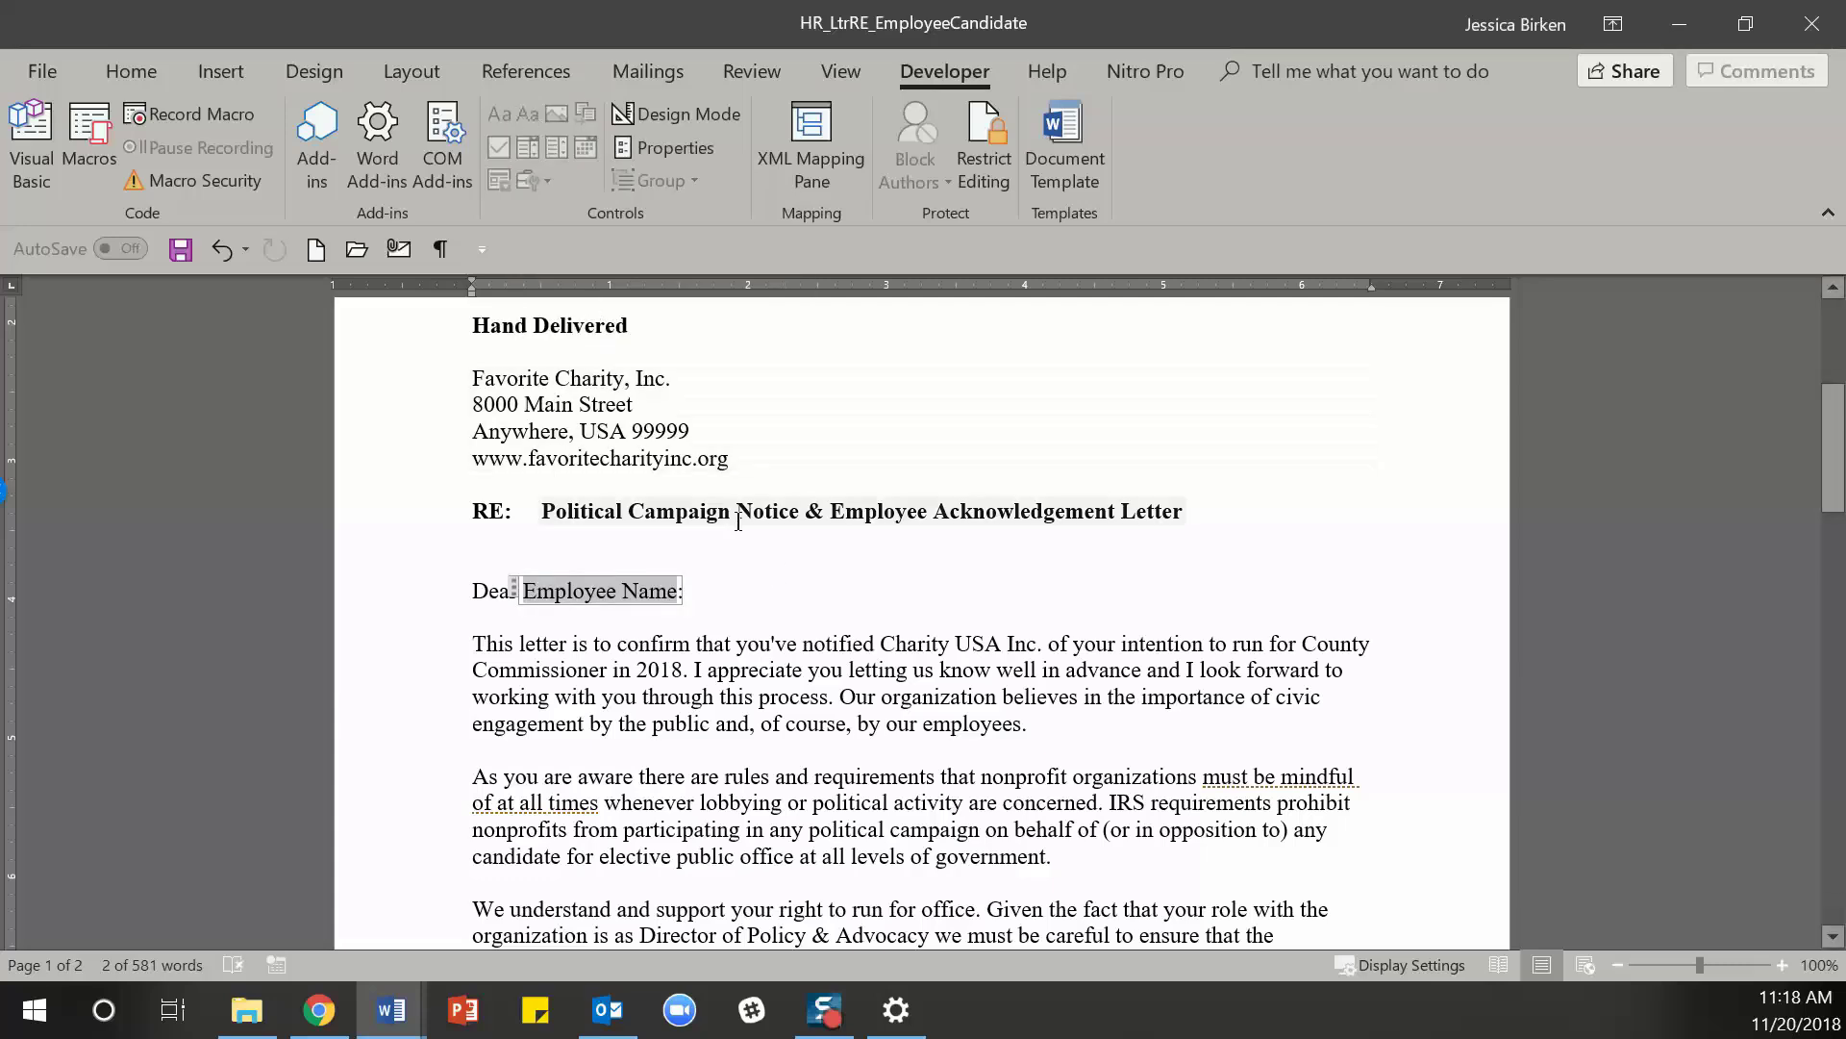
click(763, 613)
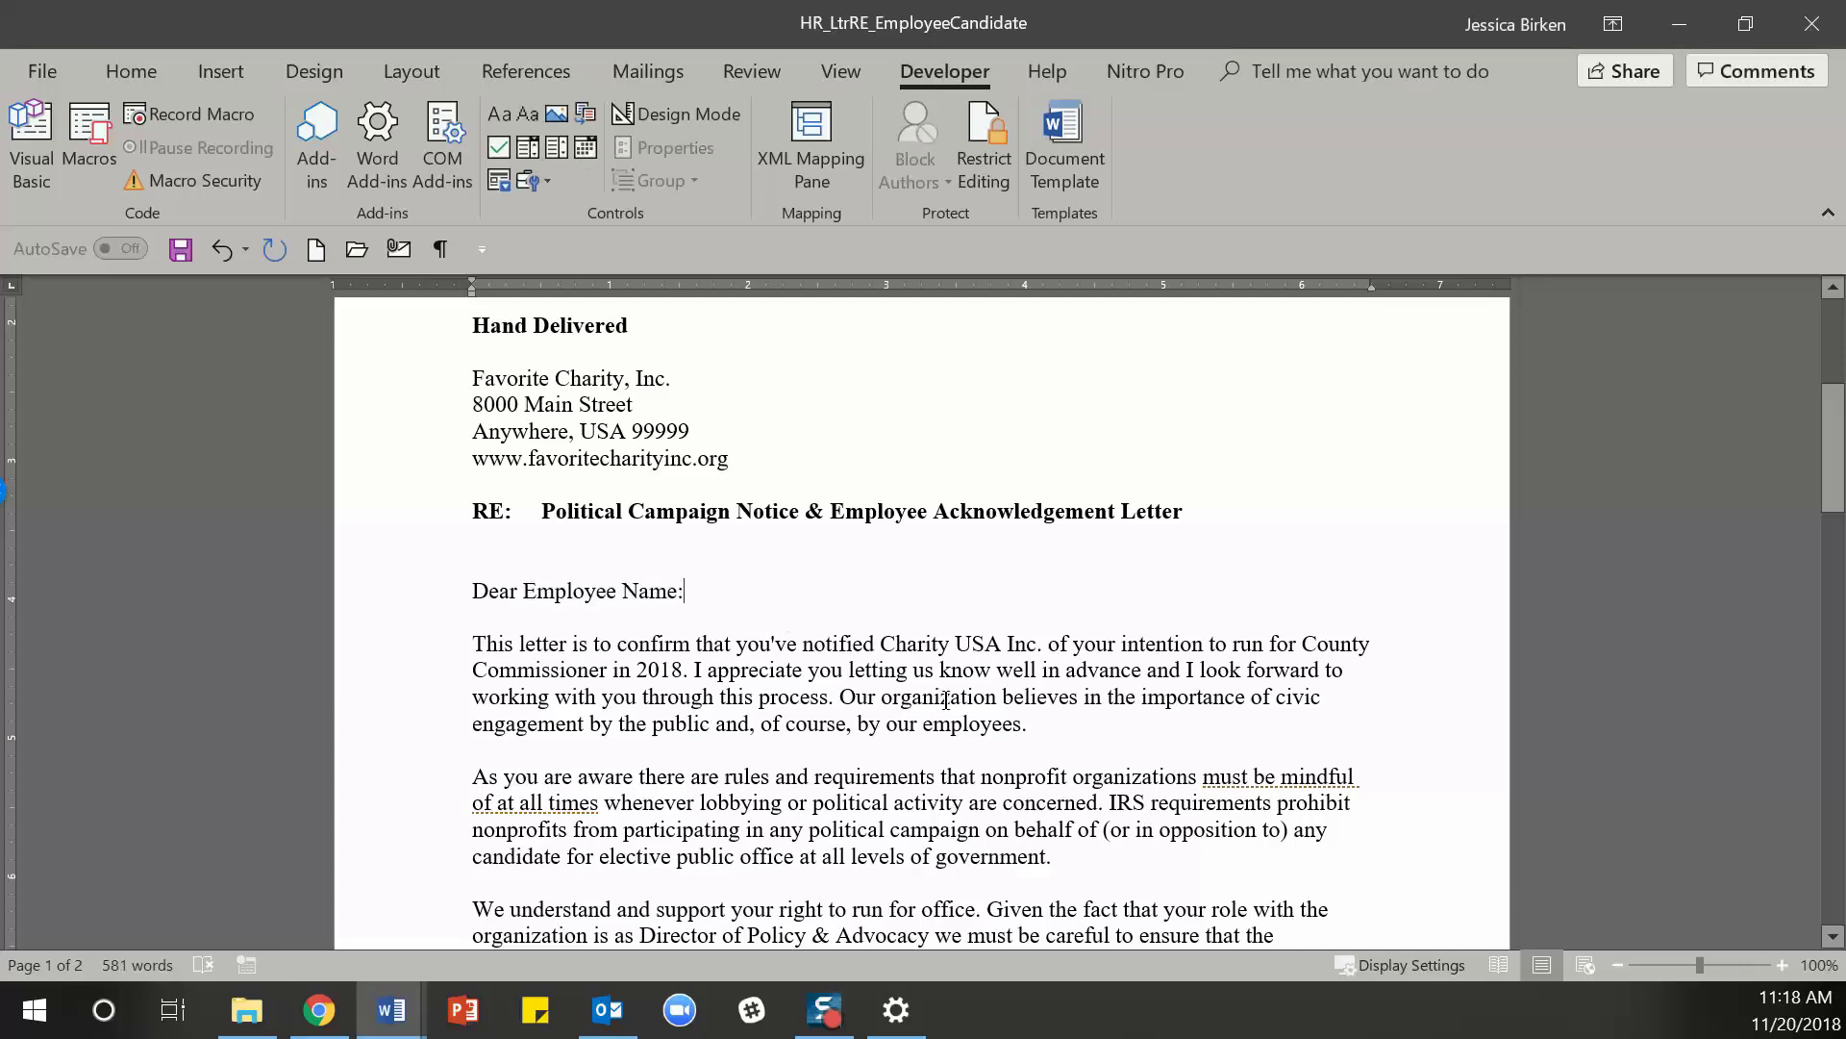
- Turn "Charity USA Inc." and the year "2018" in the first body paragraph into text content controls
scroll(879, 643, down, 1)
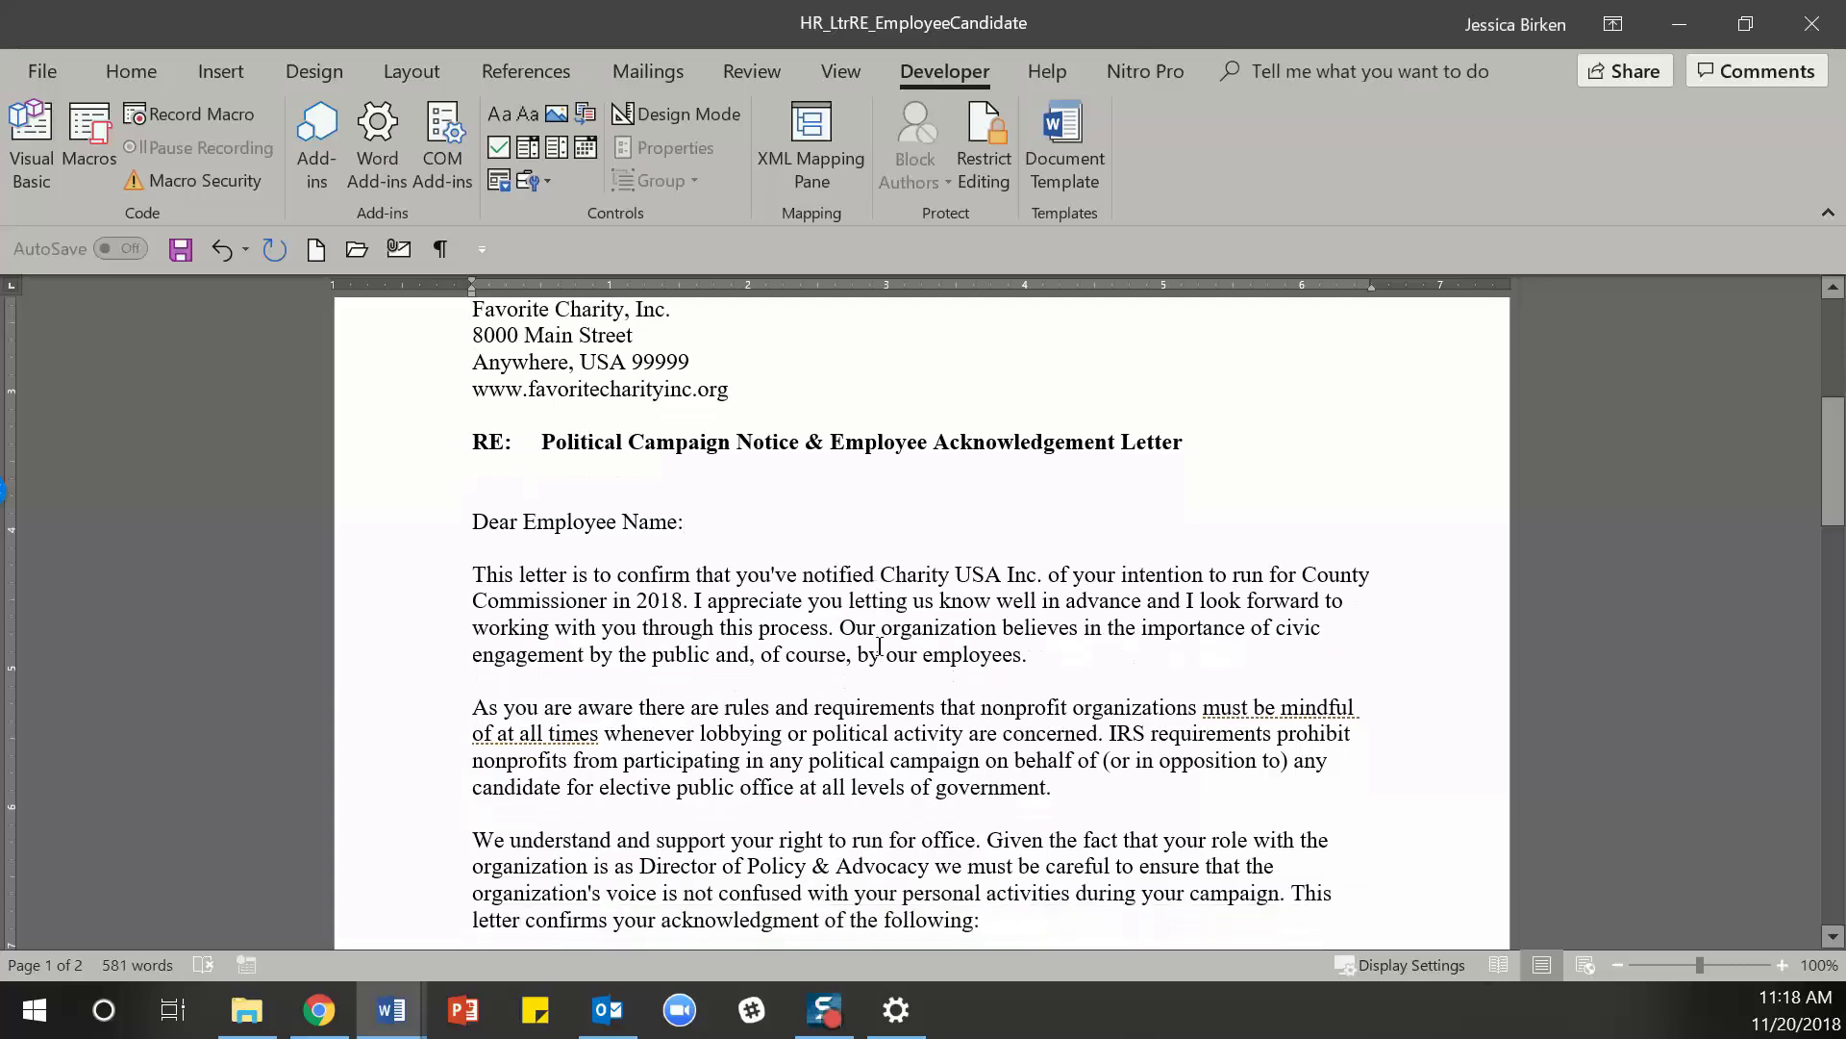
scroll(879, 646, down, 1)
drag(880, 505, 1050, 505)
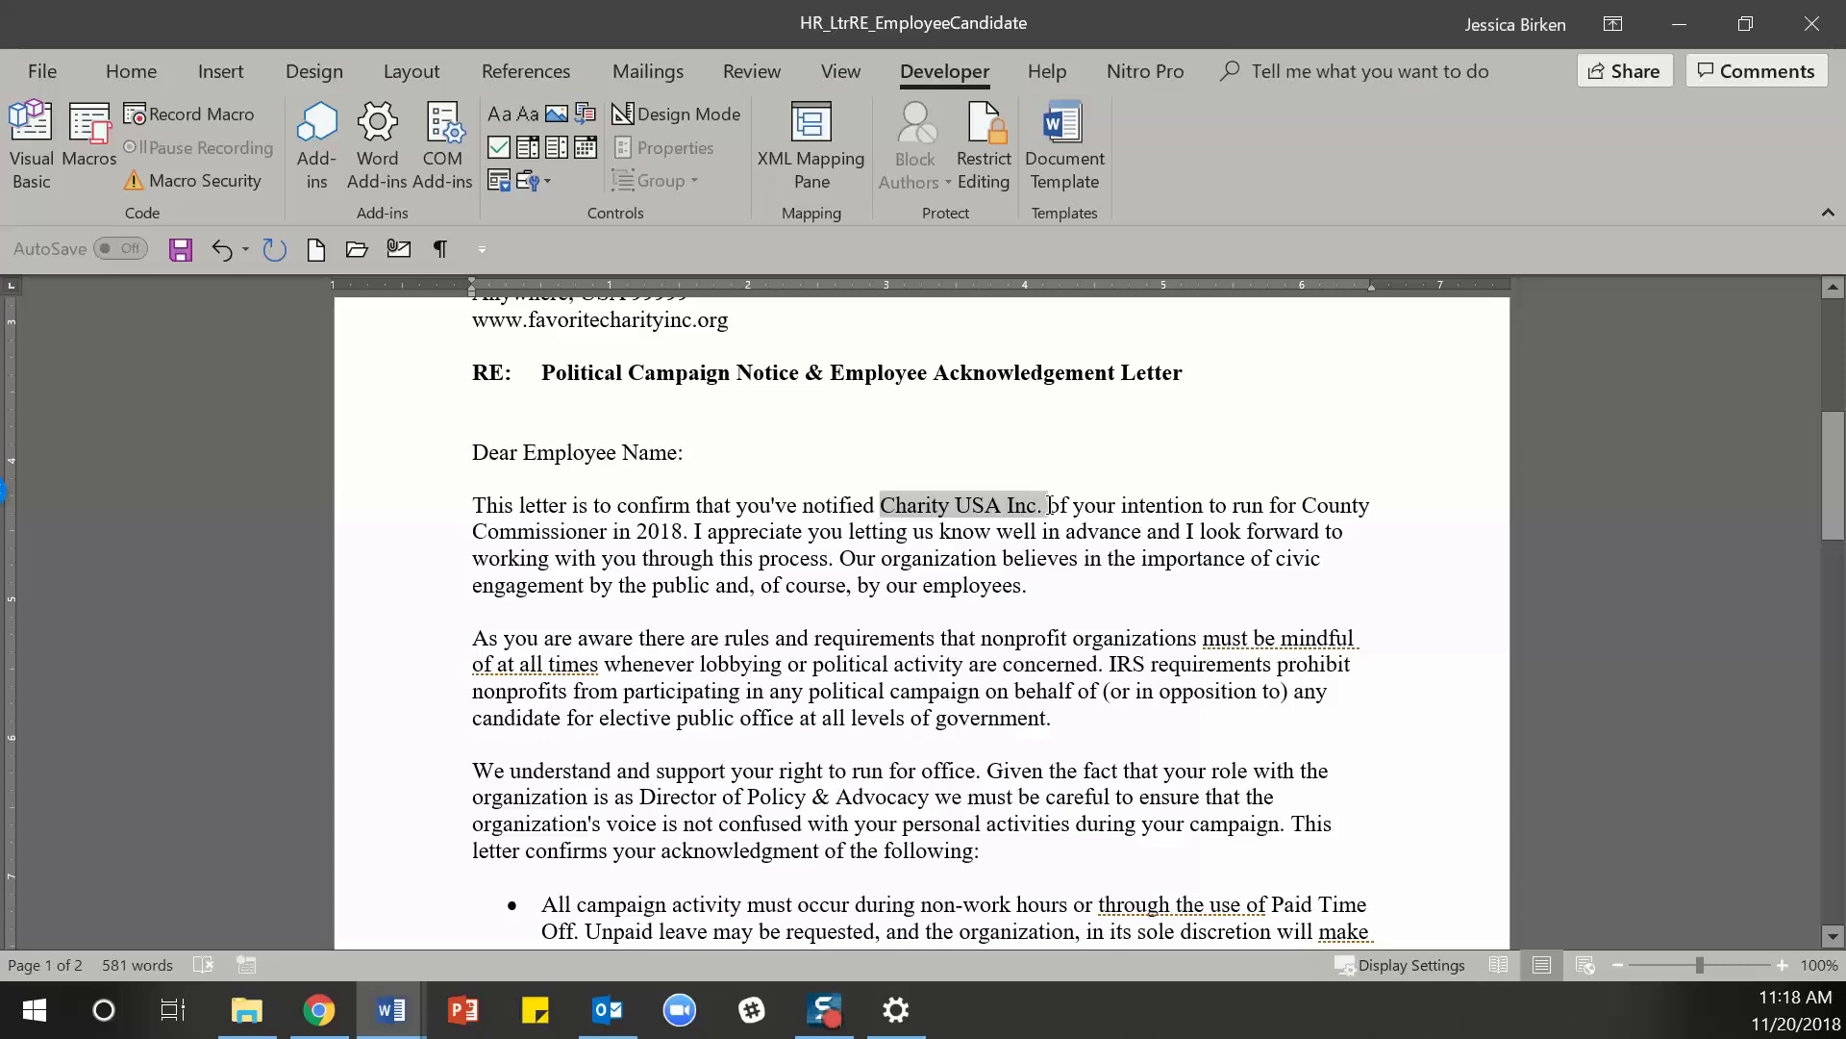
key(Tab)
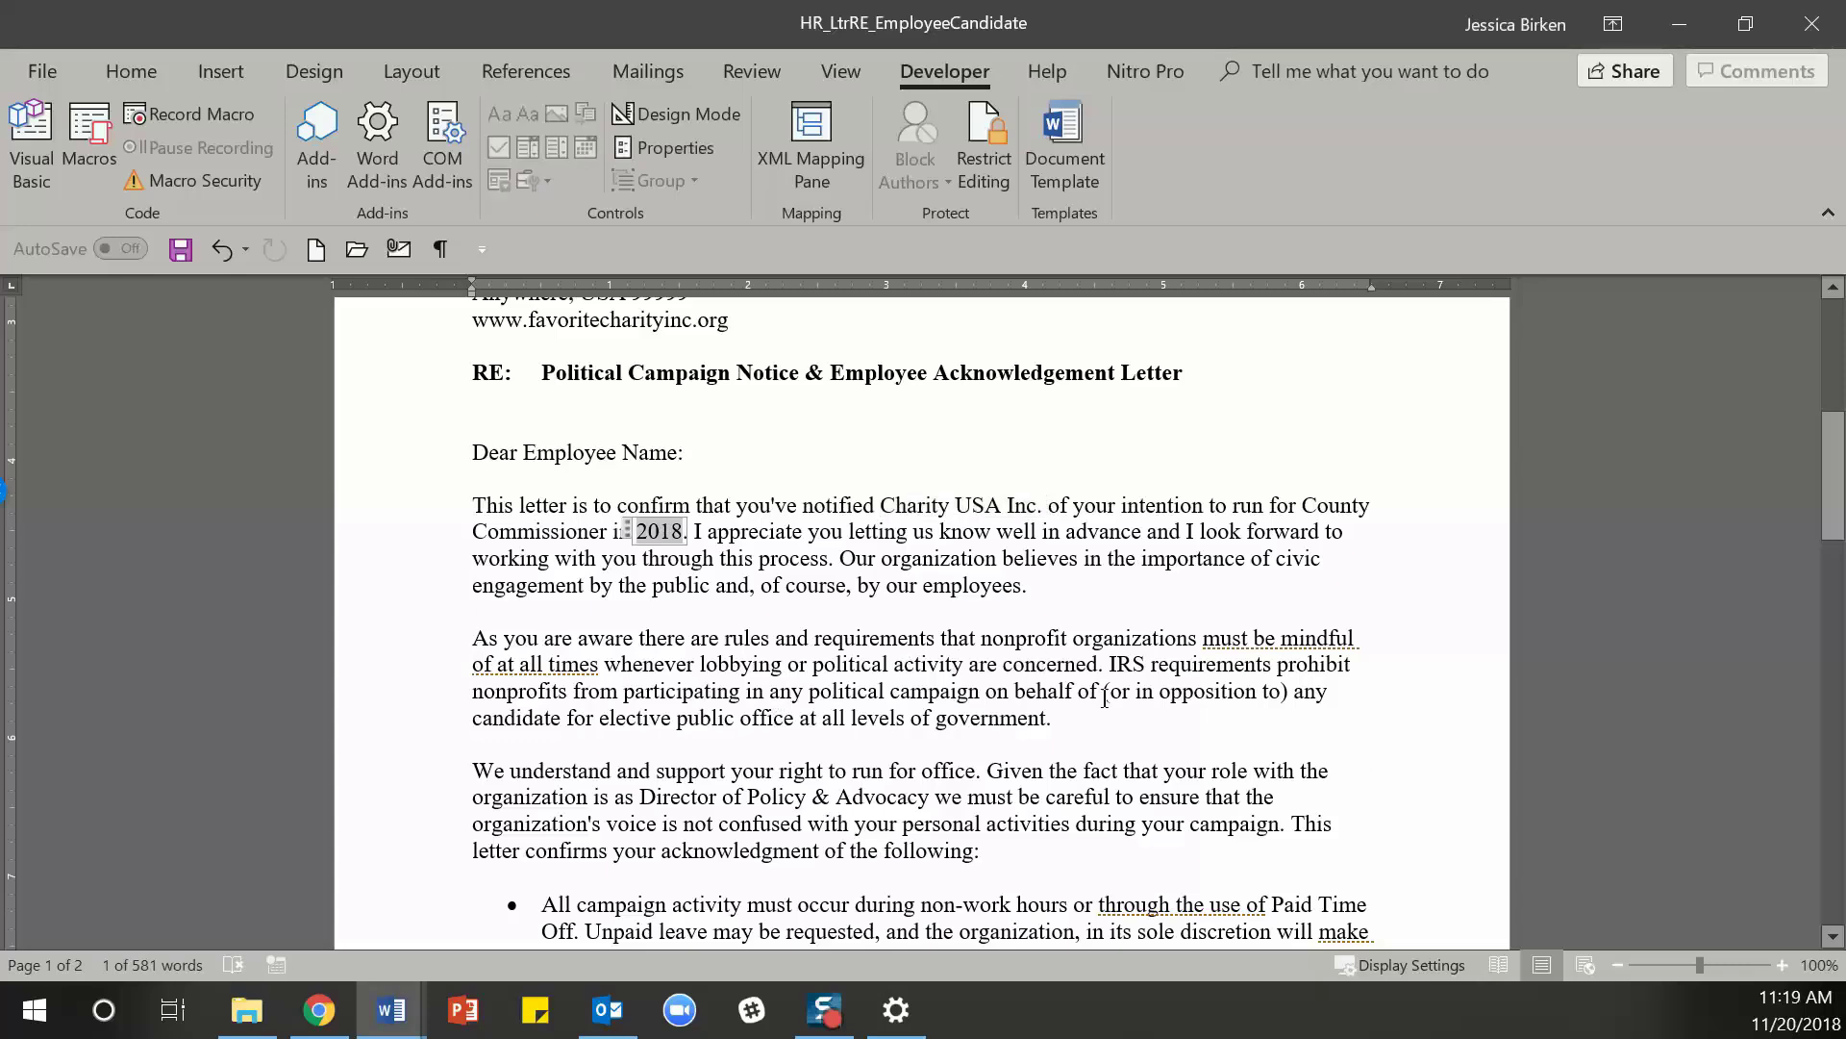
- Turn "Director of Policy & Advocacy" in the third body paragraph into a plain text content control
scroll(1105, 699, down, 3)
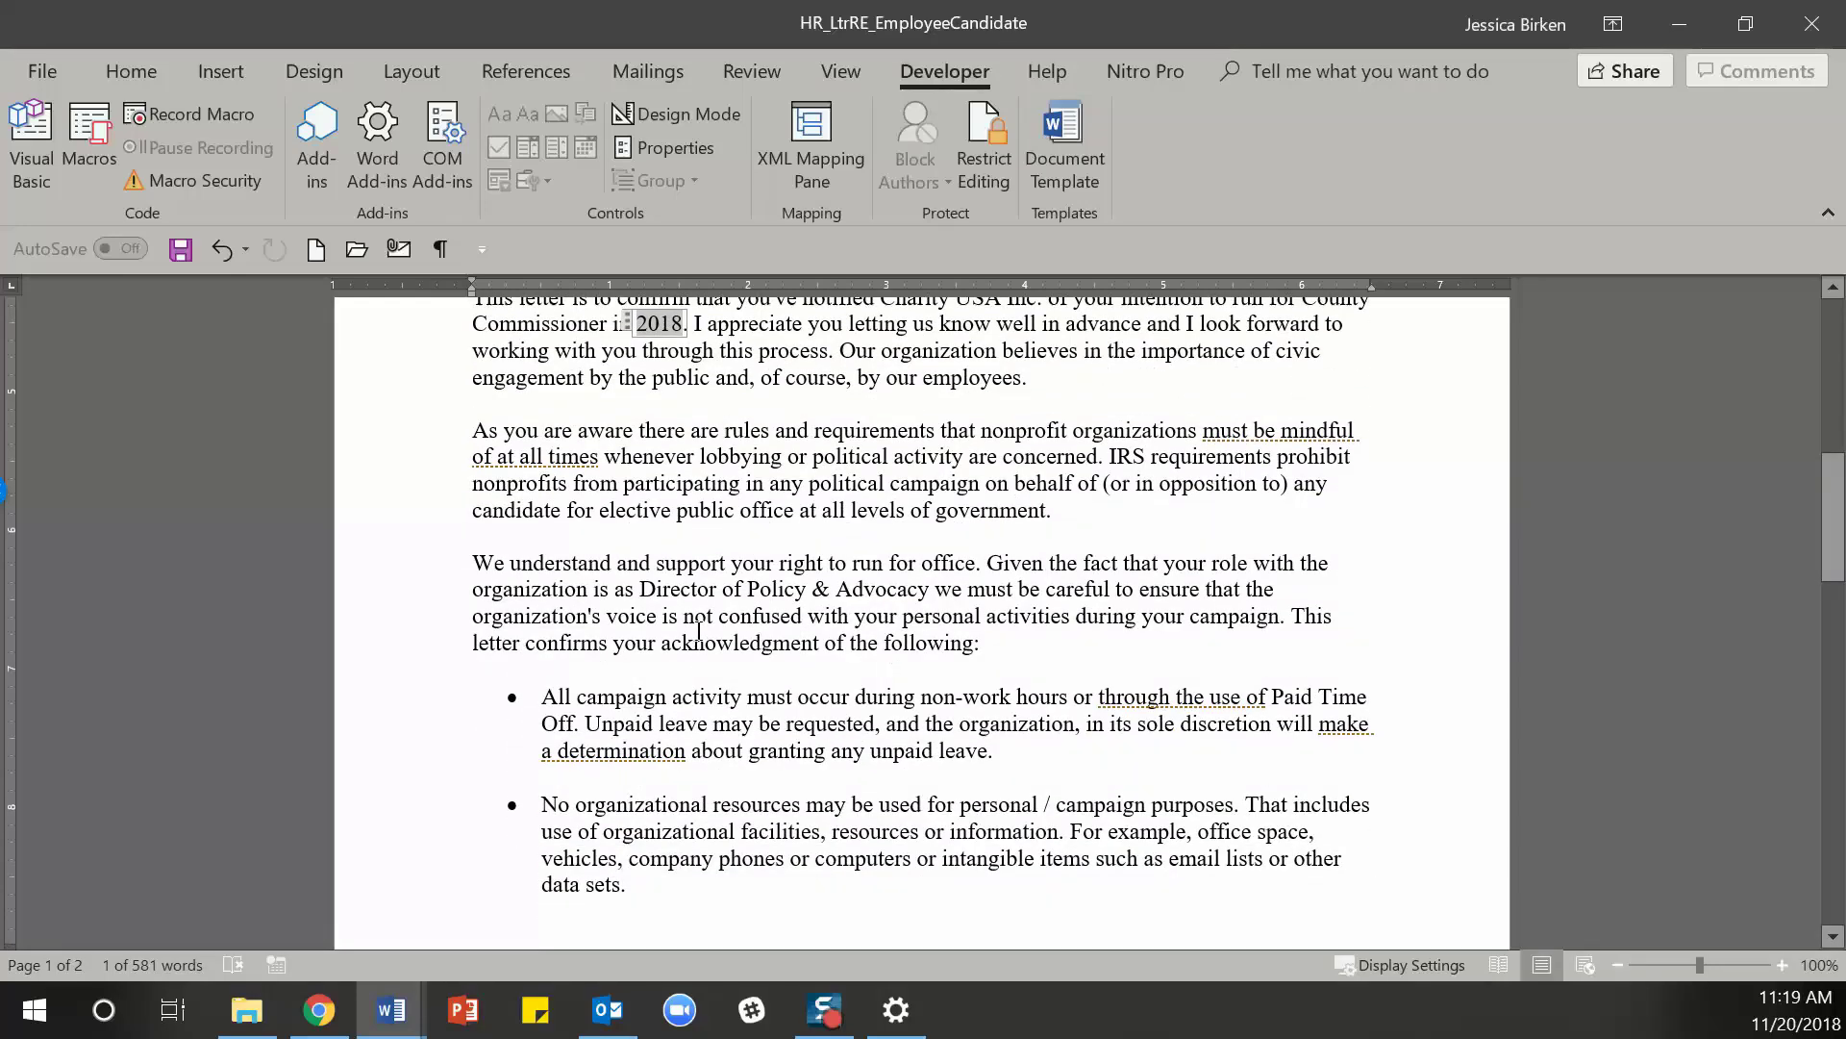
drag(642, 589, 925, 591)
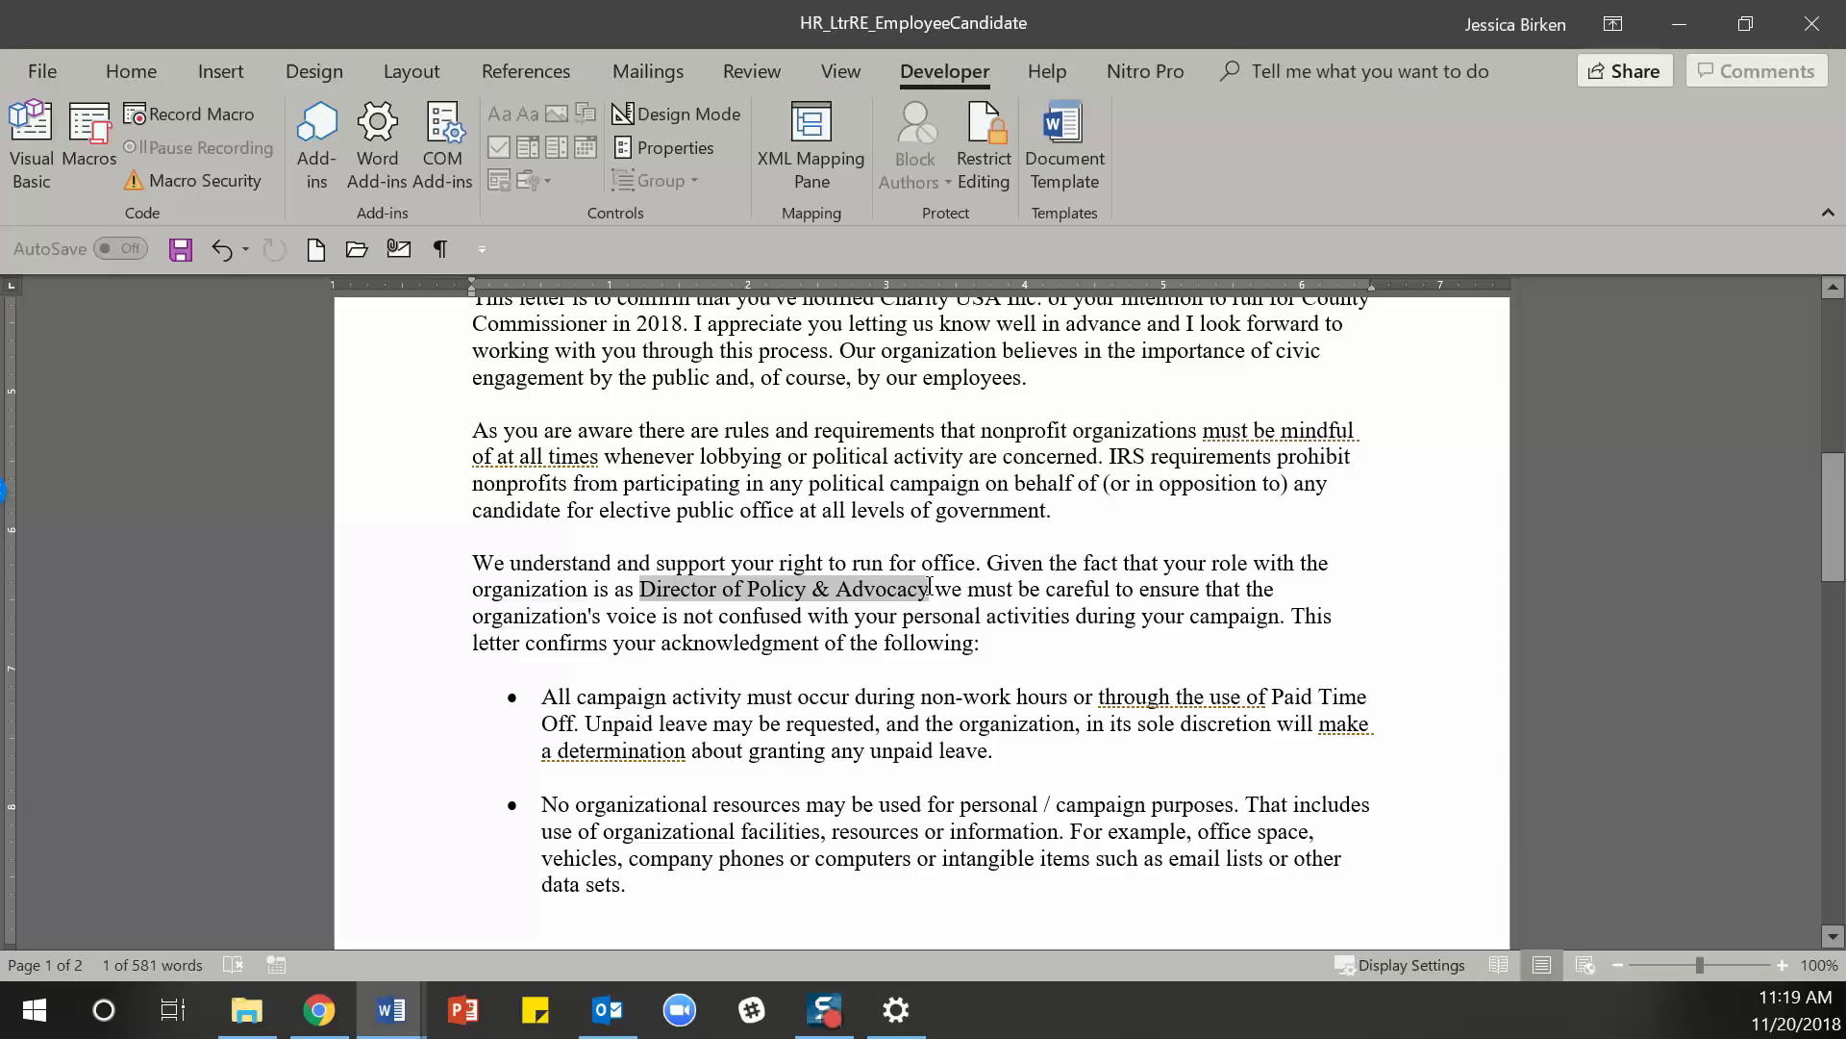
click(536, 112)
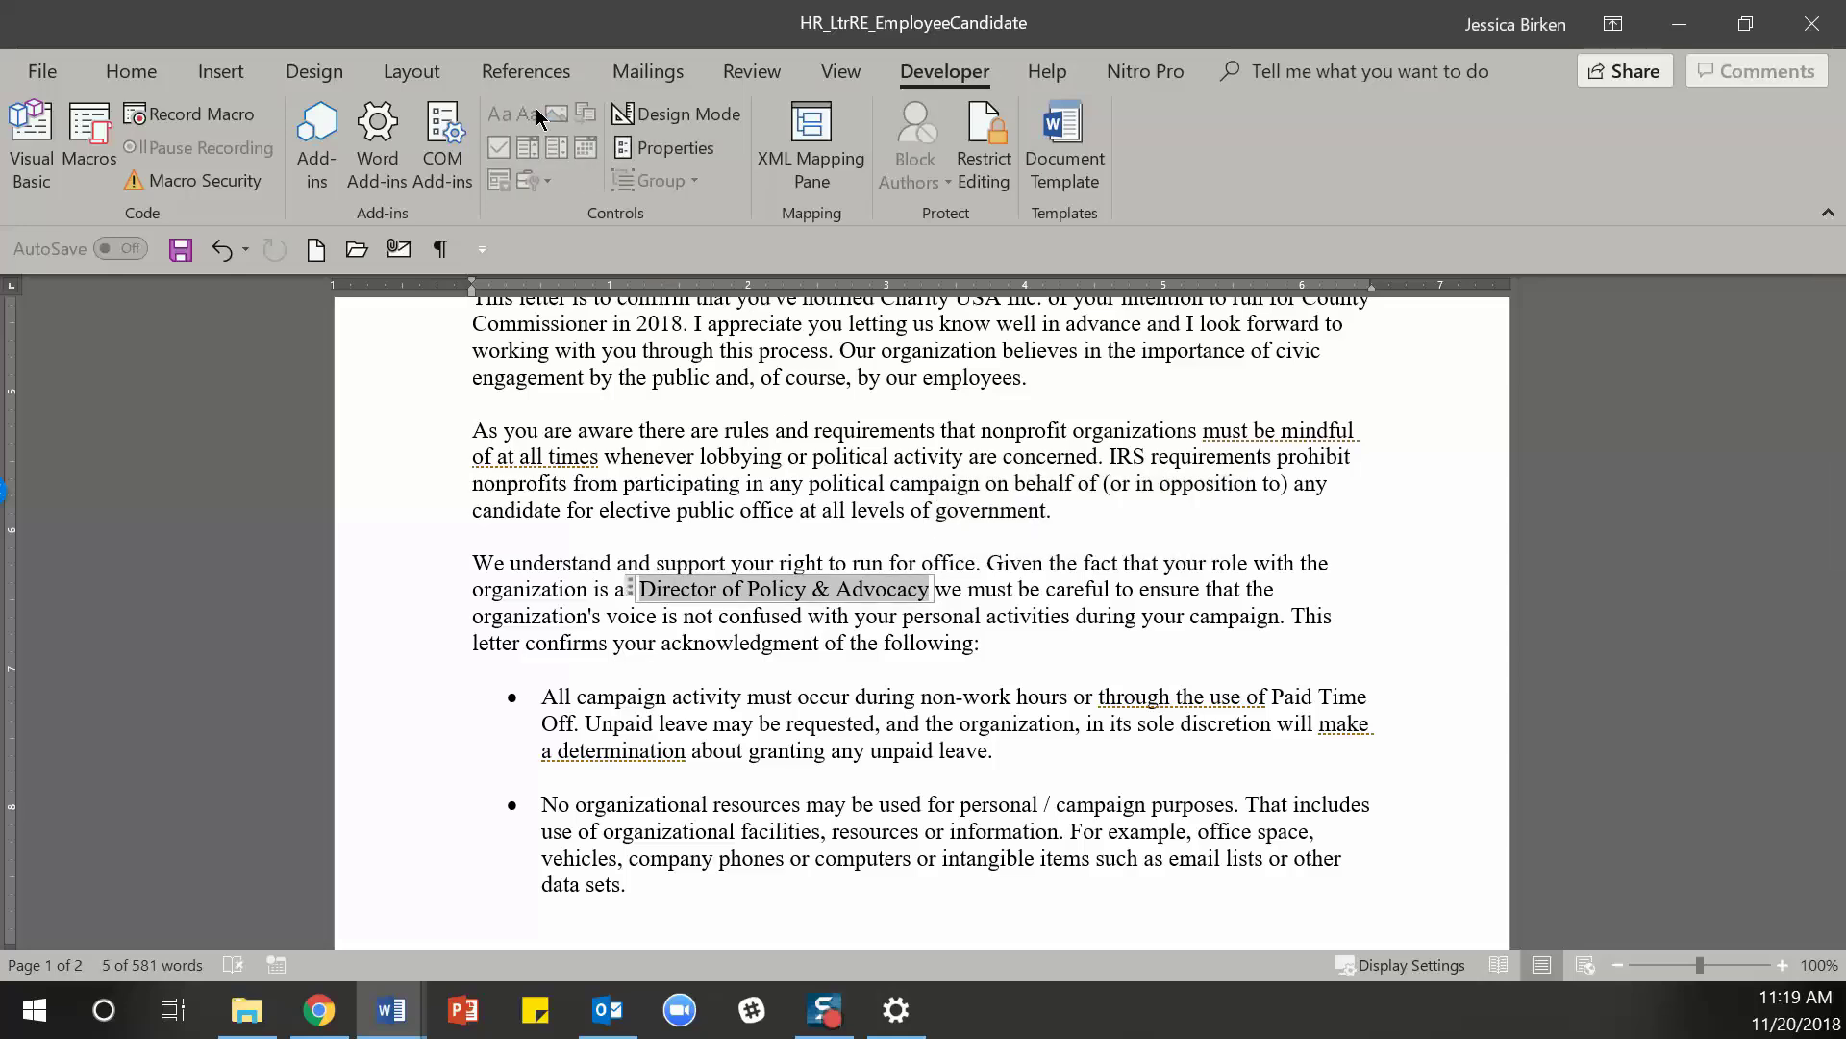
- Replace the job title inside its content control with "Employee Title"
text(Em)
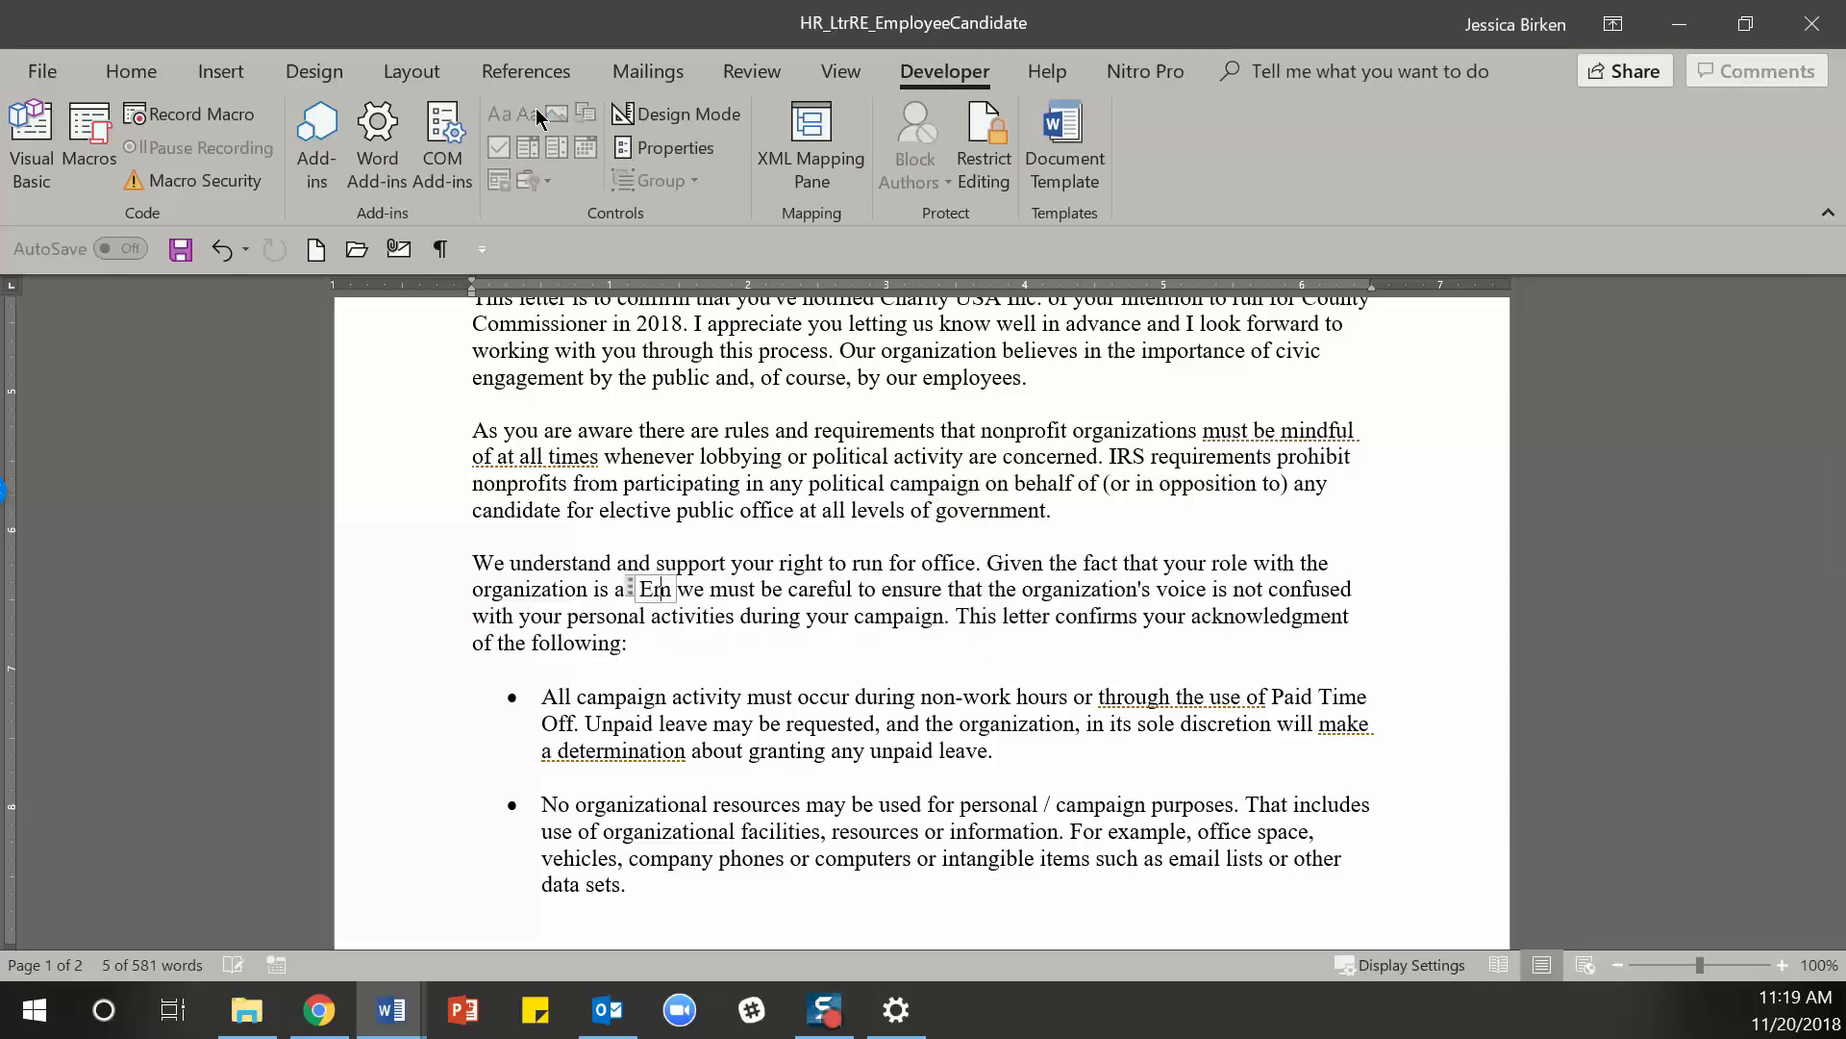
text(ployee TItle)
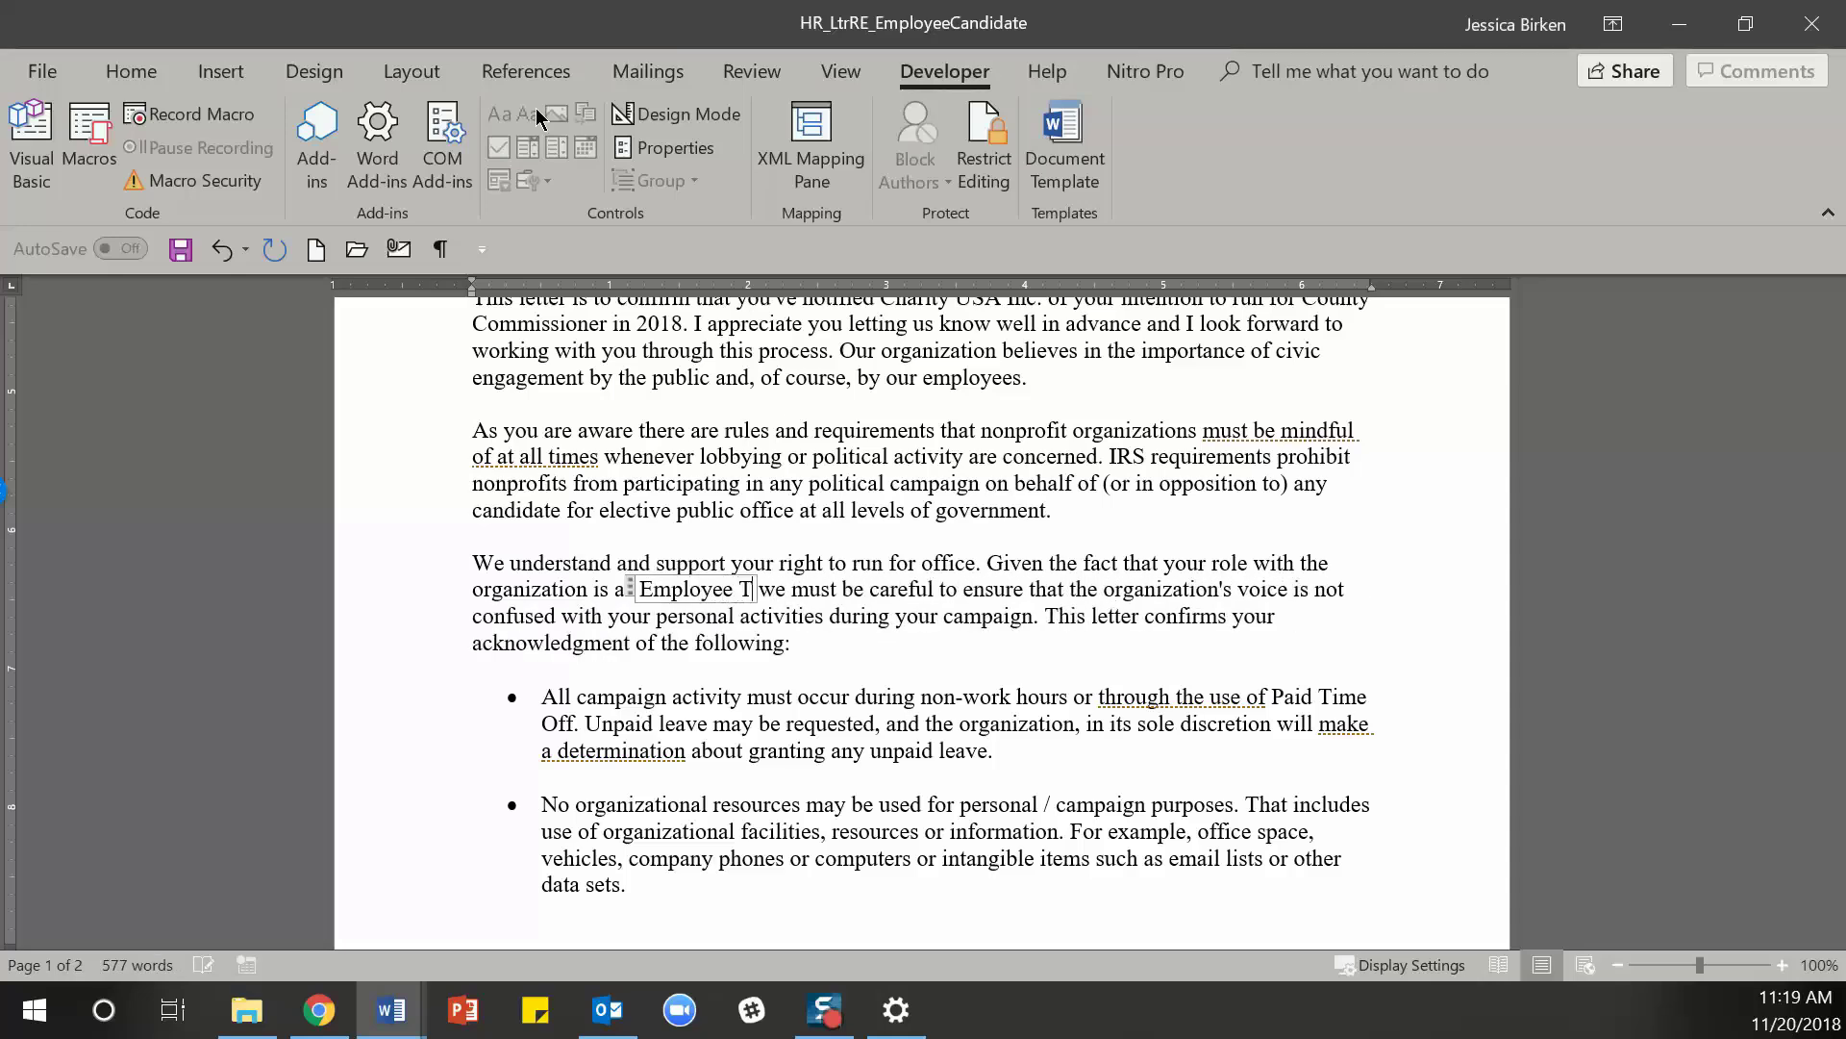
key(BackSpace)
key(BackSpace)
key(BackSpace)
key(BackSpace)
text(itle)
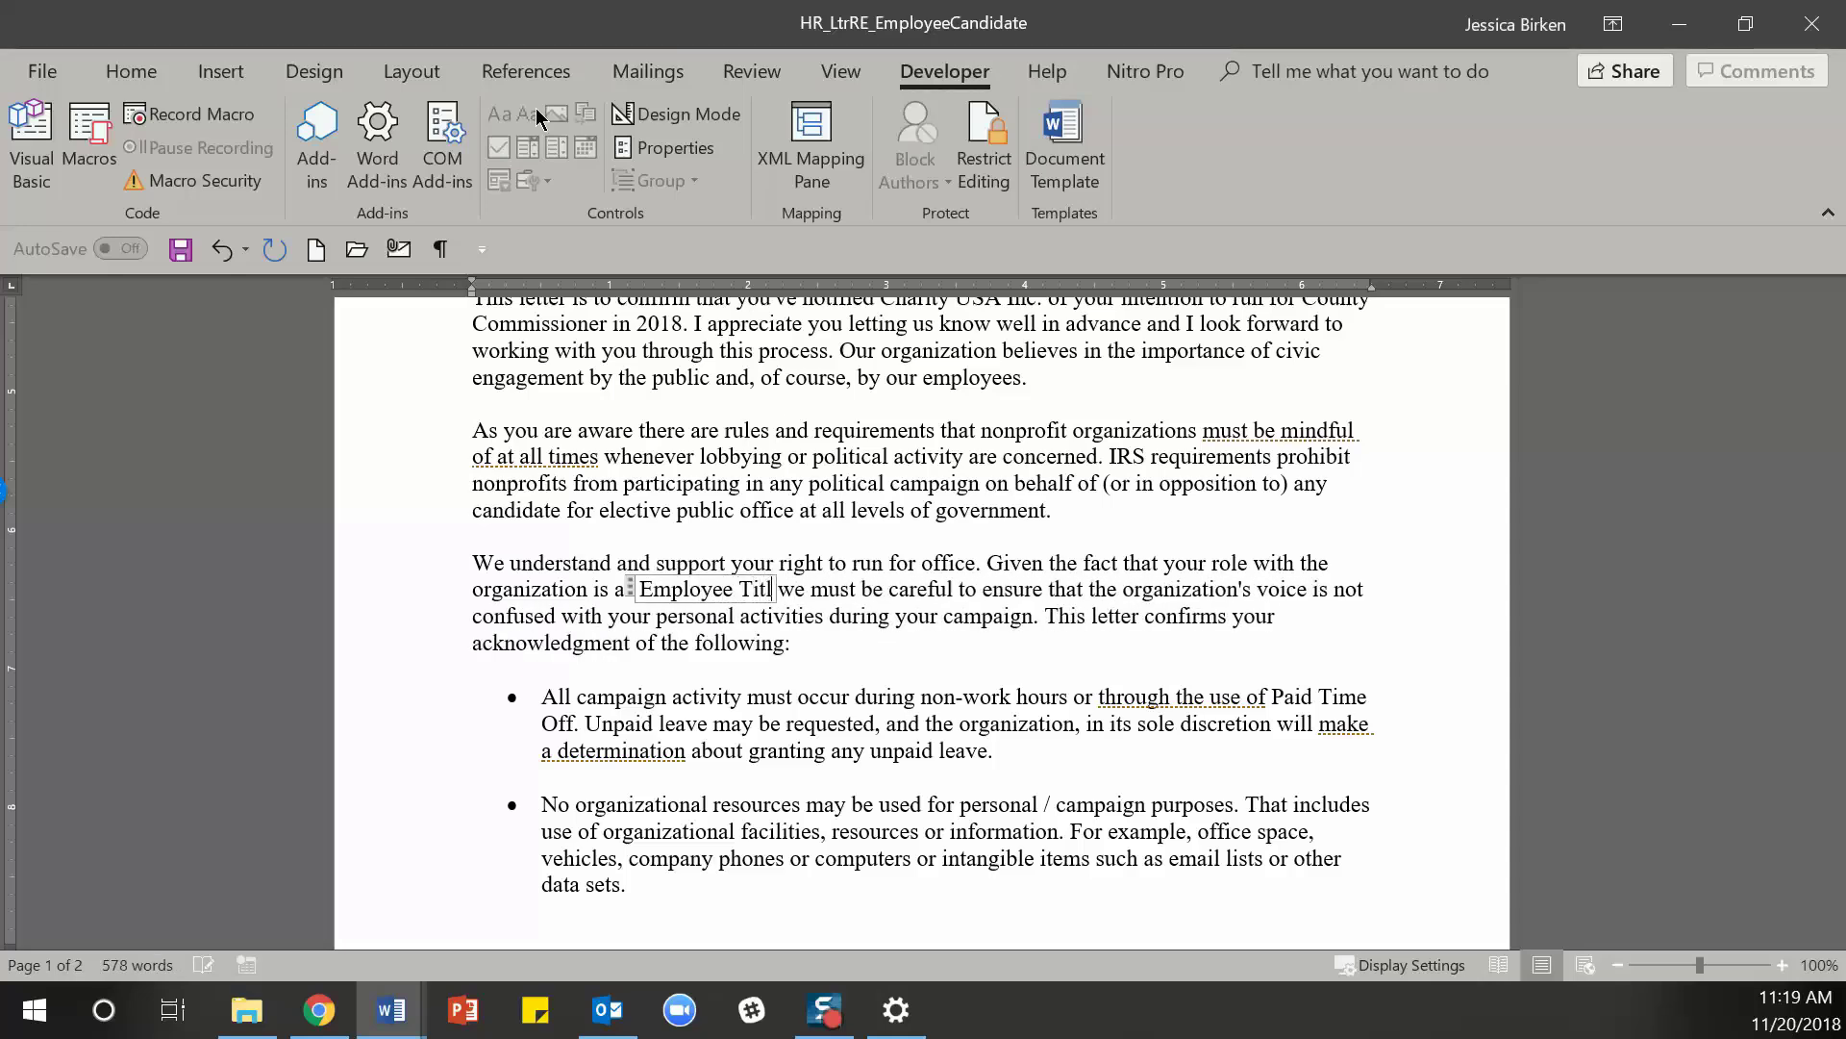
- Cut the job title text back to "Emp" and return to the date control at the start of the letter
key(BackSpace)
key(BackSpace)
key(BackSpace)
key(BackSpace)
key(BackSpace)
key(BackSpace)
key(BackSpace)
key(BackSpace)
key(BackSpace)
key(BackSpace)
key(BackSpace)
key(BackSpace)
key(BackSpace)
key(BackSpace)
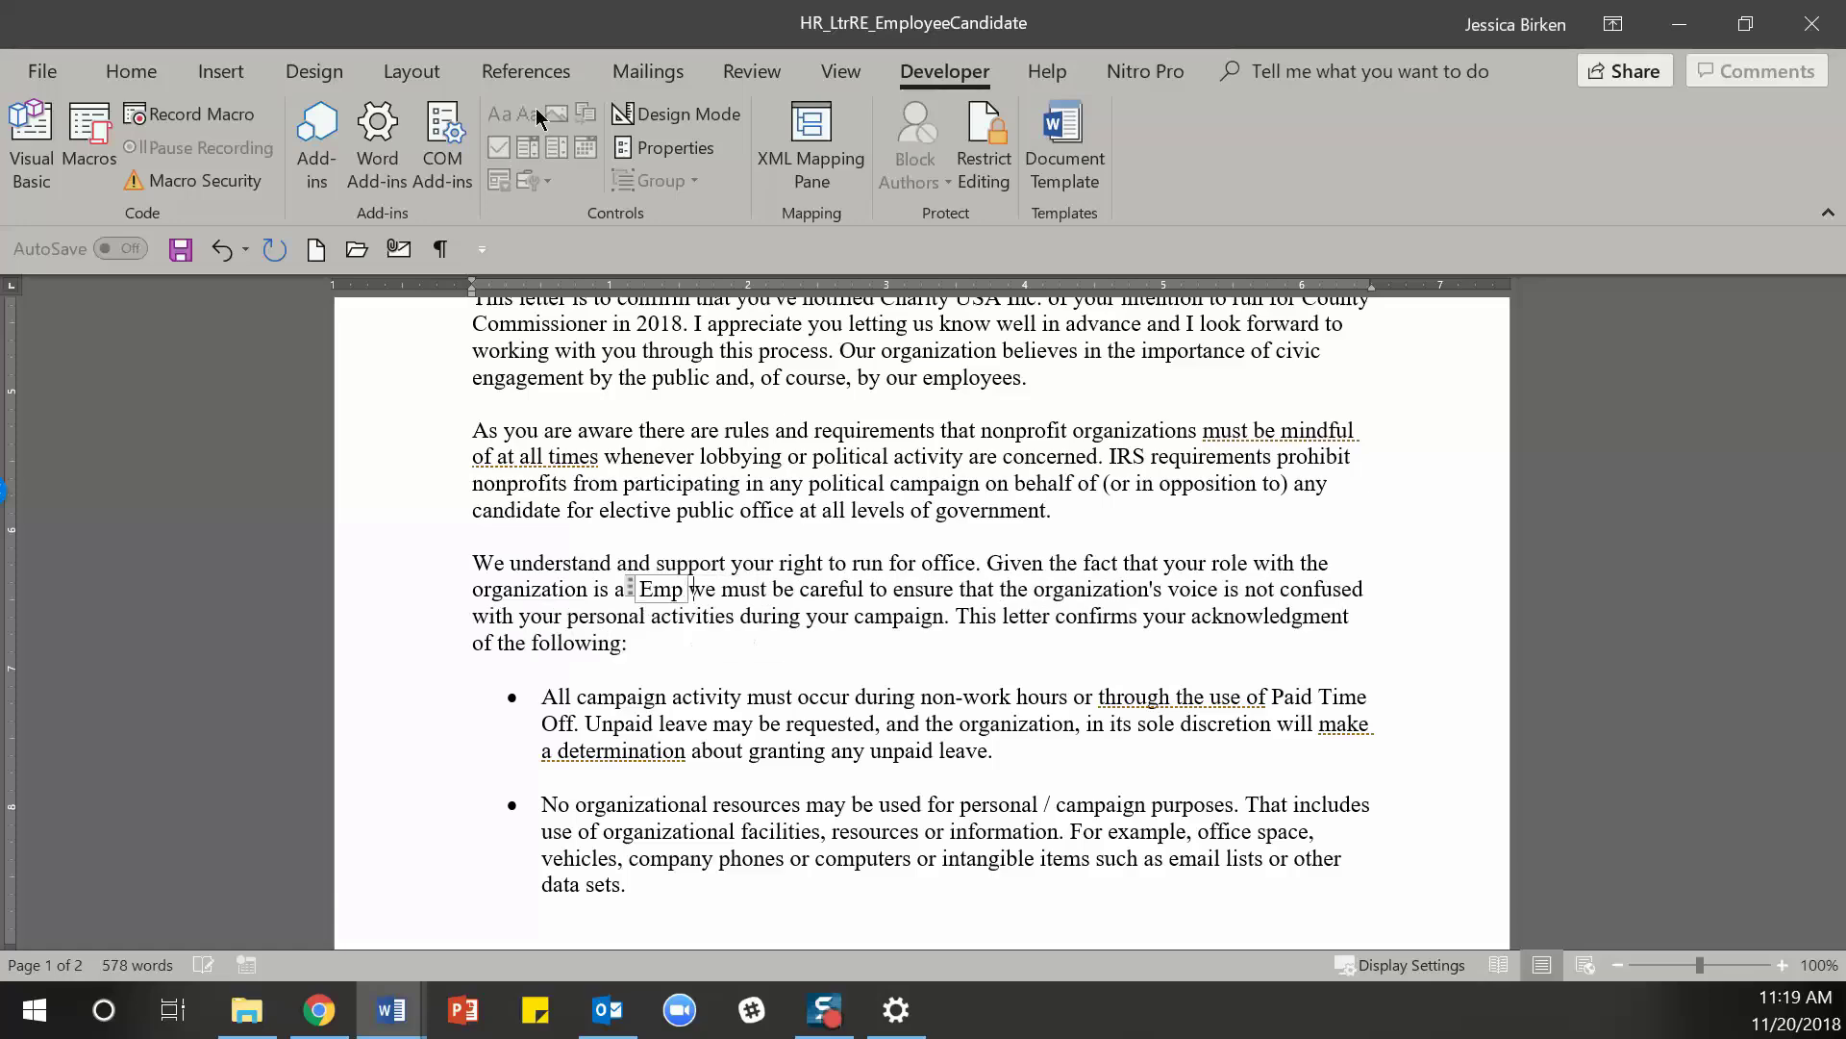
key(ctrl+Home)
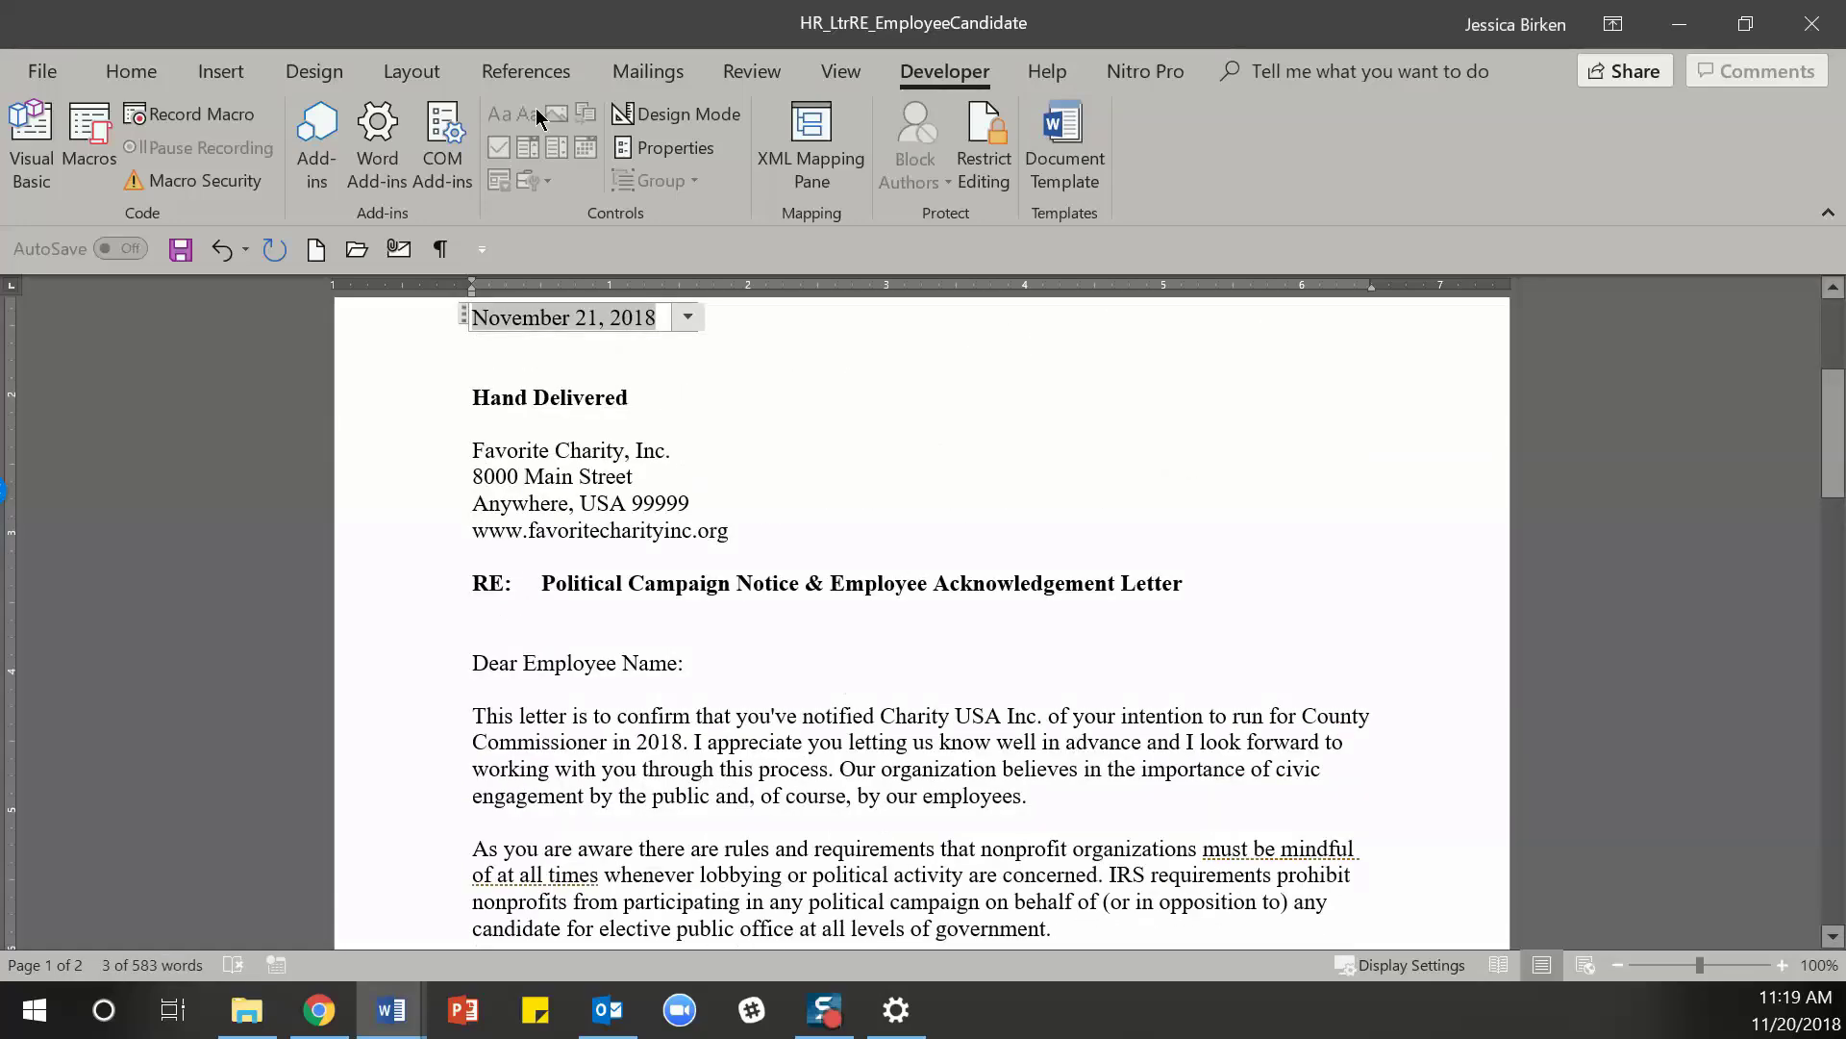
- Enter "Employee Title" as the text of the job title content control in the third body paragraph
scroll(535, 108, down, 2)
scroll(867, 709, down, 3)
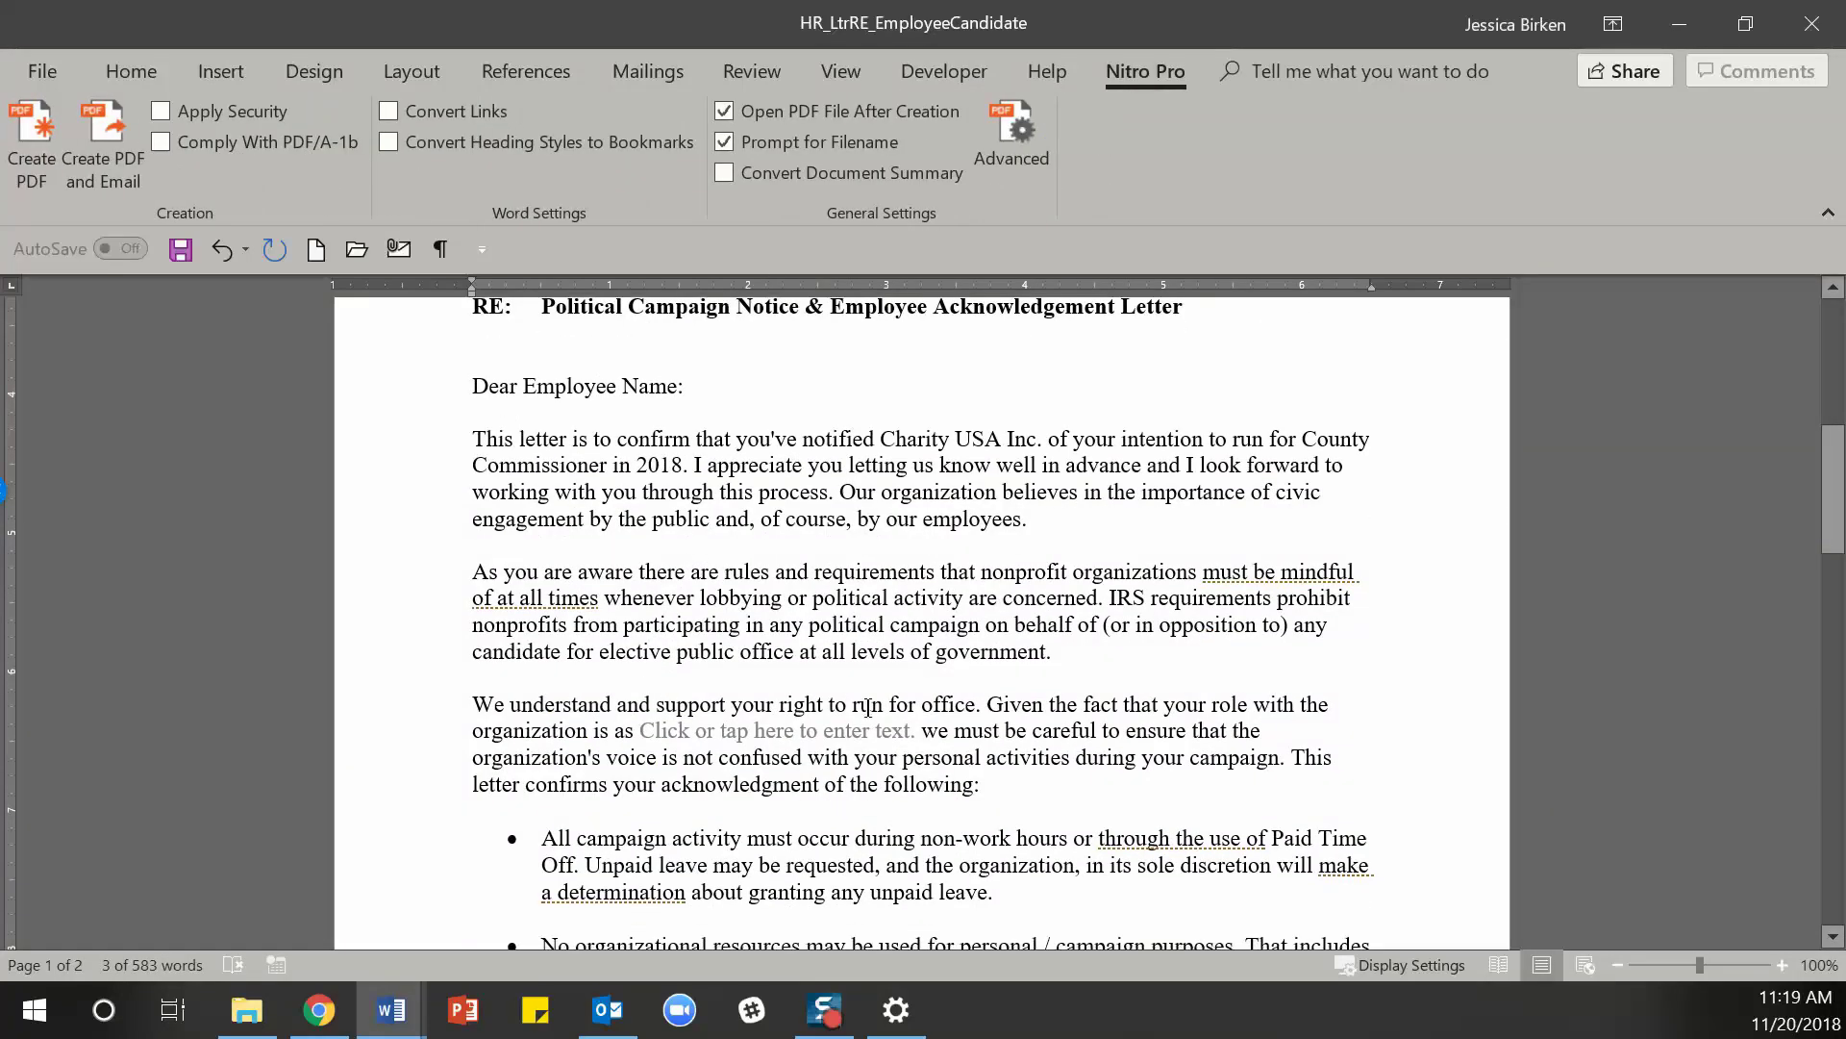
click(687, 733)
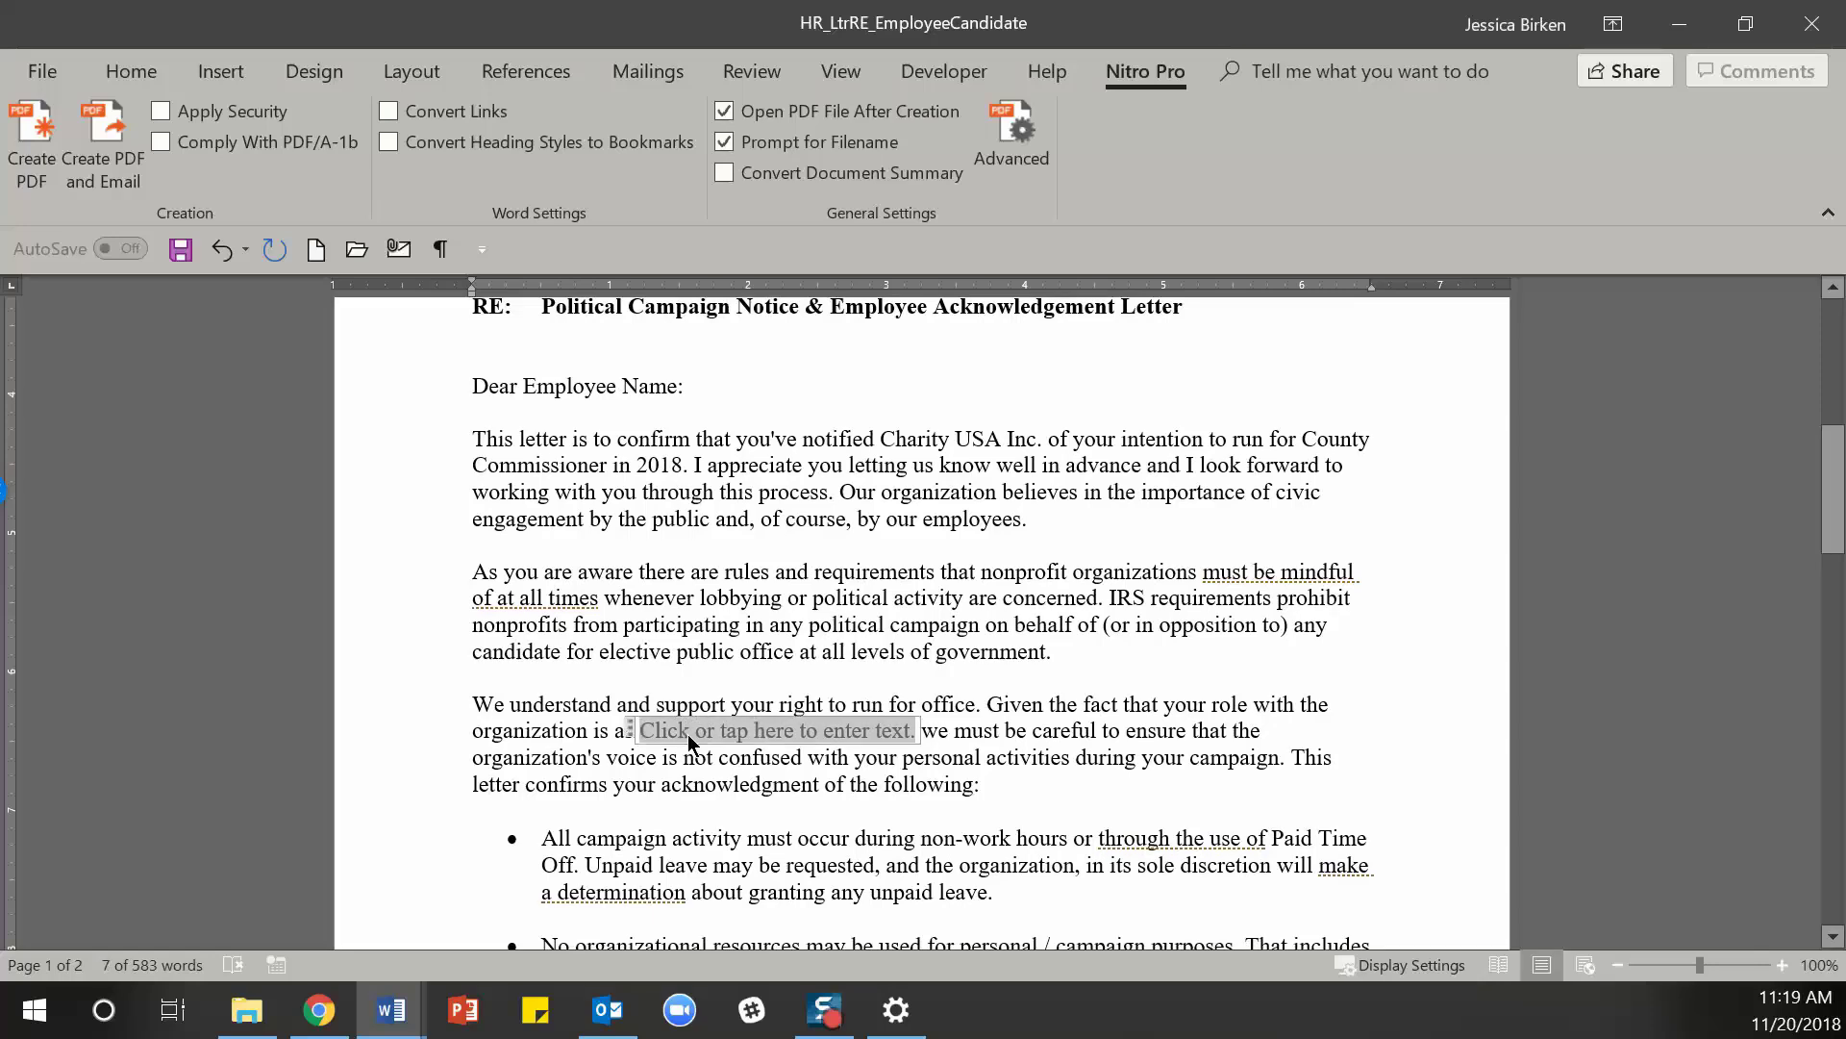
text(E)
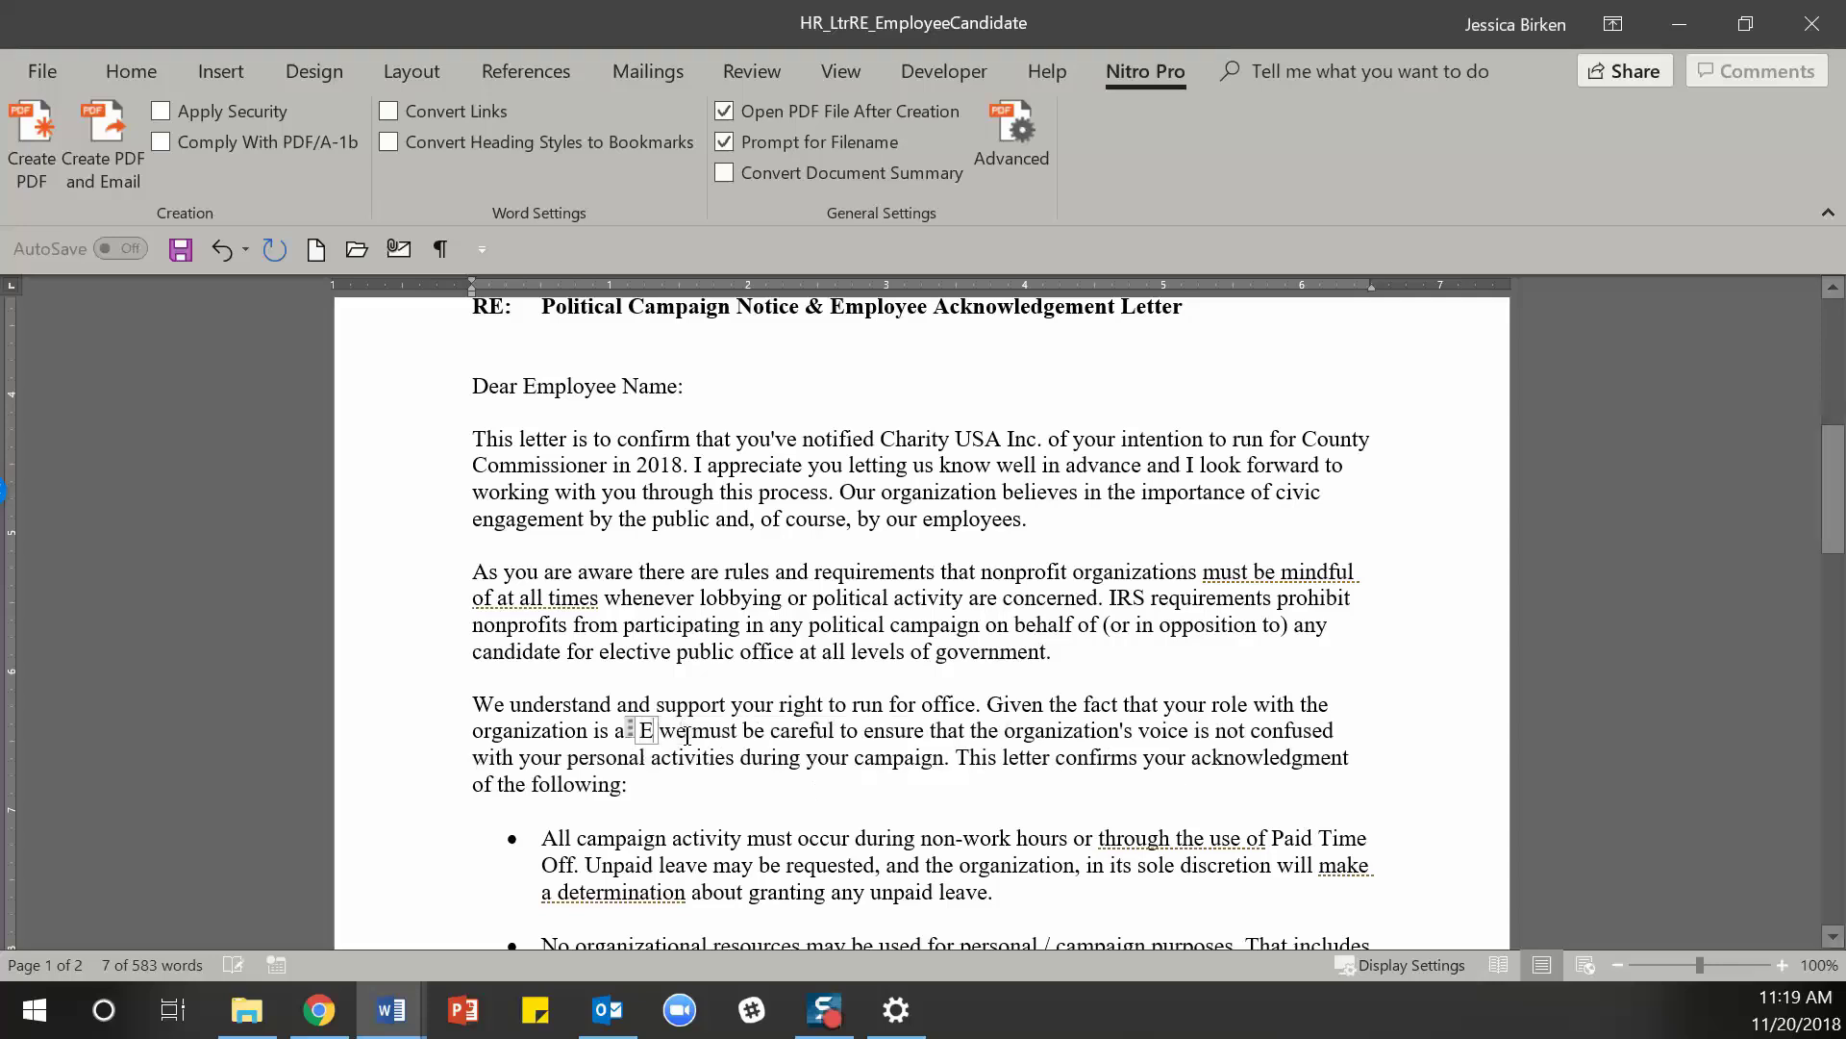
text(mployee Title)
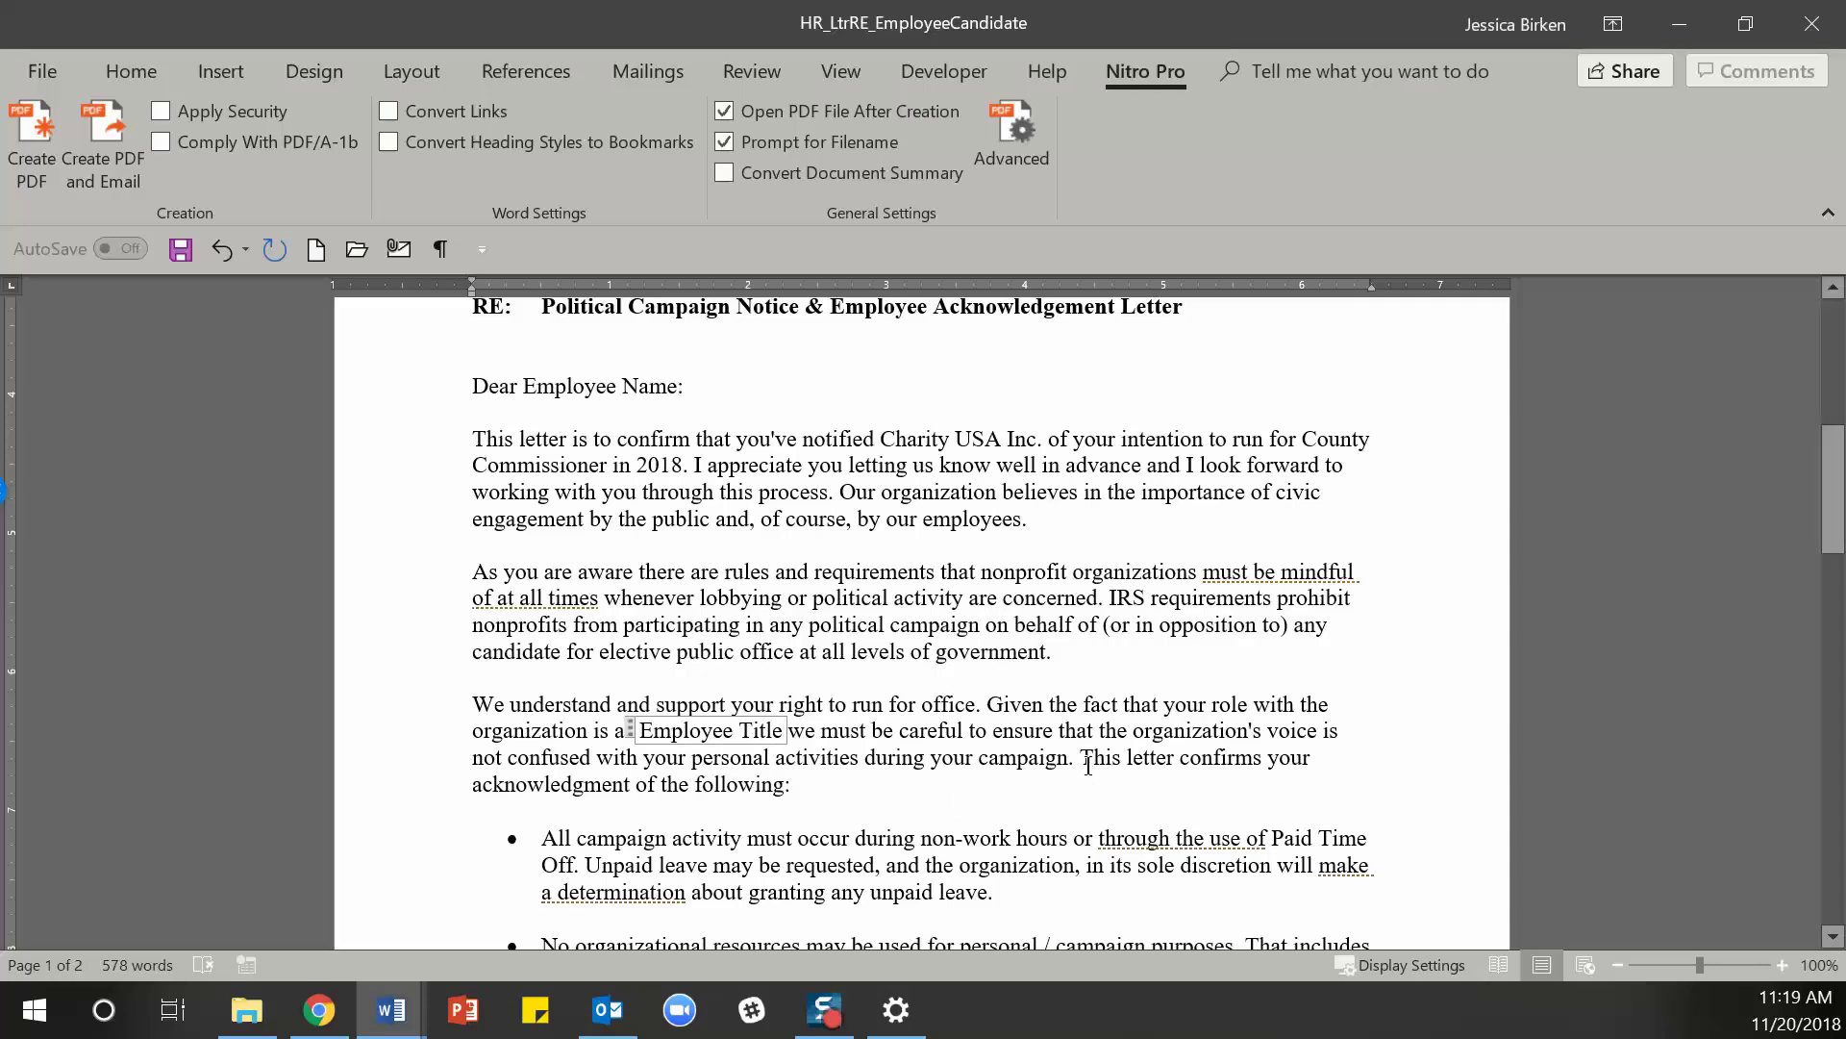
- Set both the title and the tag of the job title content control to "Employee Title"
click(631, 733)
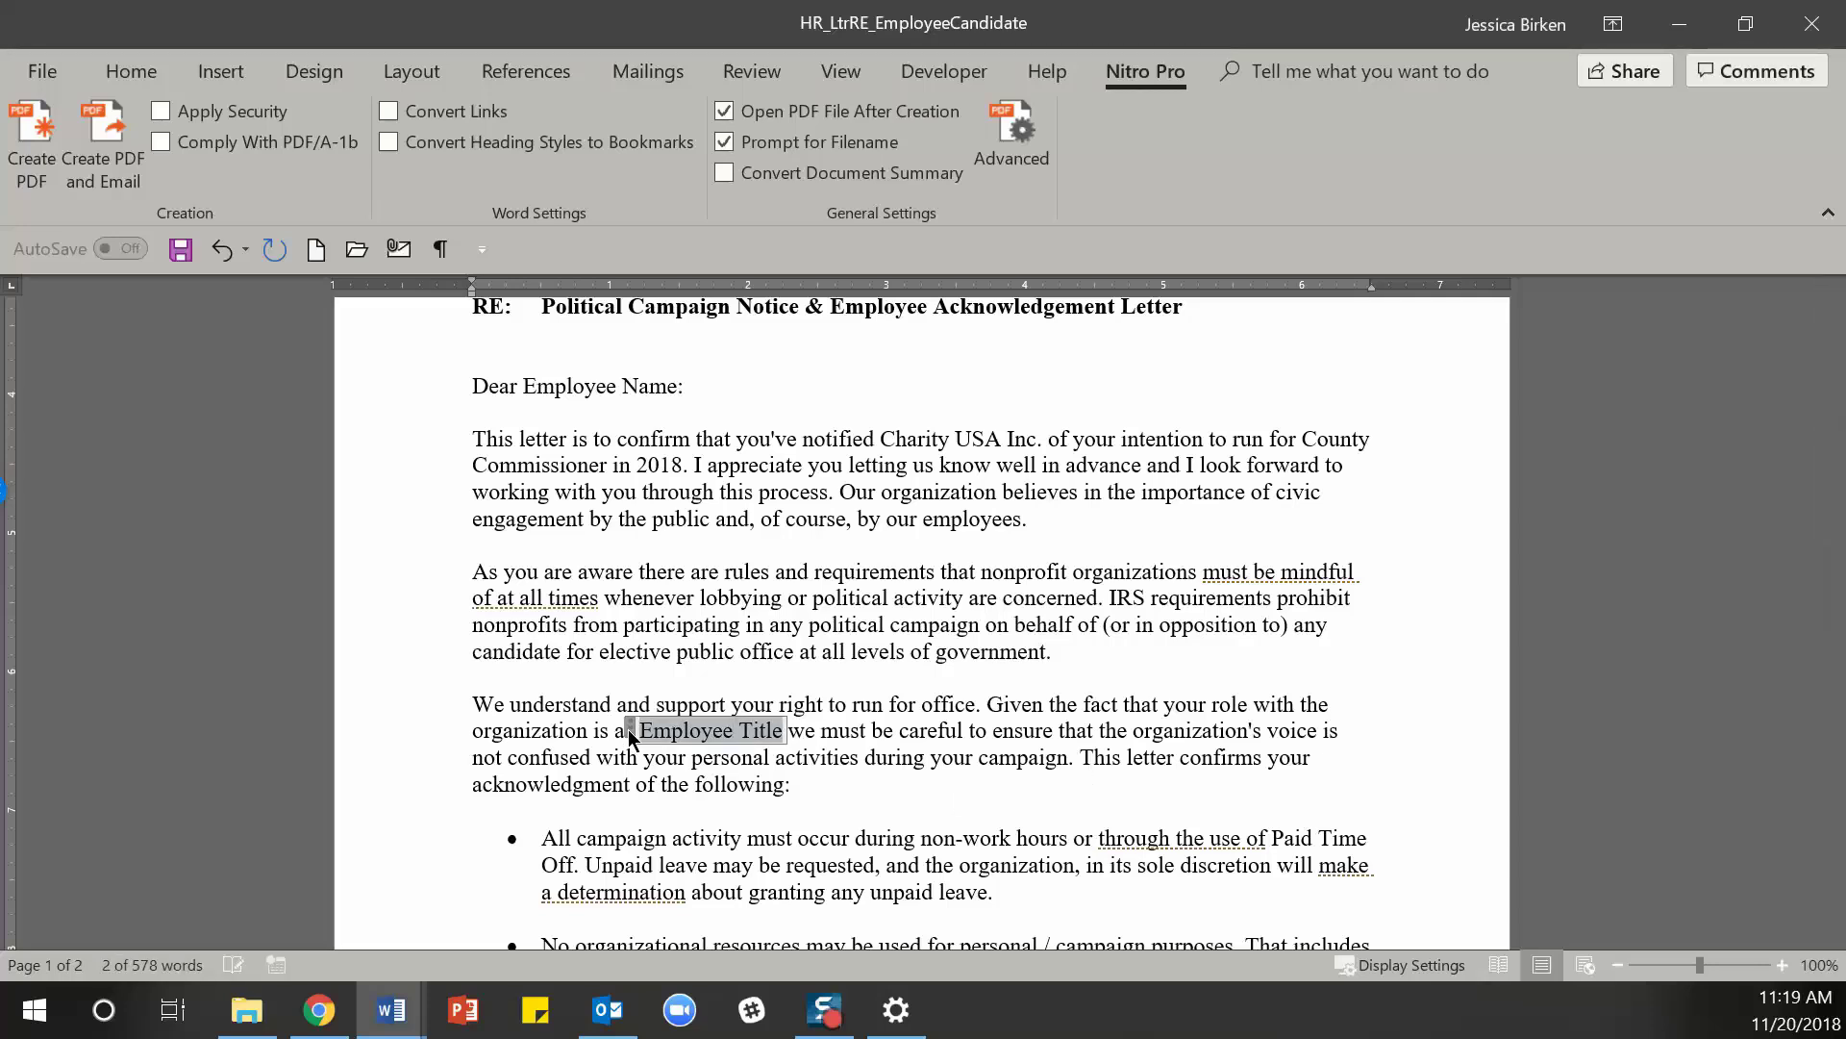
click(945, 75)
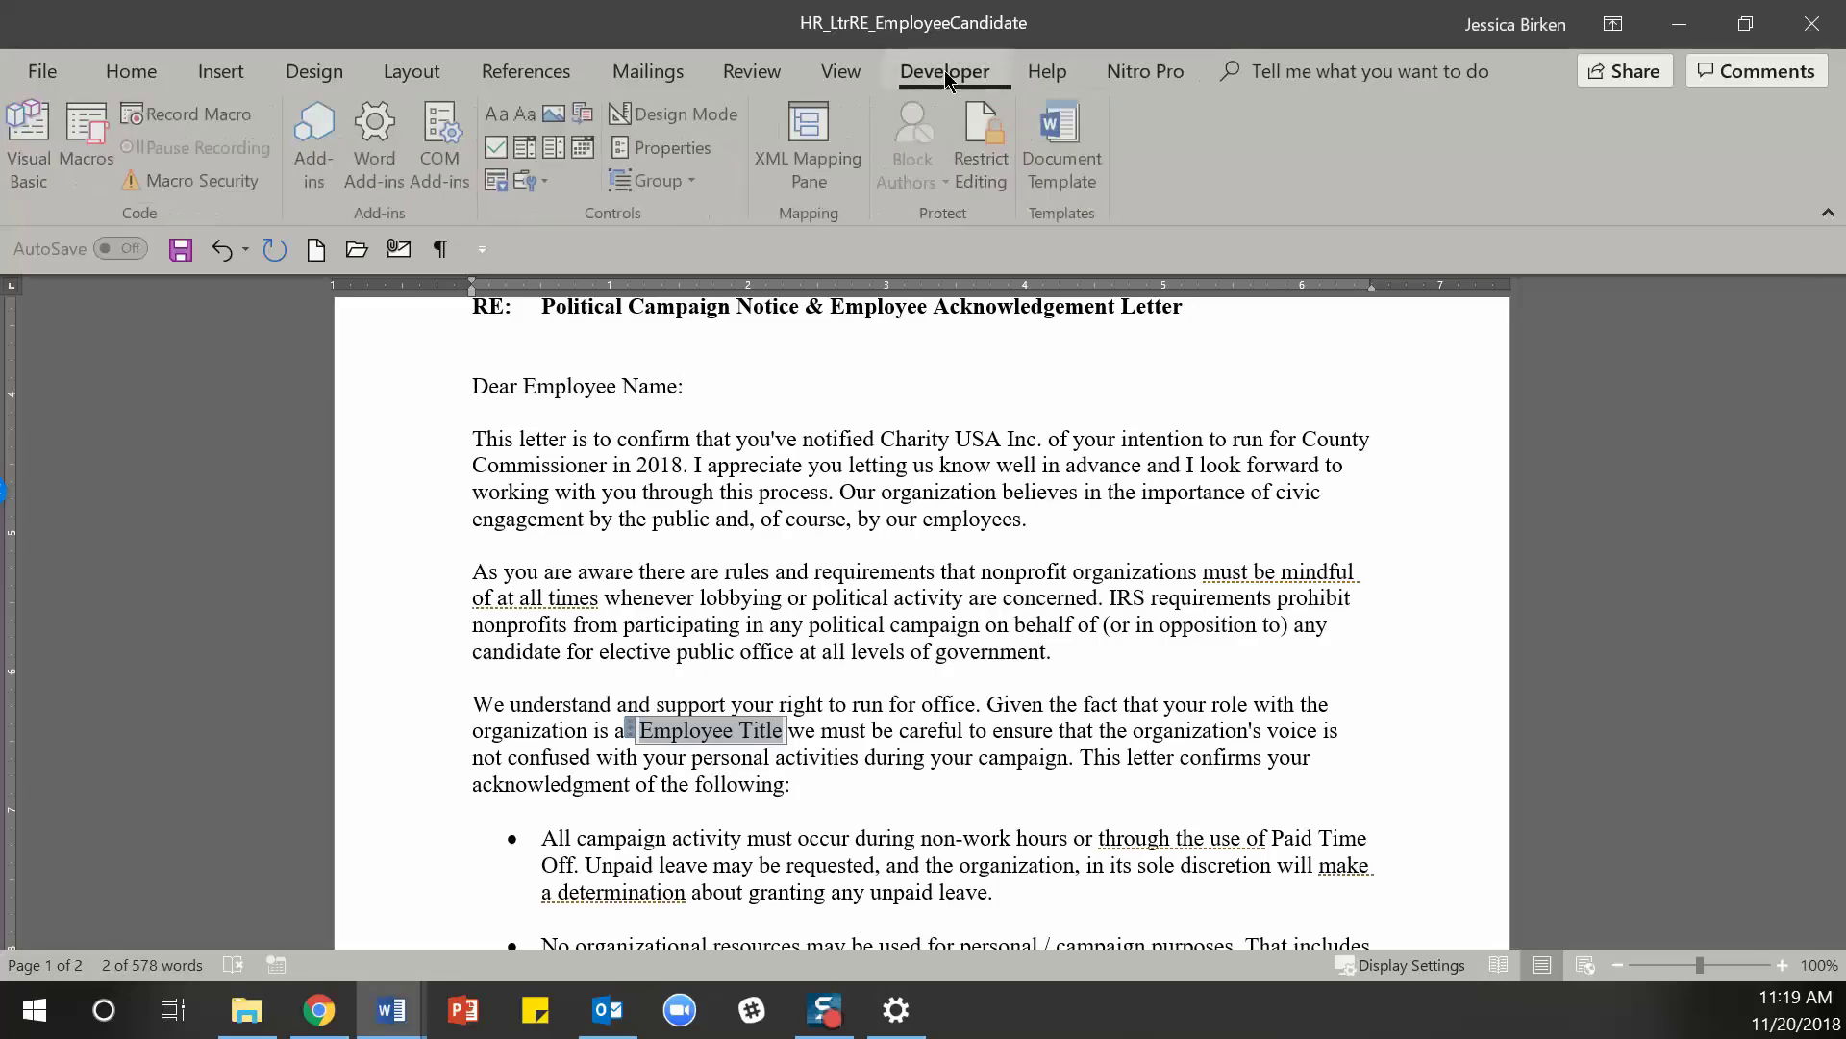
click(688, 156)
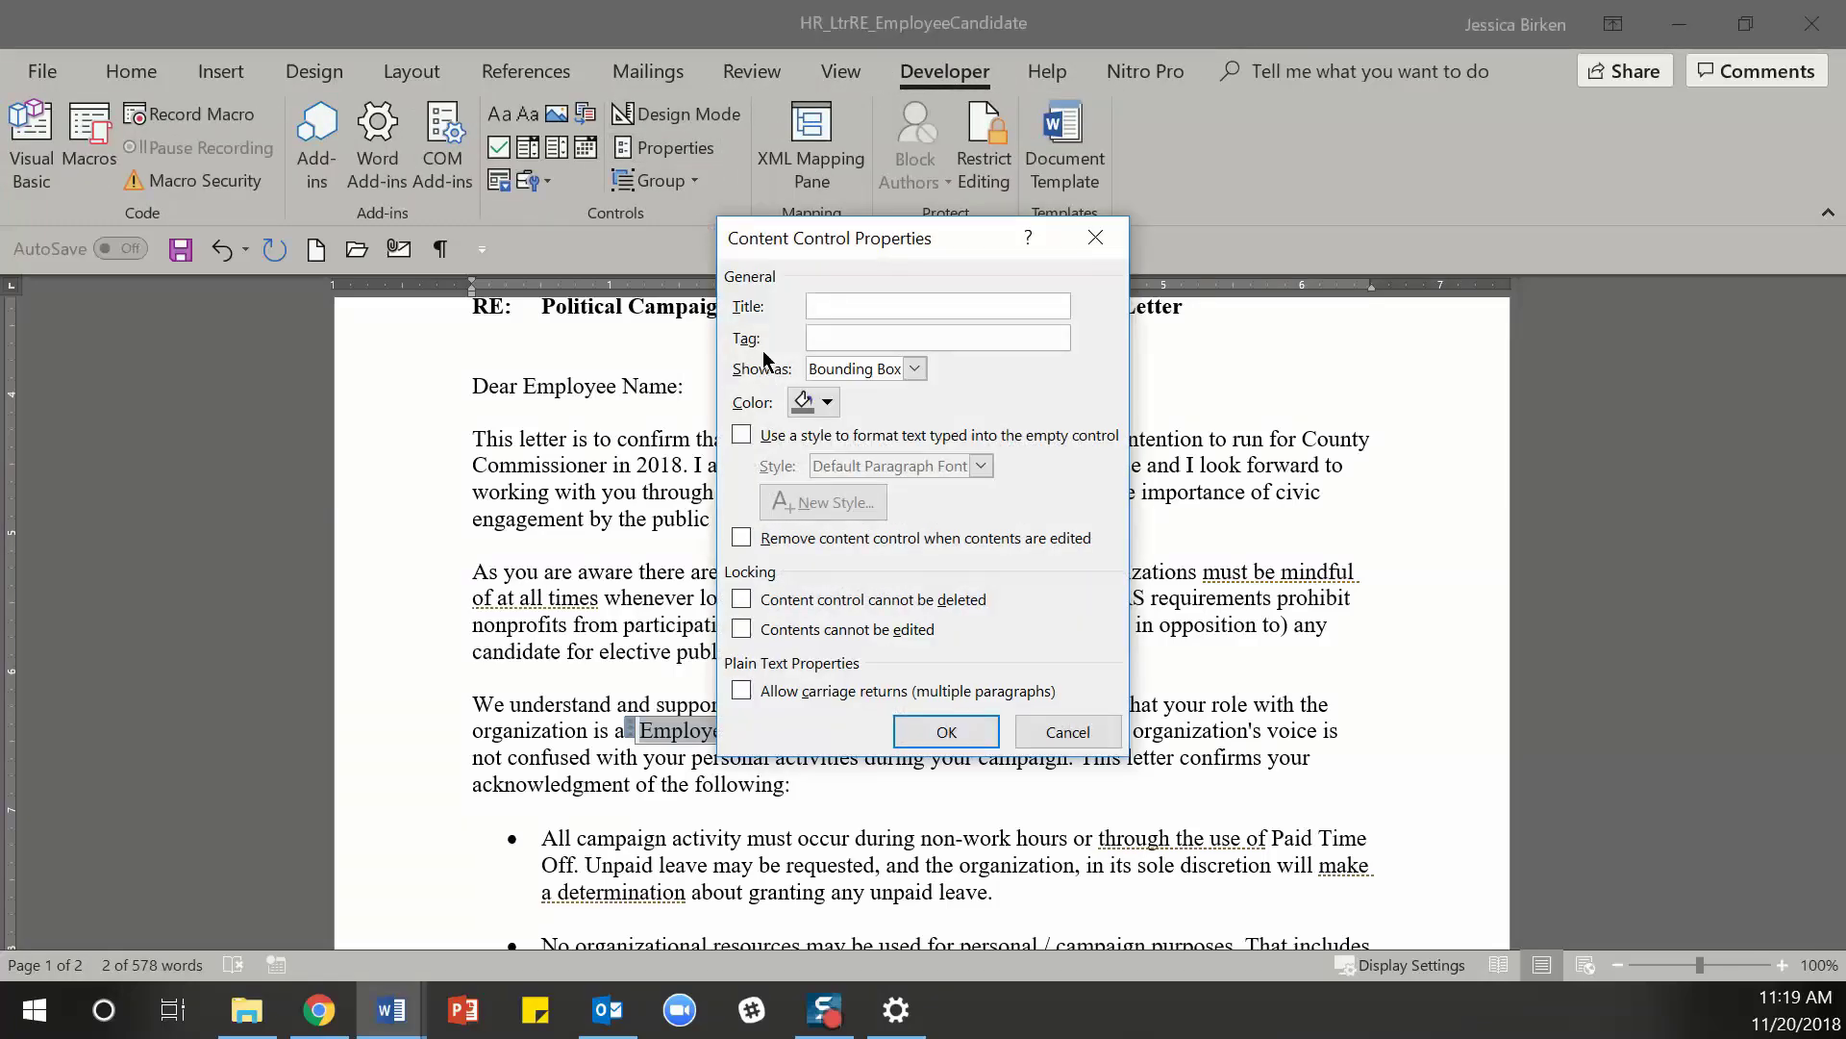
text(Employee Title)
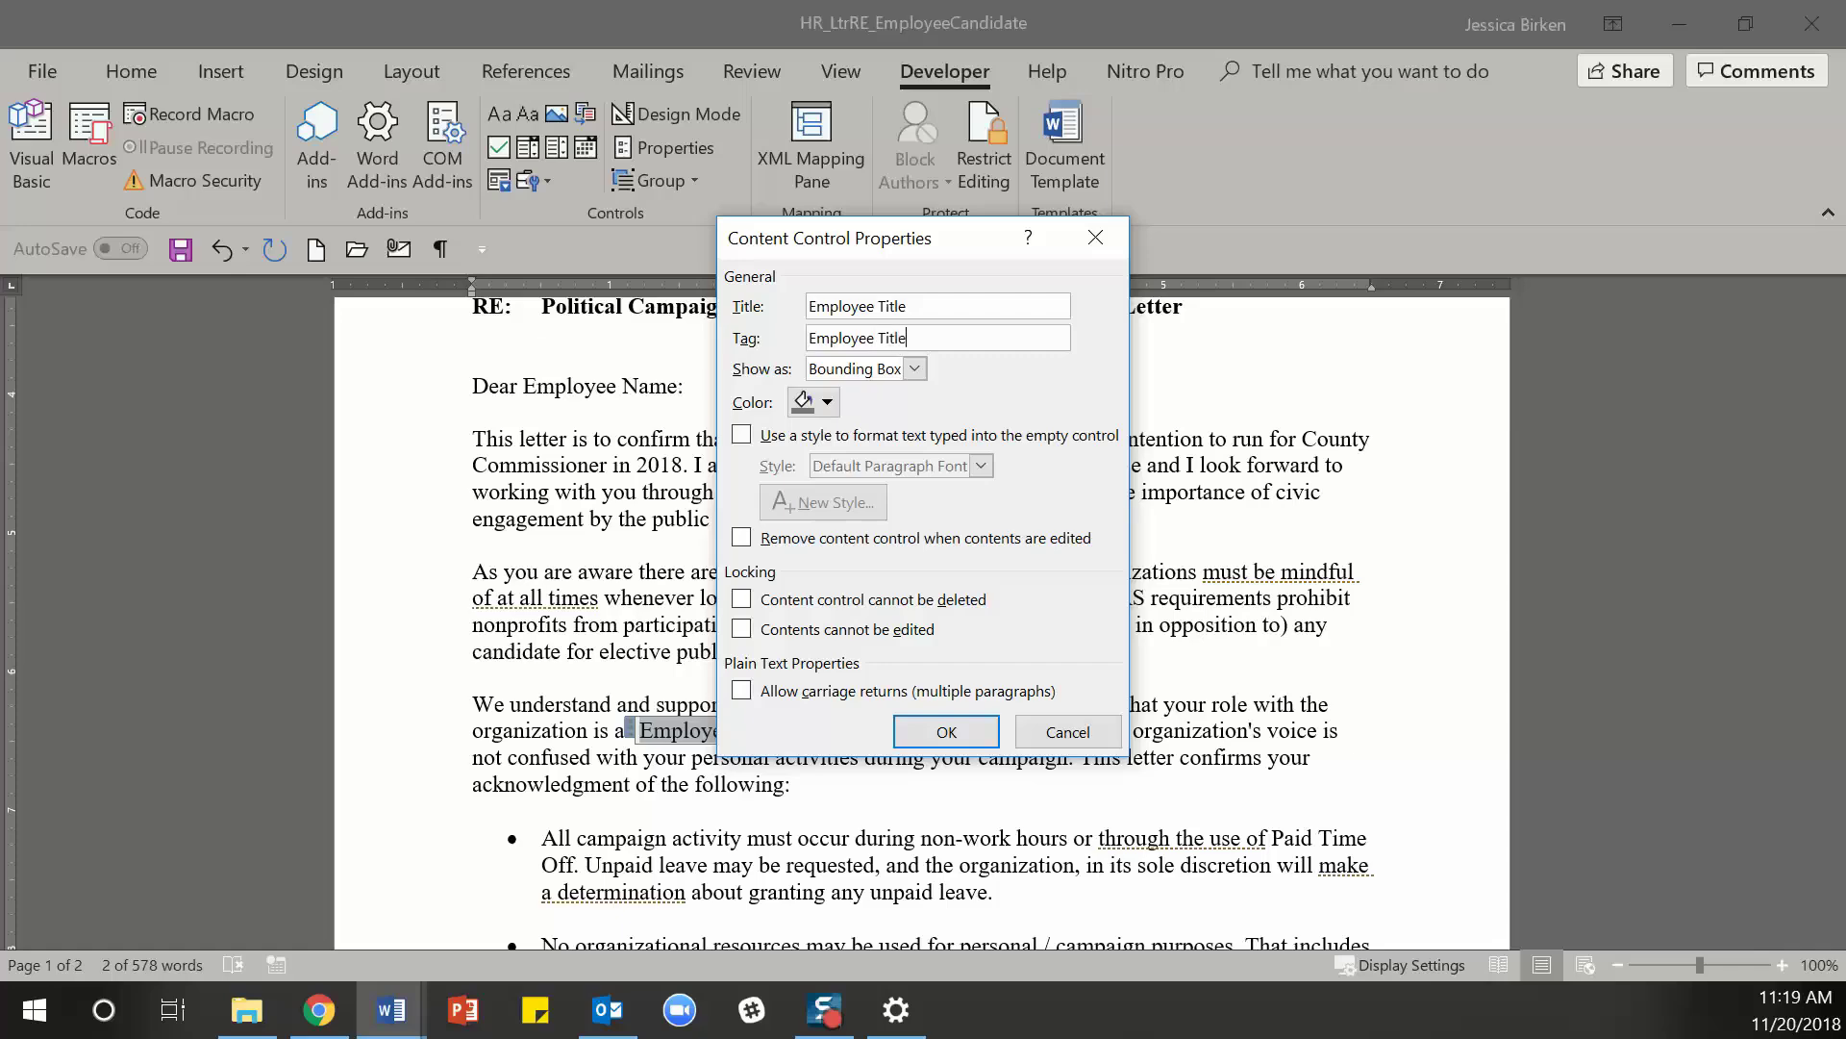
click(941, 730)
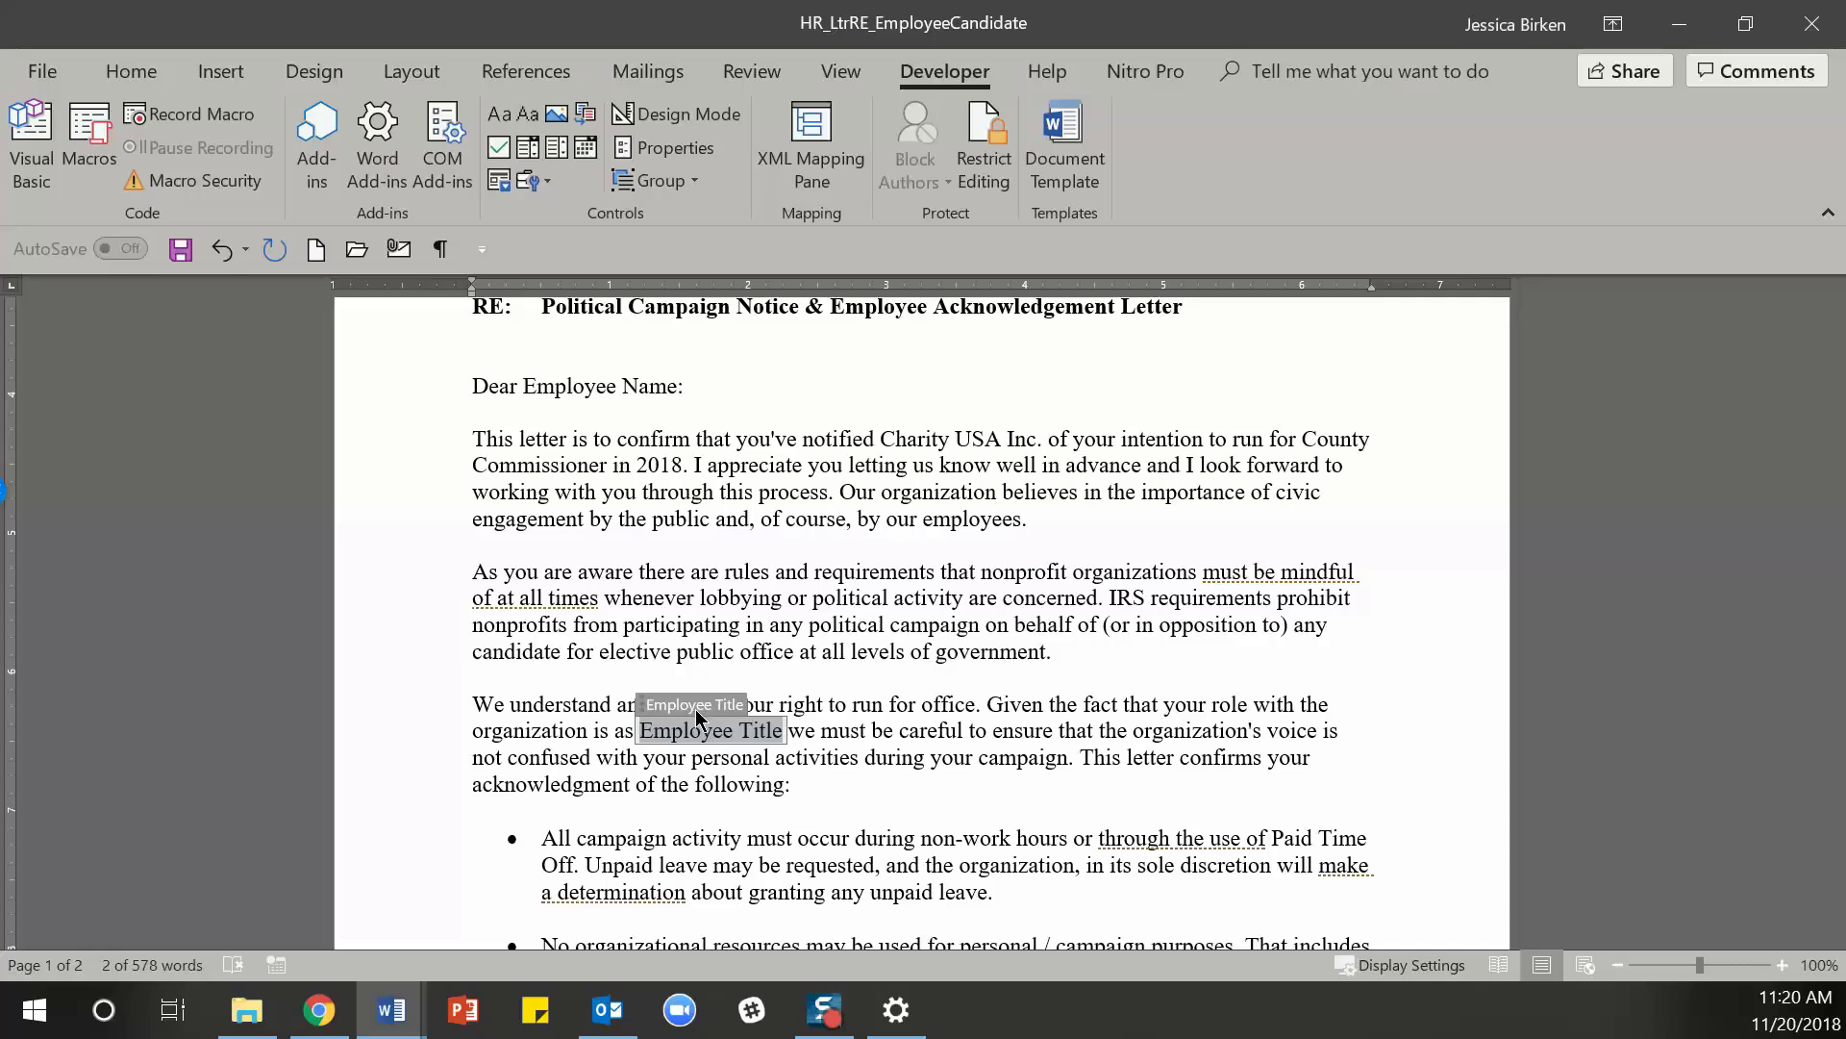
- Set the title and tag of the salutation's name content control to "Employee Name"
click(565, 387)
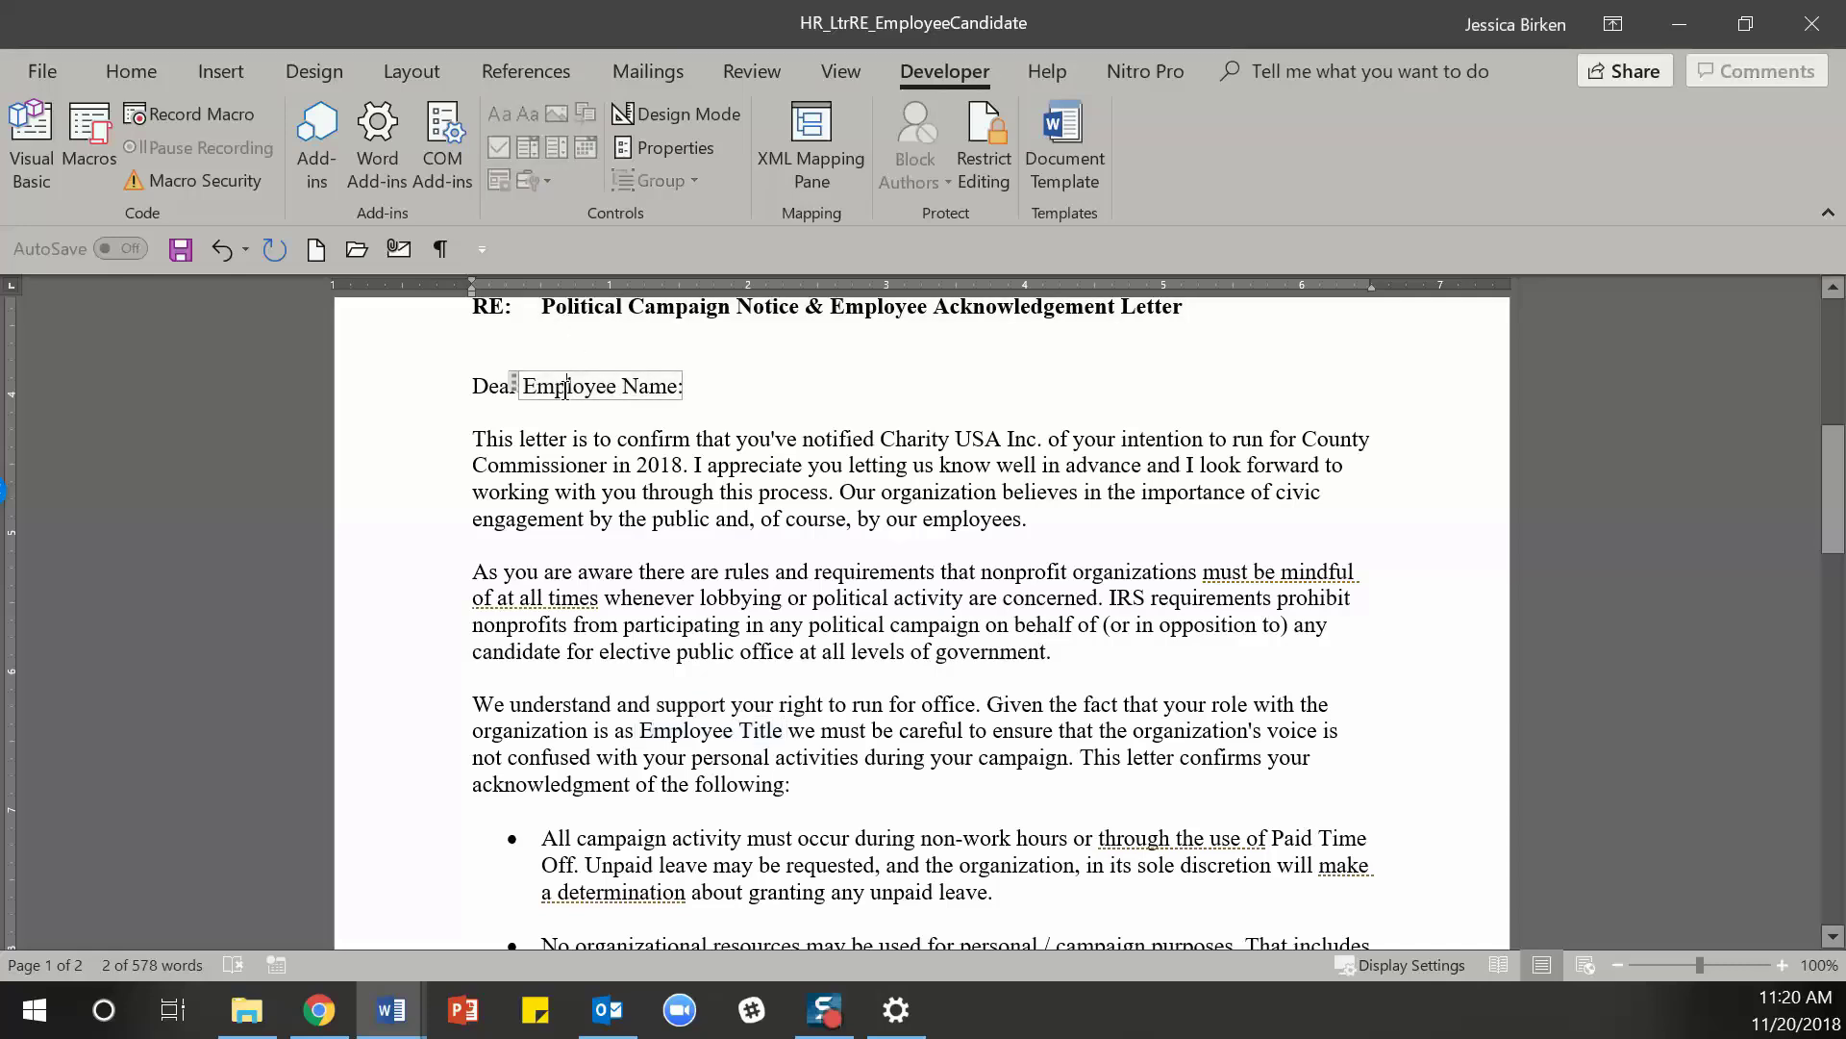
click(513, 386)
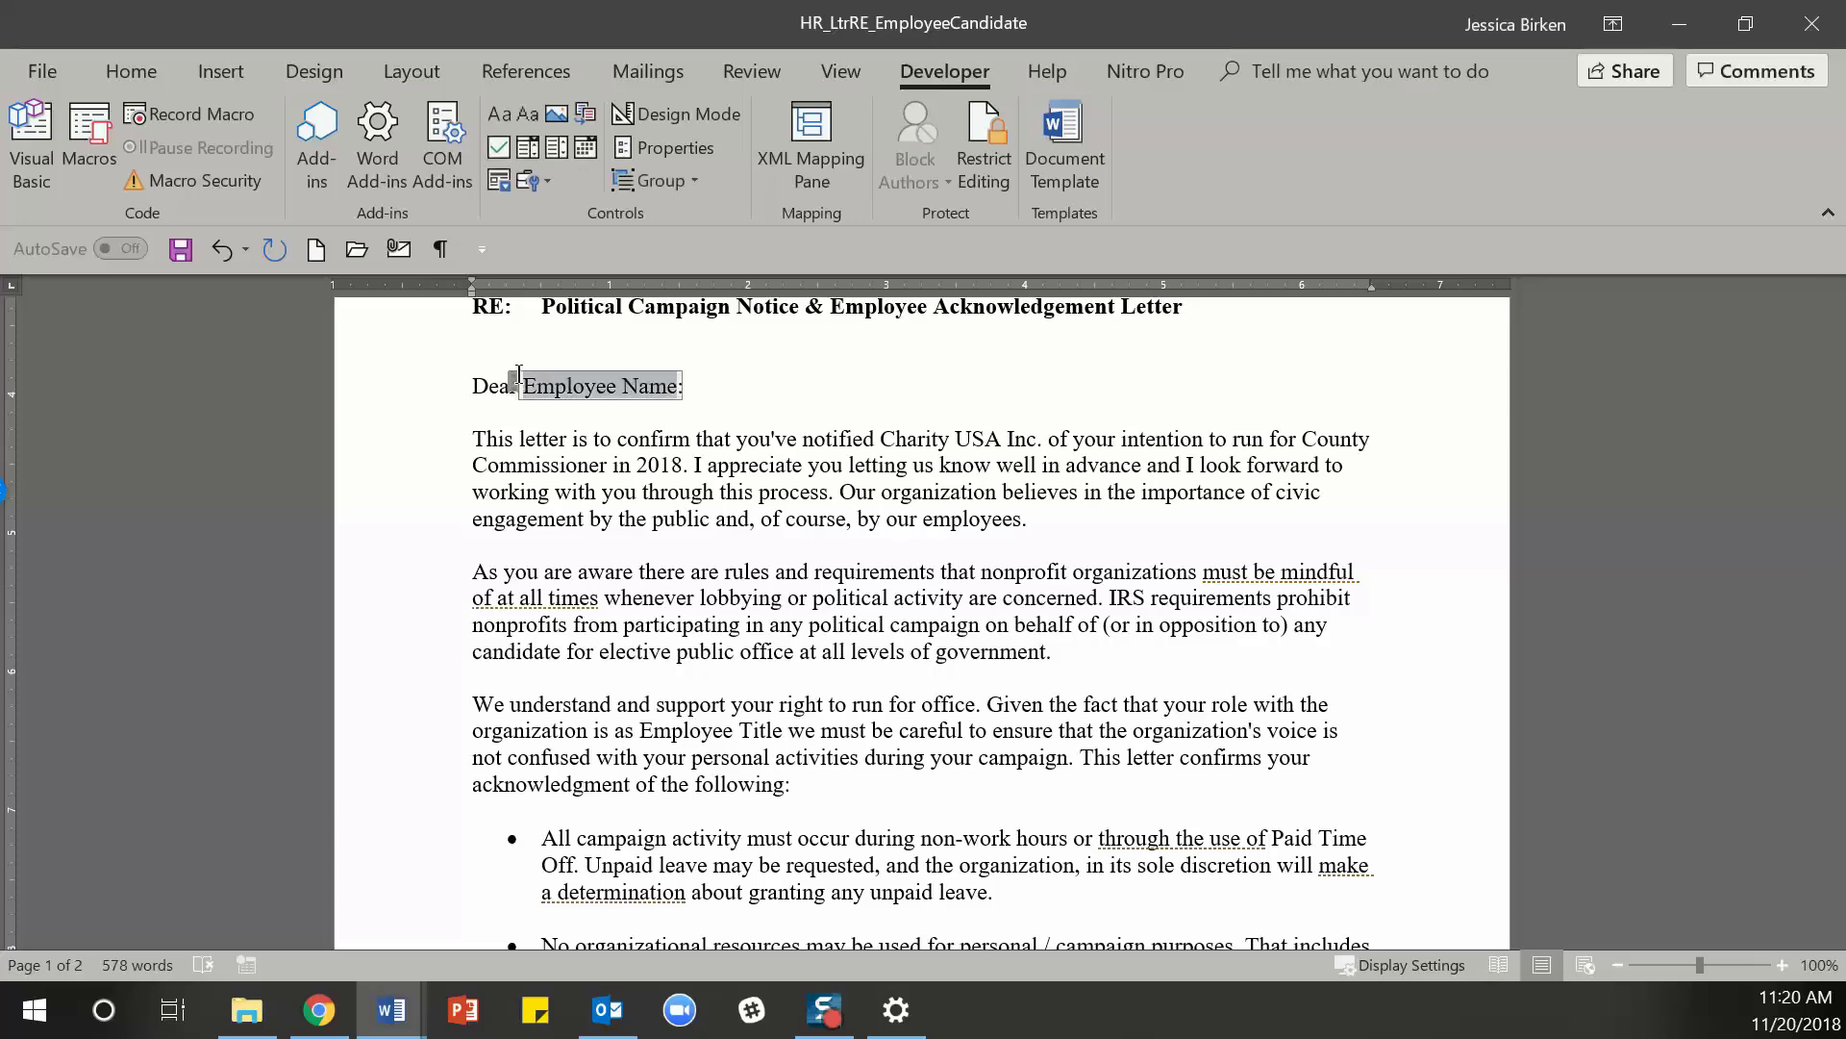
click(657, 153)
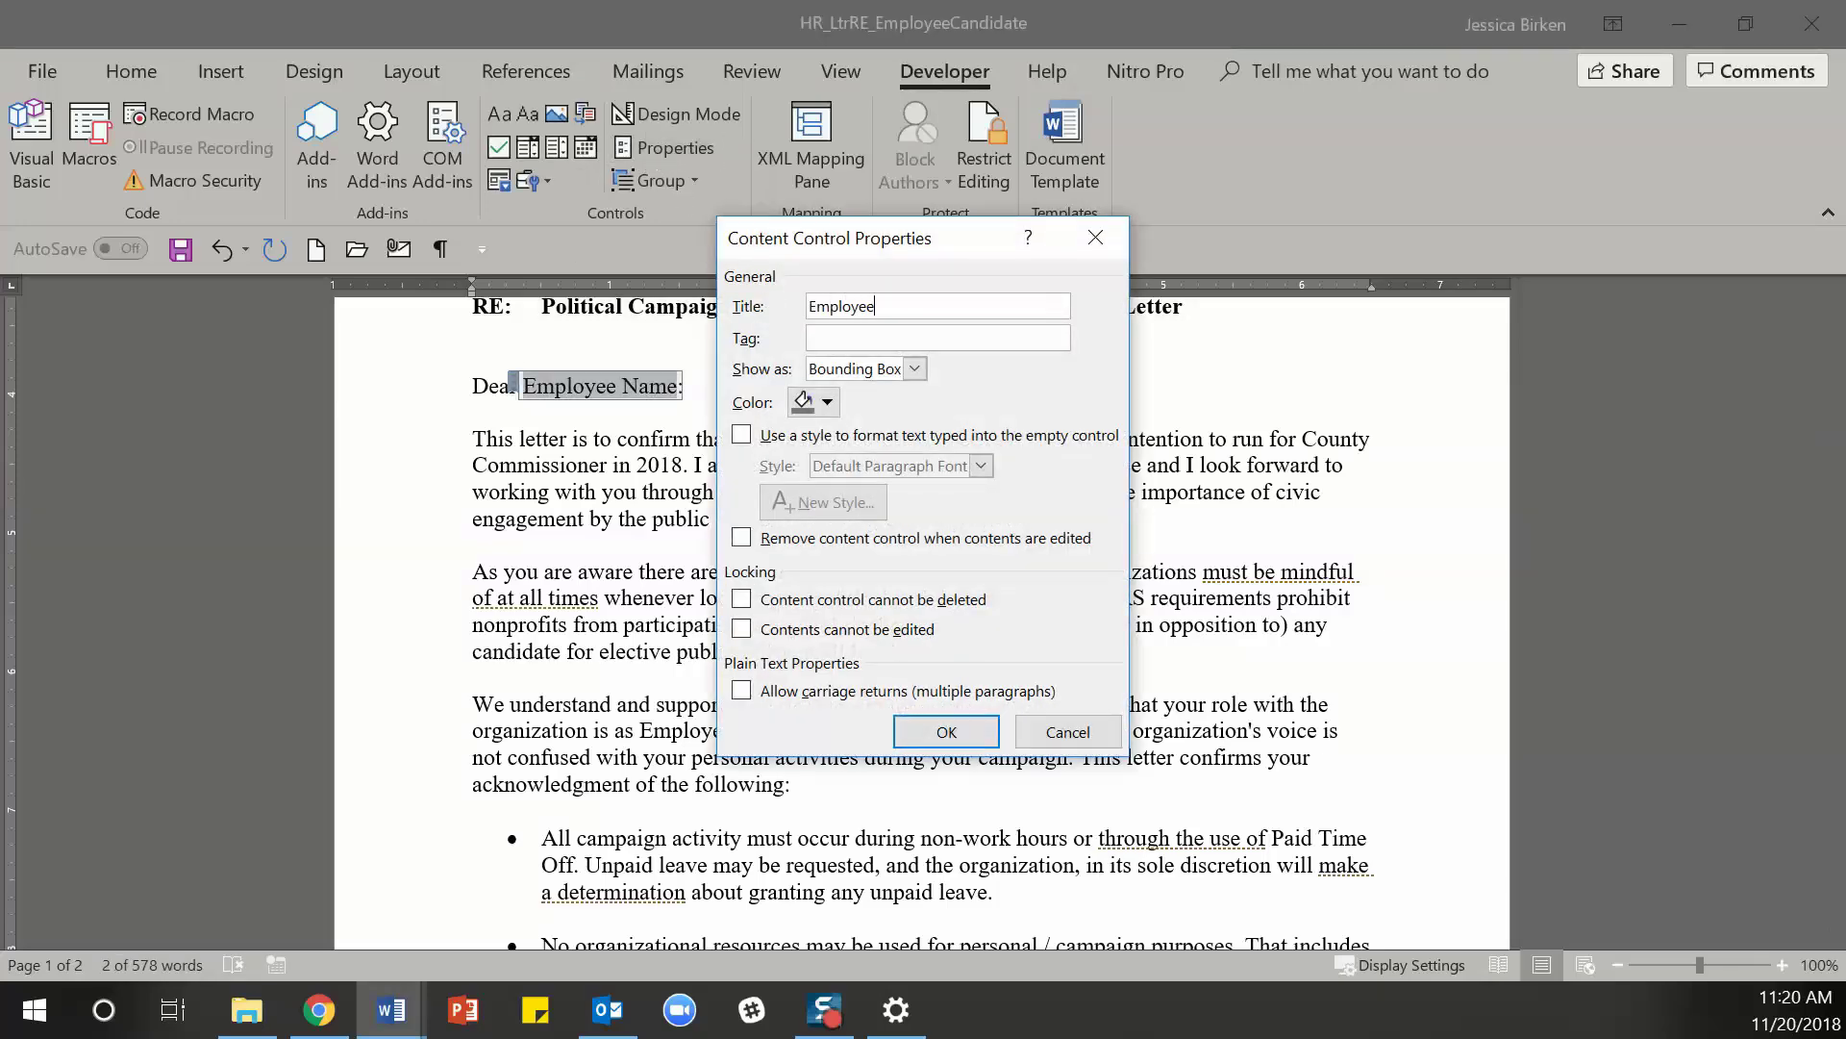
text(Employee N)
text(Employee Na)
click(977, 735)
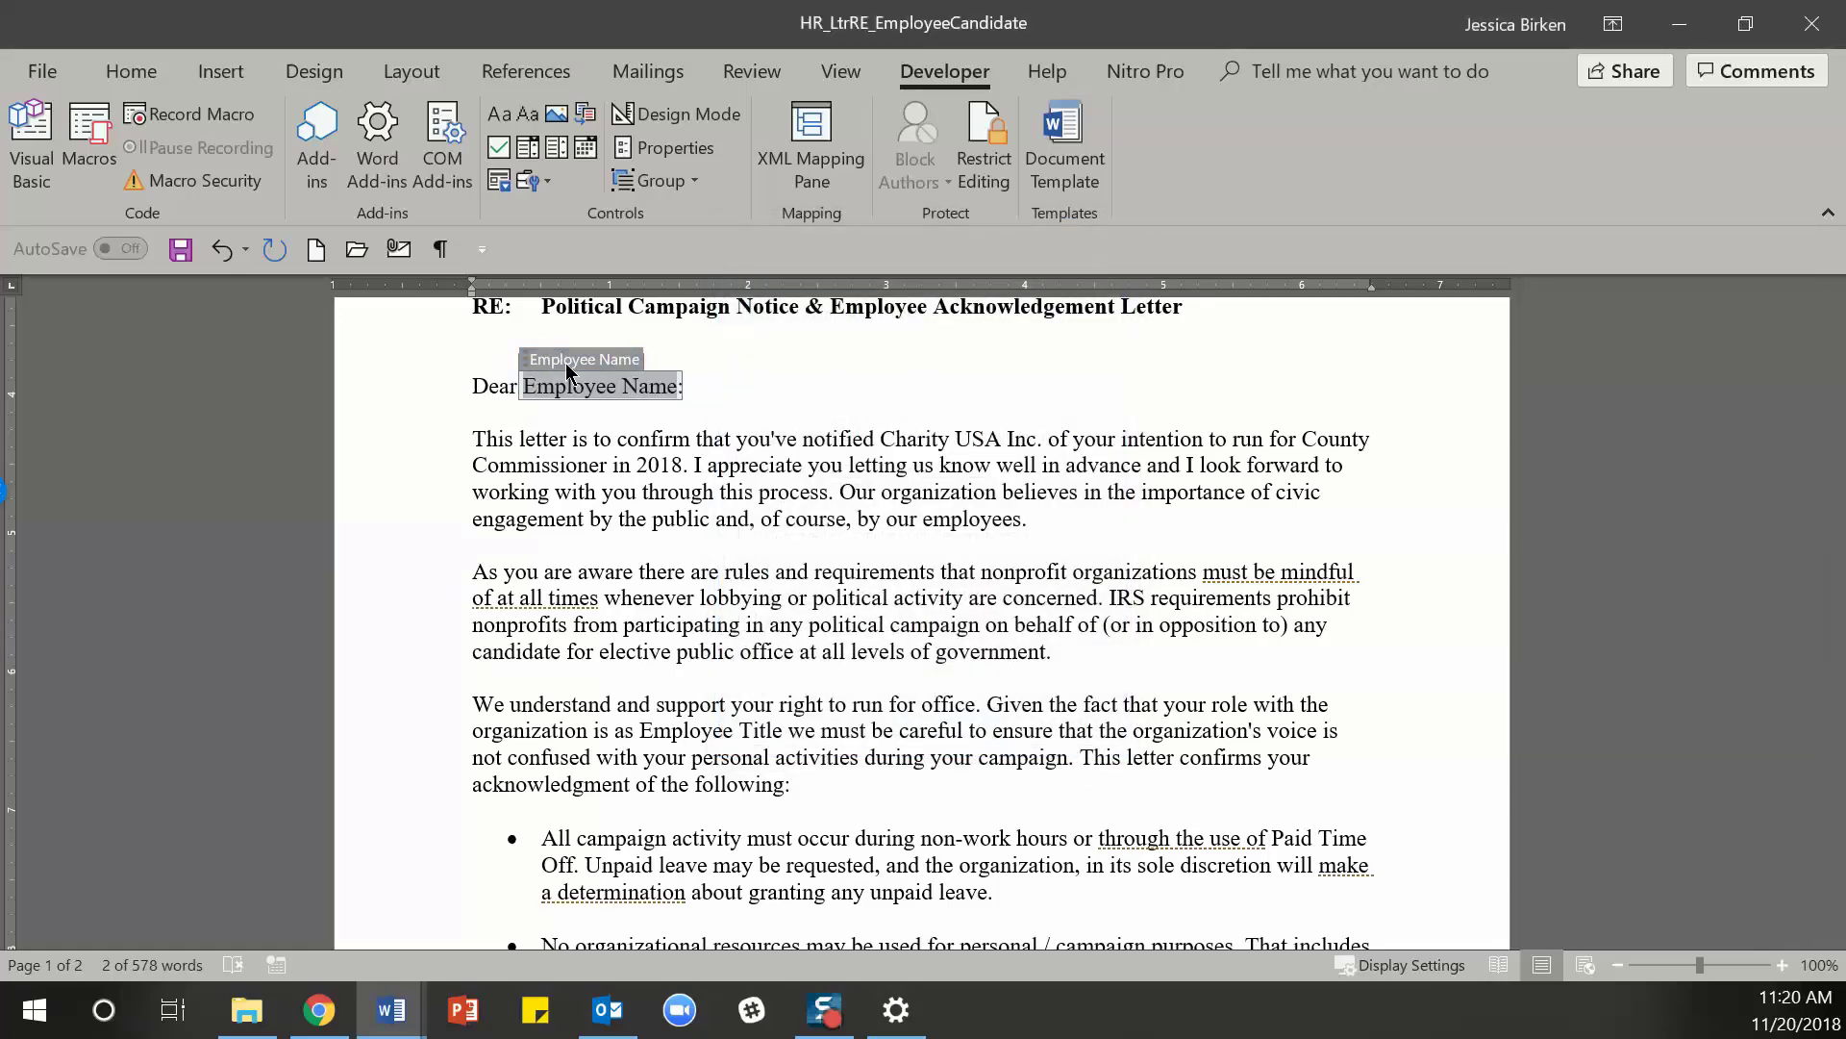
click(677, 731)
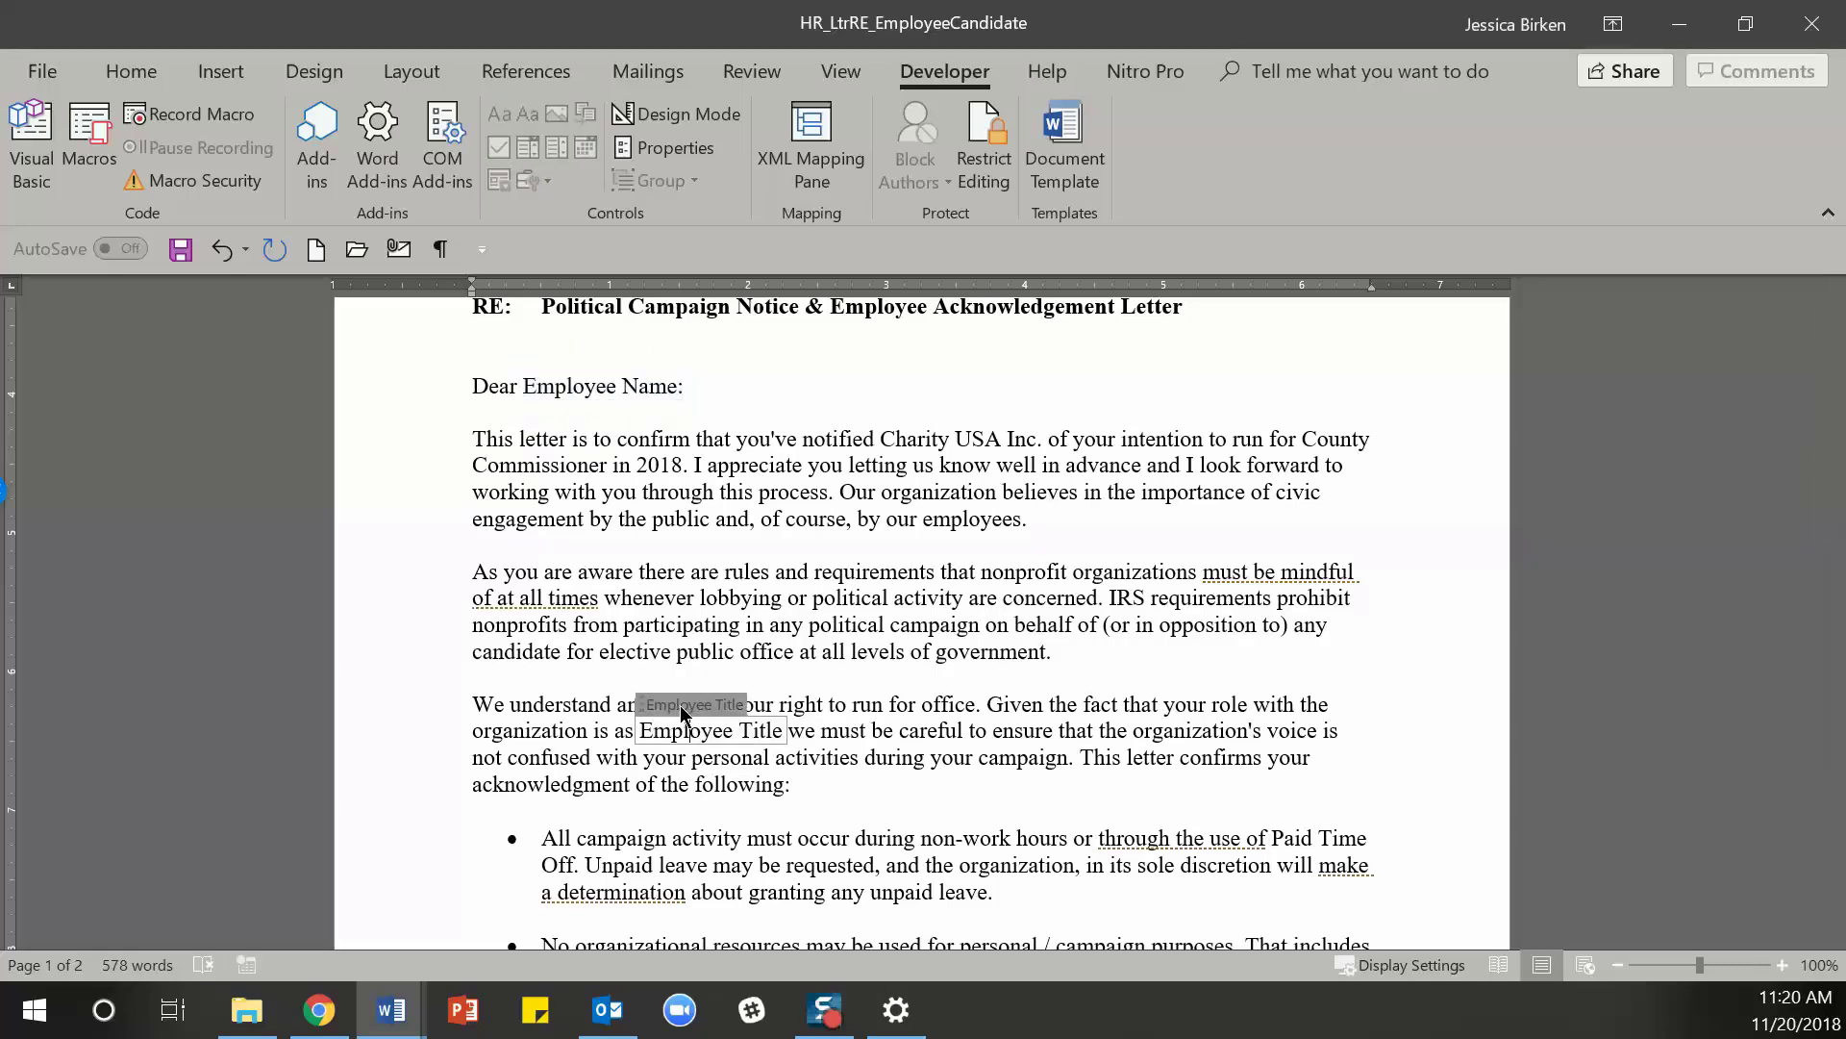
click(986, 776)
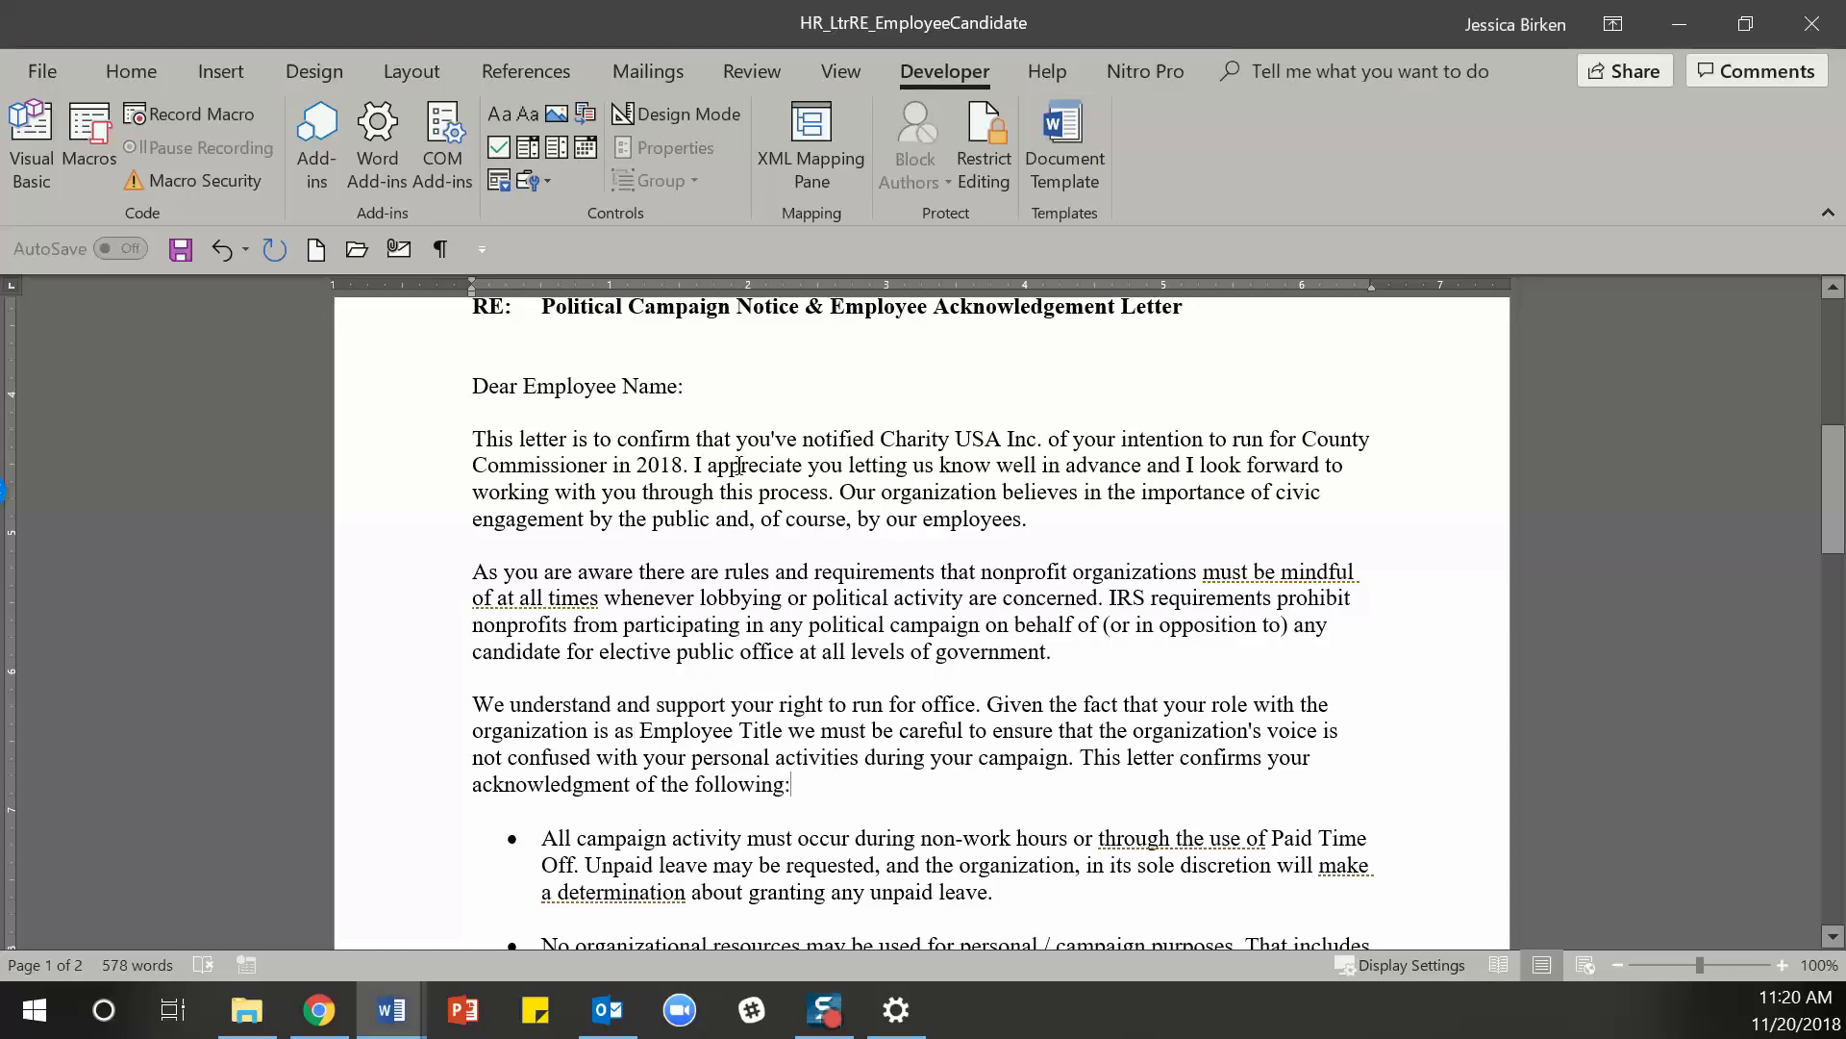
- Wrap the signatory's name, position and organization lines in a rich text content control and check its properties
scroll(974, 740, down, 12)
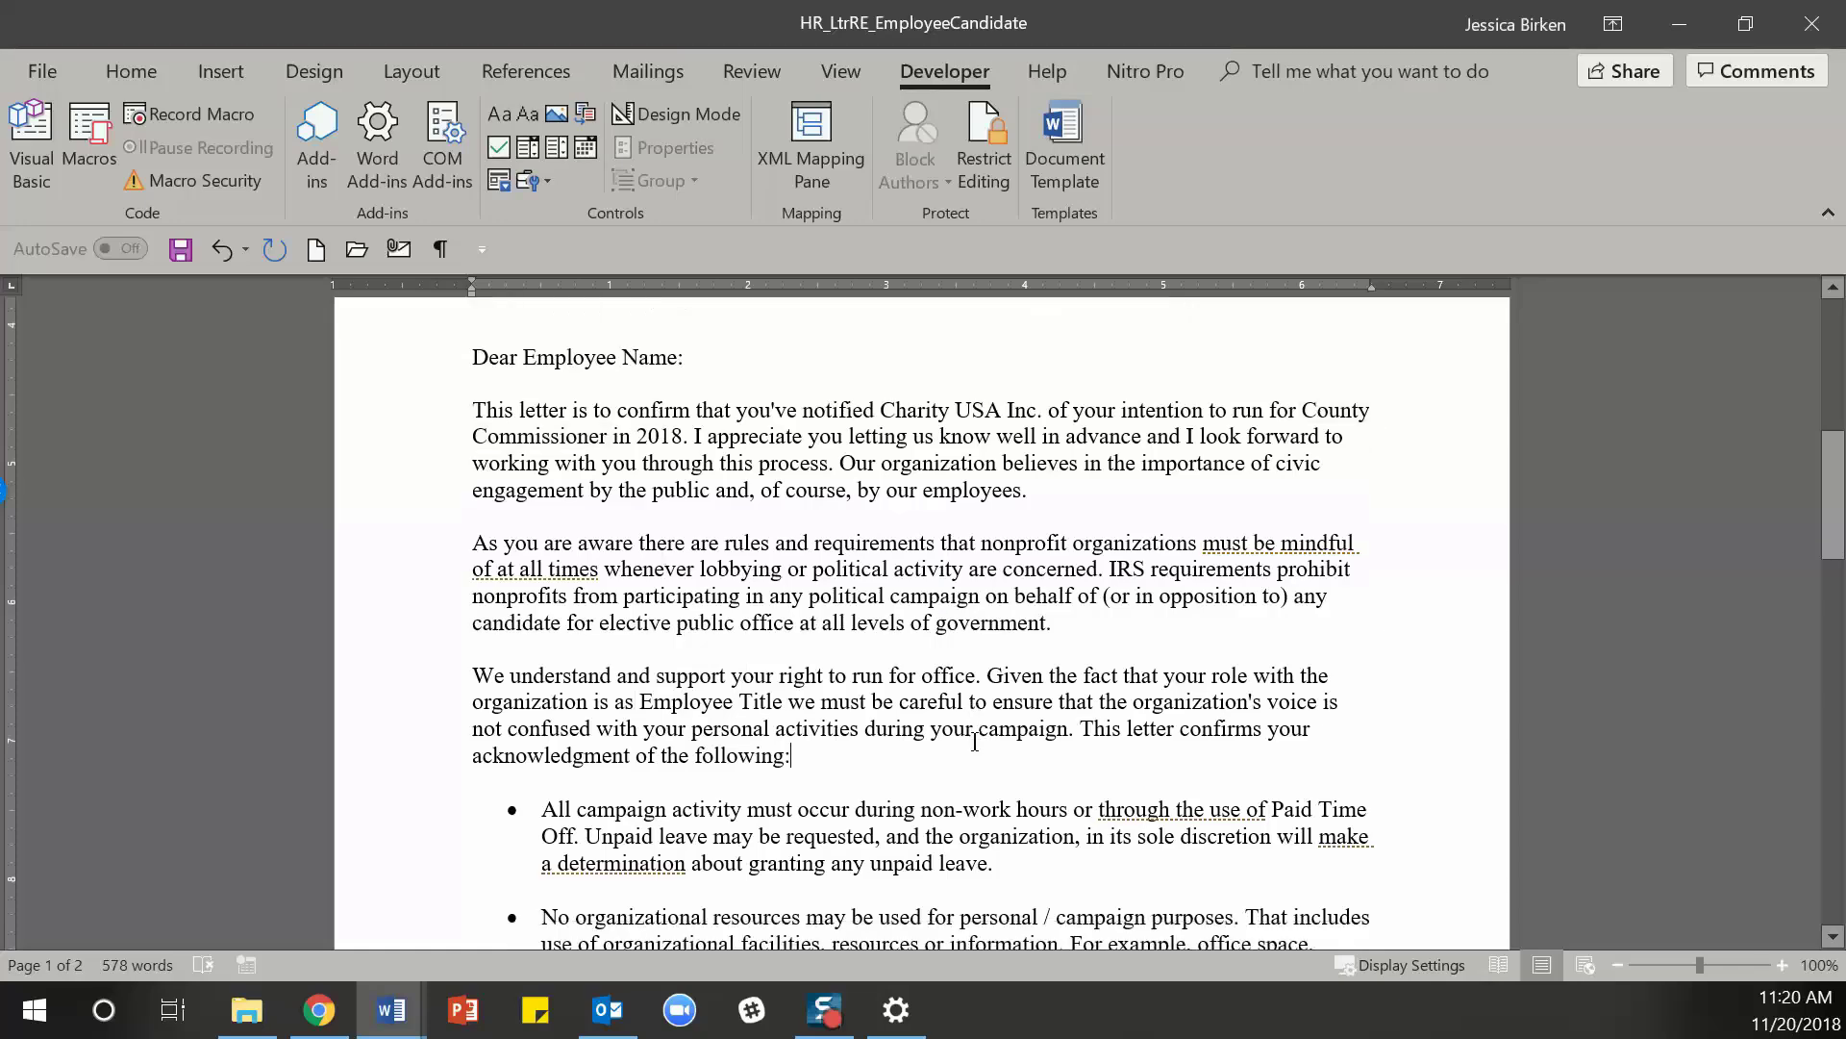
scroll(1045, 695, down, 5)
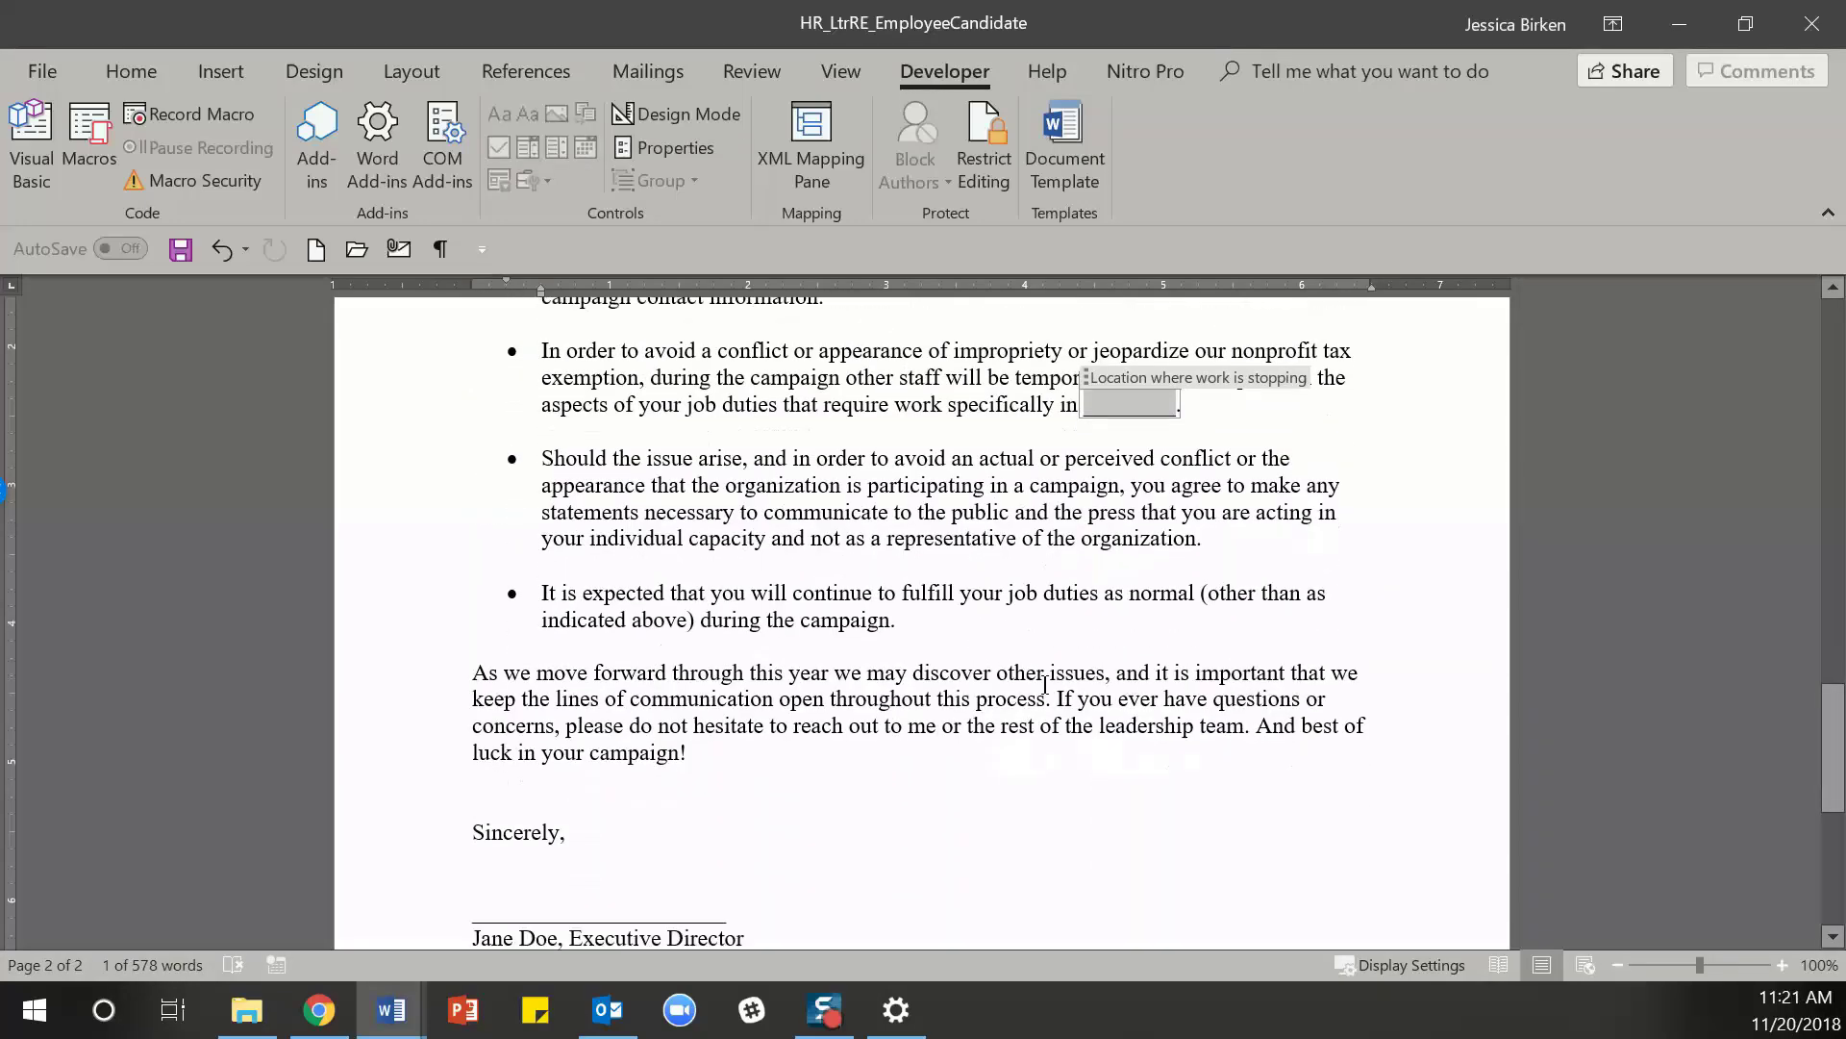
scroll(1043, 682, down, 1)
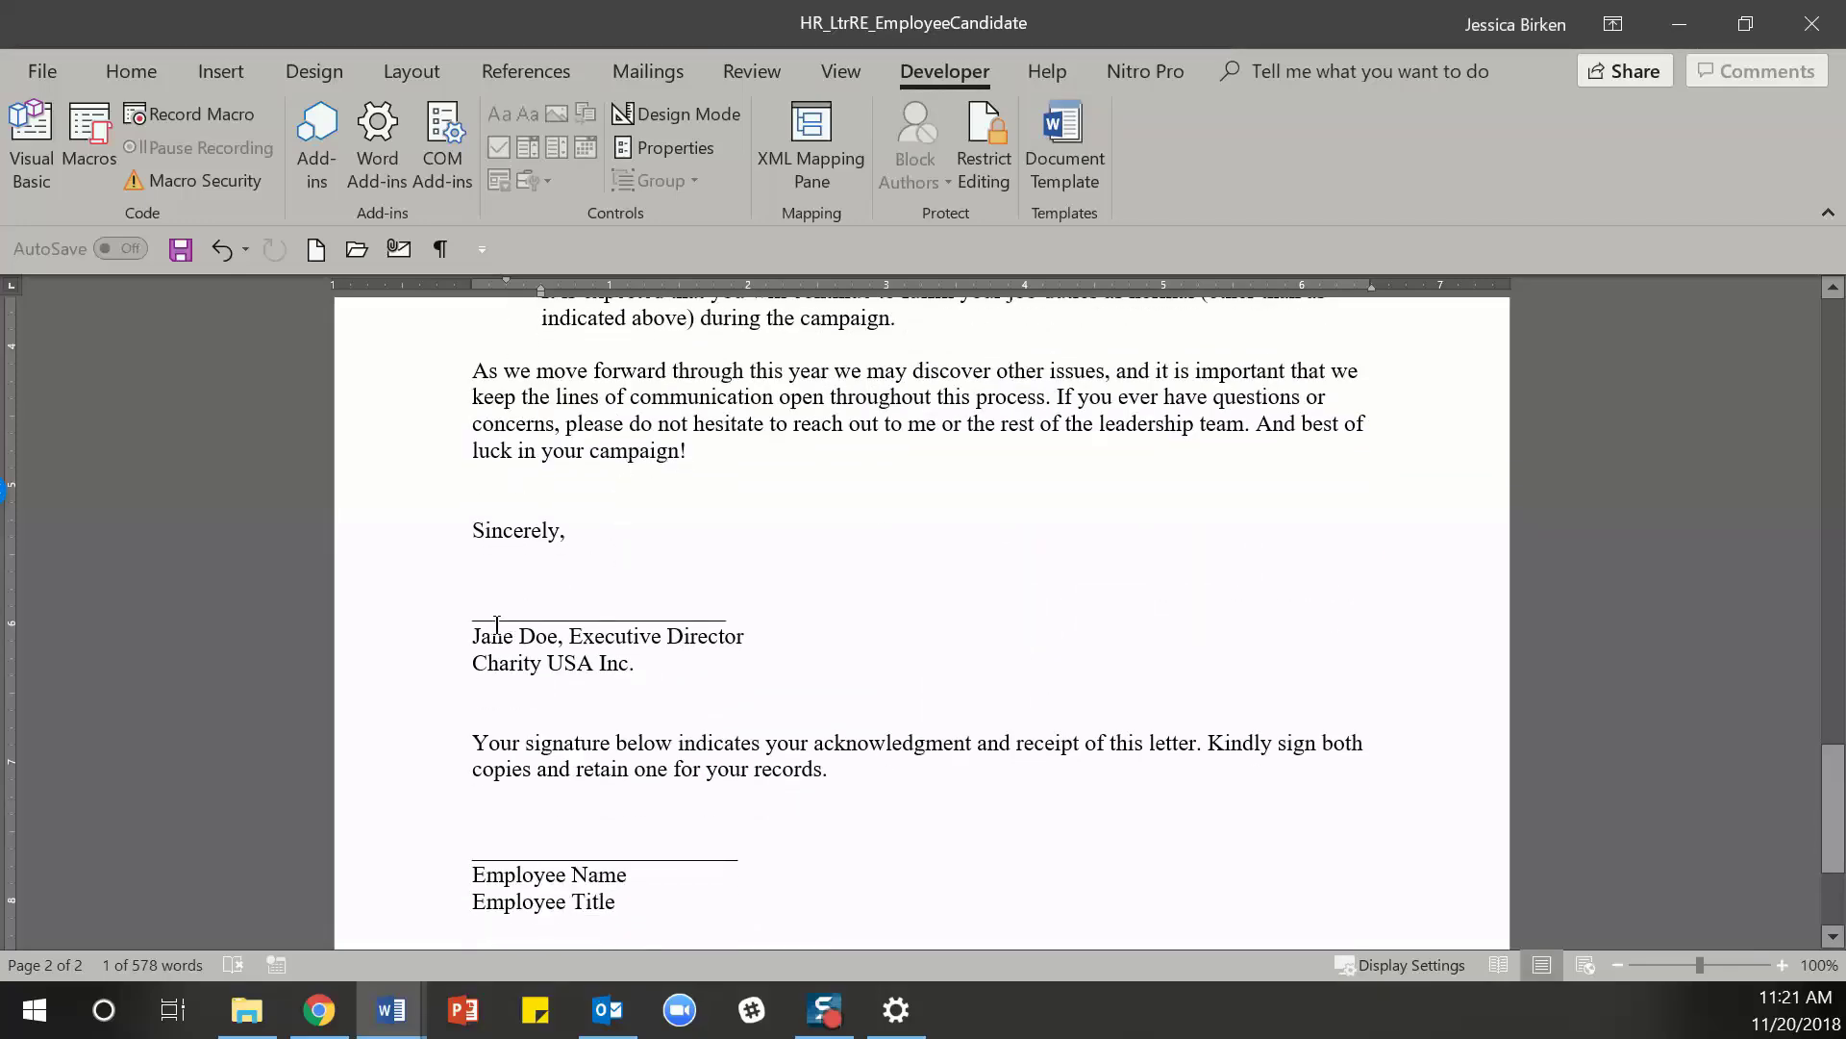
mouse_move(475, 638)
mouse_down()
mouse_move(673, 642)
mouse_move(647, 659)
mouse_up()
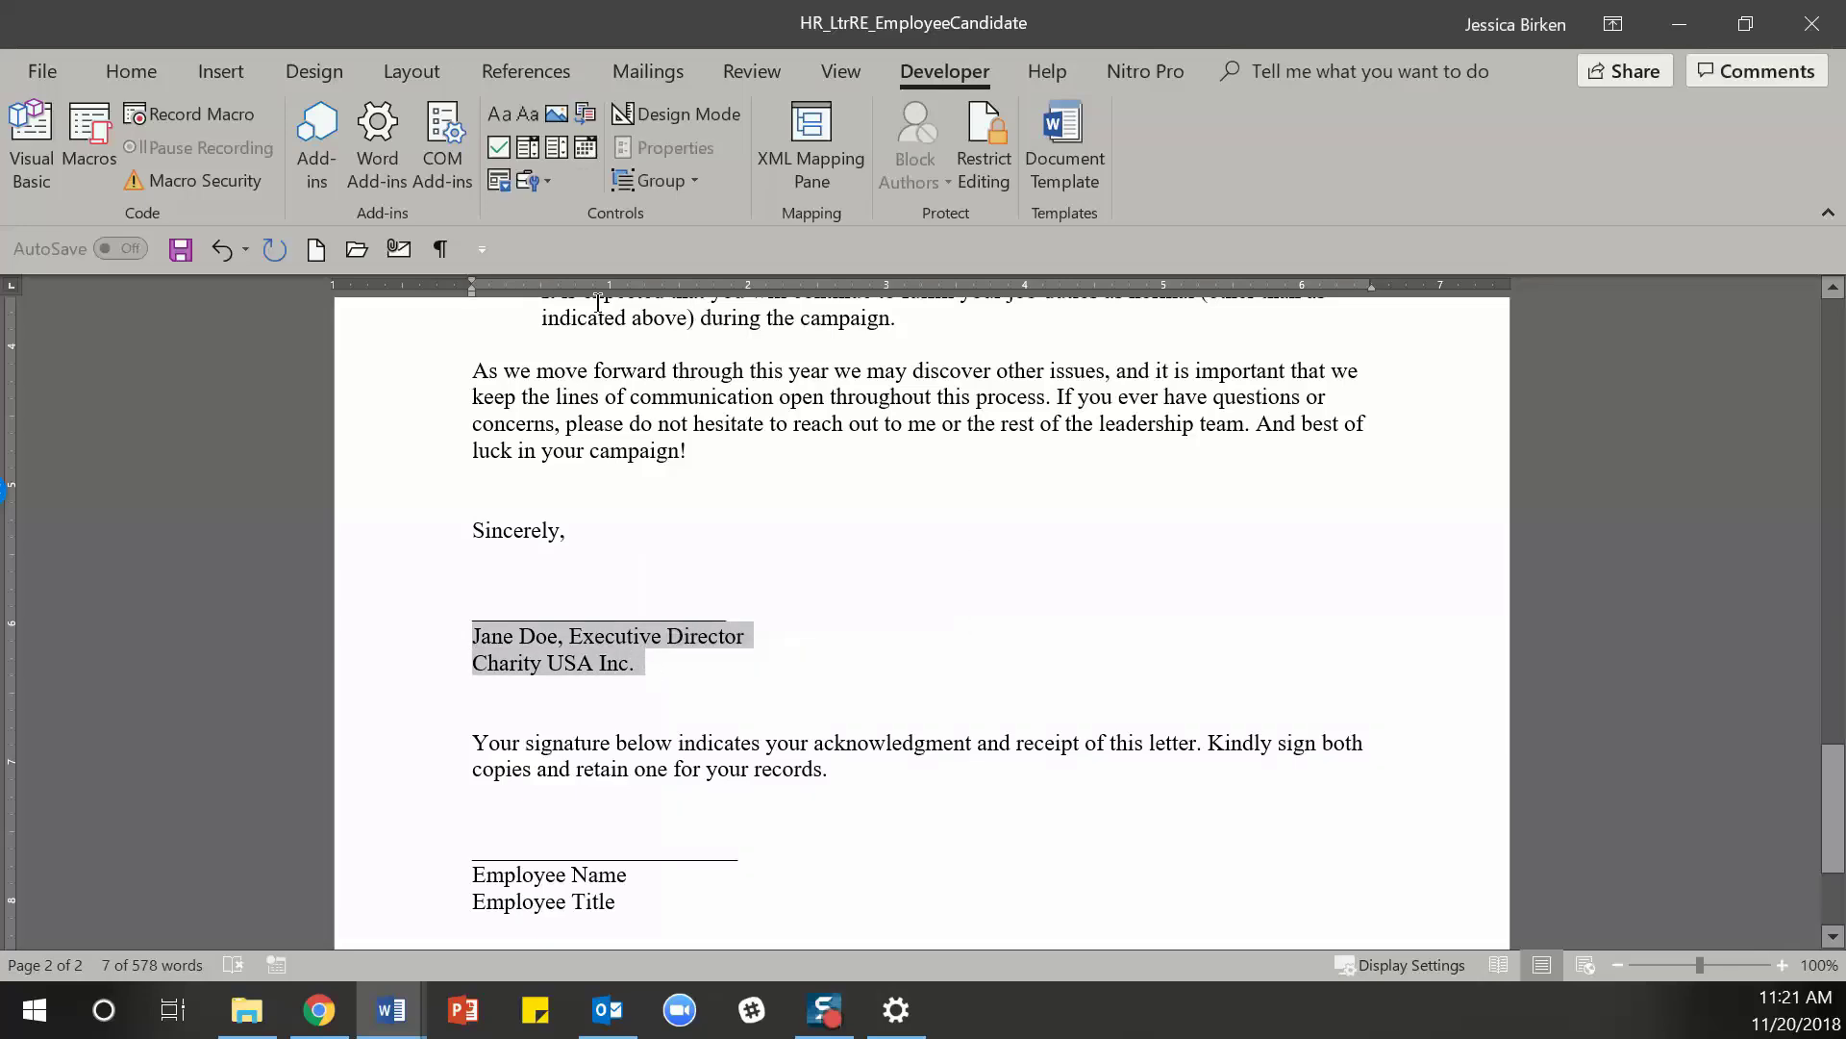
click(500, 115)
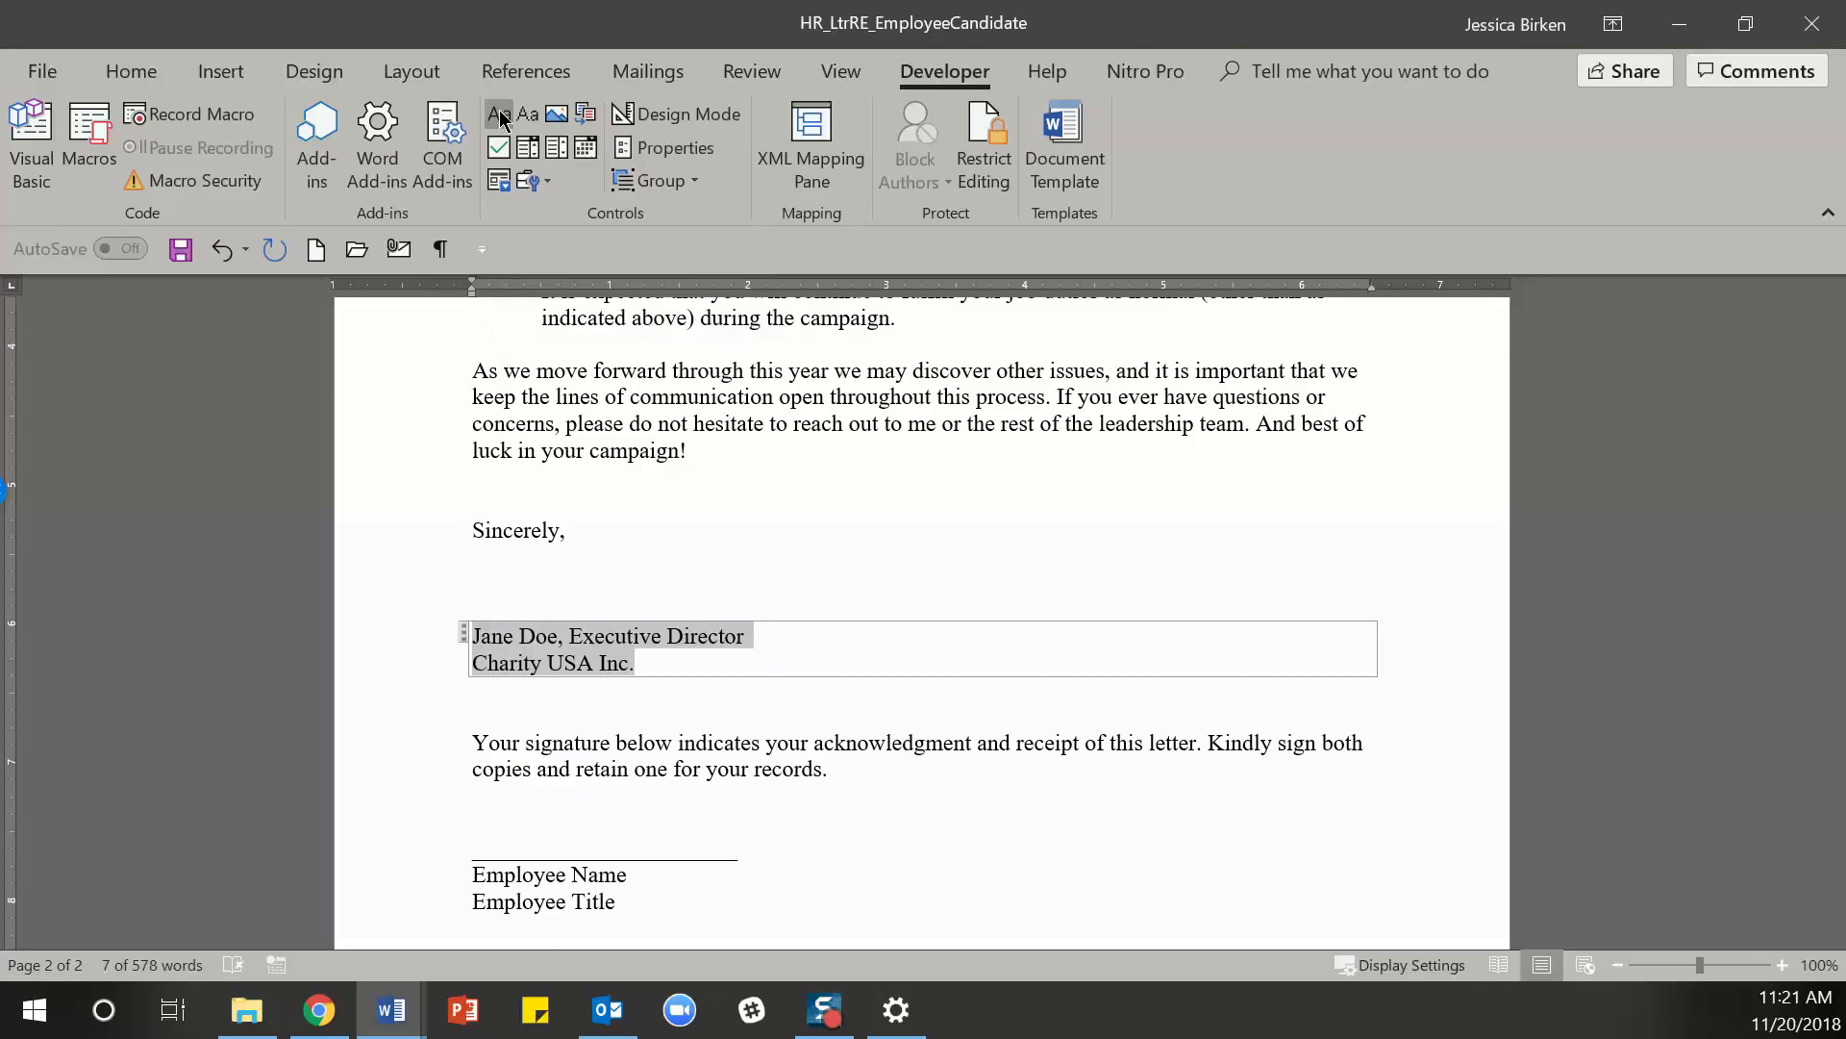
click(688, 152)
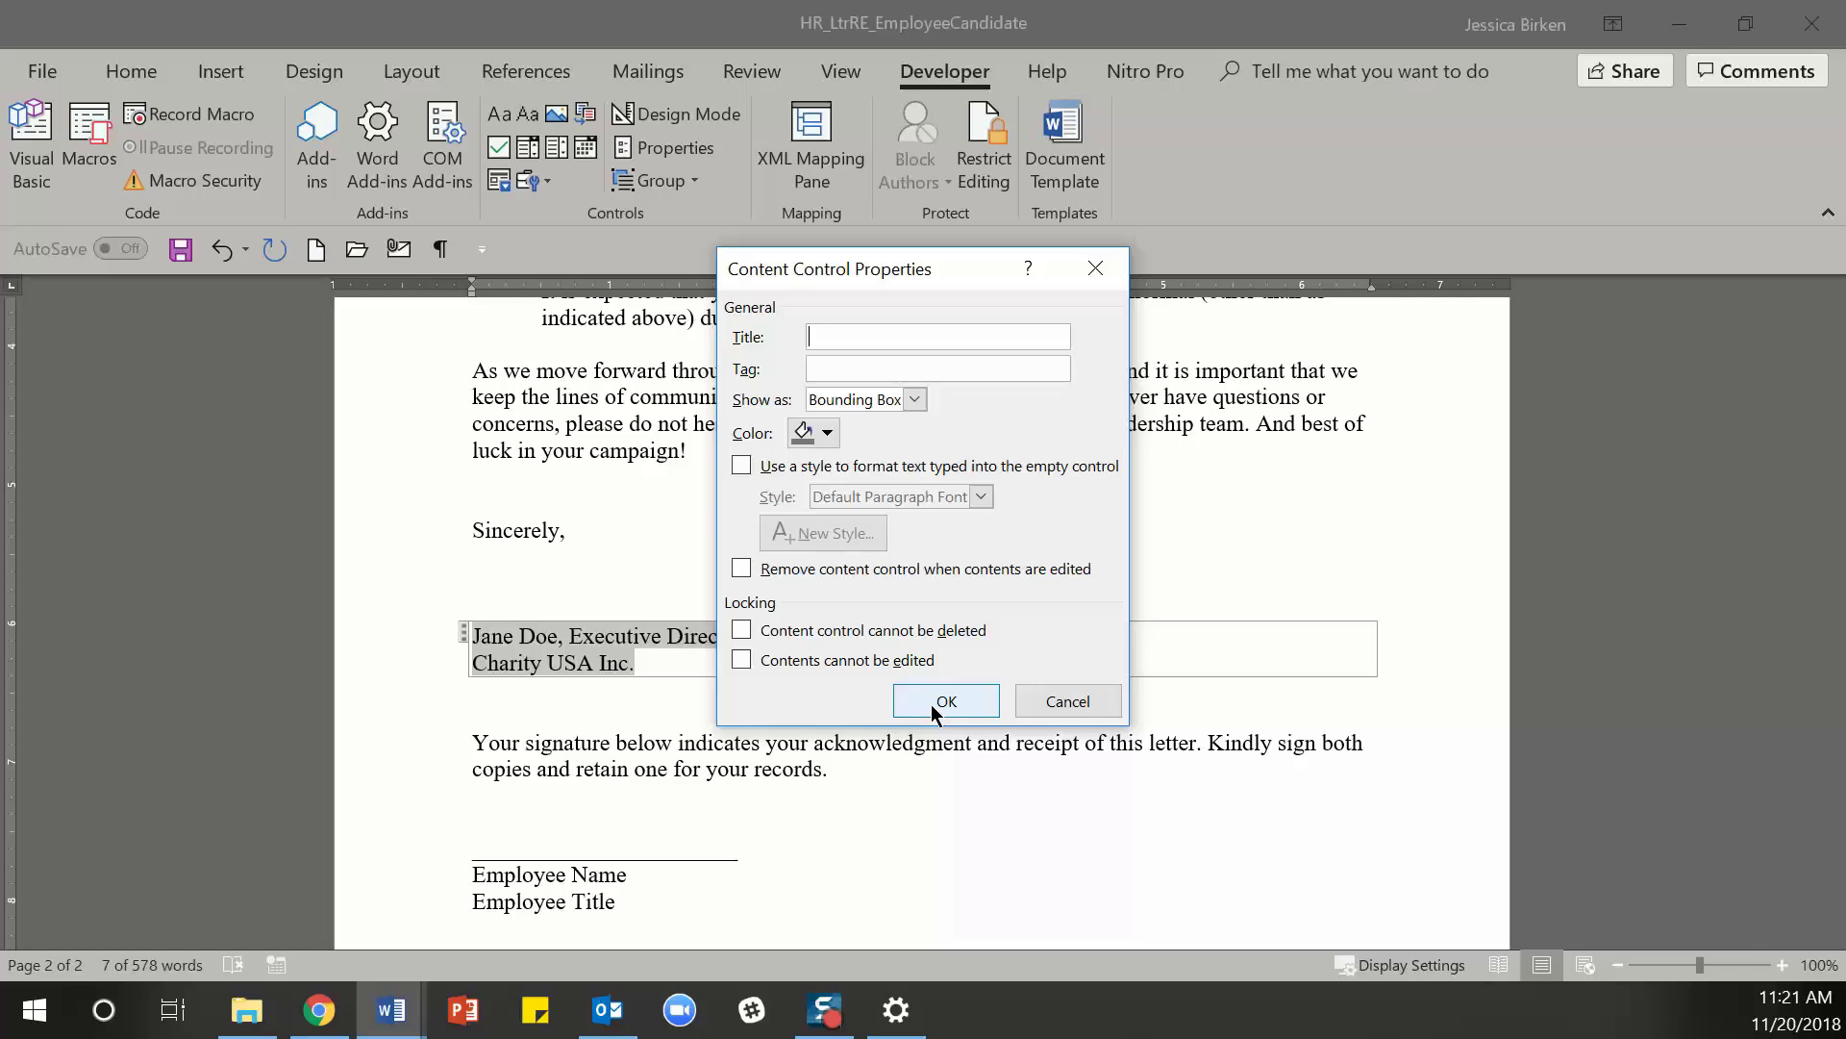
click(1060, 704)
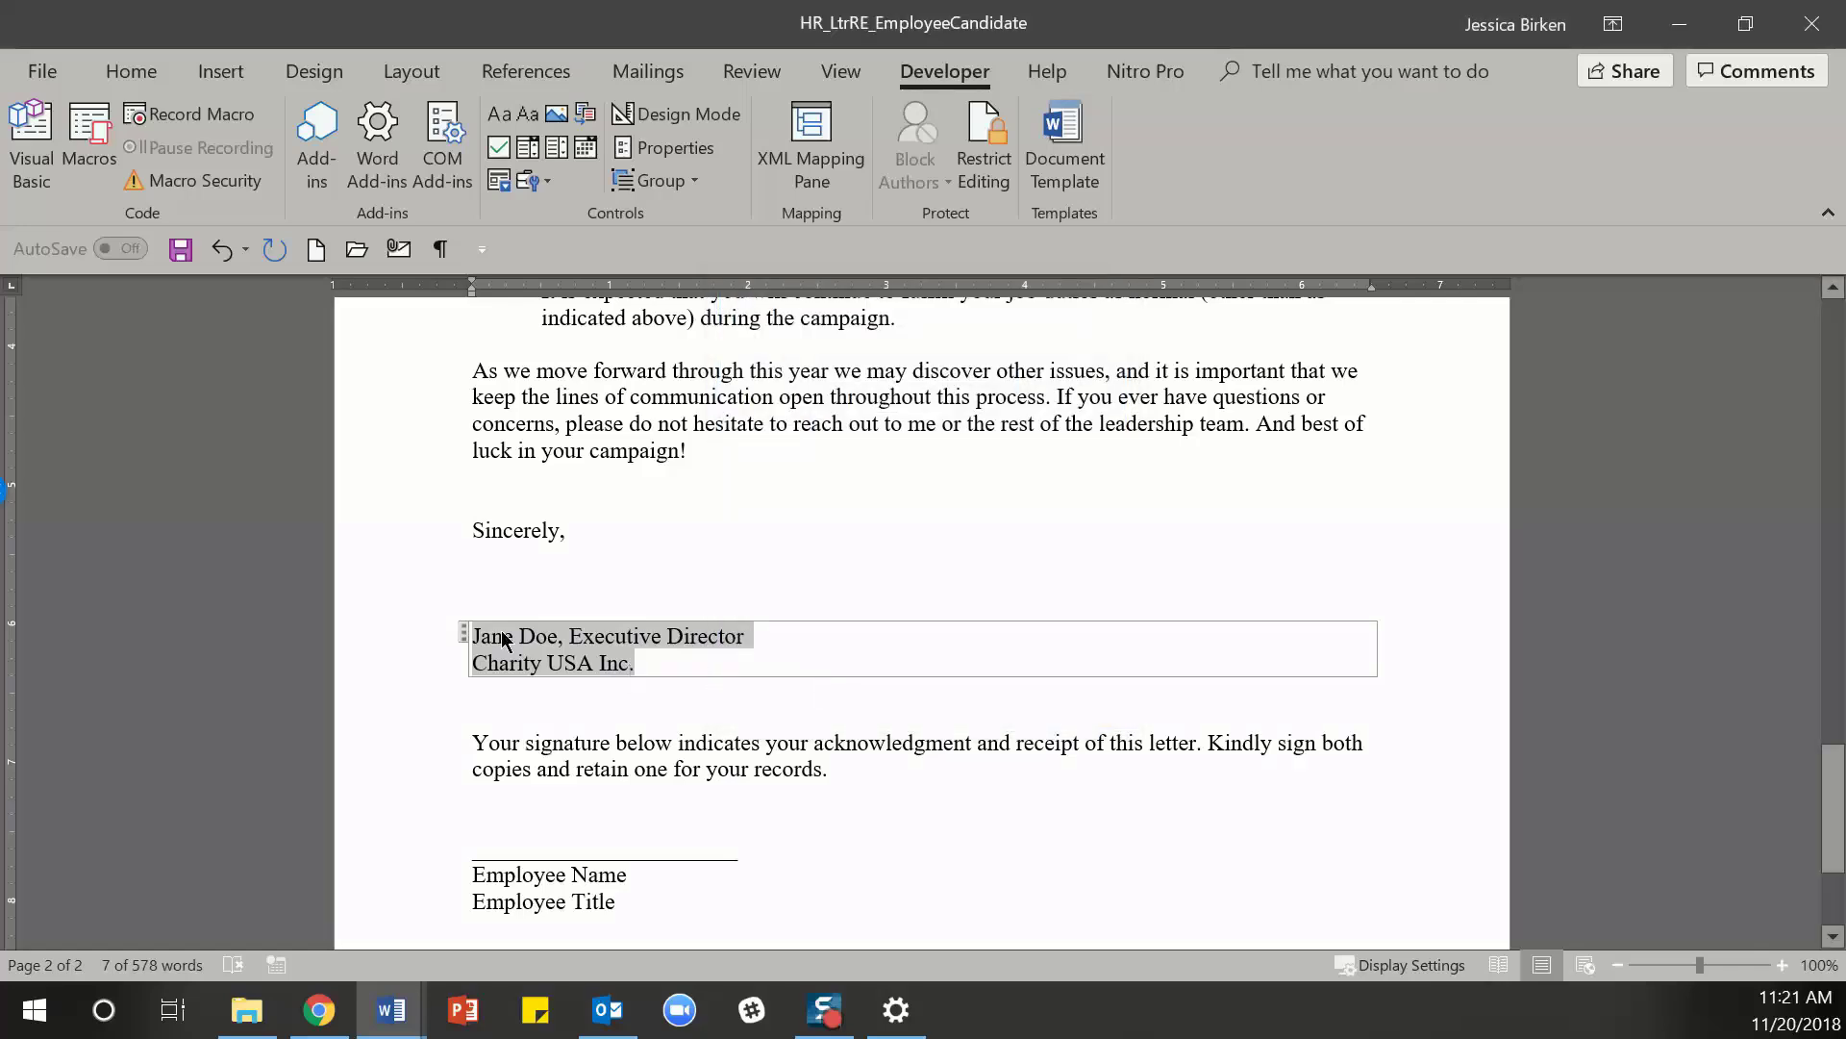
click(708, 638)
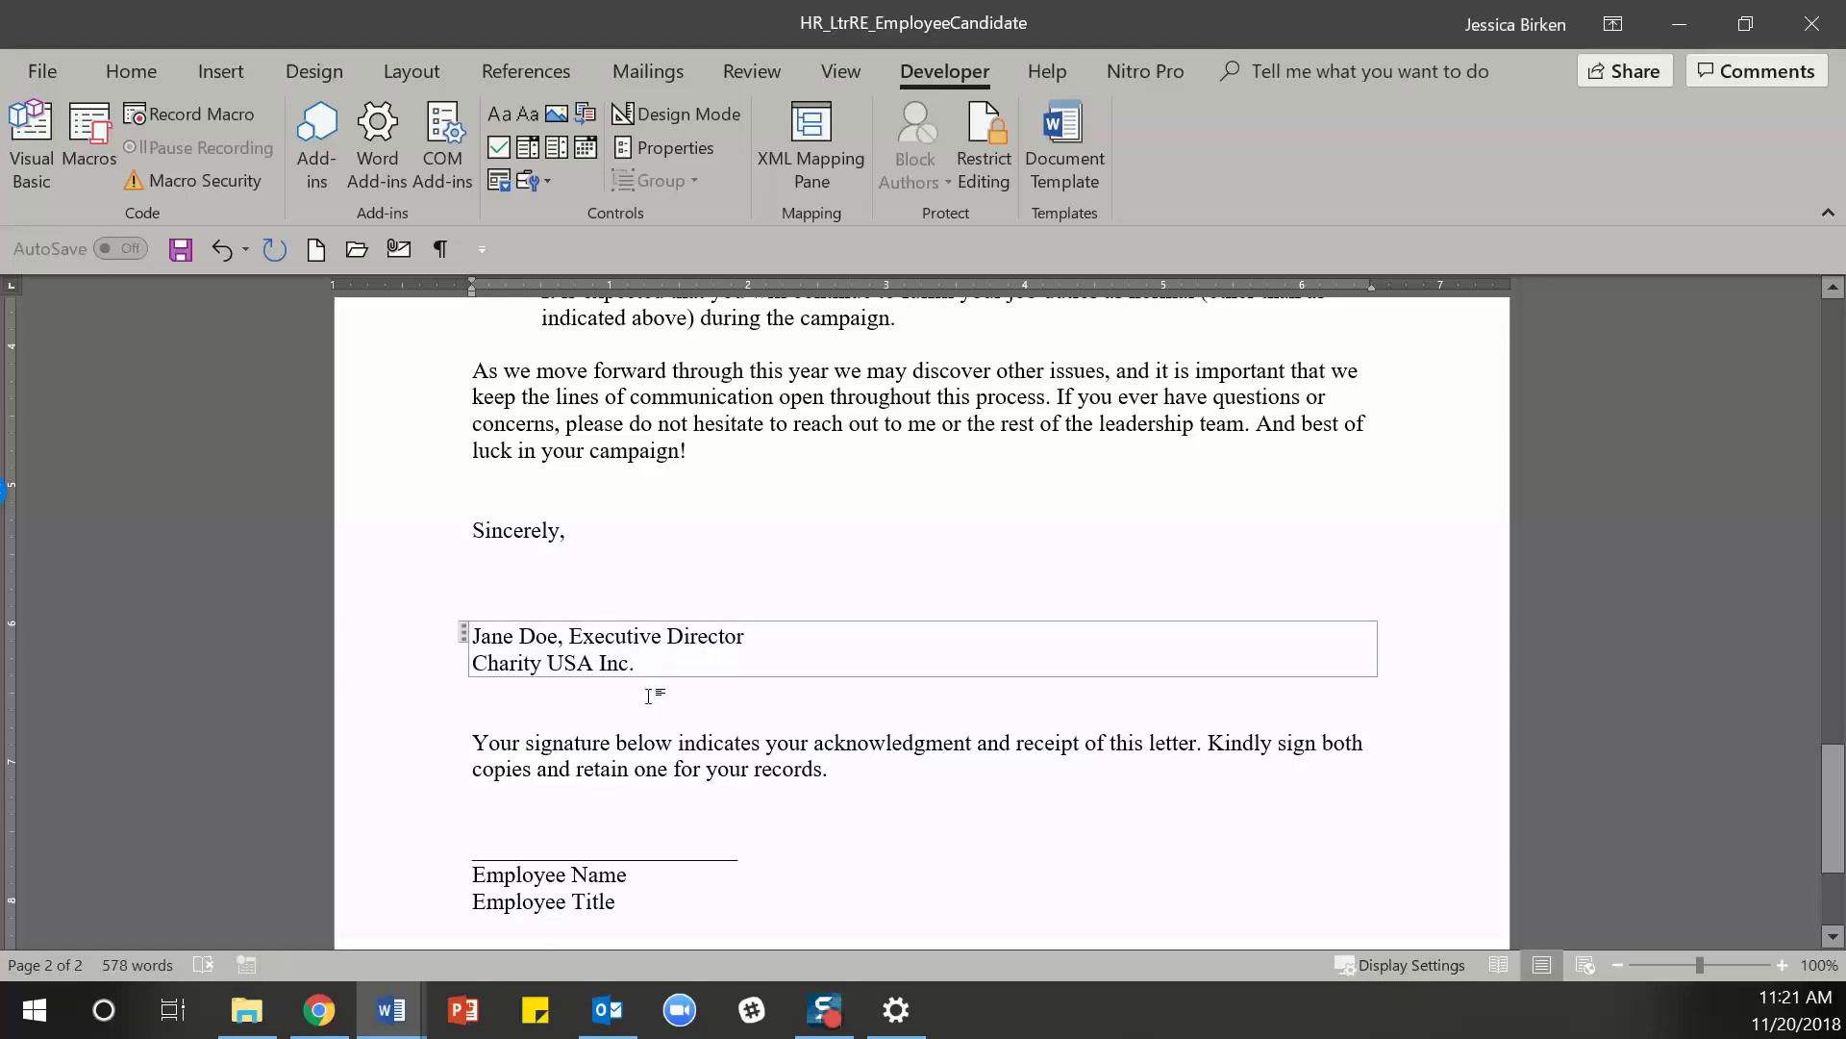
- Copy the two lines of signatory text and delete the rich text content control together with its contents
triple_click(491, 642)
key(ctrl+c)
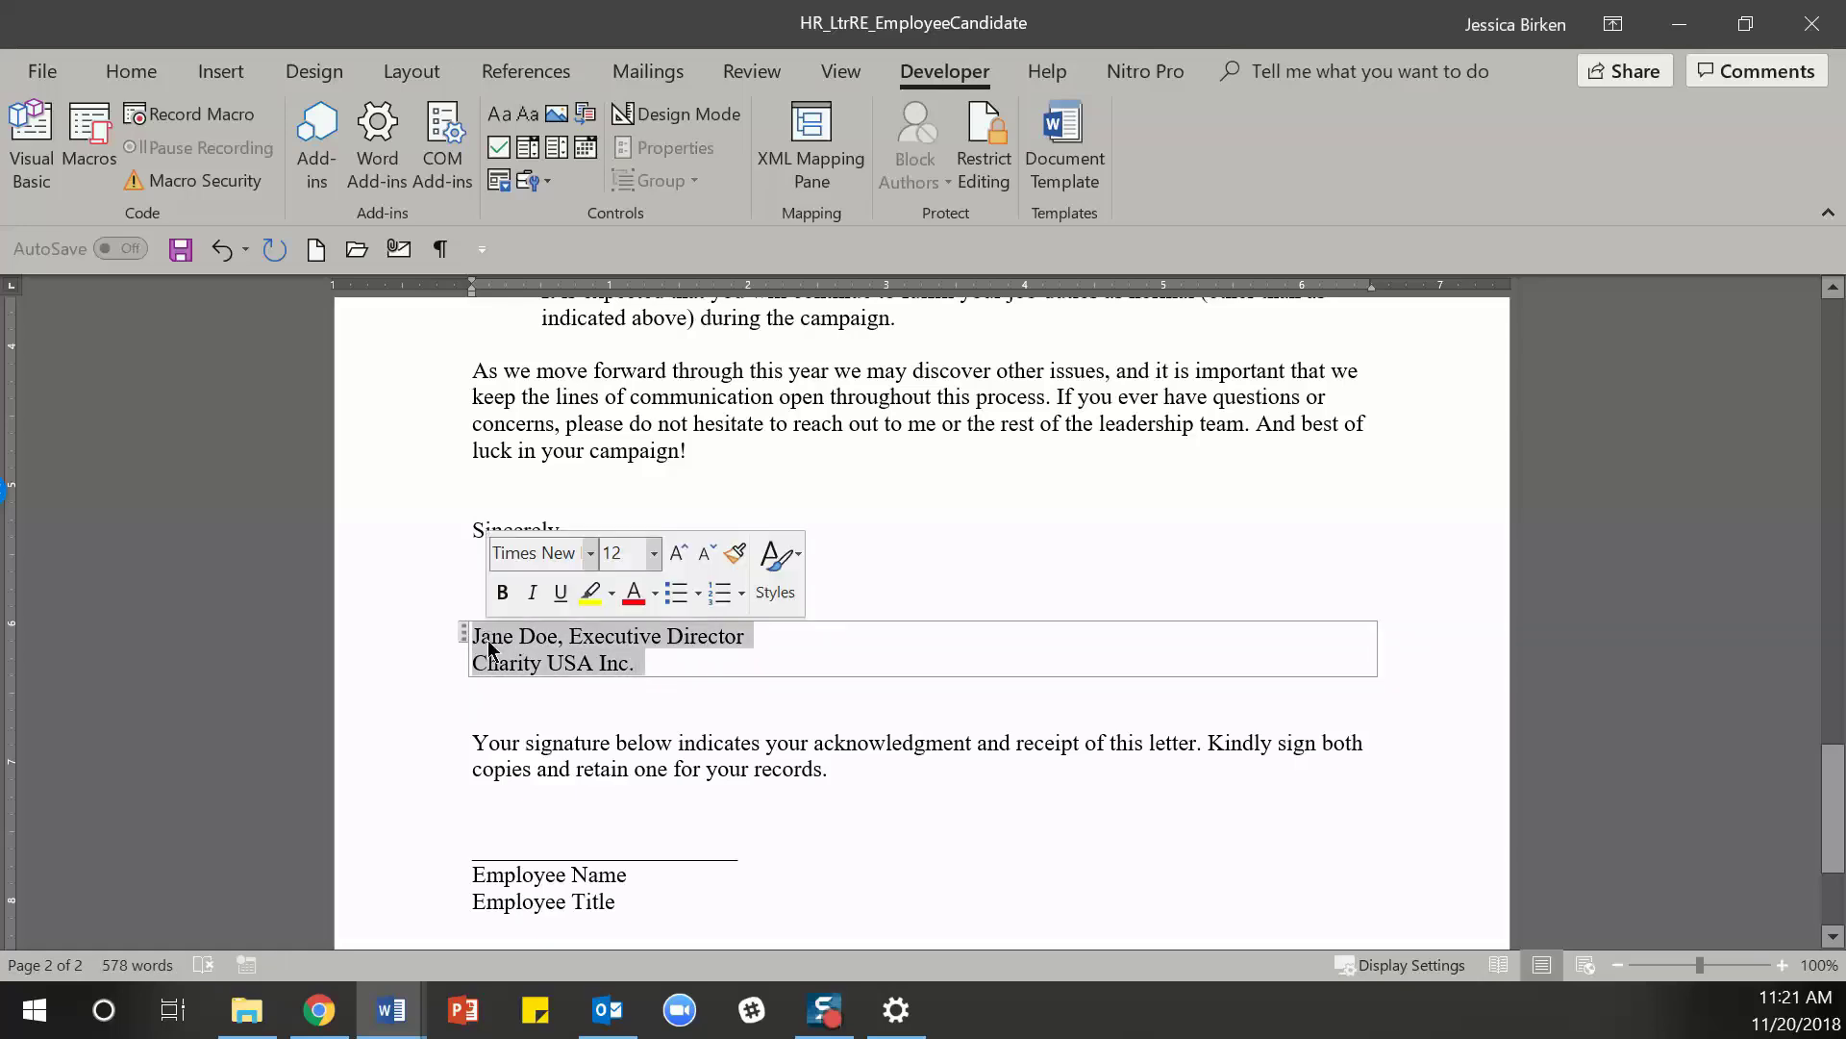
click(465, 631)
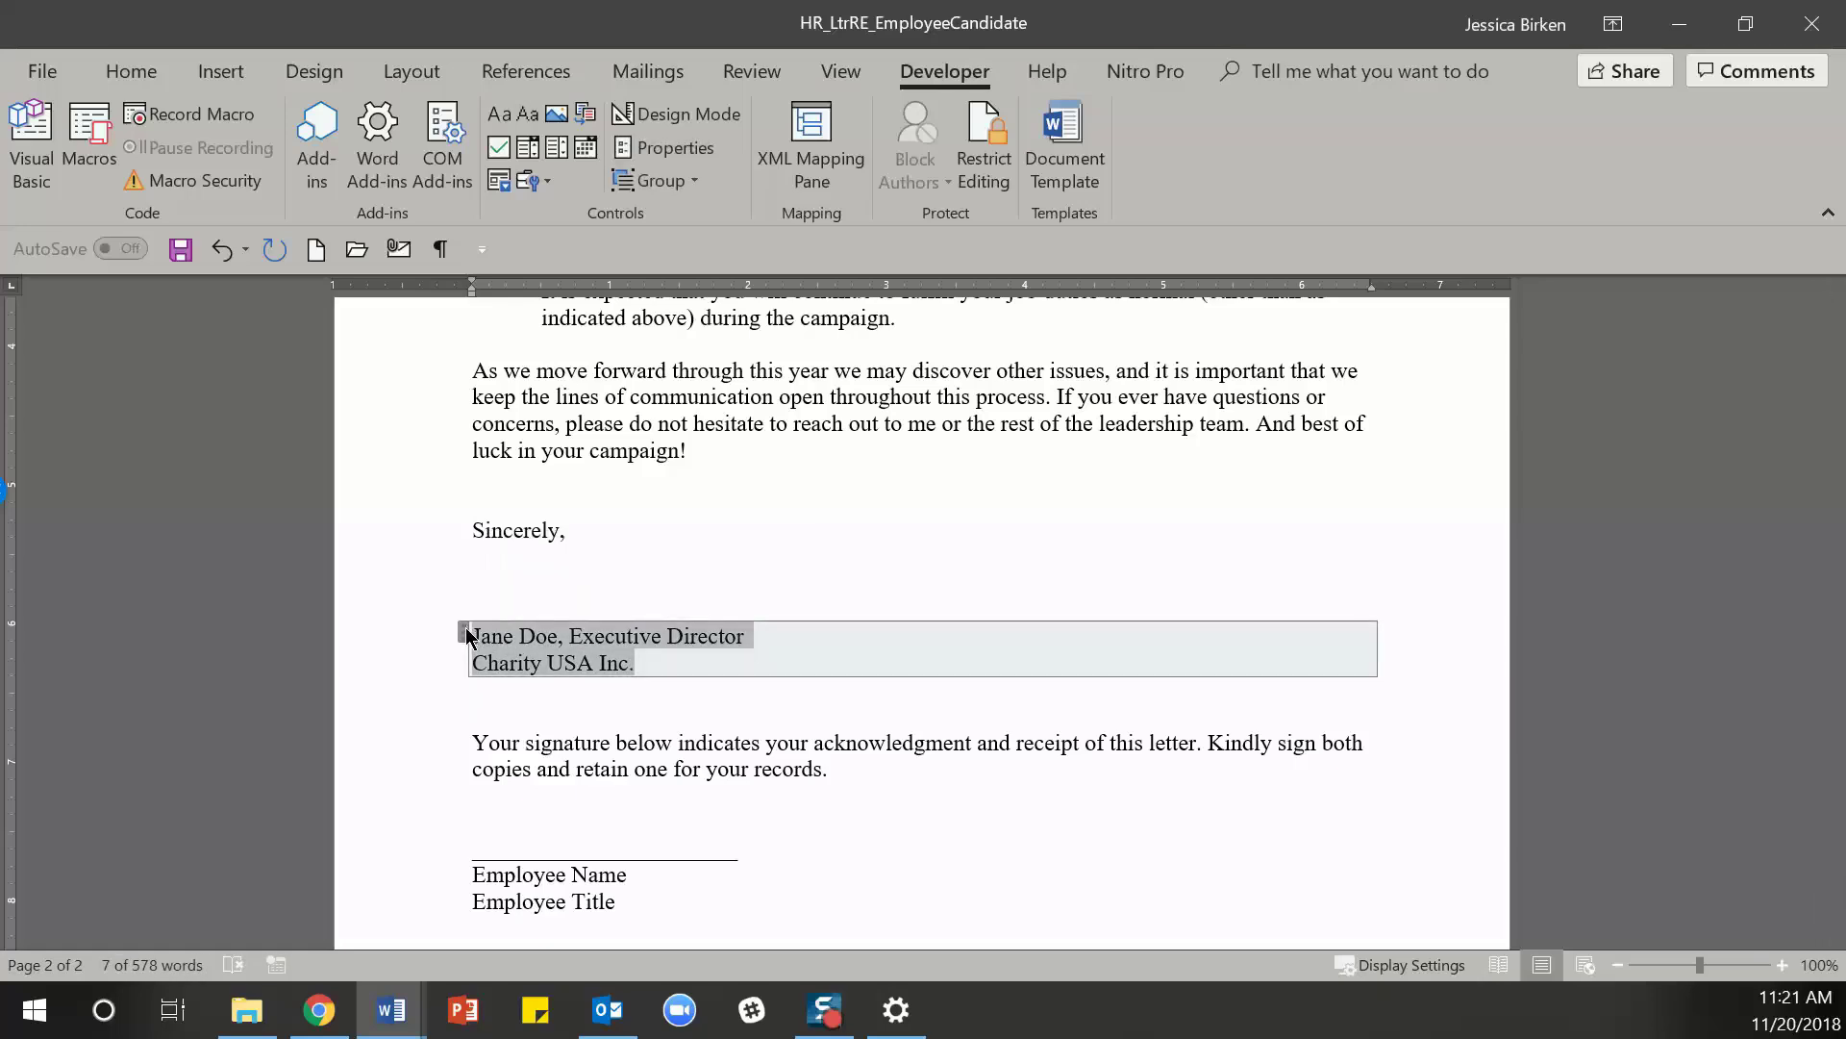
key(Delete)
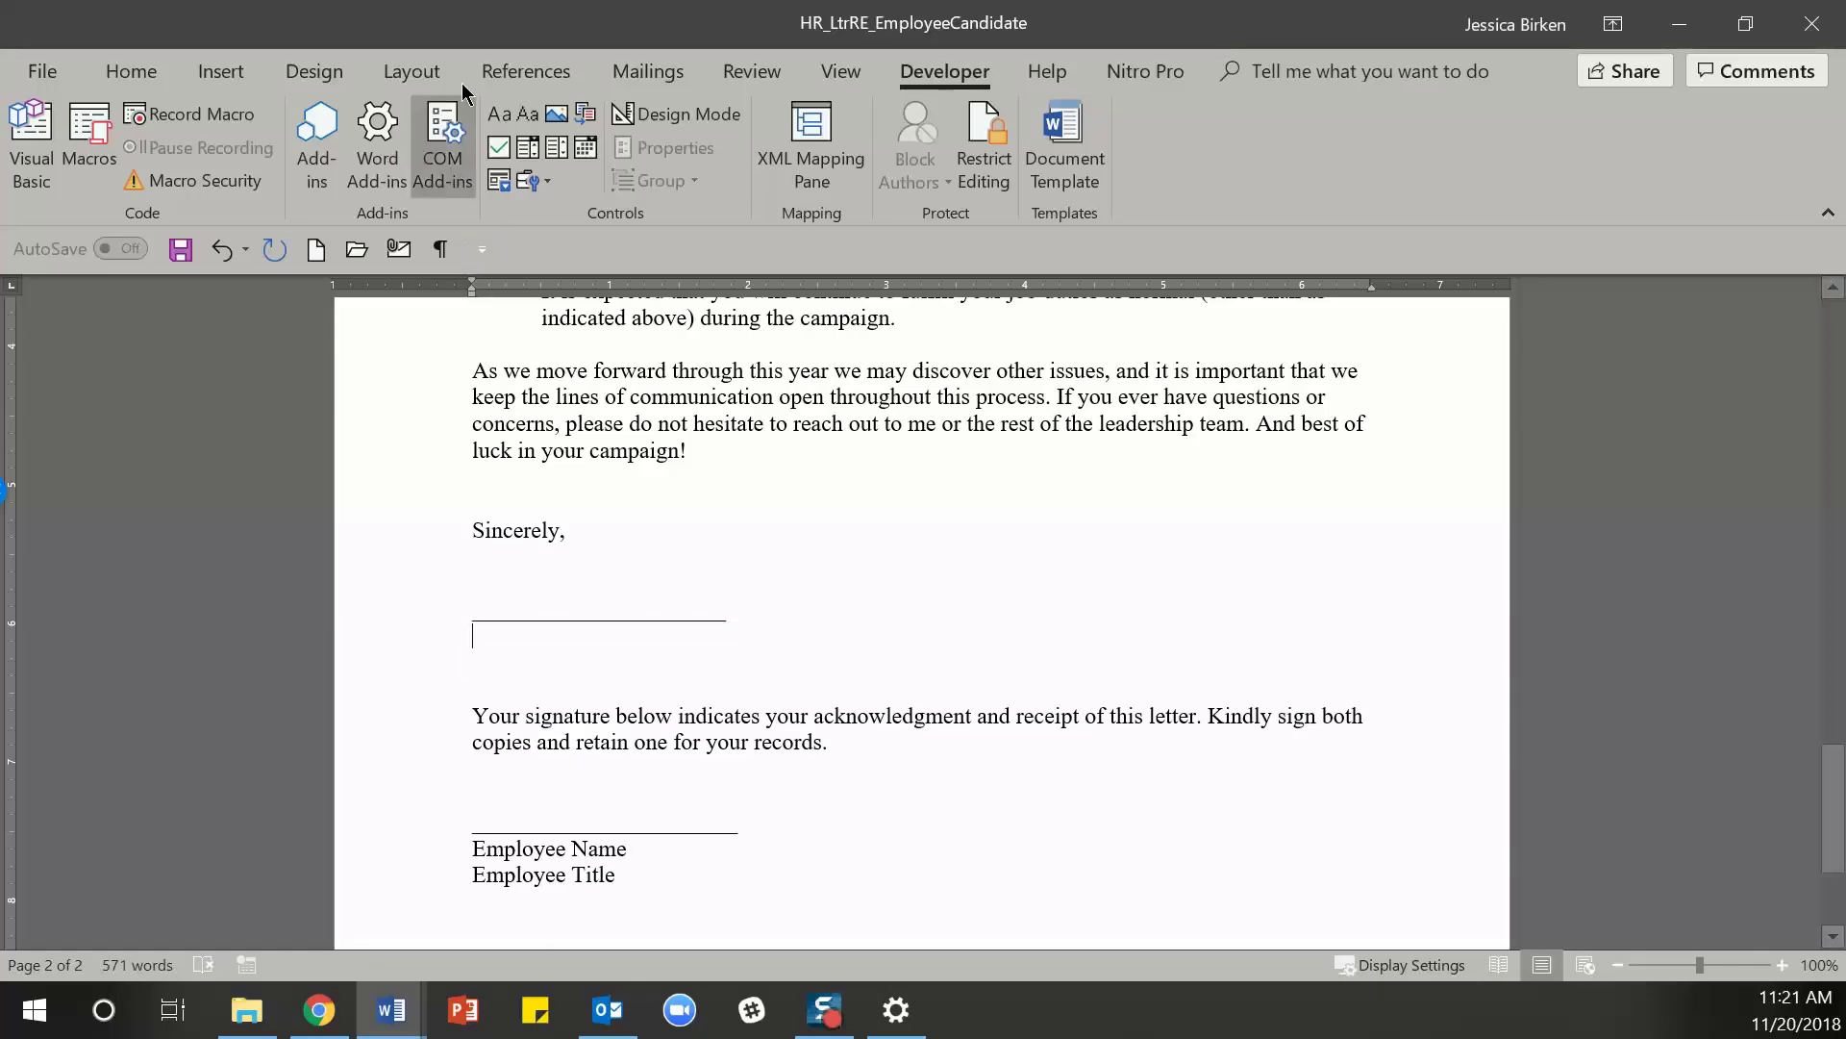
- Insert a plain text content control that allows carriage returns under "Sincerely," and paste the copied signatory lines into it
click(527, 115)
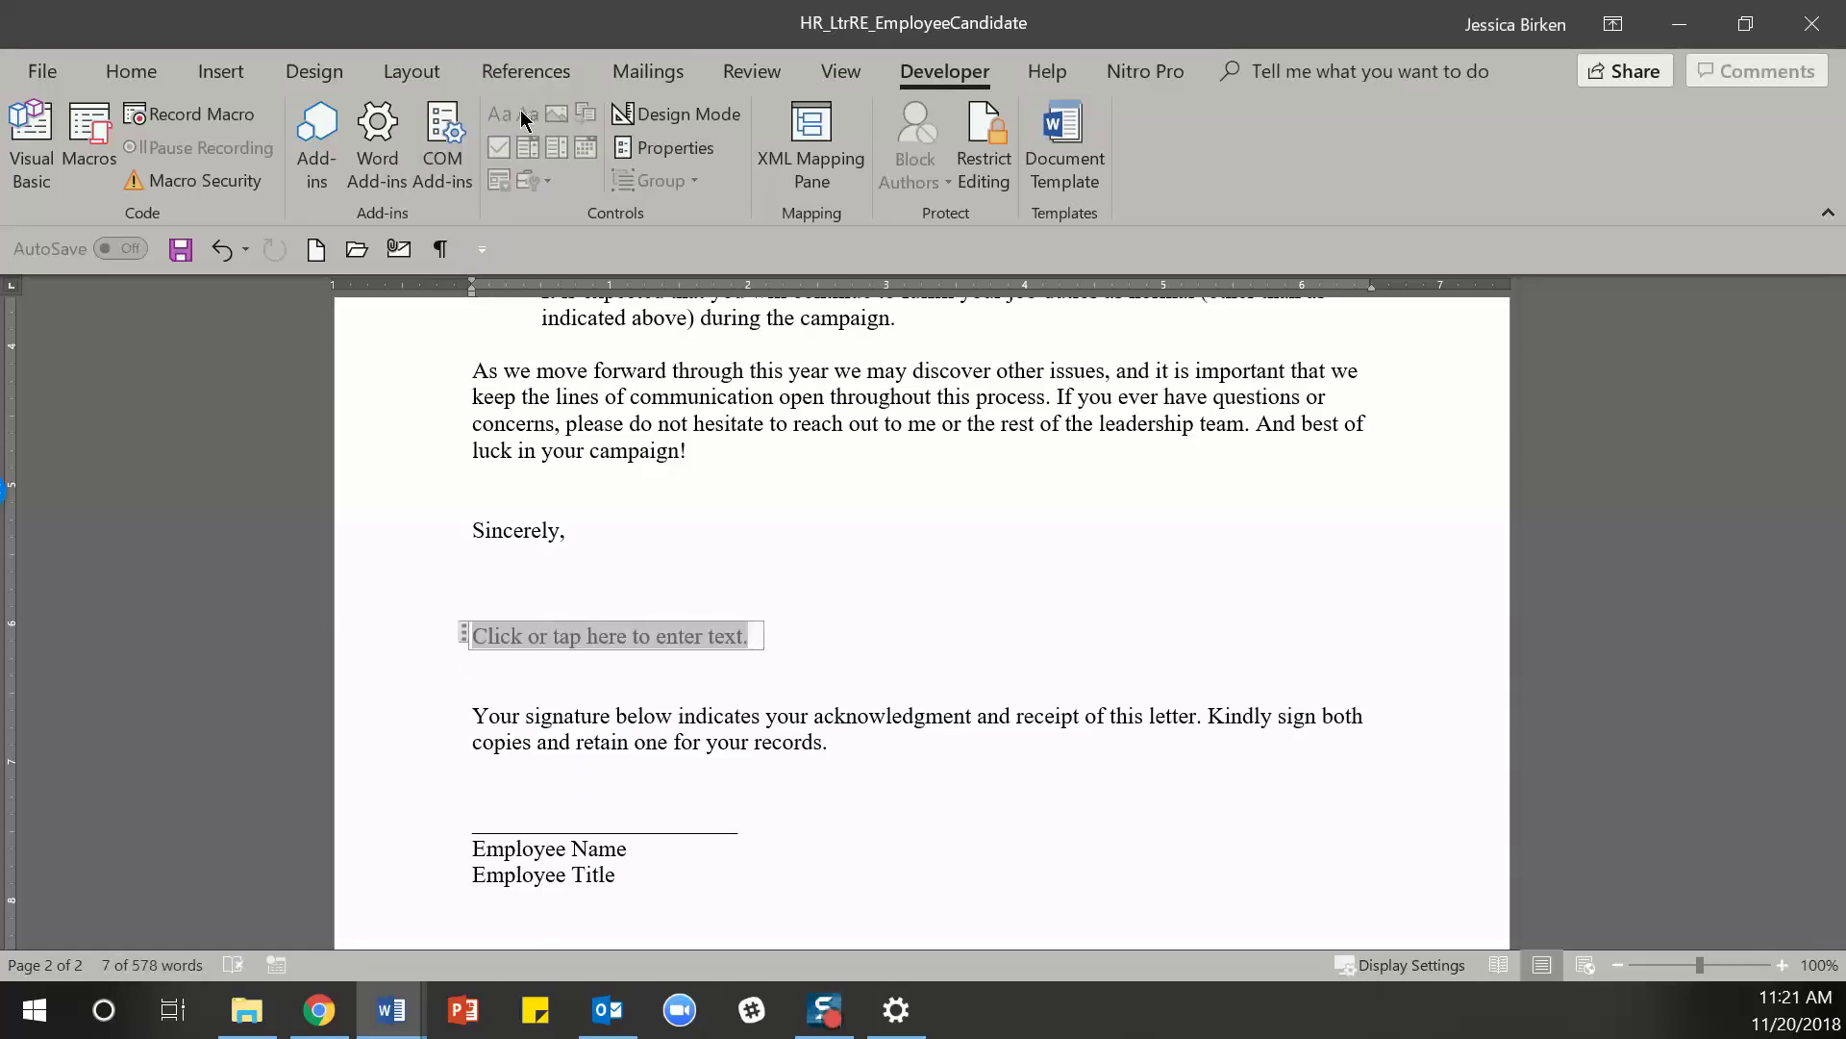
click(673, 146)
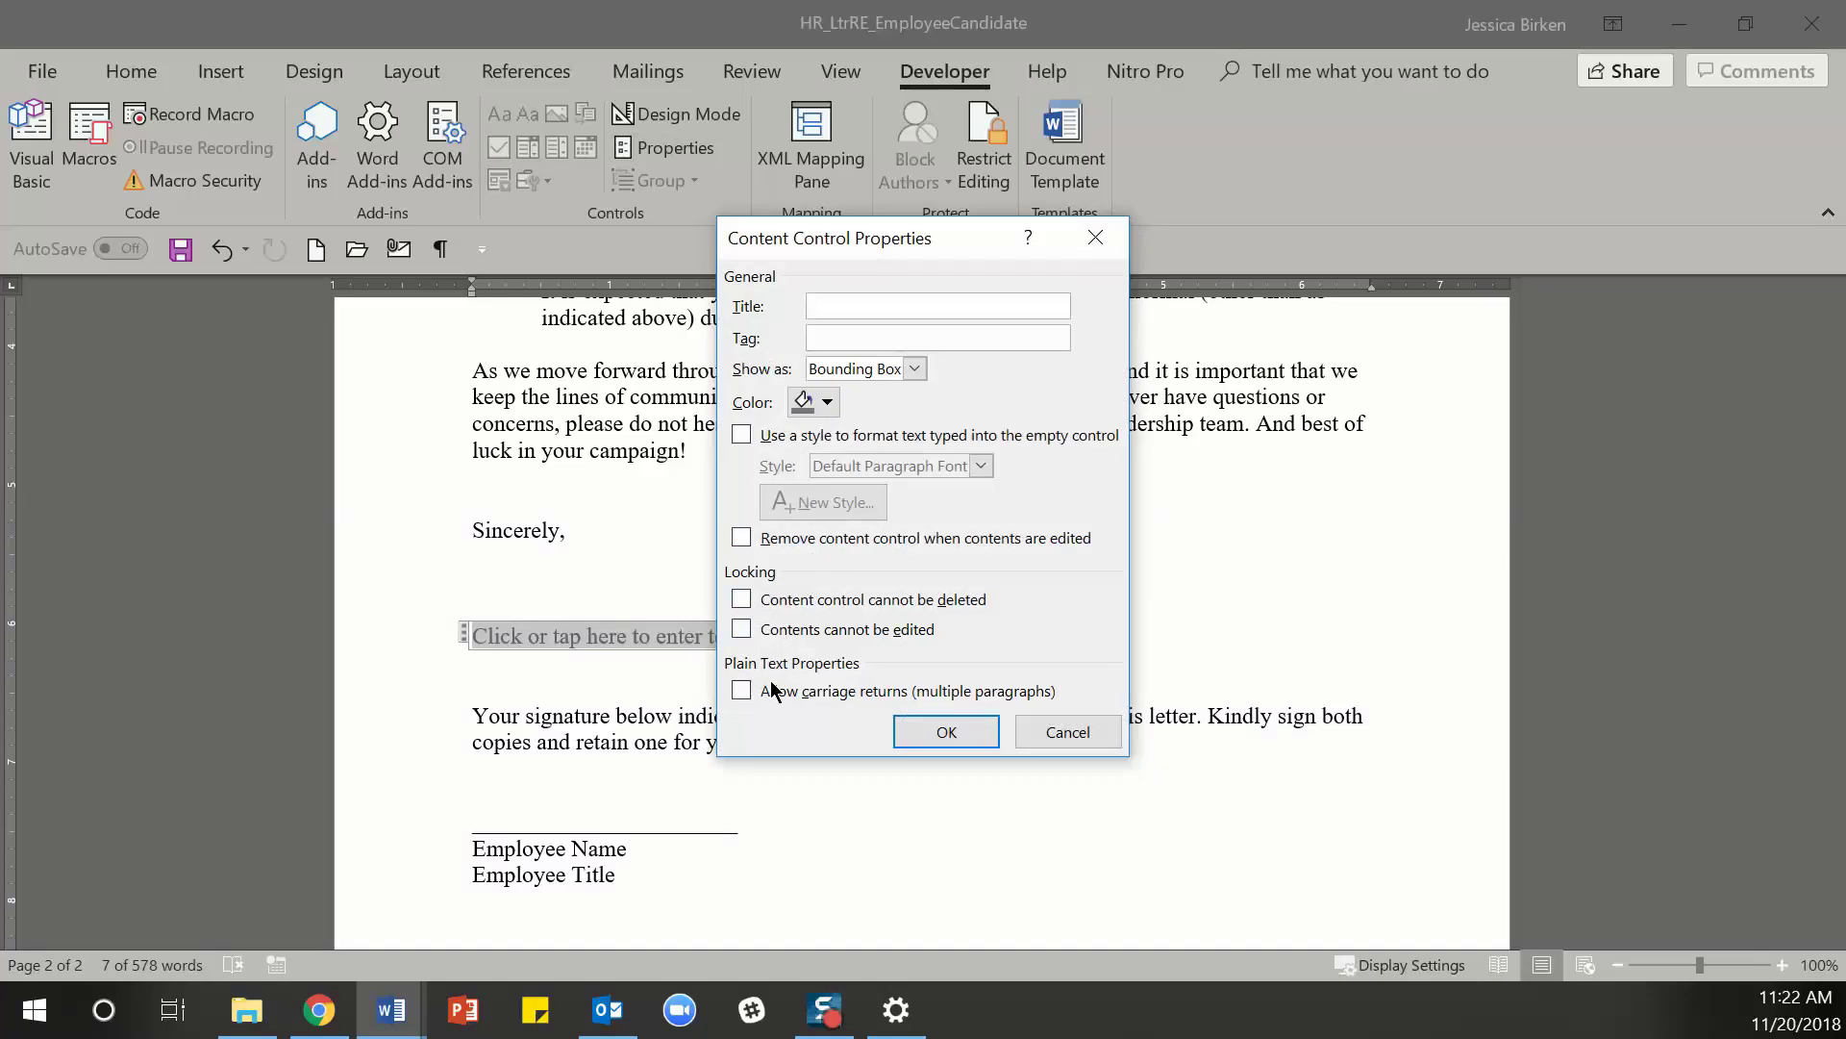
click(742, 691)
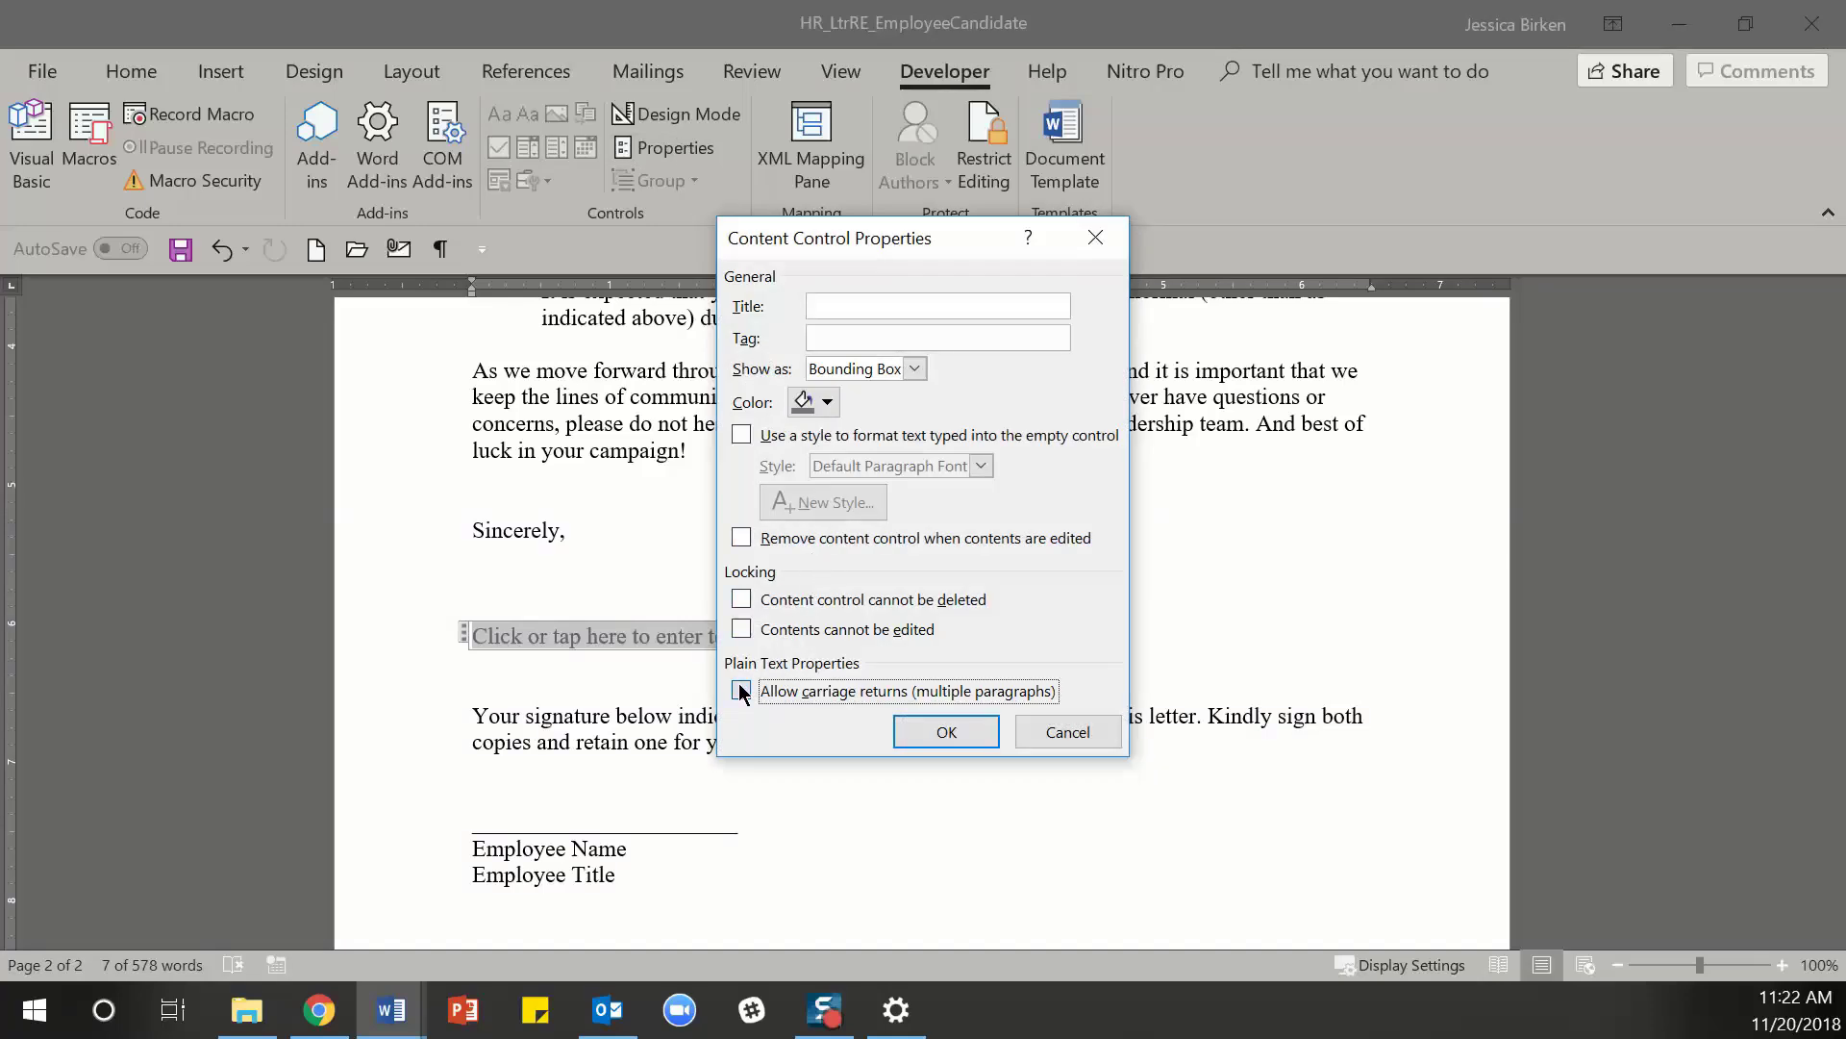
click(926, 731)
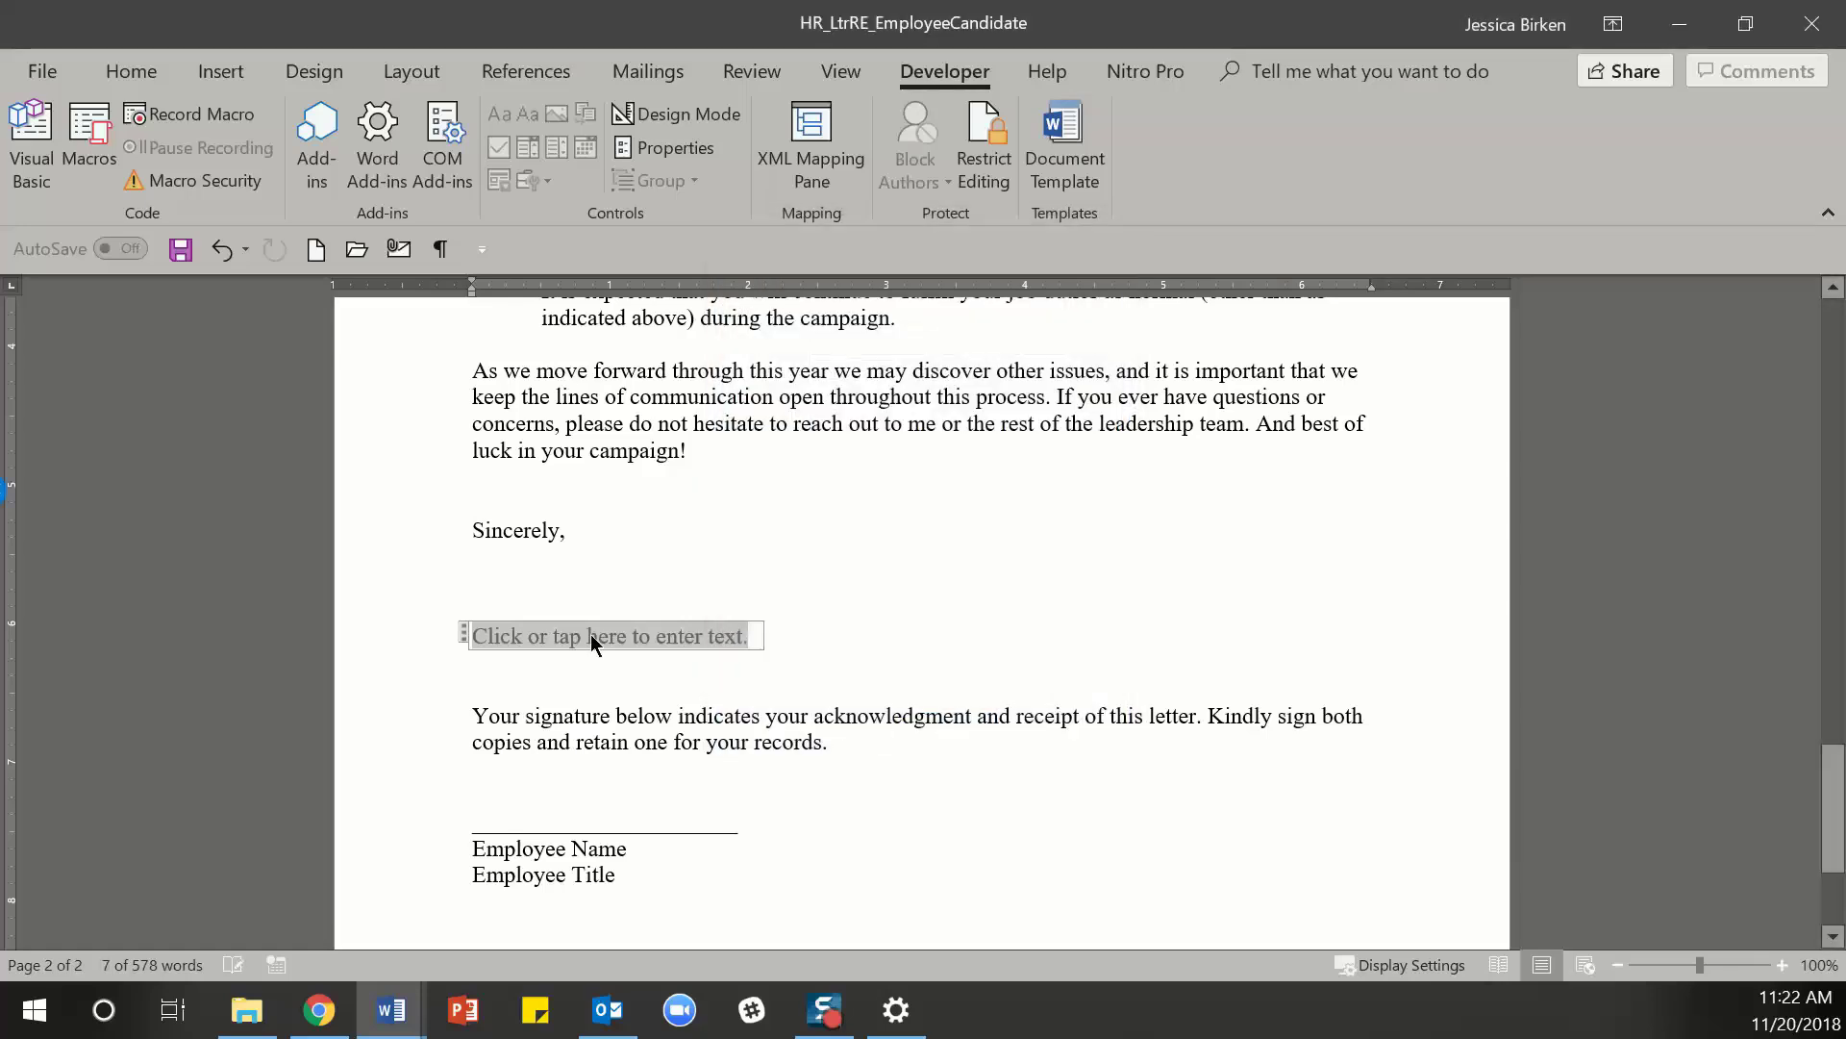
key(ctrl+v)
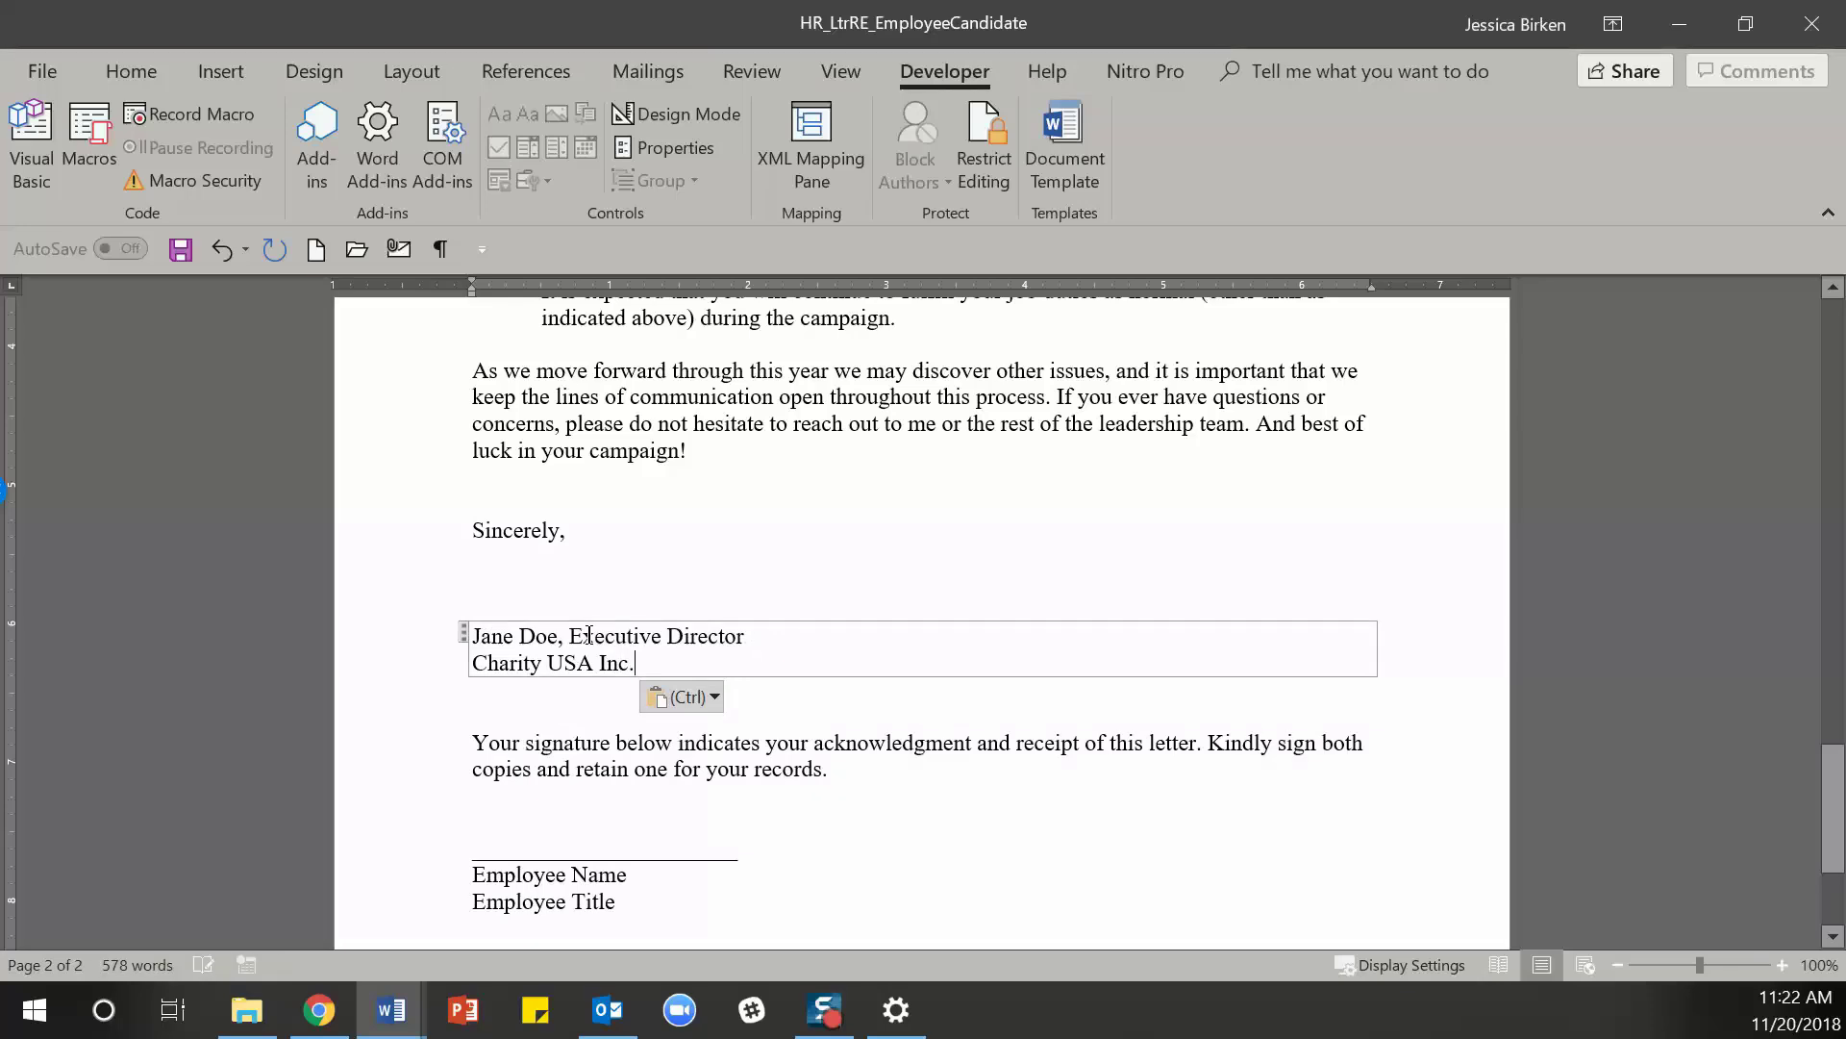
- Test carriage returns in the signatory control by adding five line breaks after "Charity USA Inc." and removing them again
key(Return)
key(Return)
key(Return)
key(Return)
key(Return)
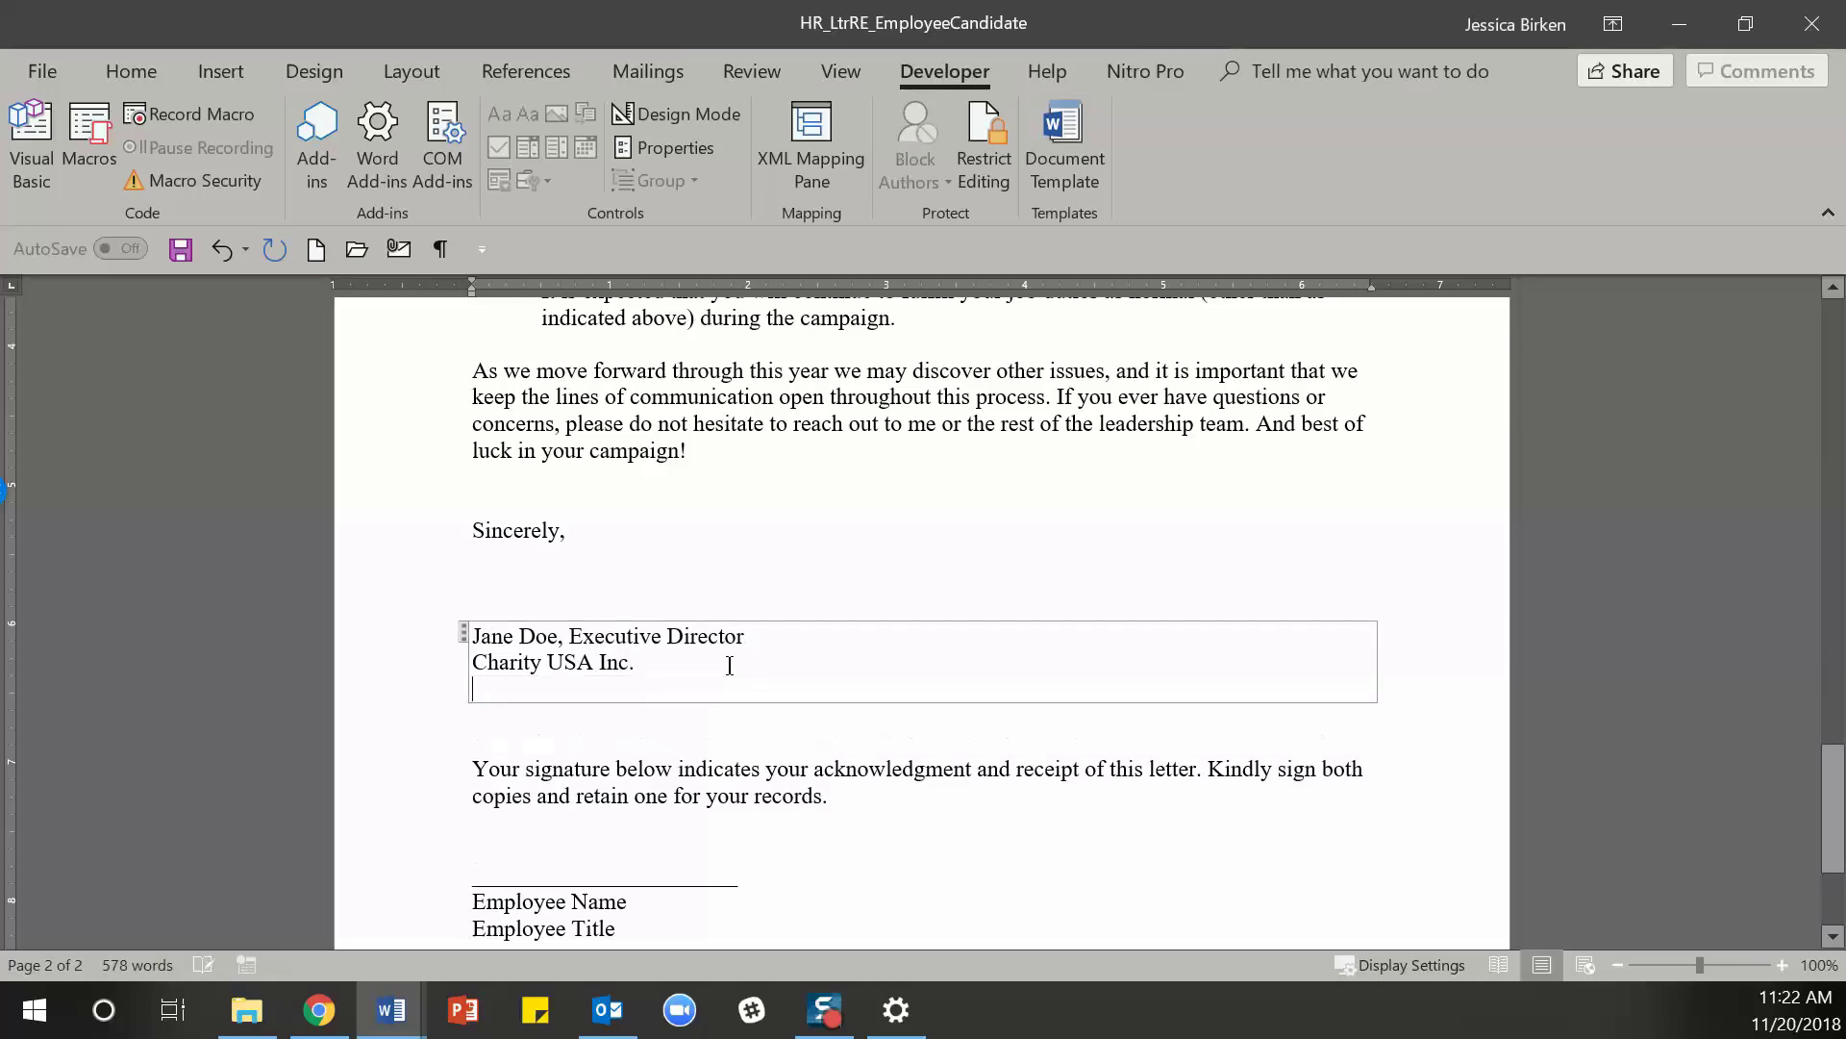
key(BackSpace)
key(BackSpace)
key(BackSpace)
key(BackSpace)
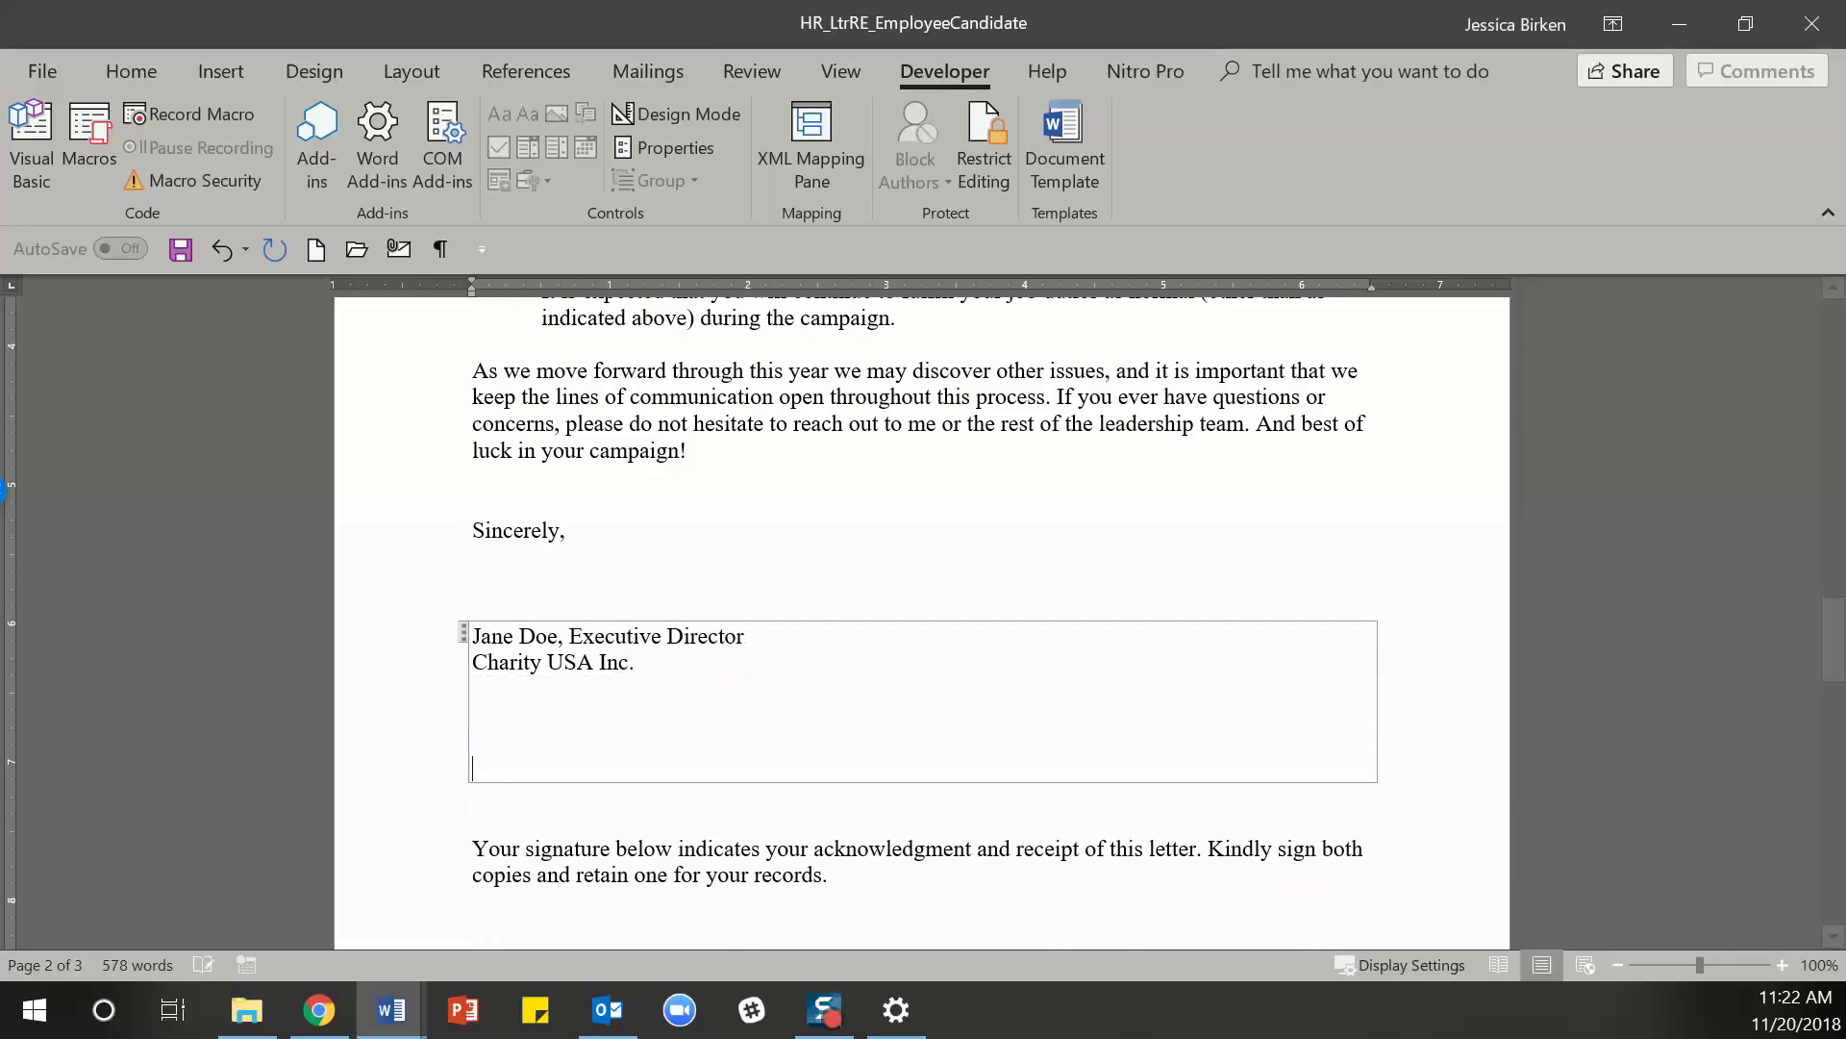
key(BackSpace)
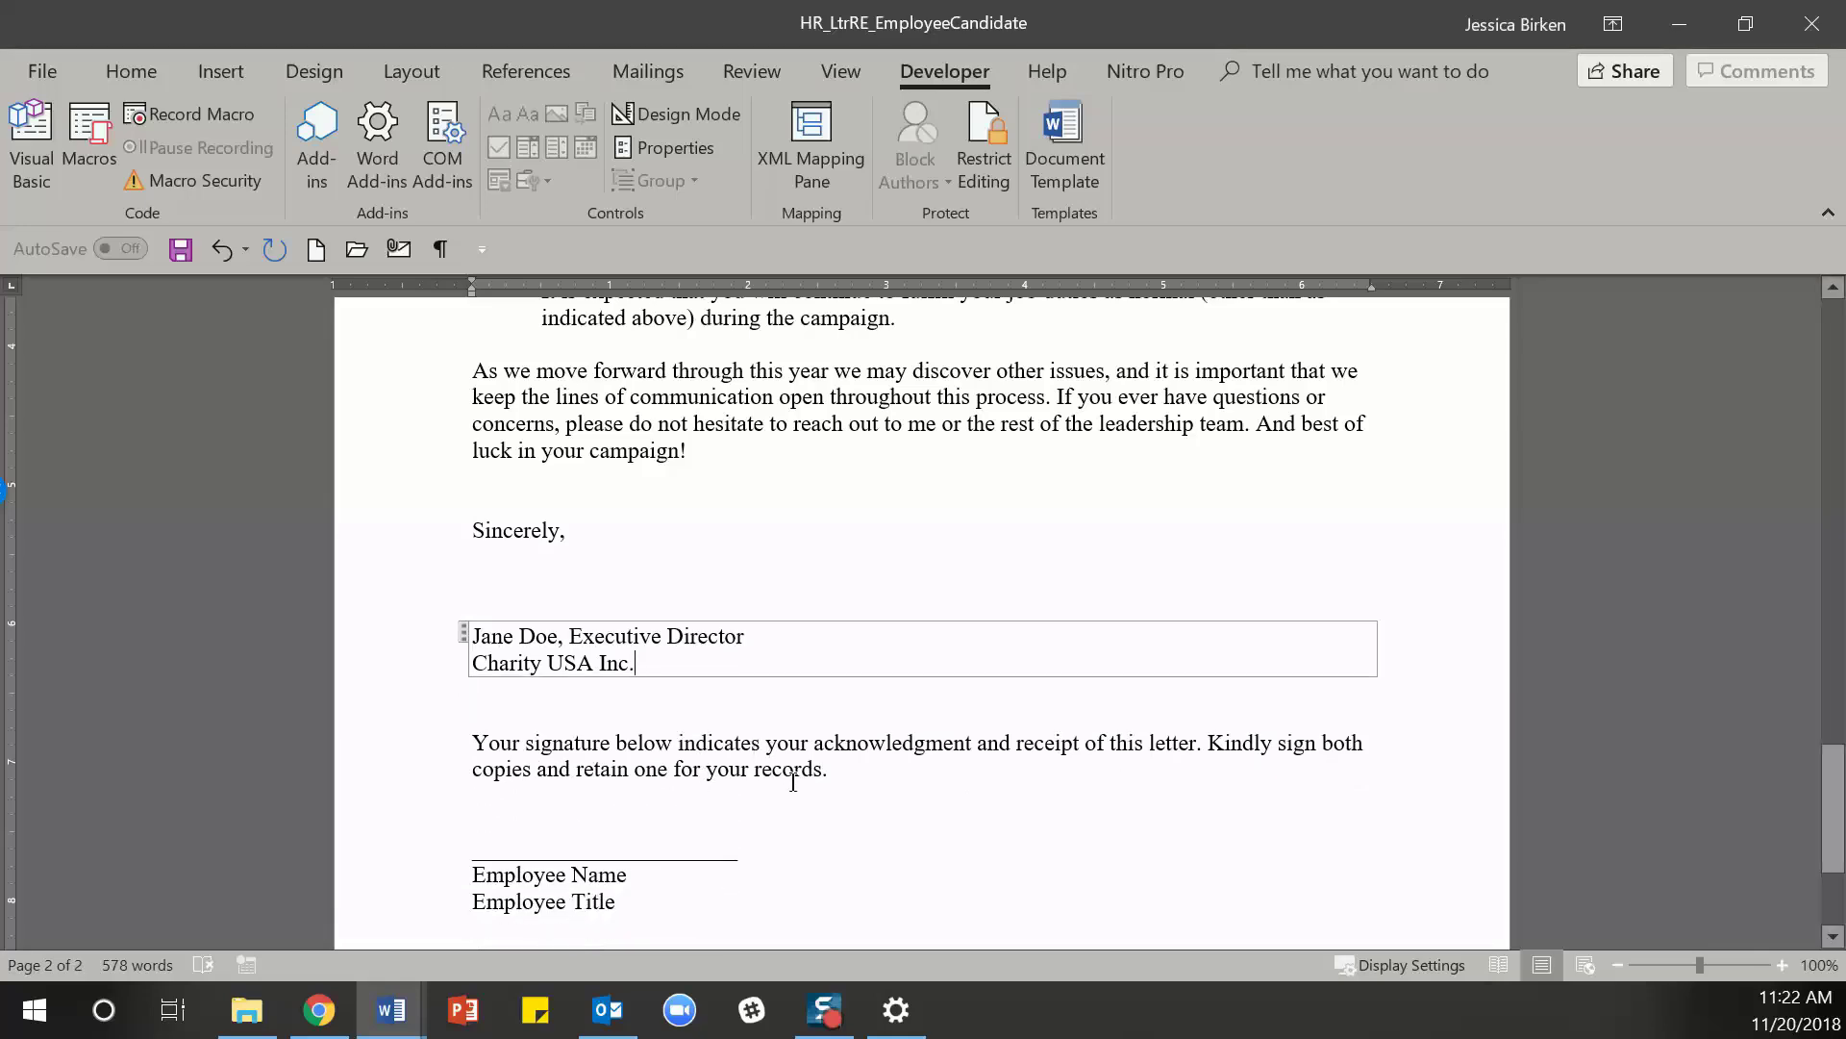
scroll(794, 779, down, 3)
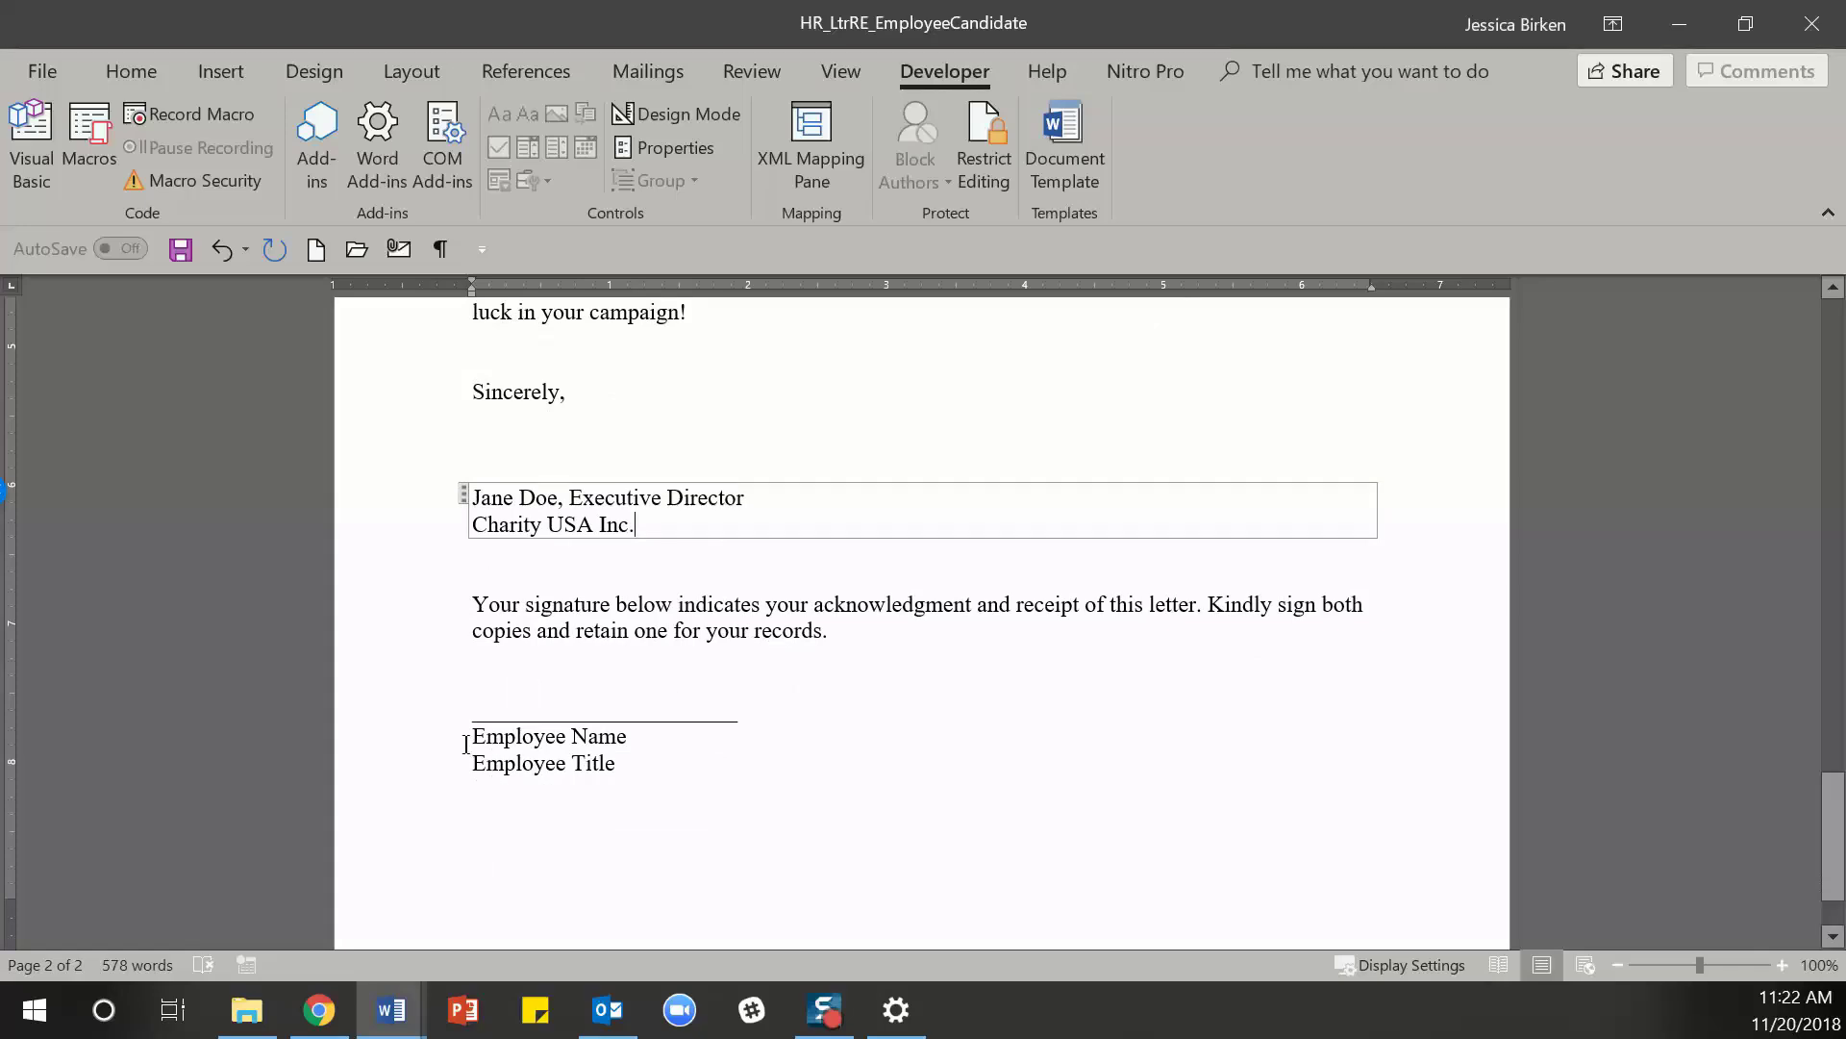
- Copy the Employee Name and Employee Title lines, try wrapping them in a plain text content control, and delete both lines
drag(466, 737, 664, 770)
key(ctrl+c)
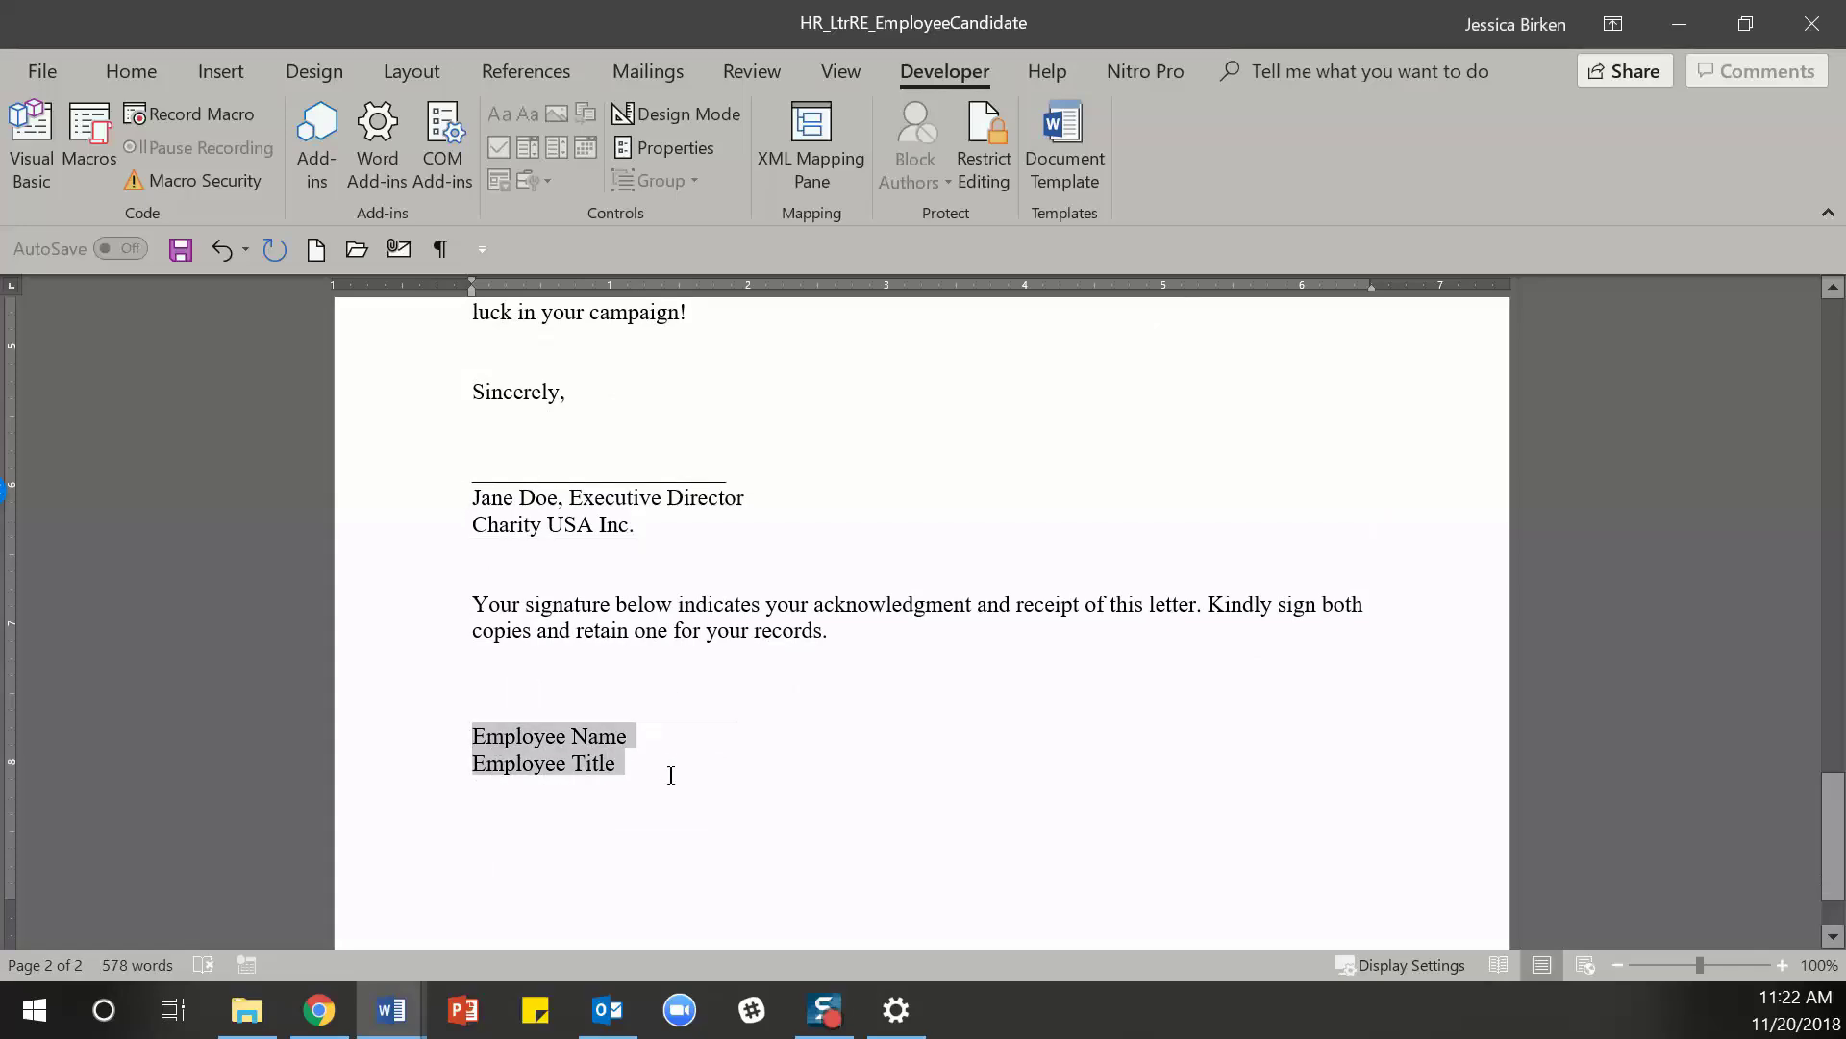
click(528, 114)
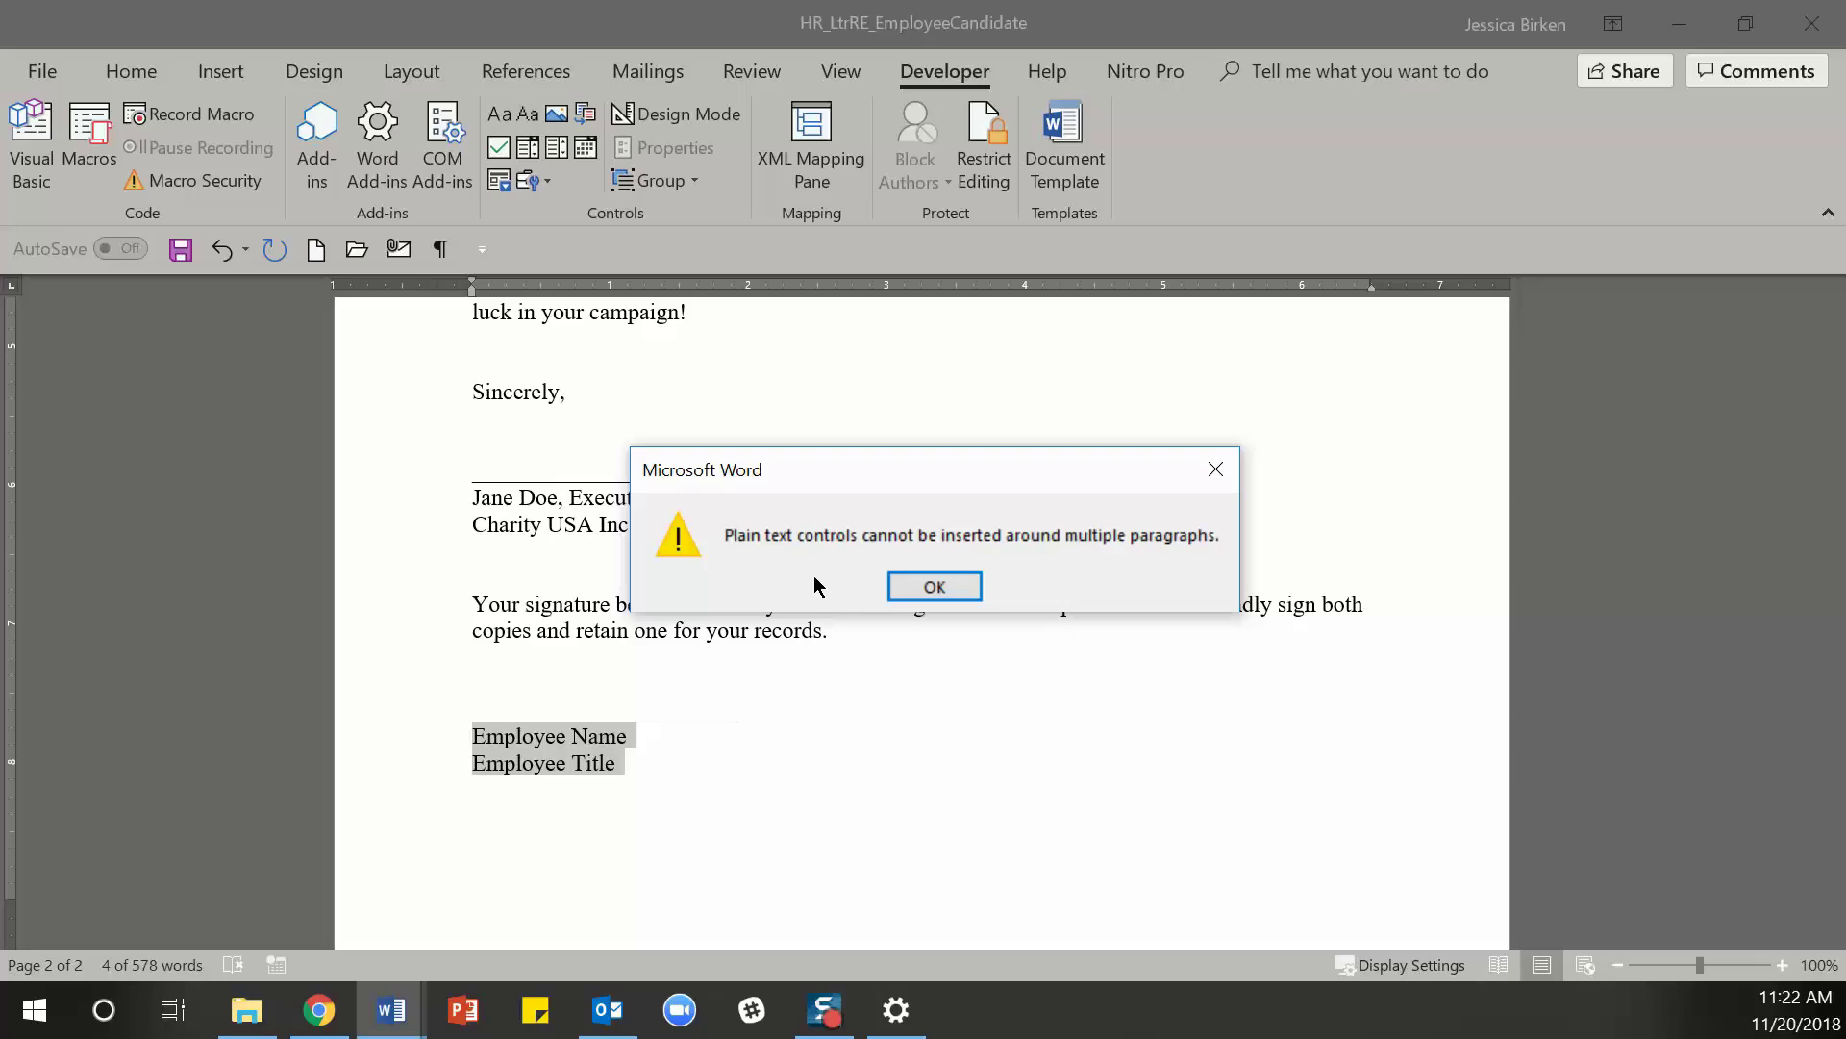
click(925, 587)
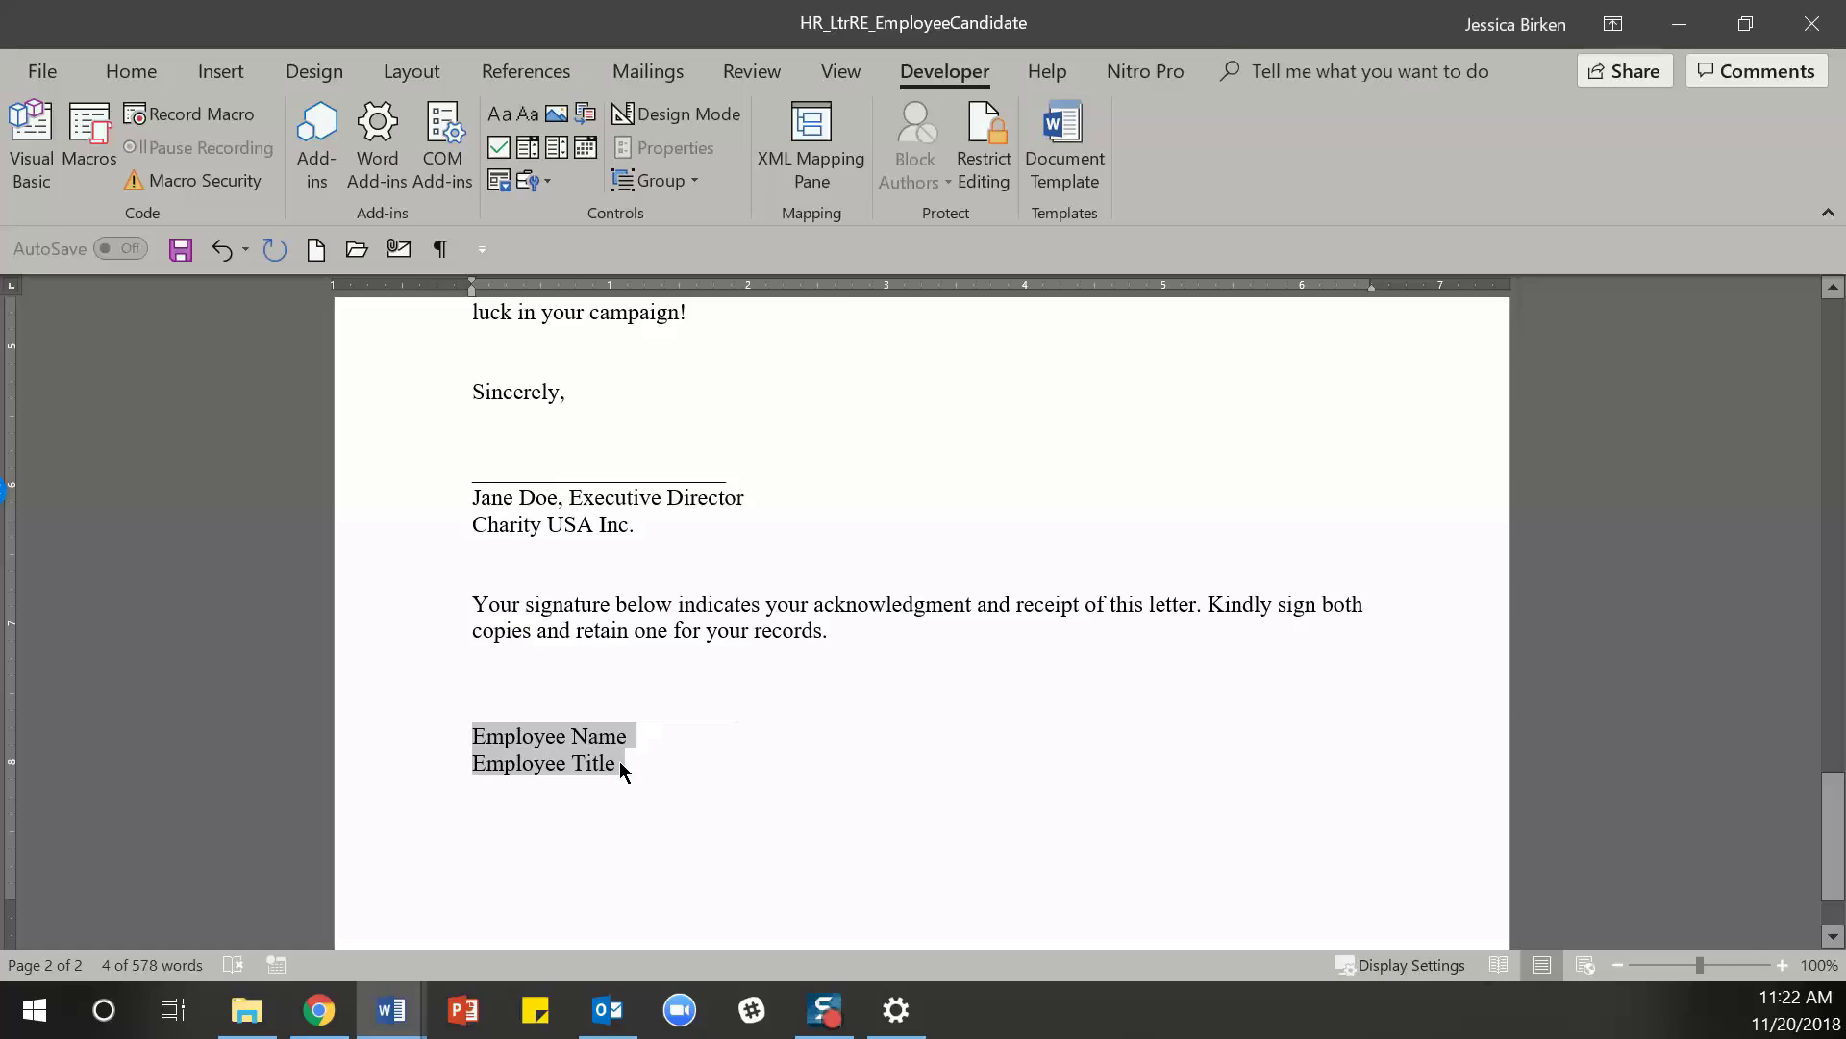
key(Delete)
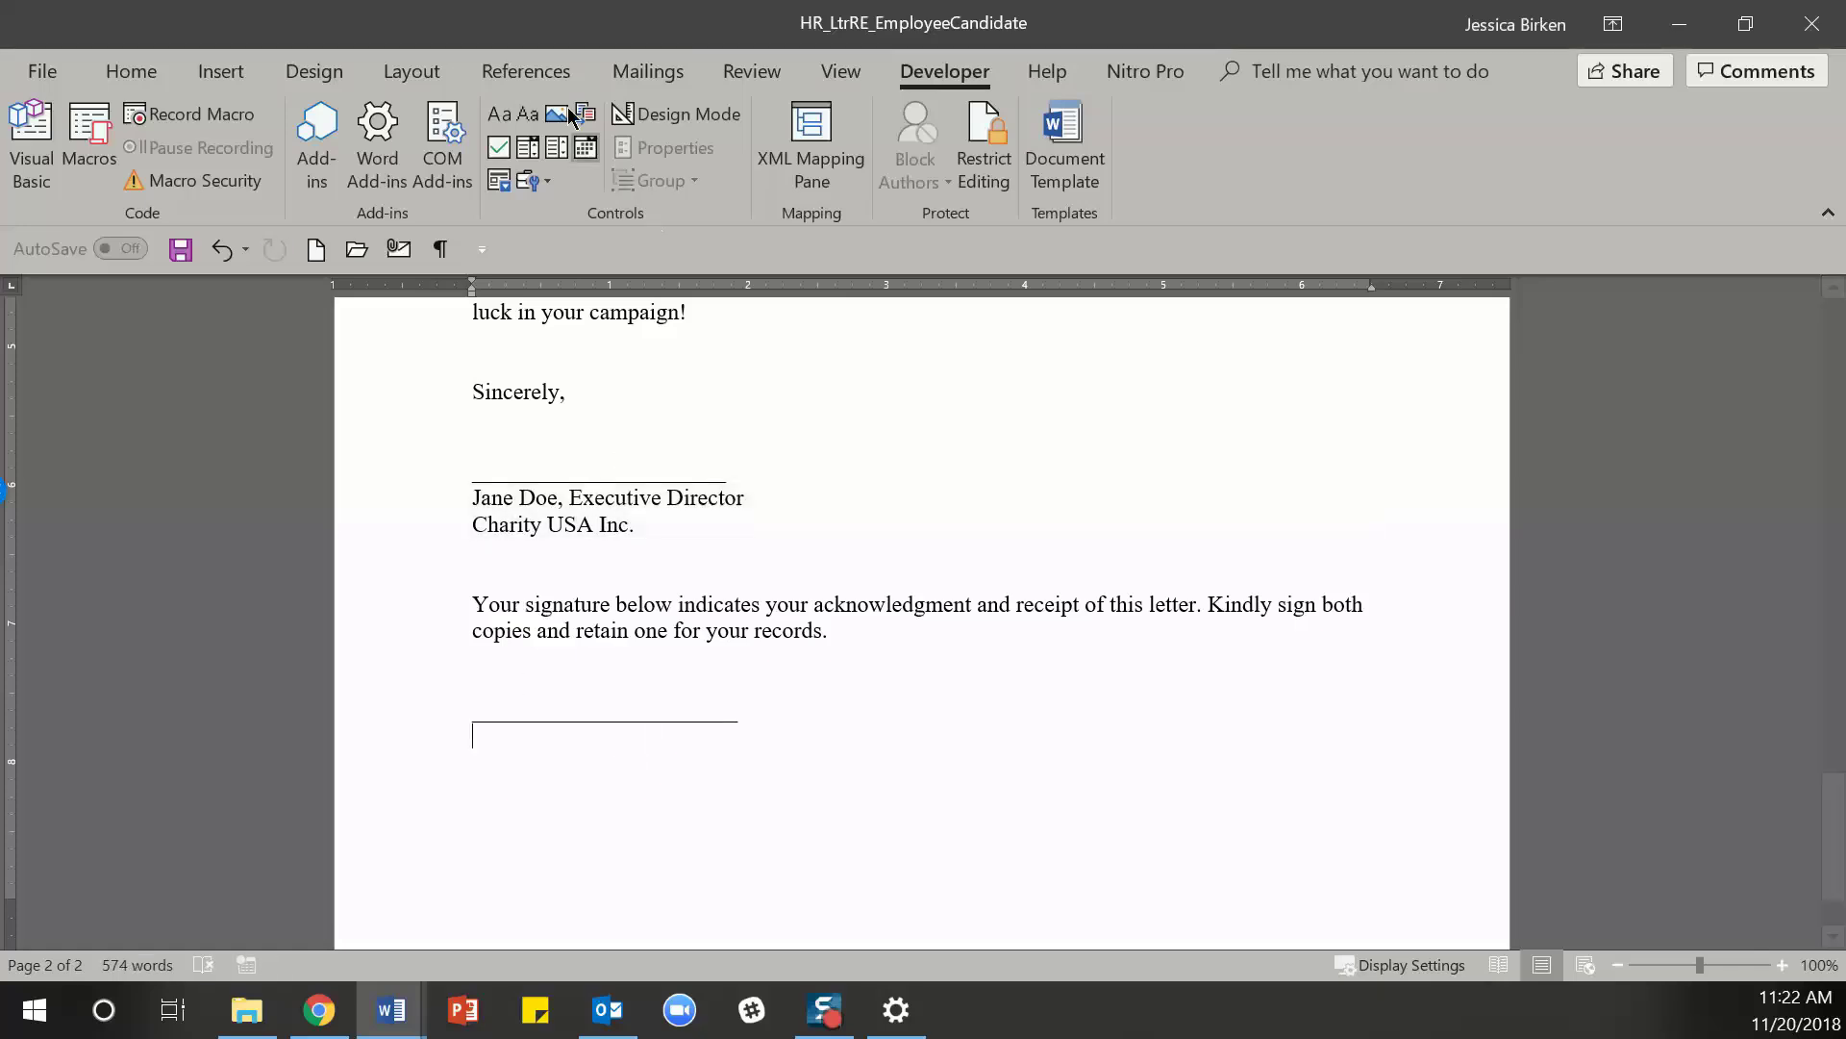
- Insert a plain text content control that allows carriage returns under the employee signature line and paste the copied name and title lines into it
click(525, 112)
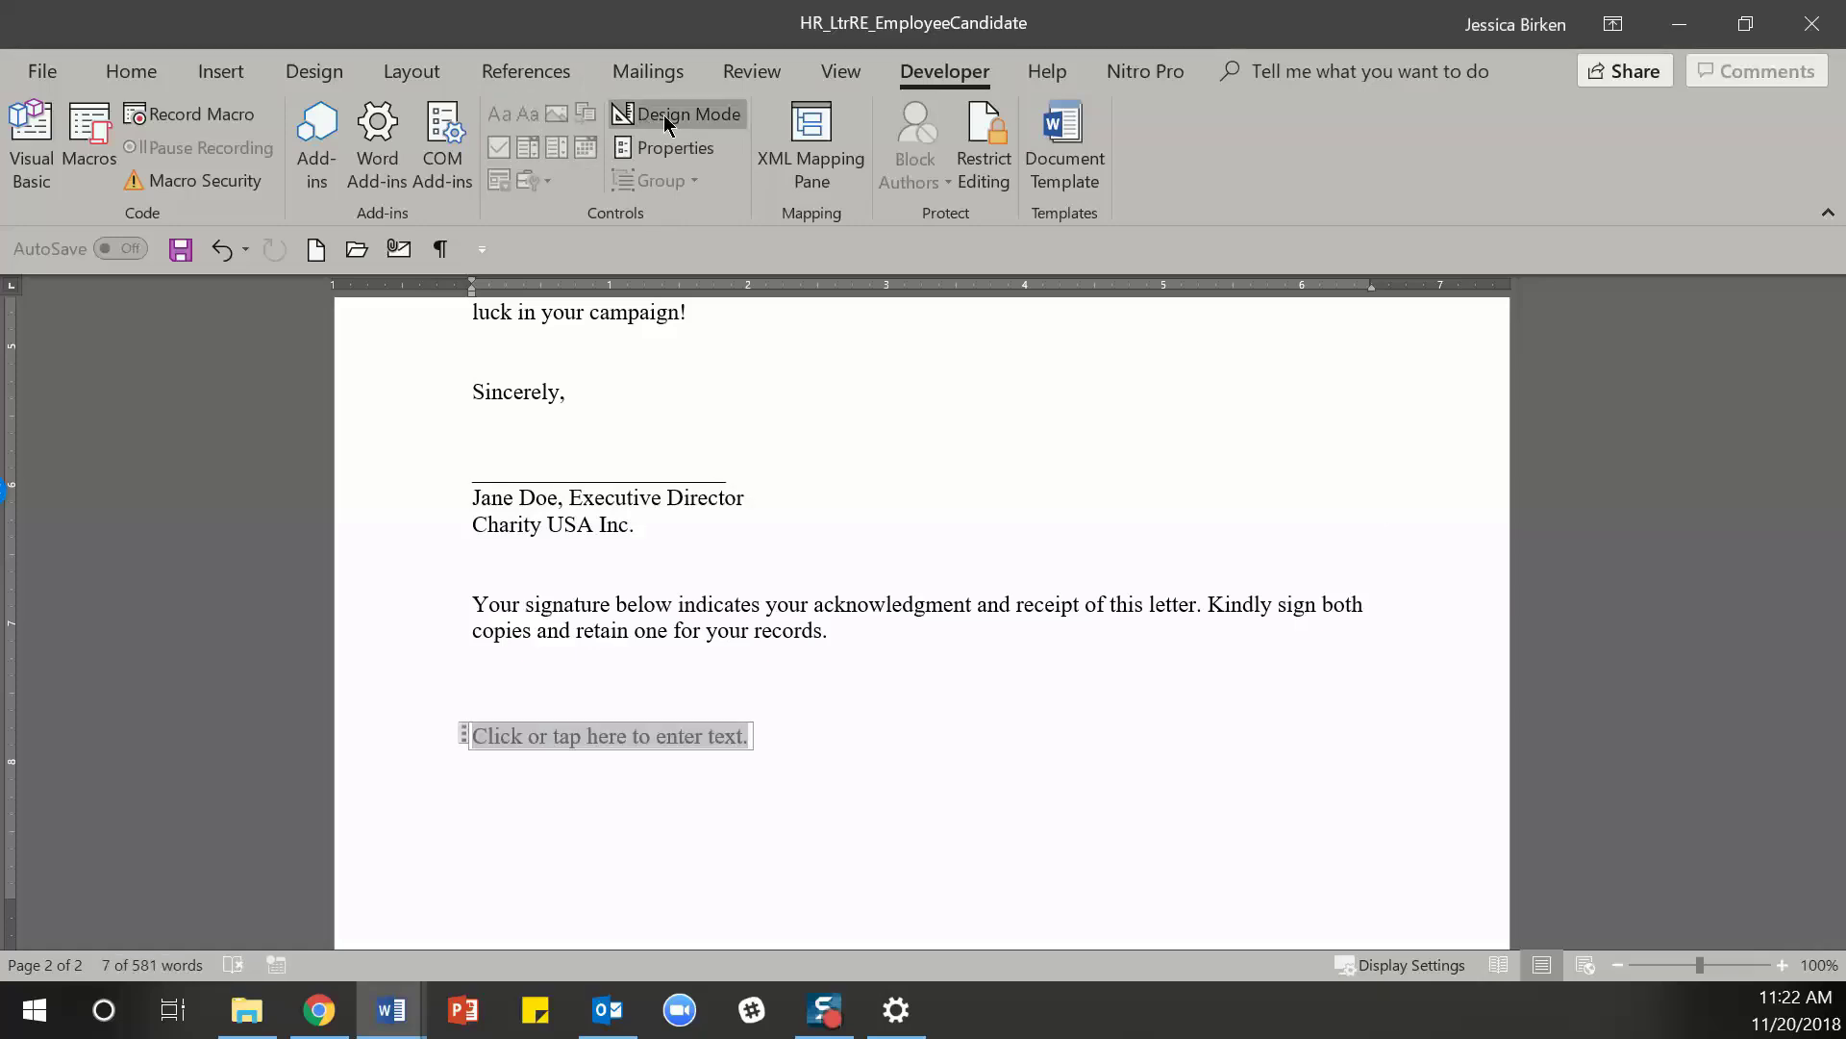
click(668, 147)
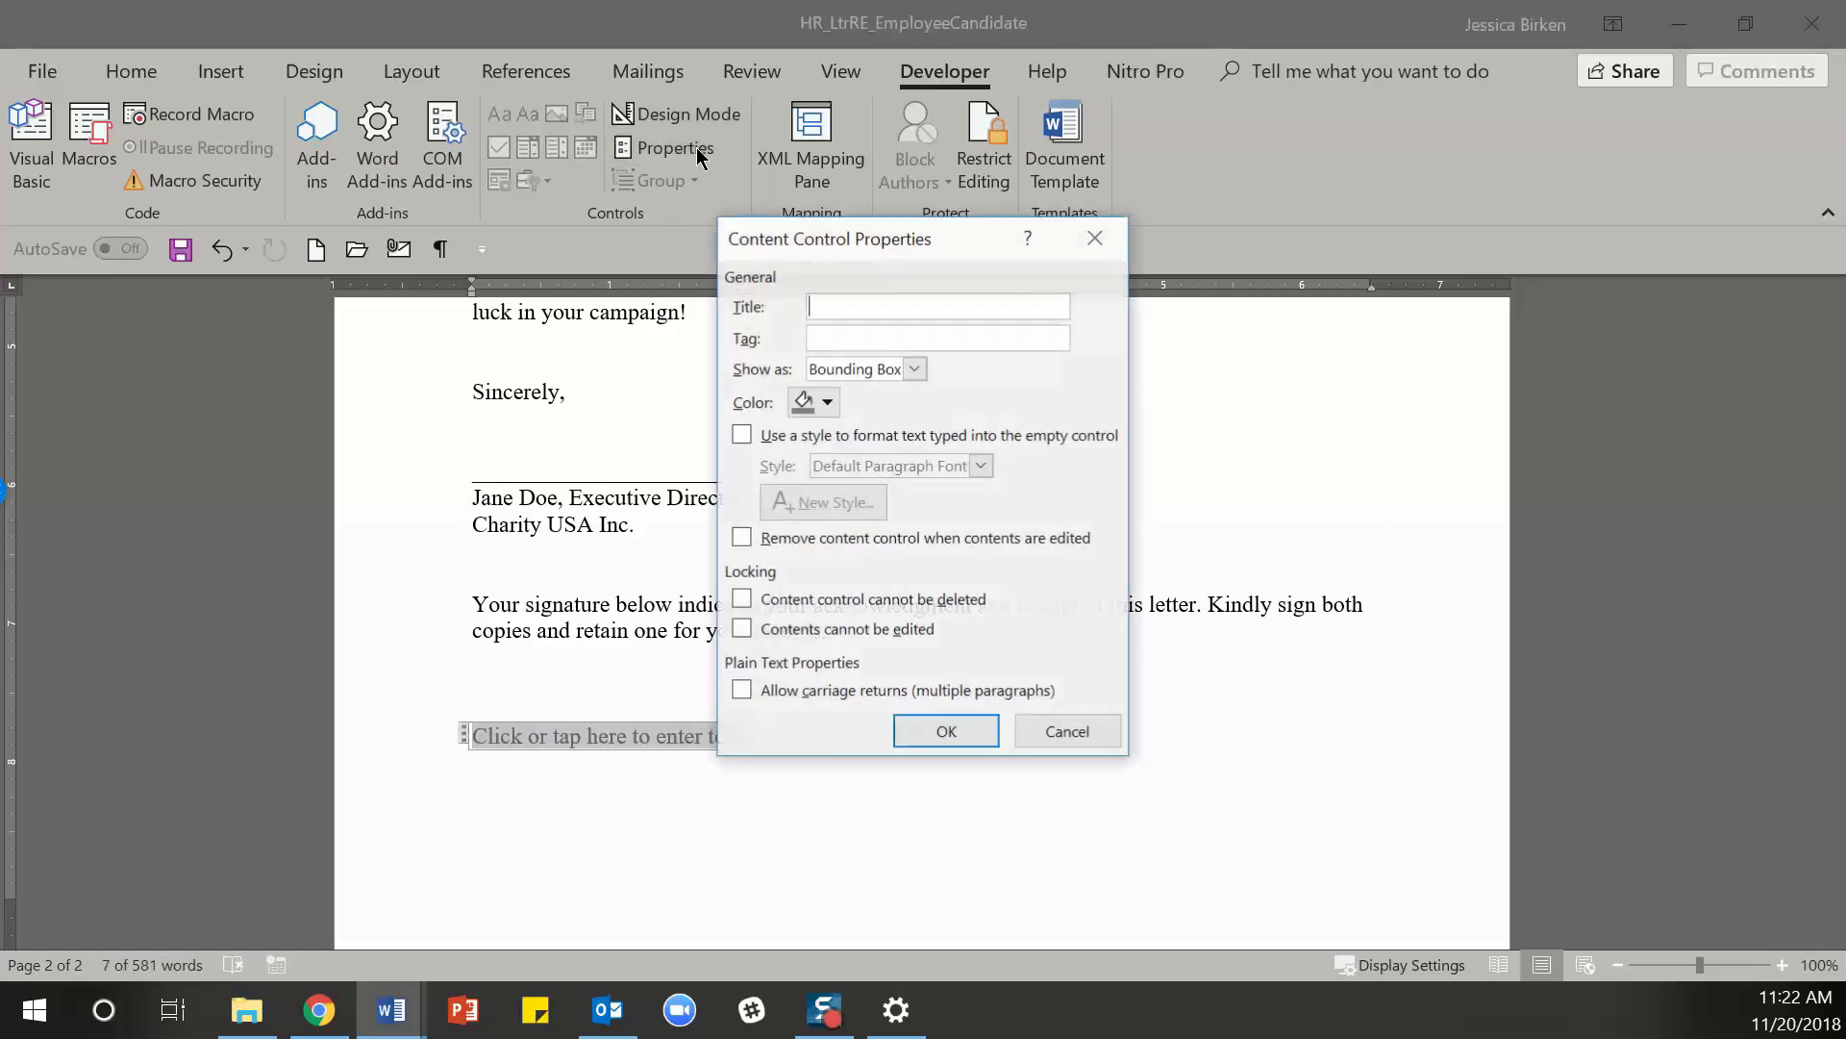
click(842, 692)
click(942, 732)
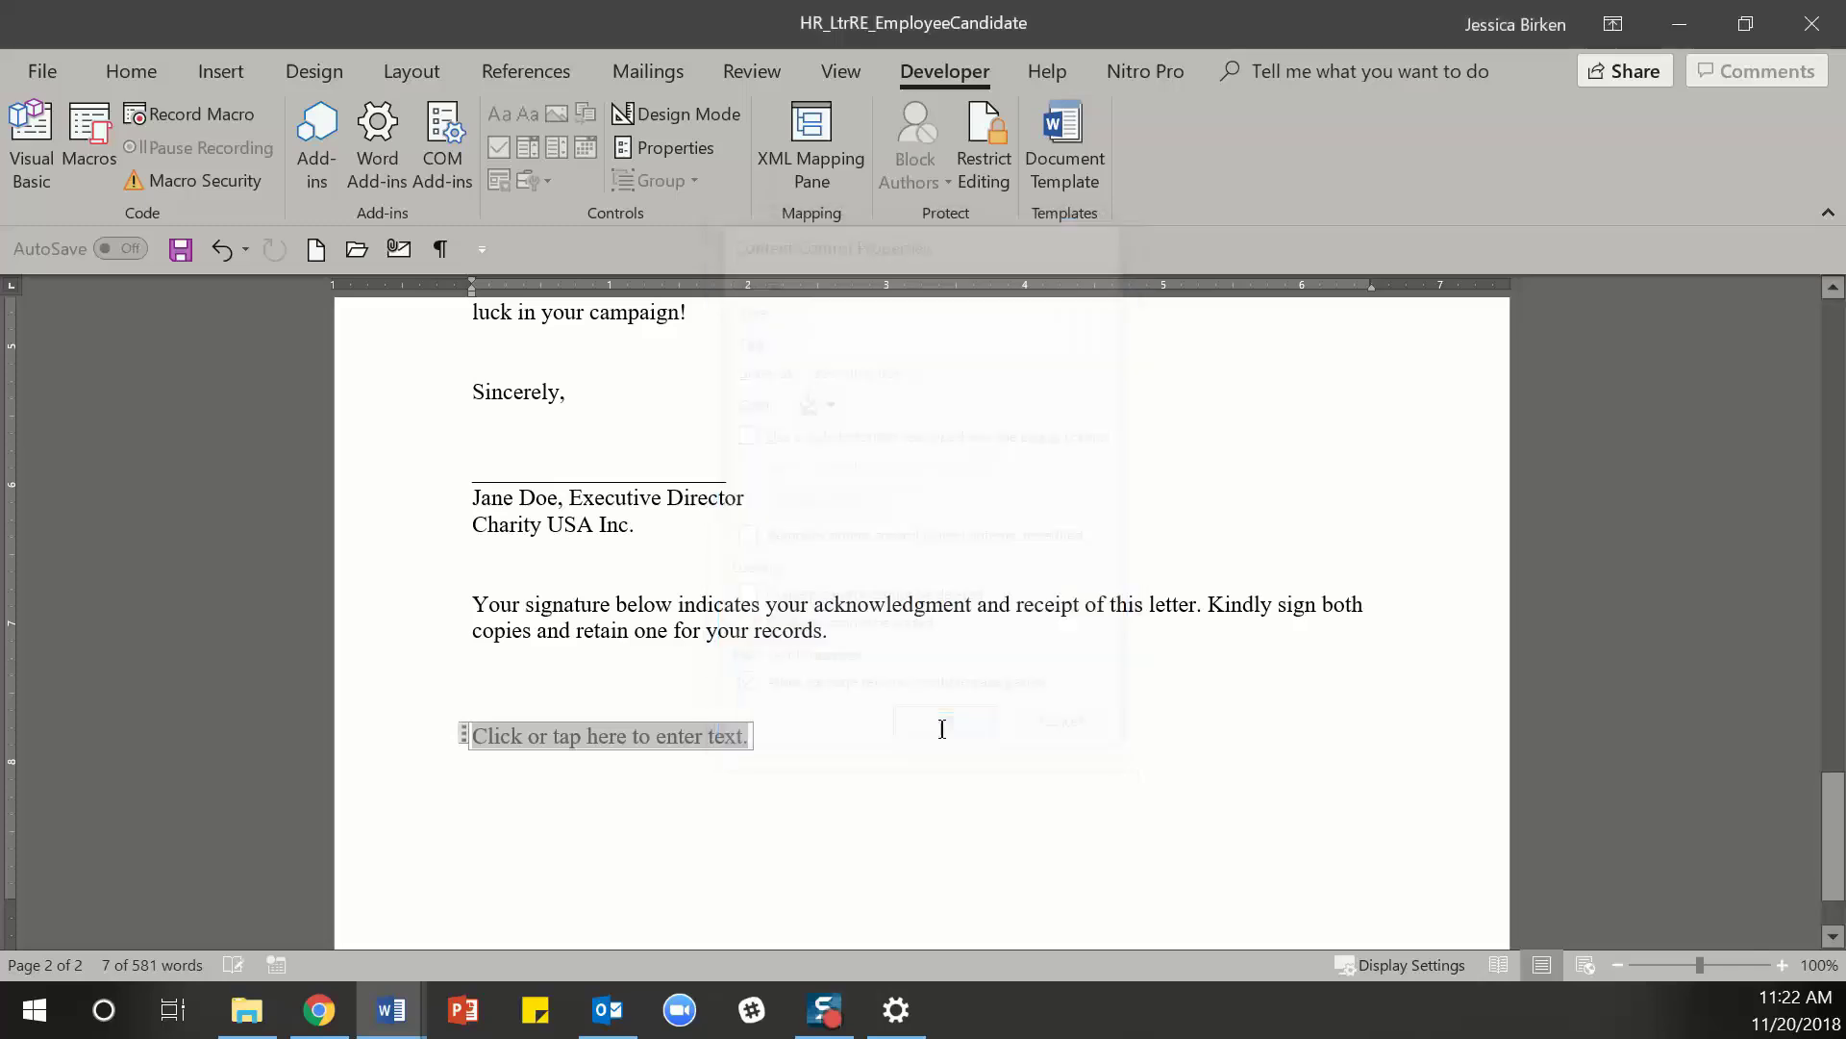
key(ctrl+v)
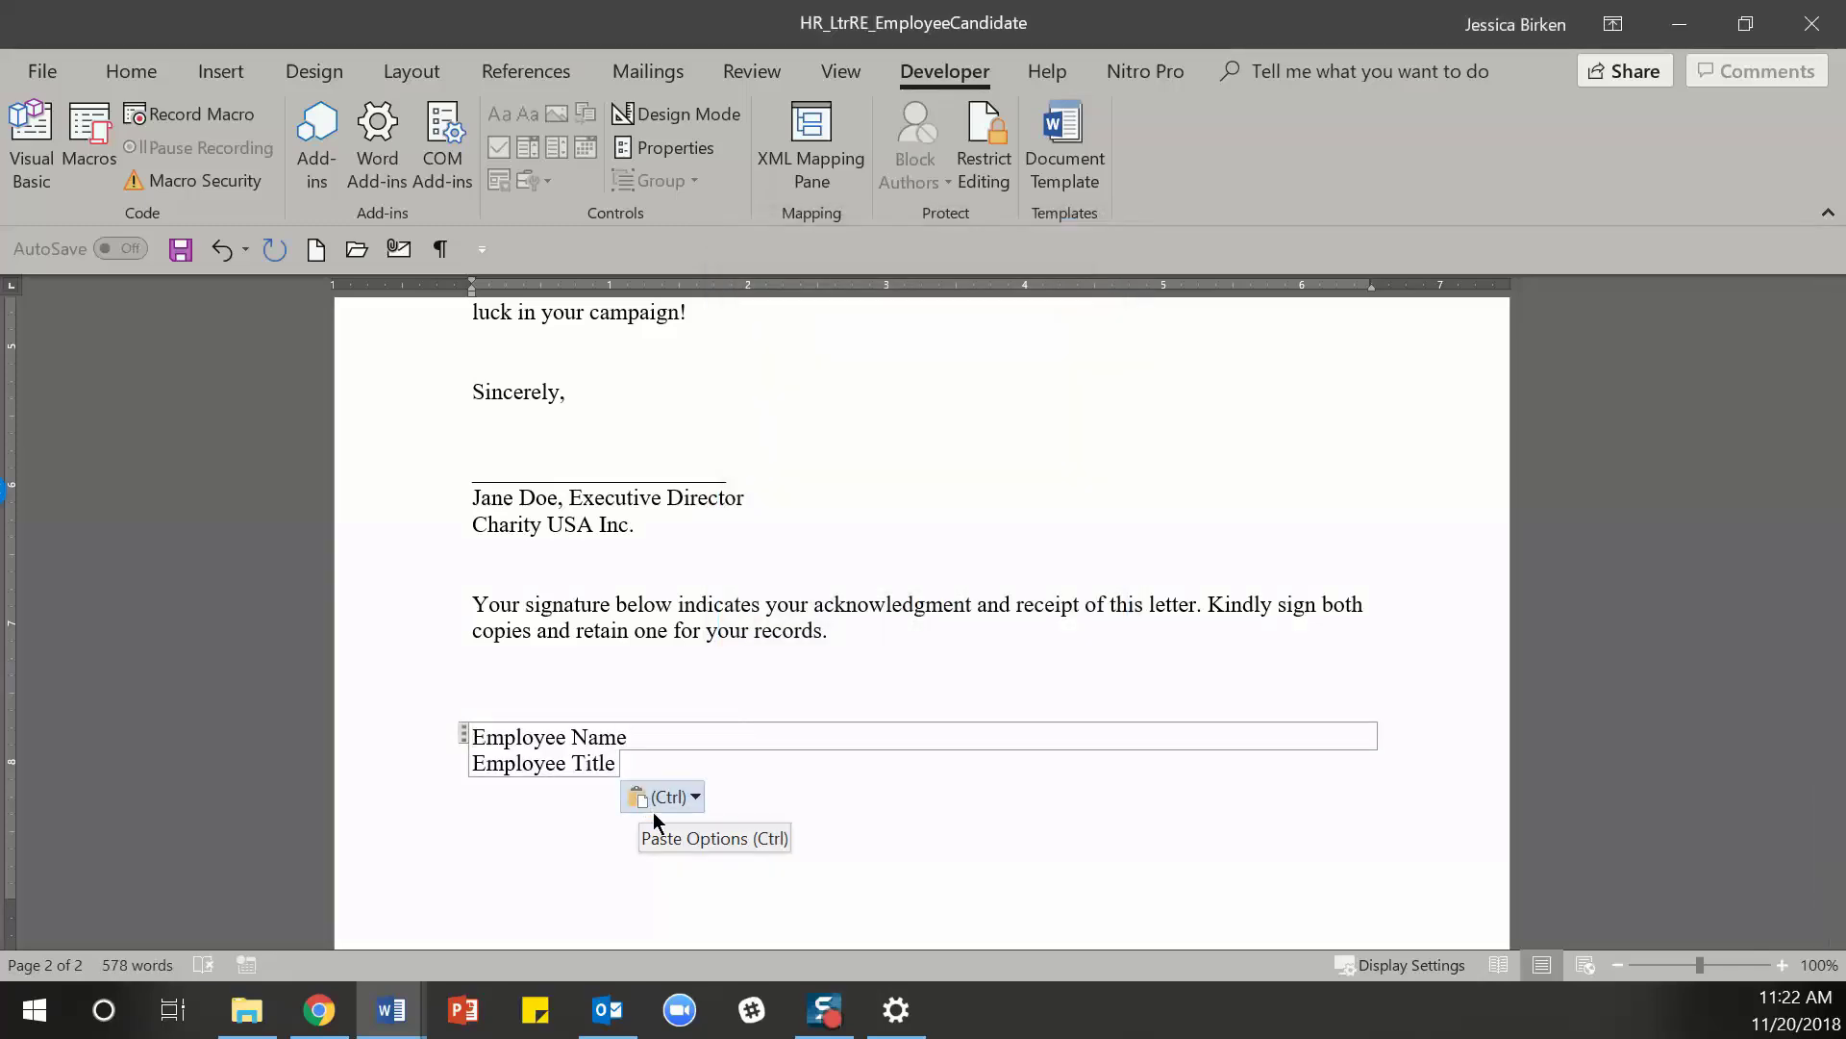
click(754, 844)
- Insert a picture content control on the blank line above the letter's date, and view its picture source options without choosing one
scroll(754, 843, down, 2)
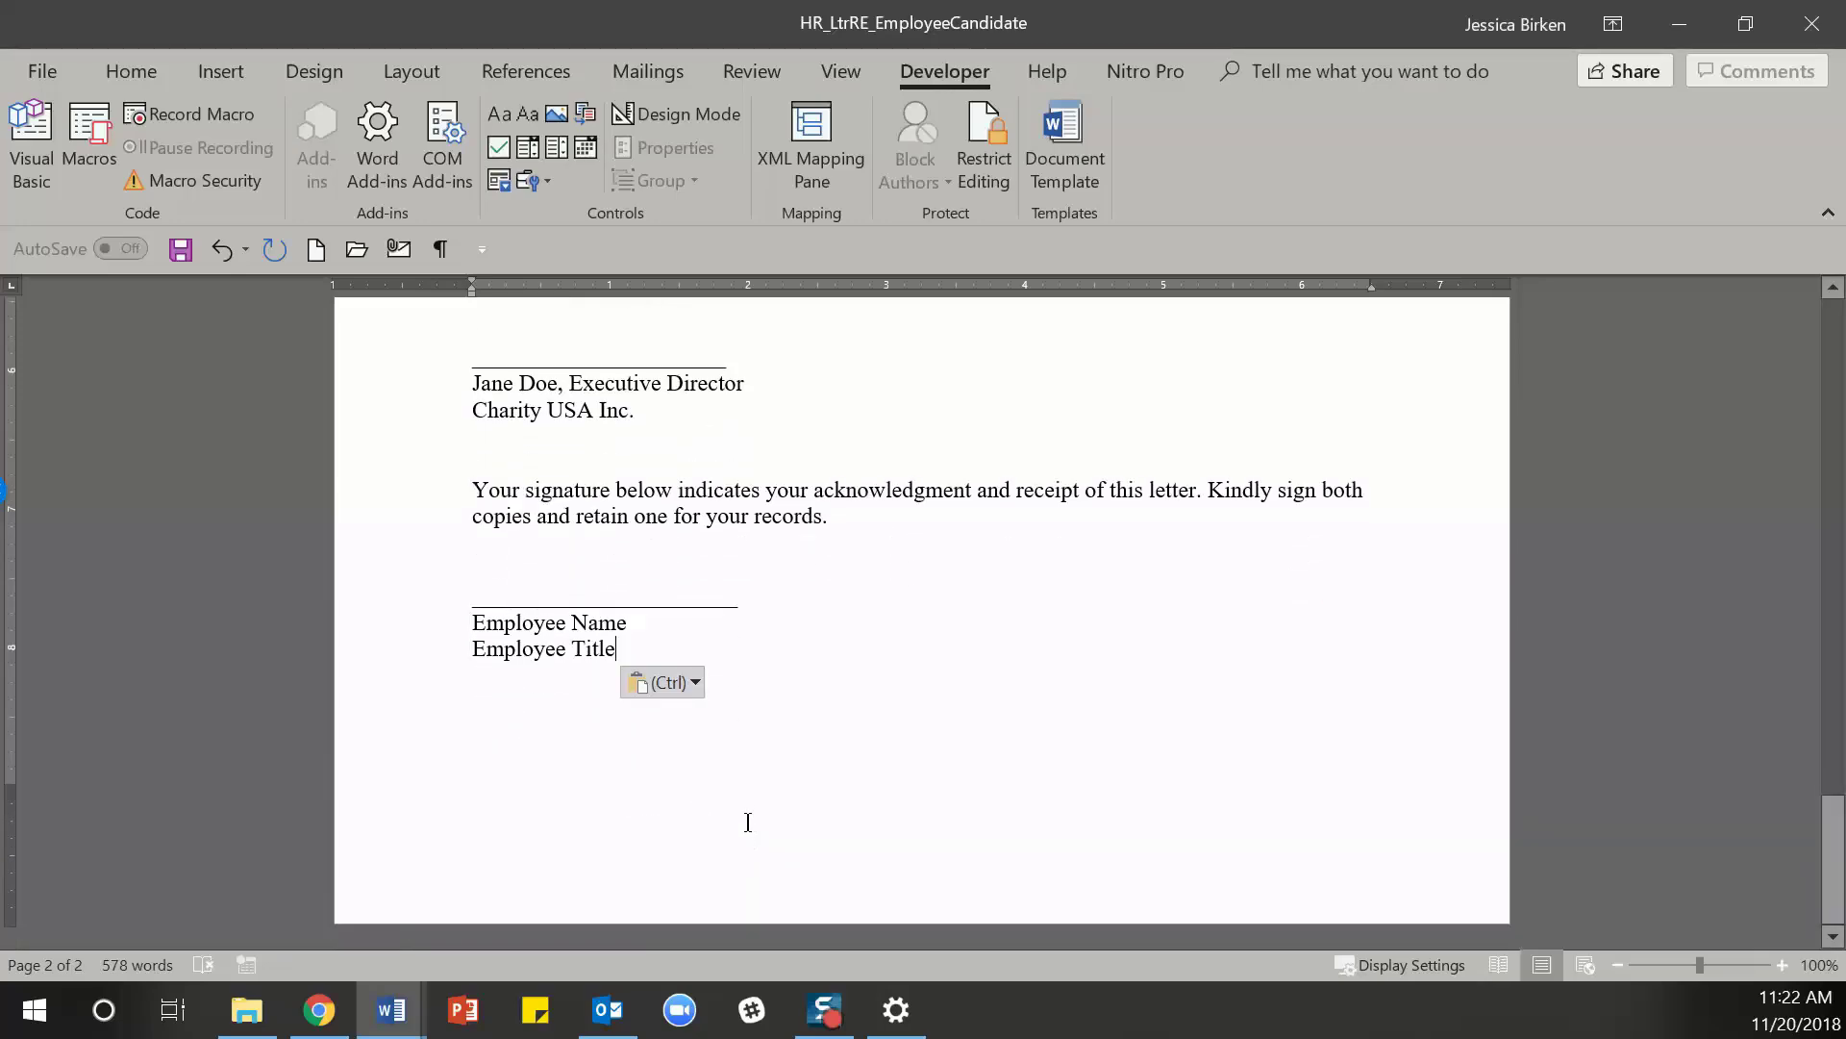
scroll(748, 809, up, 15)
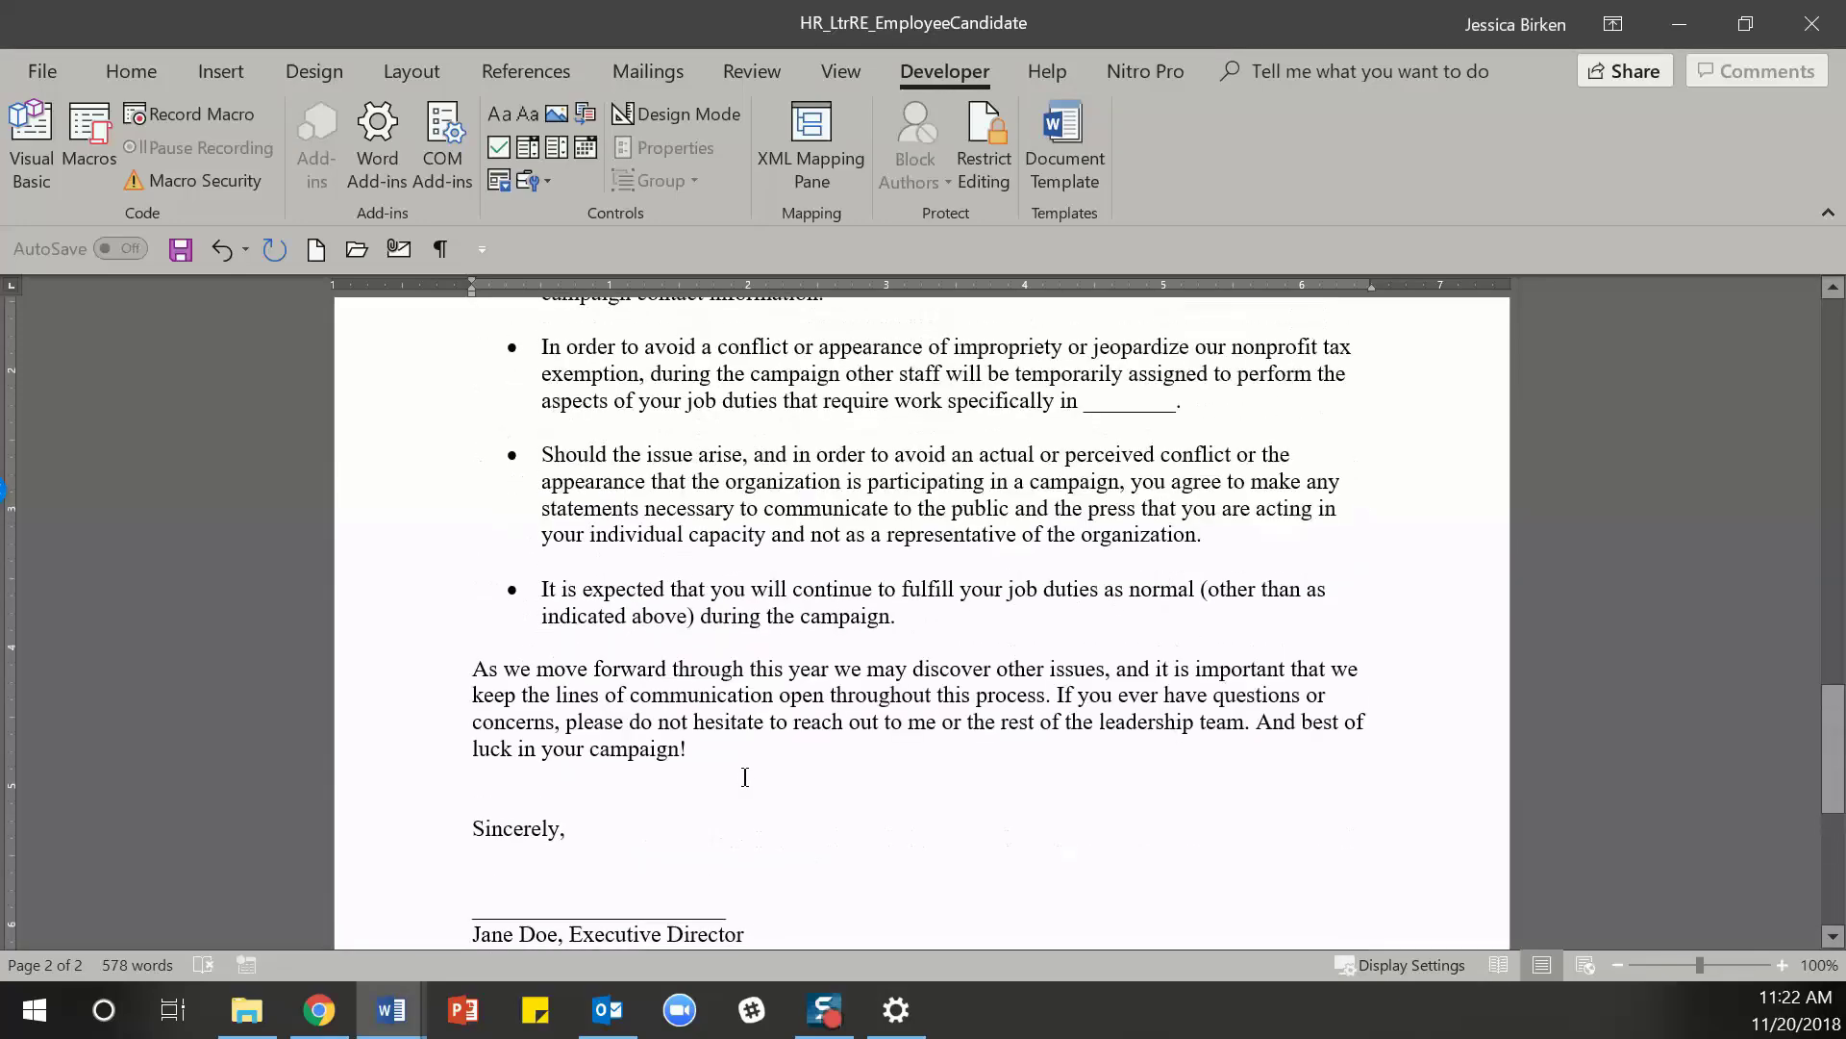
scroll(741, 771, up, 15)
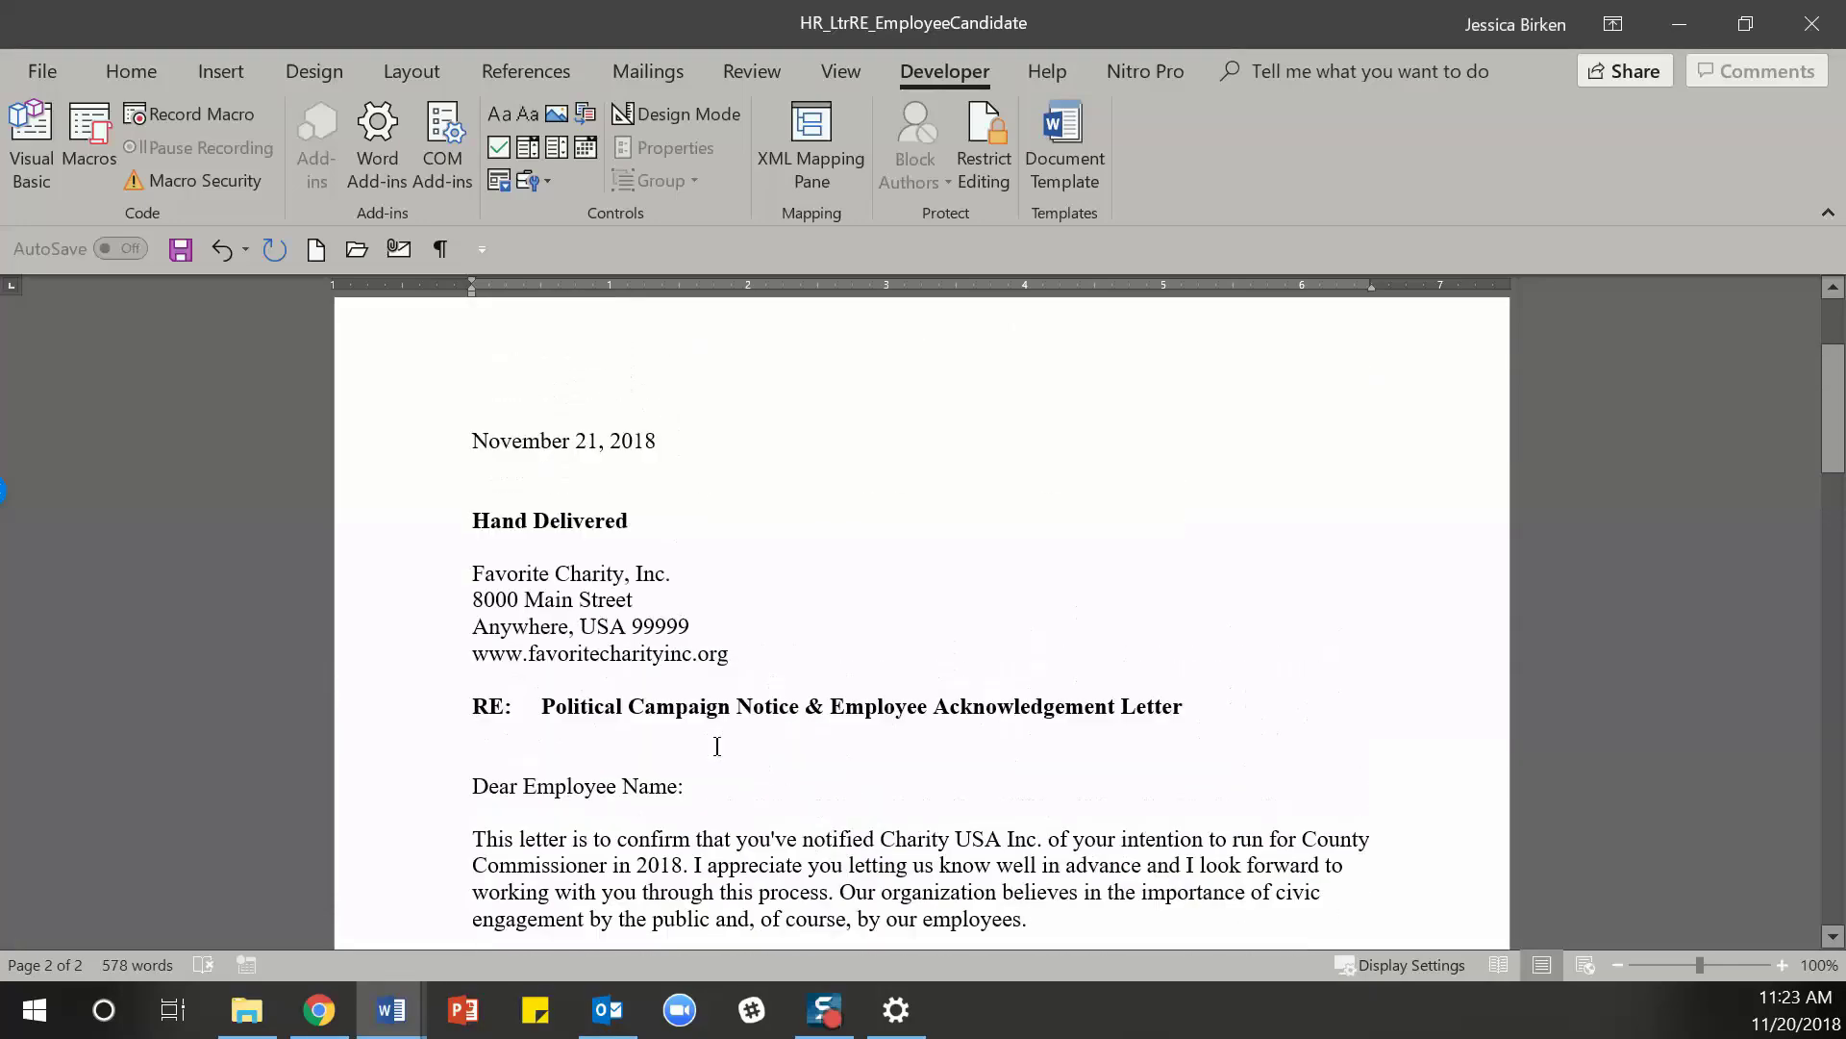
click(521, 581)
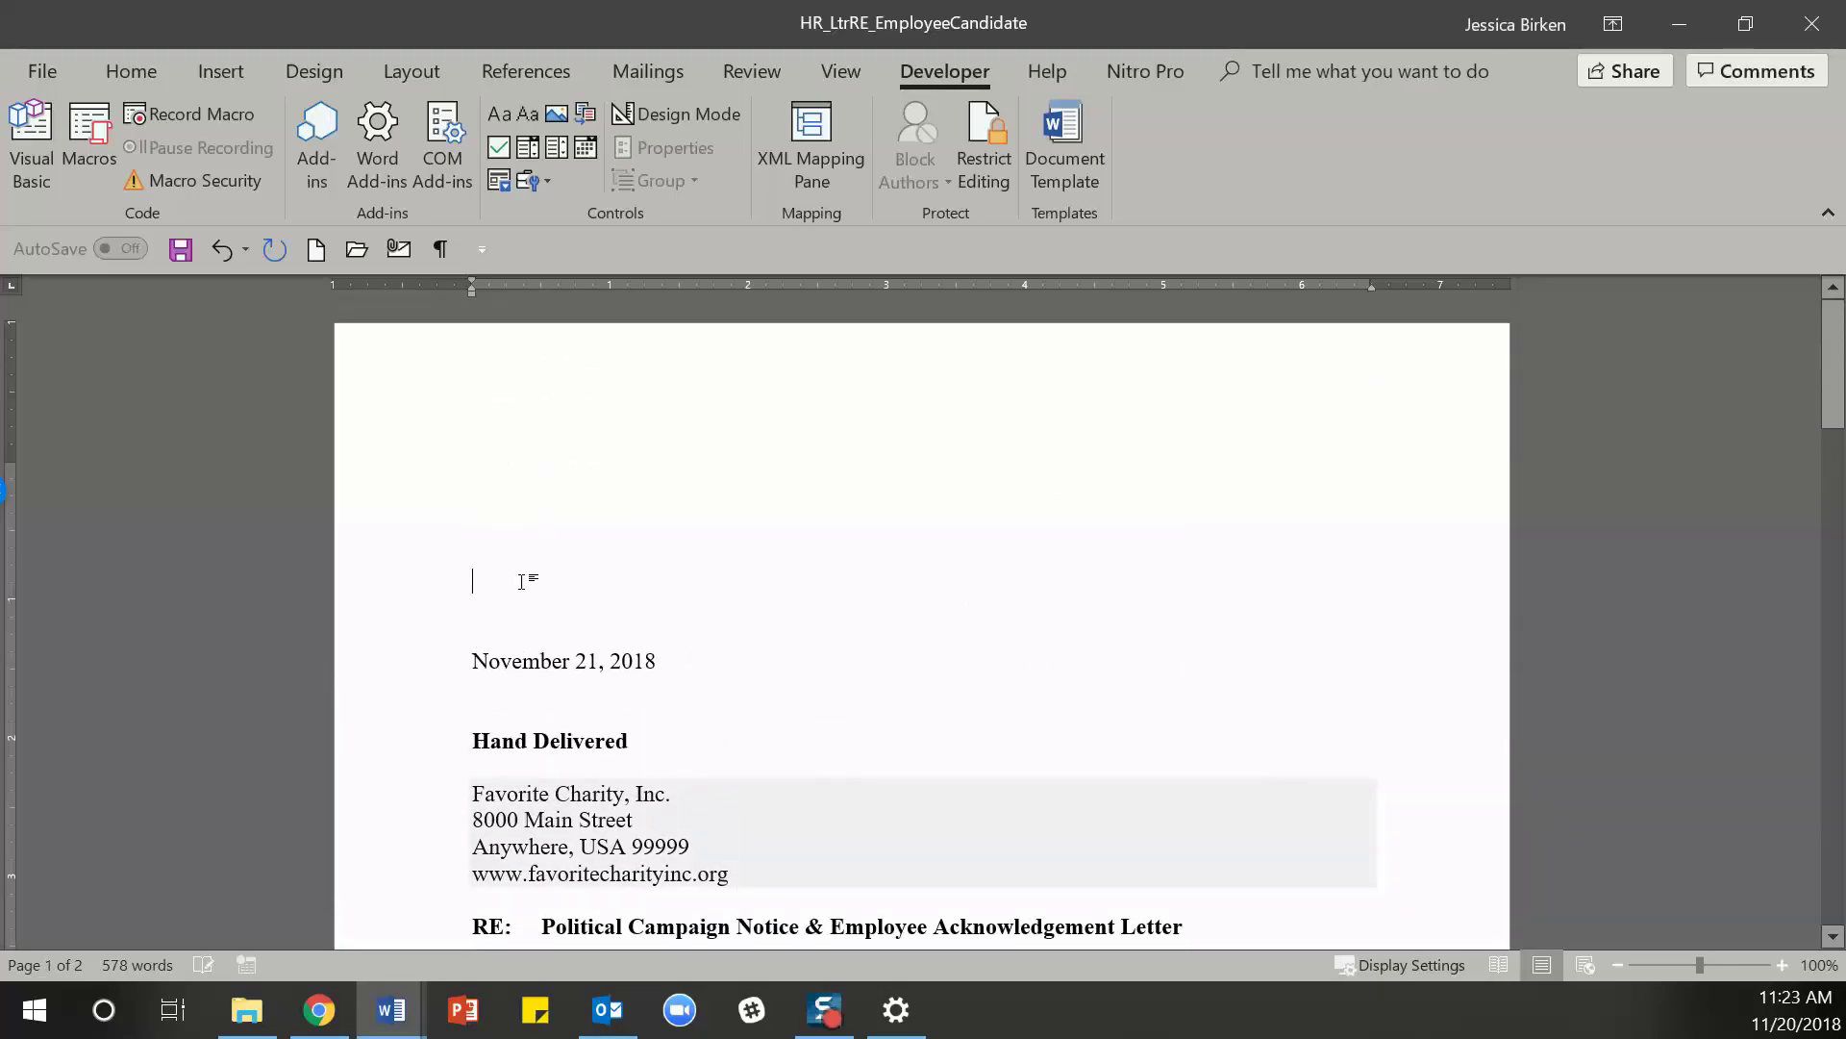
click(558, 117)
scroll(1039, 794, down, 3)
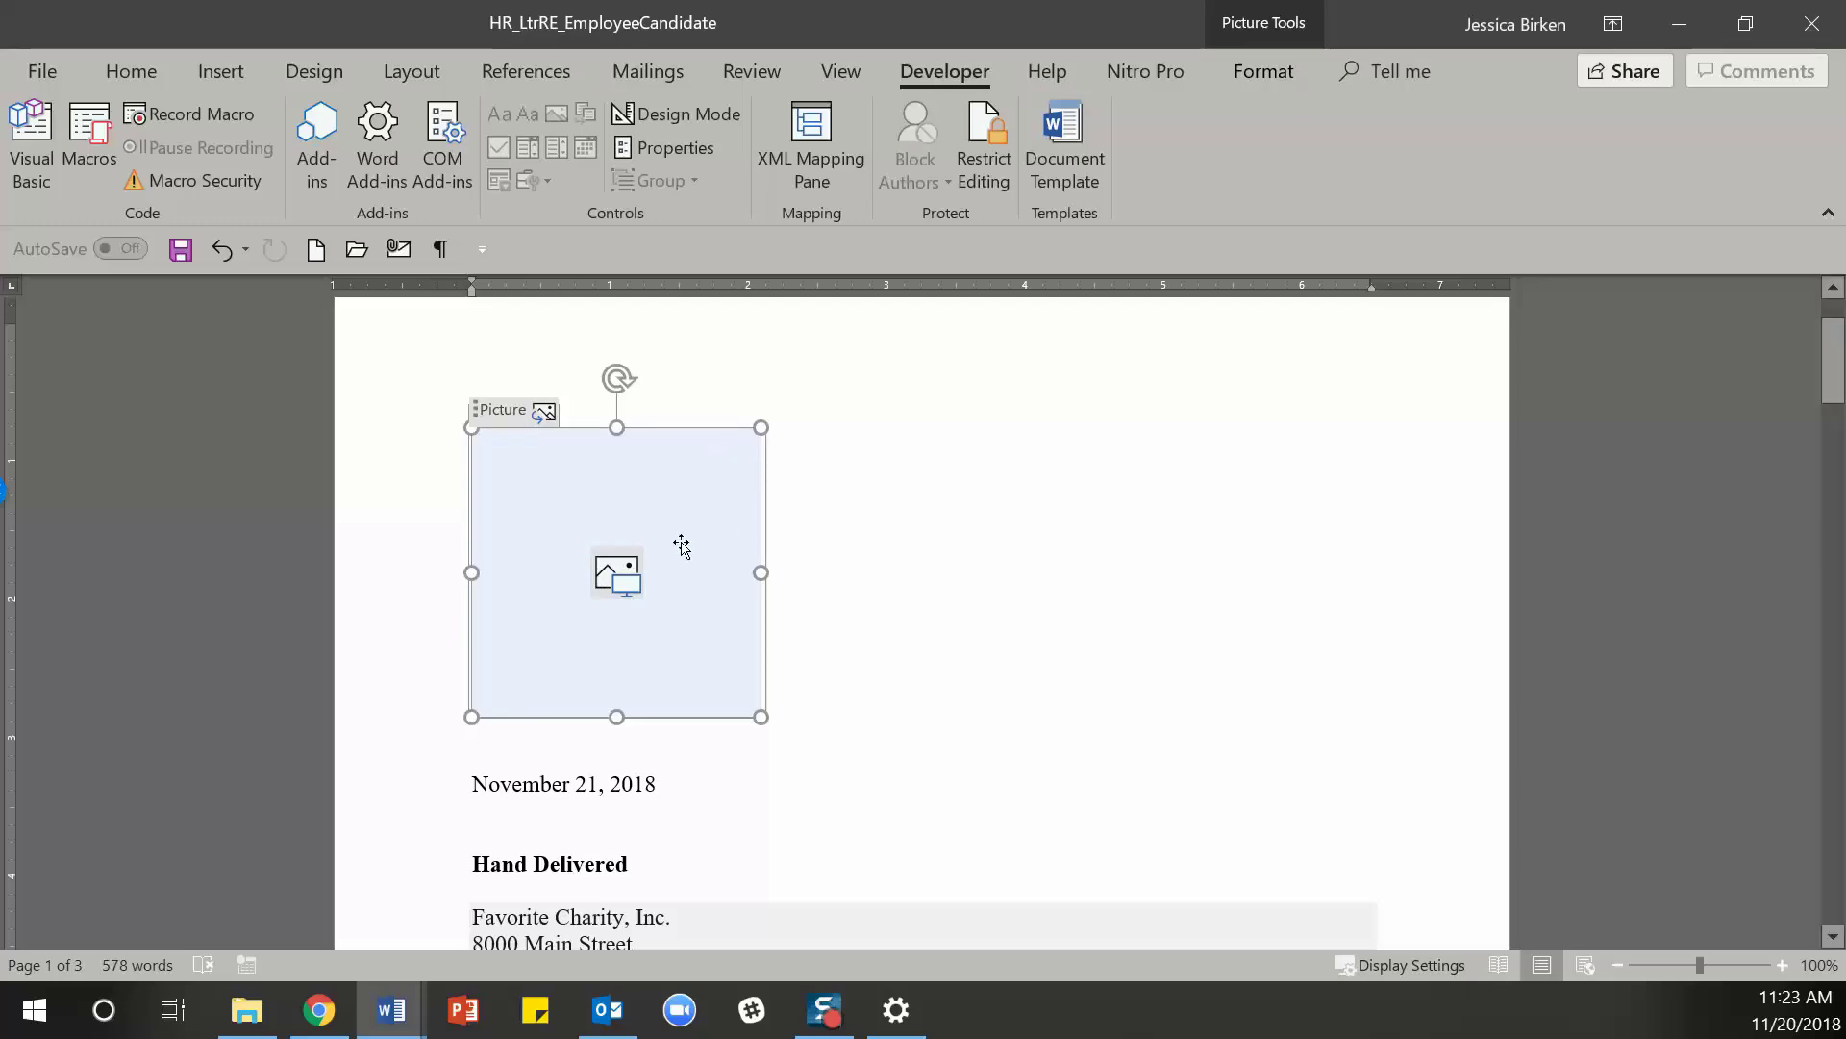
click(637, 580)
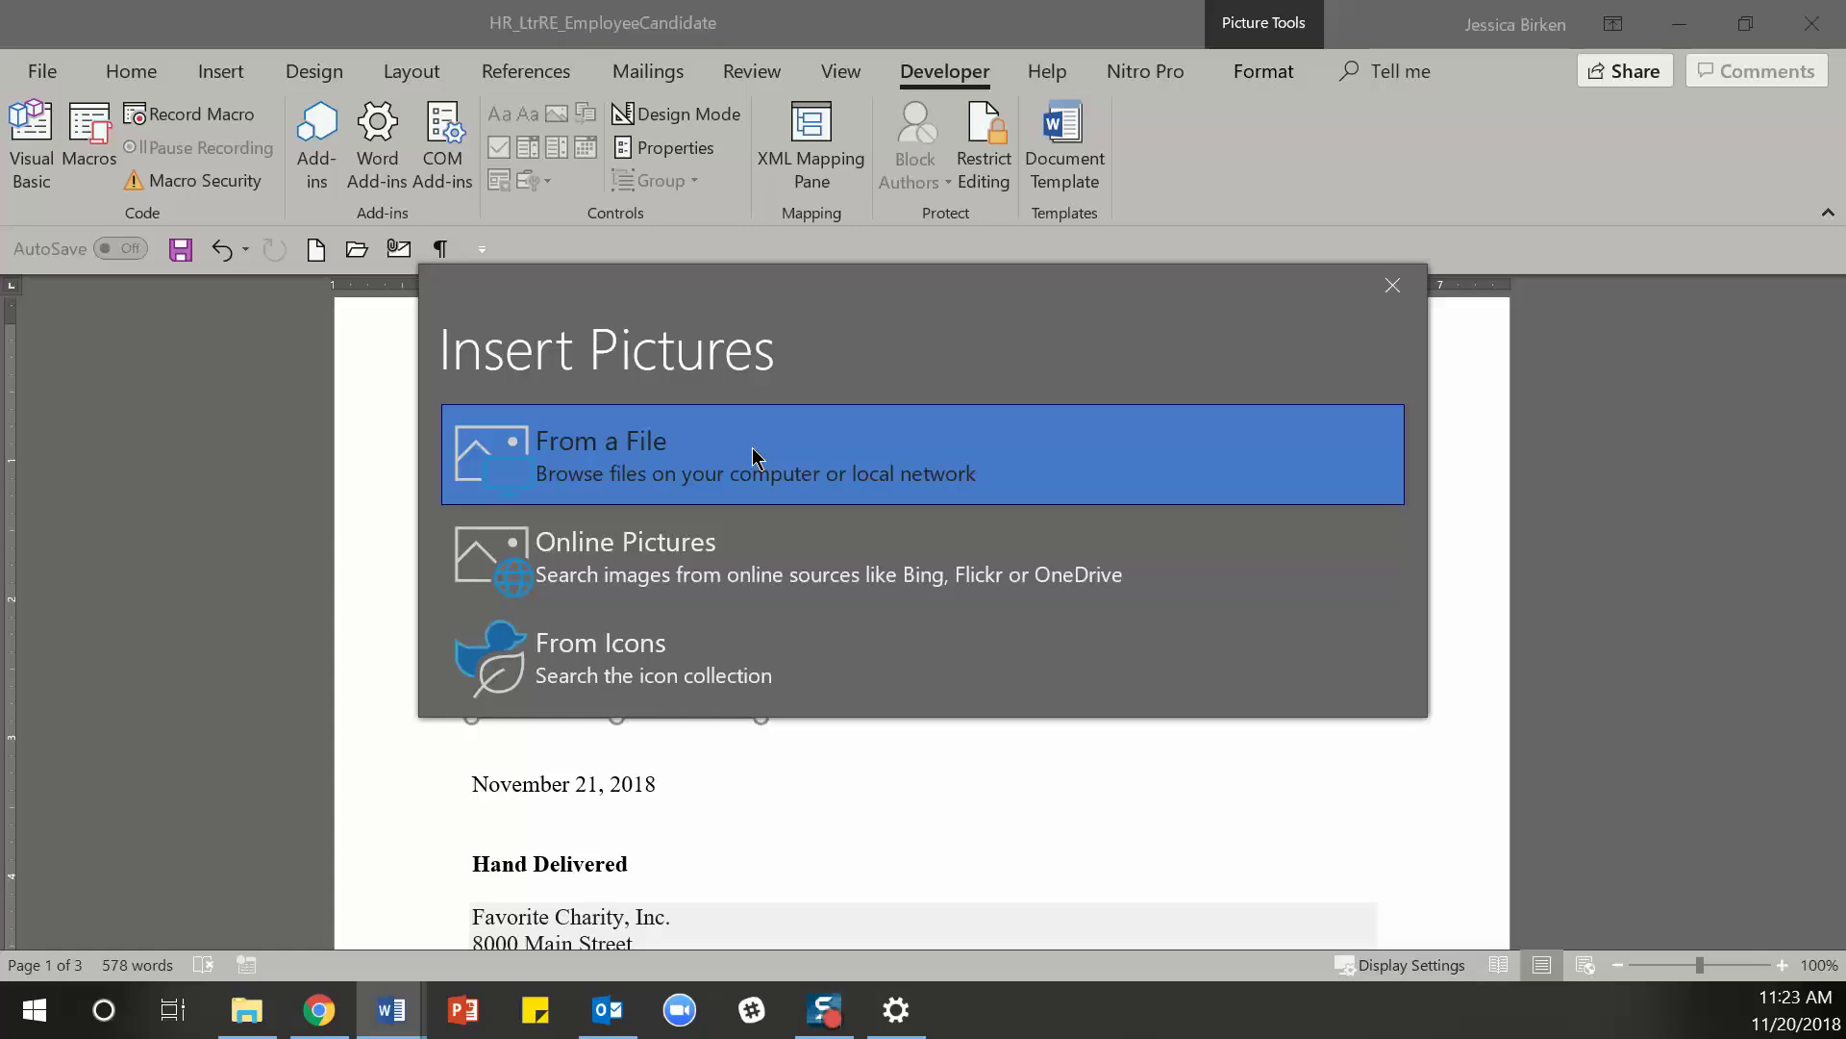
click(1393, 284)
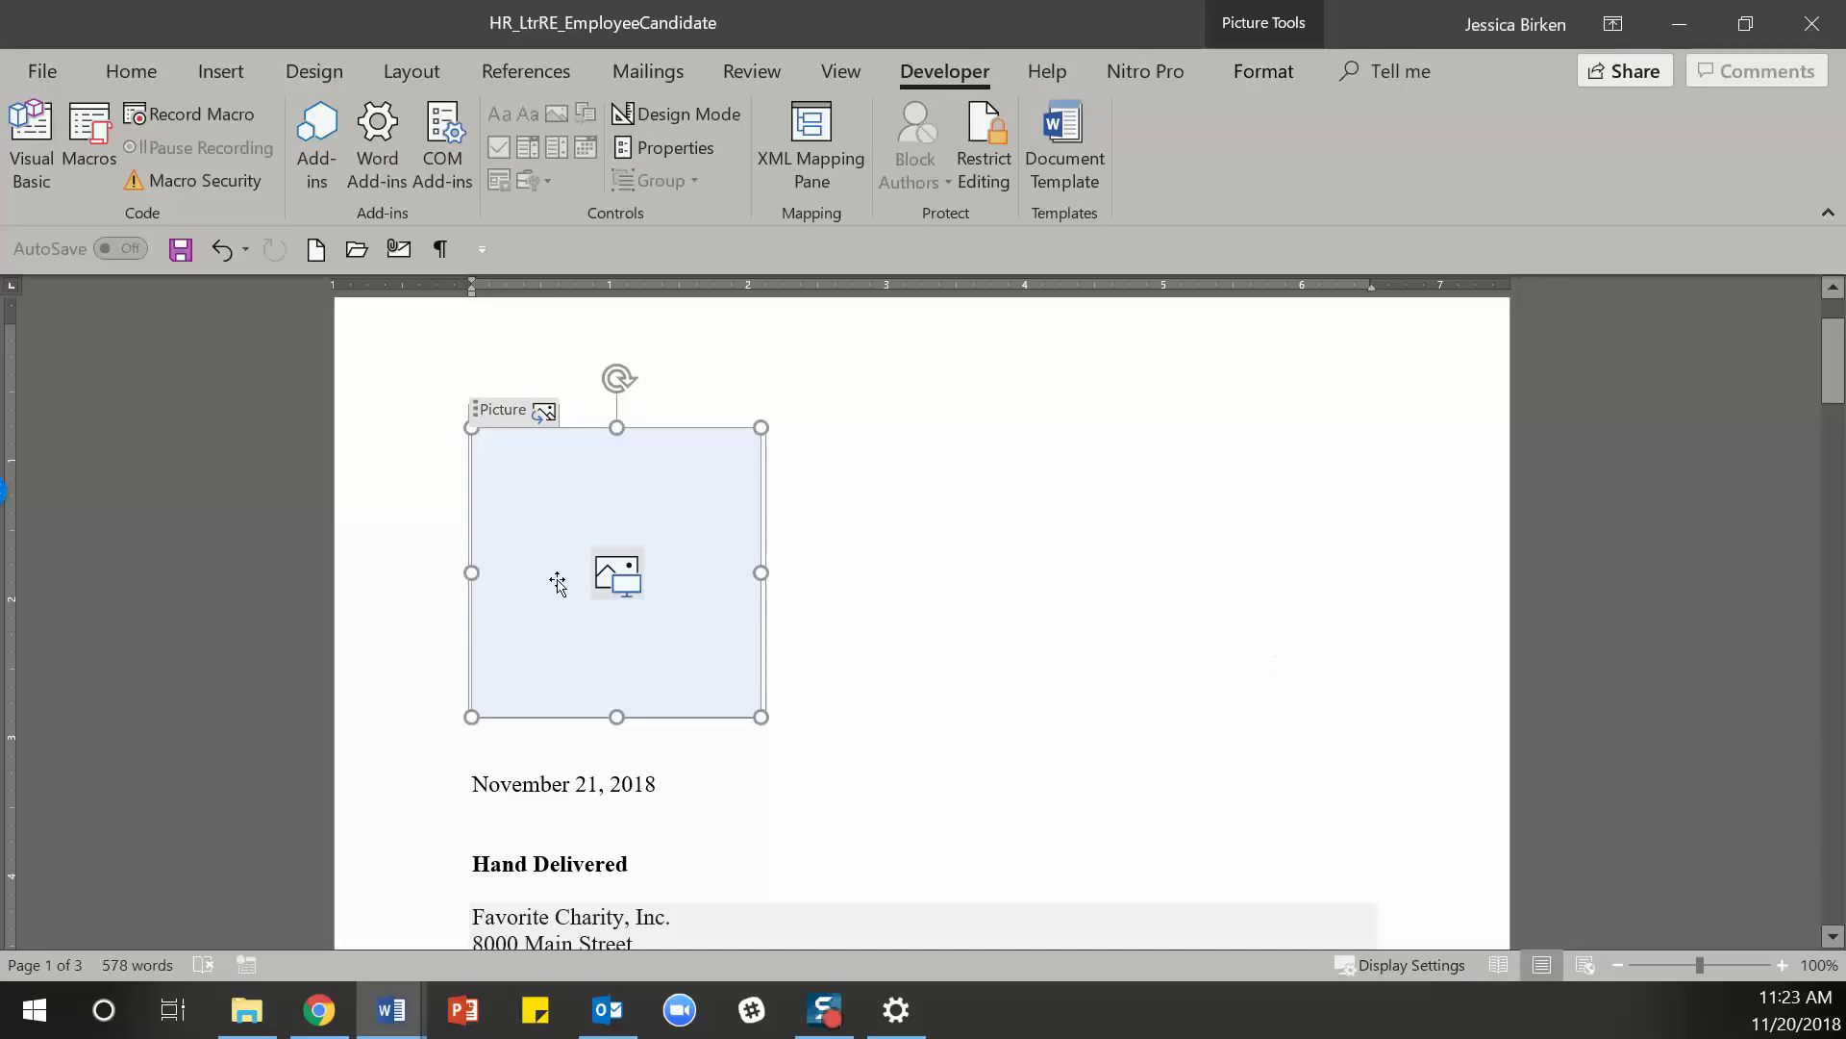
scroll(820, 642, down, 5)
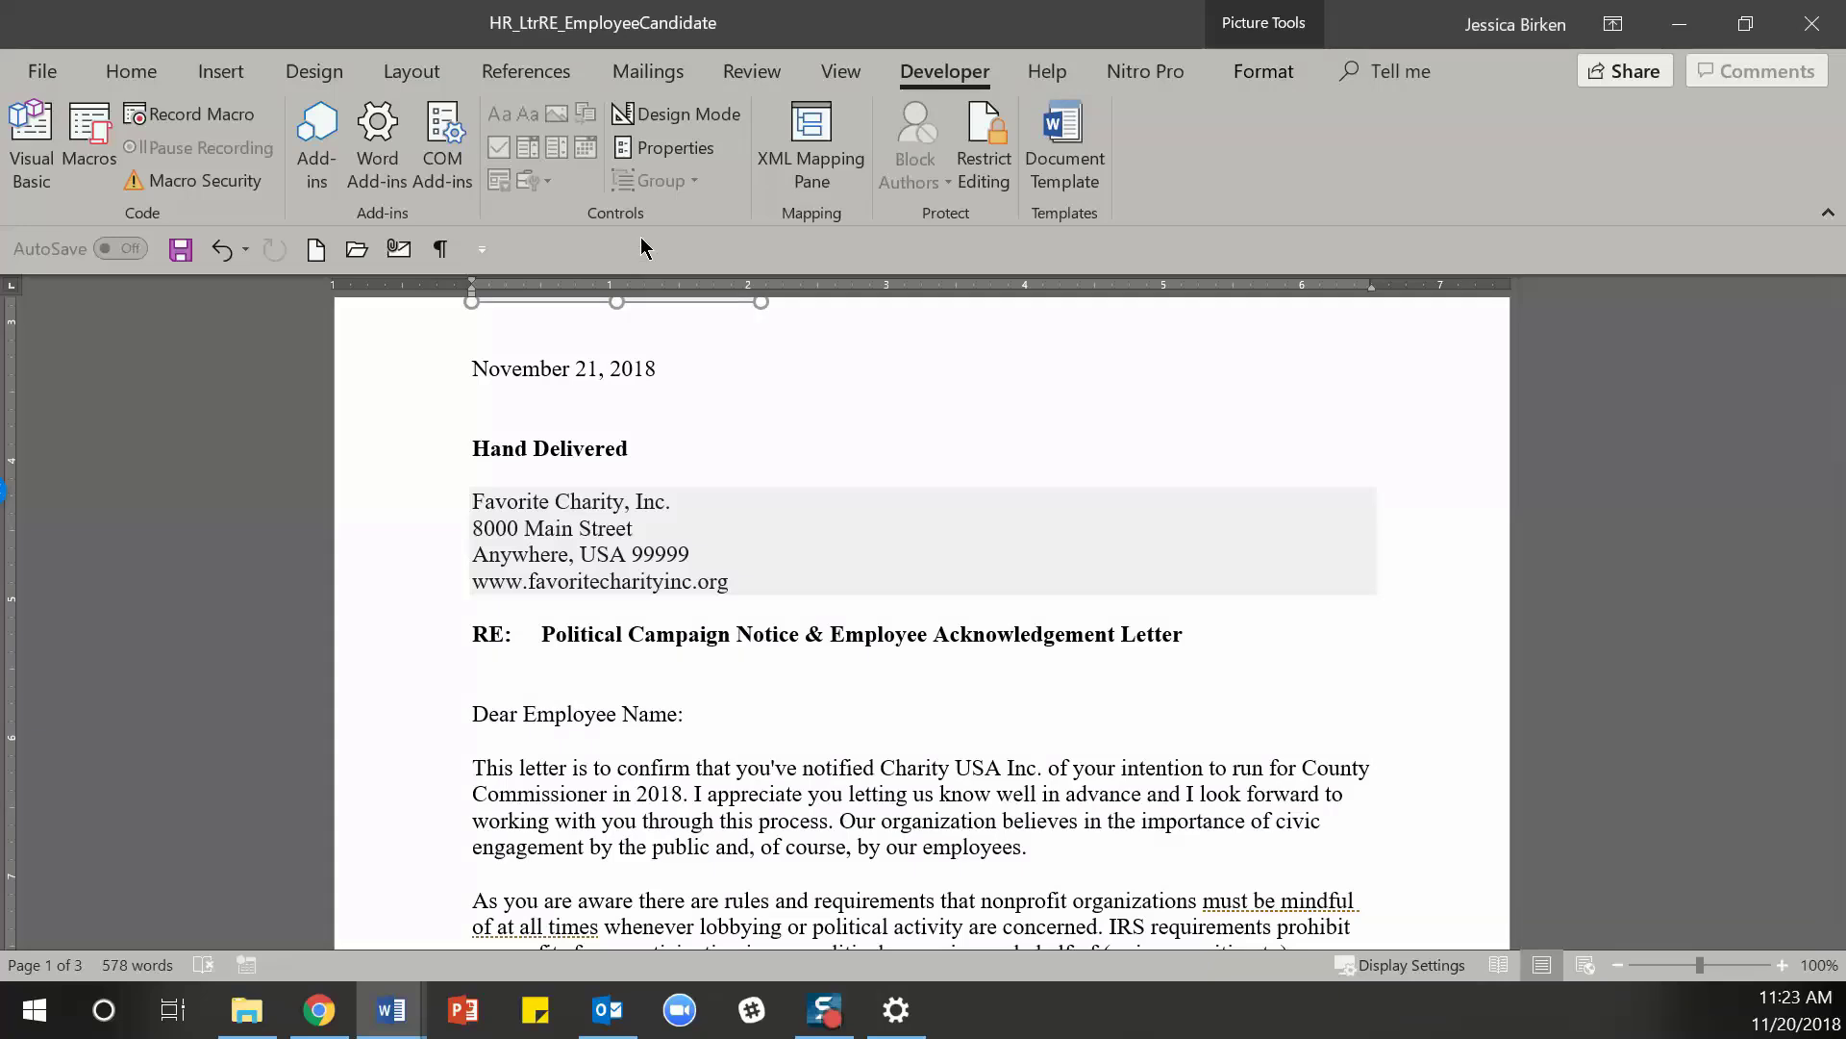
click(714, 381)
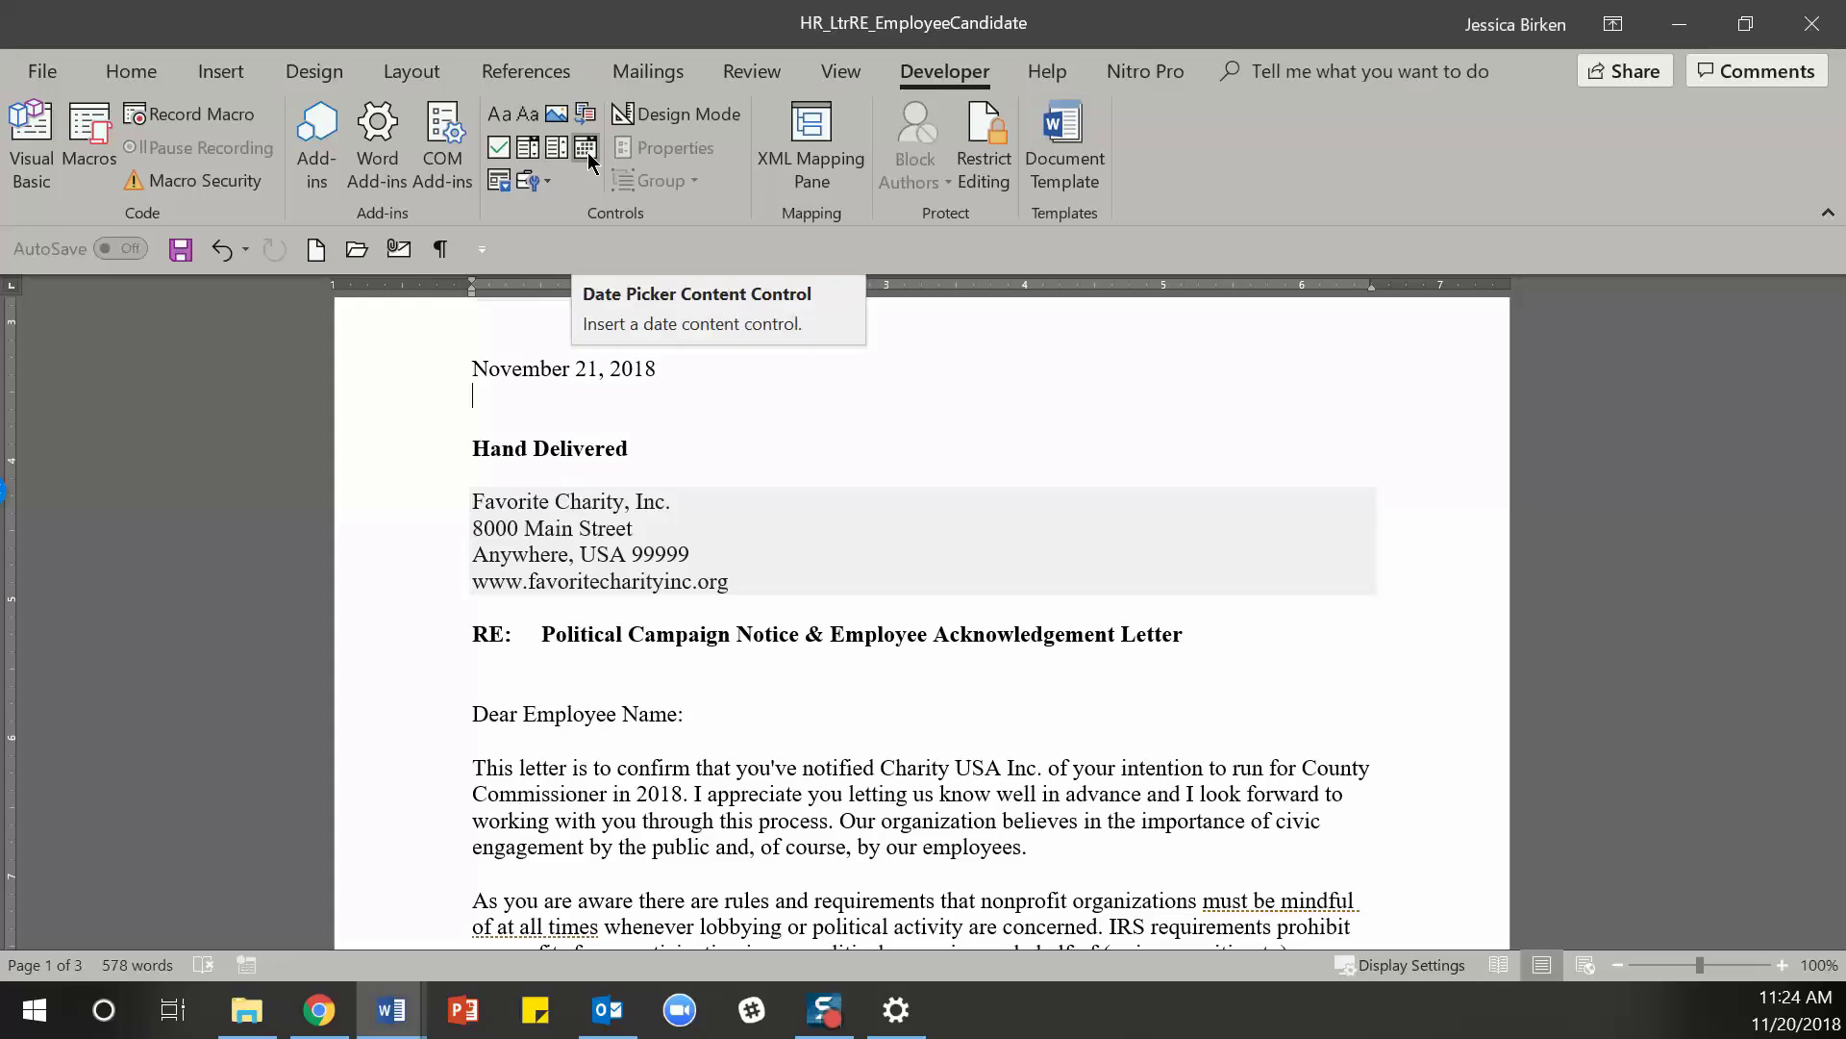
click(548, 187)
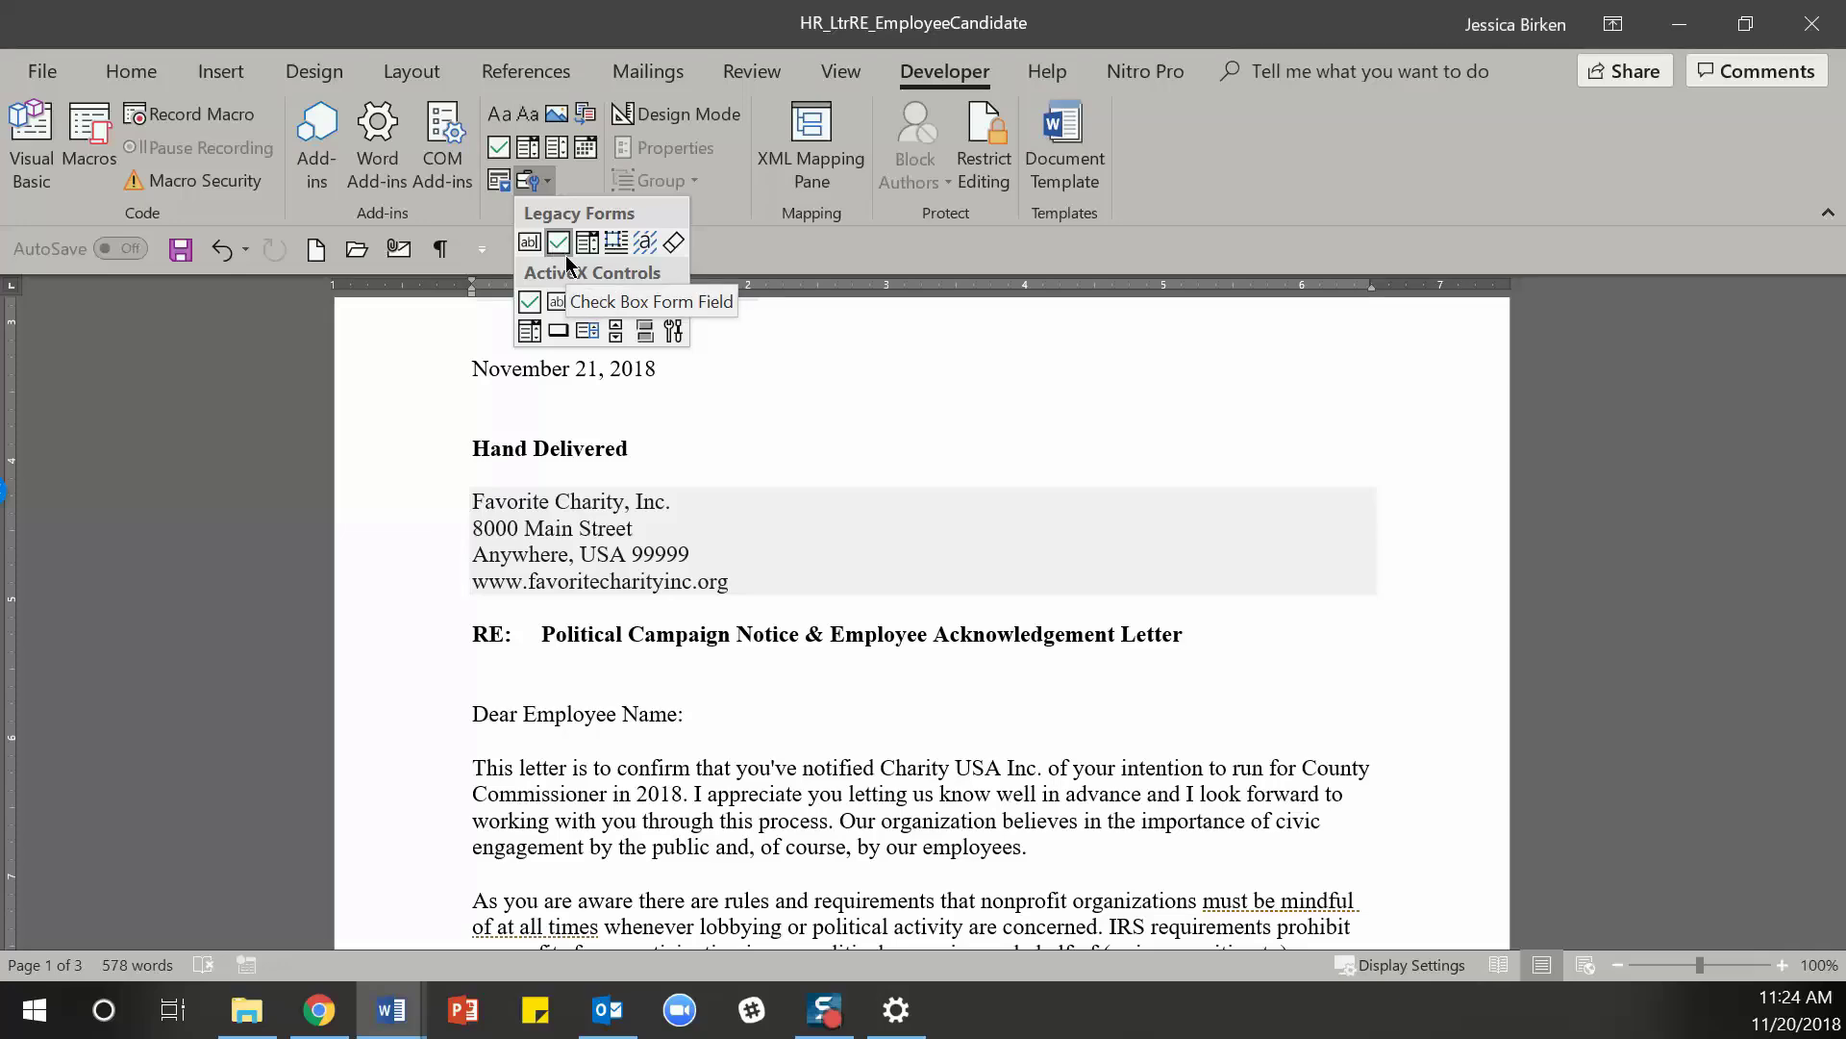
click(558, 183)
- Add a bullet reading "Choose between option a or option b" after the bullet about continuing to fulfill job duties
scroll(775, 543, down, 10)
scroll(775, 543, down, 15)
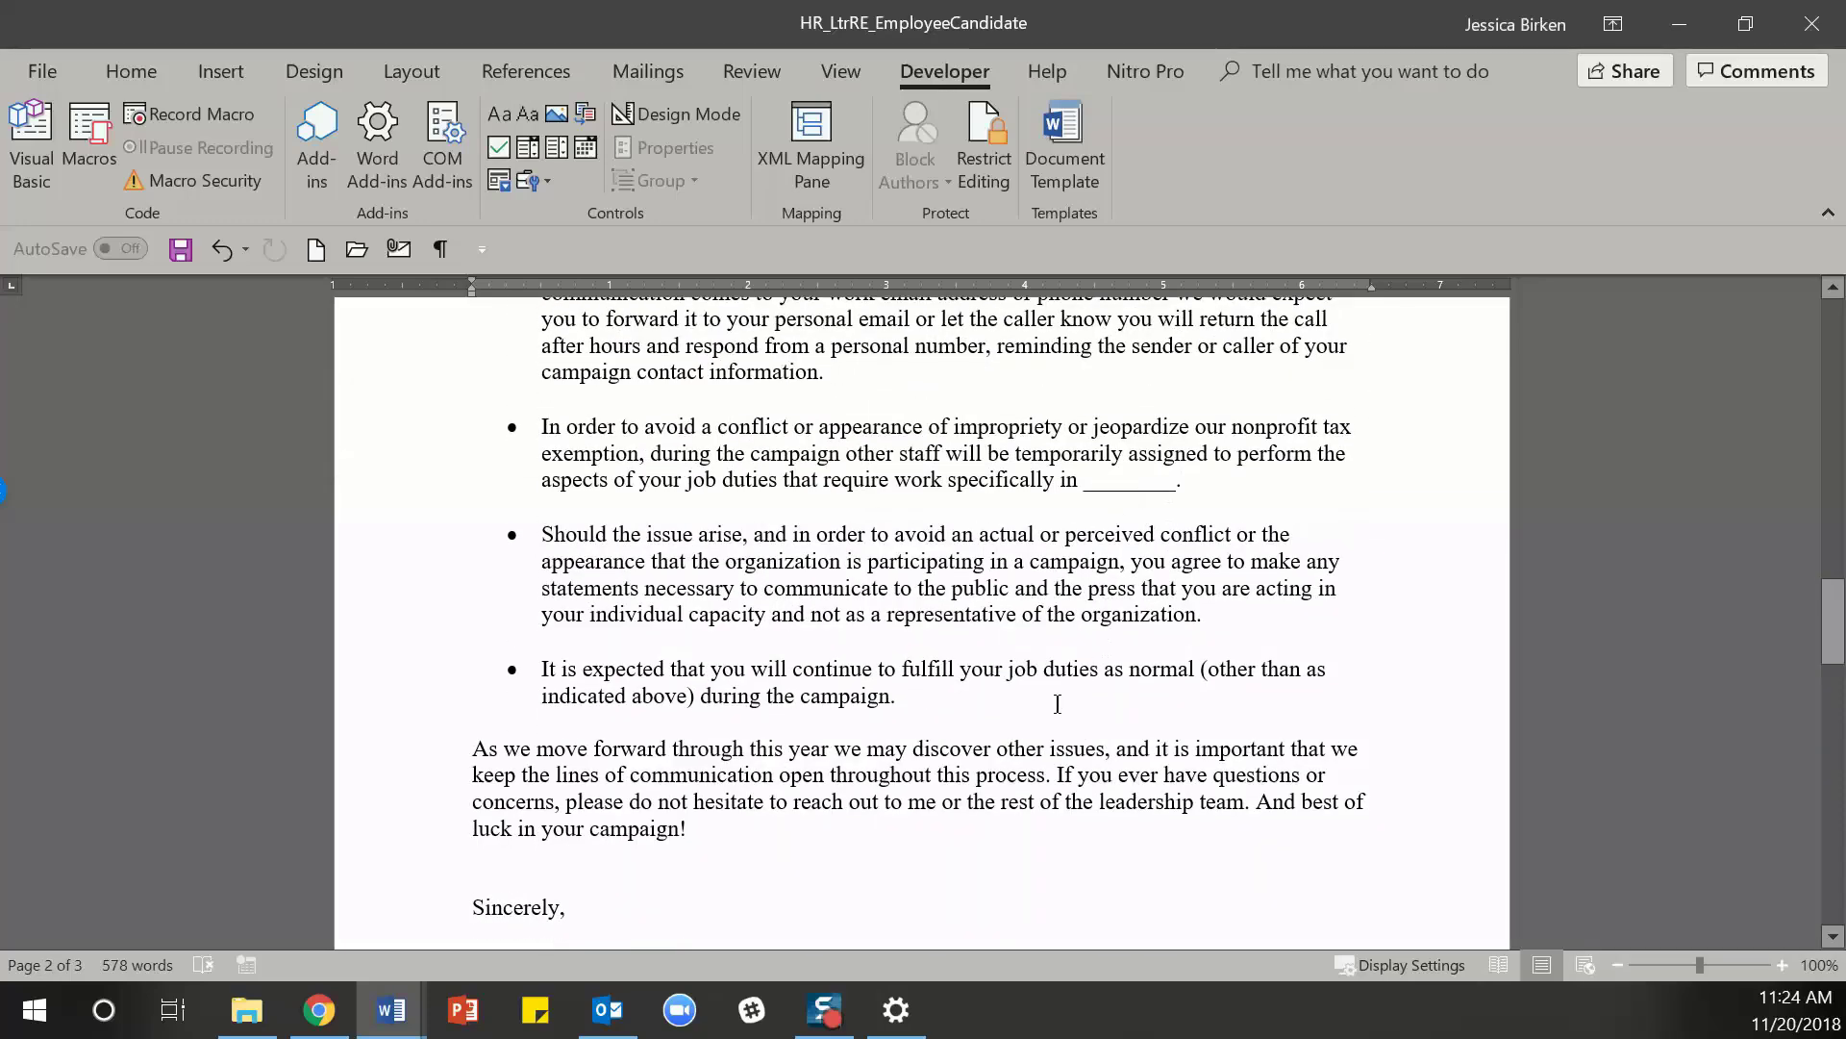
click(1059, 703)
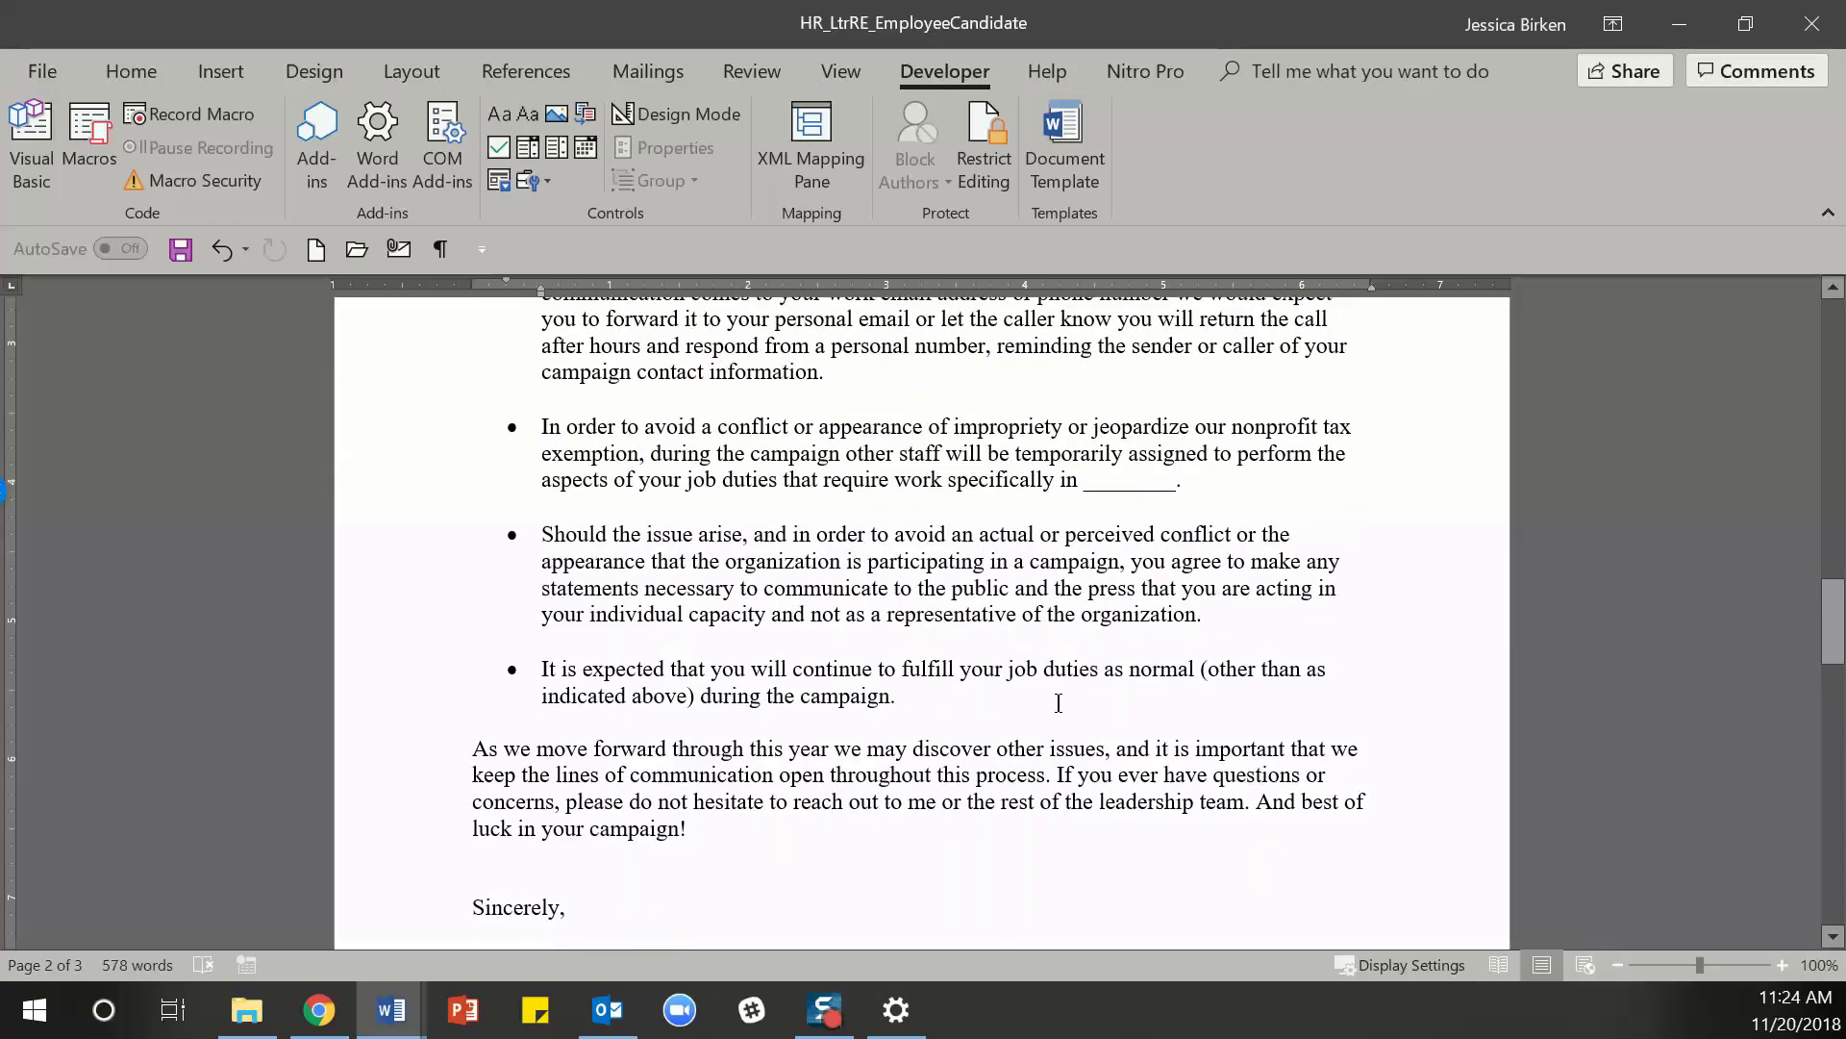
key(Return)
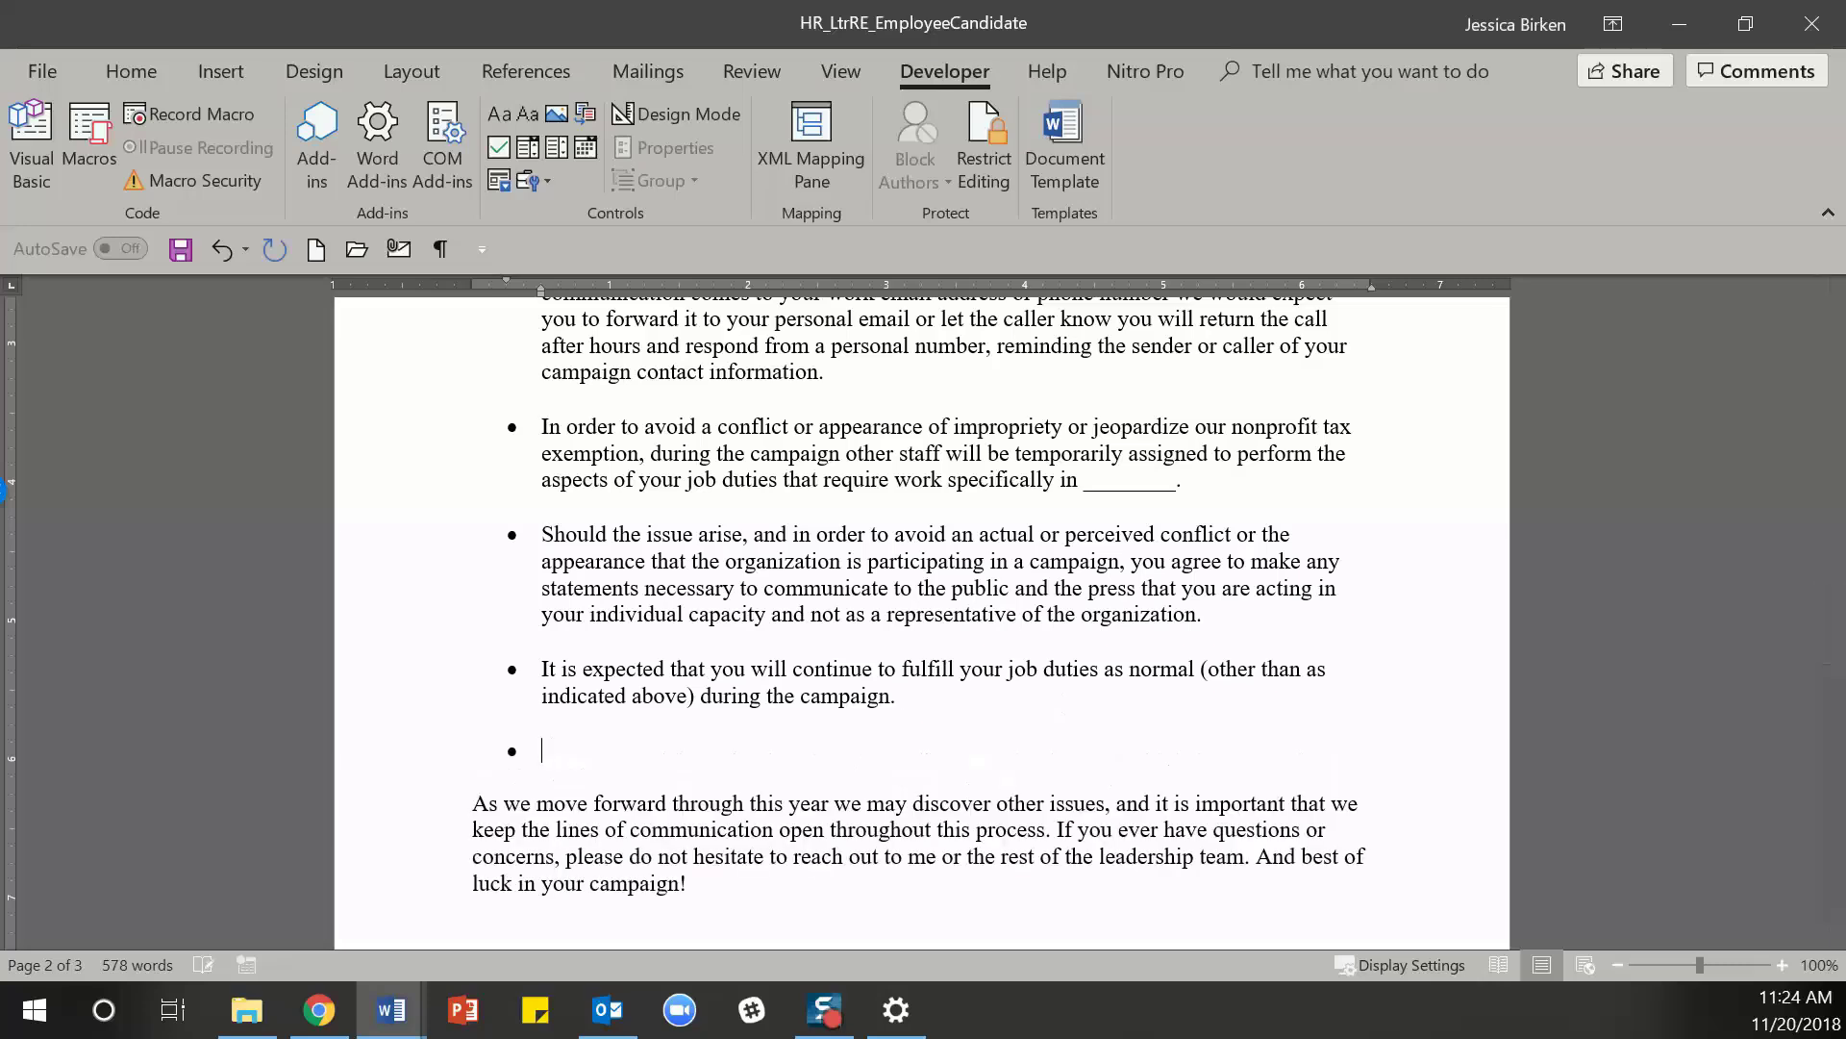
text(Choose between option a or o)
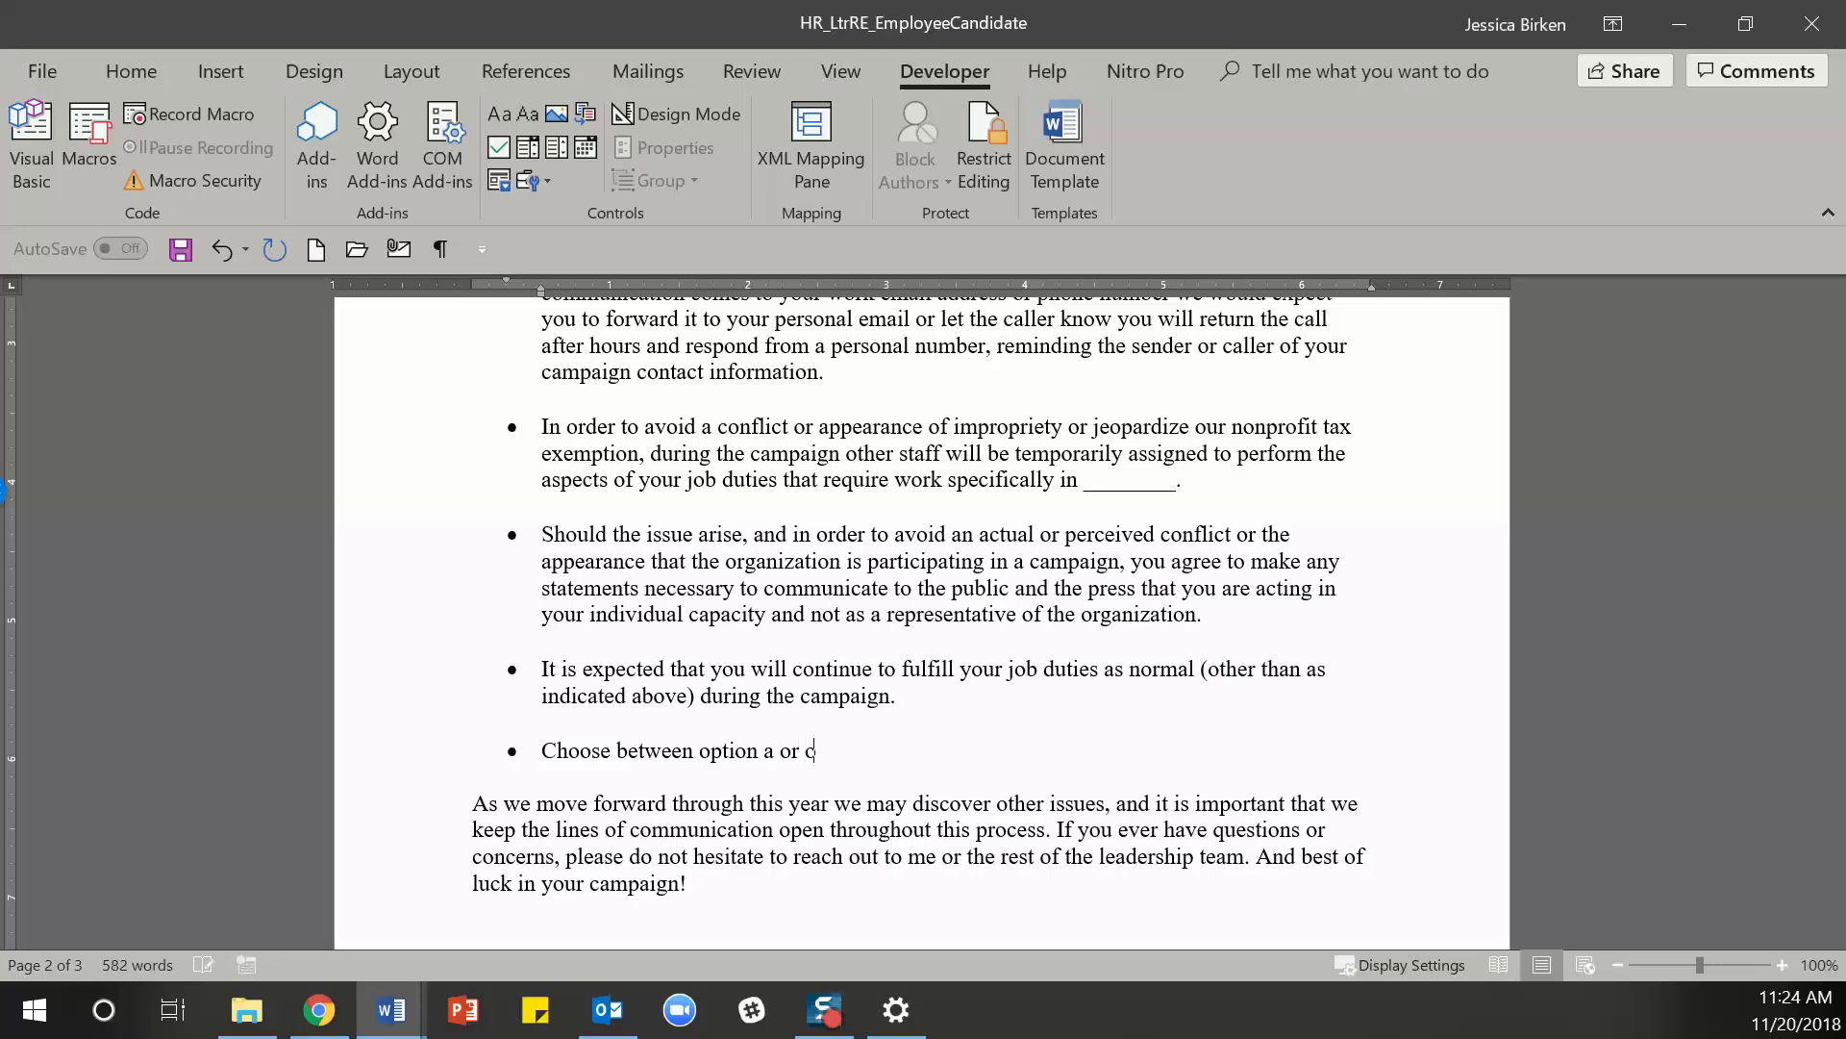
text(ption b)
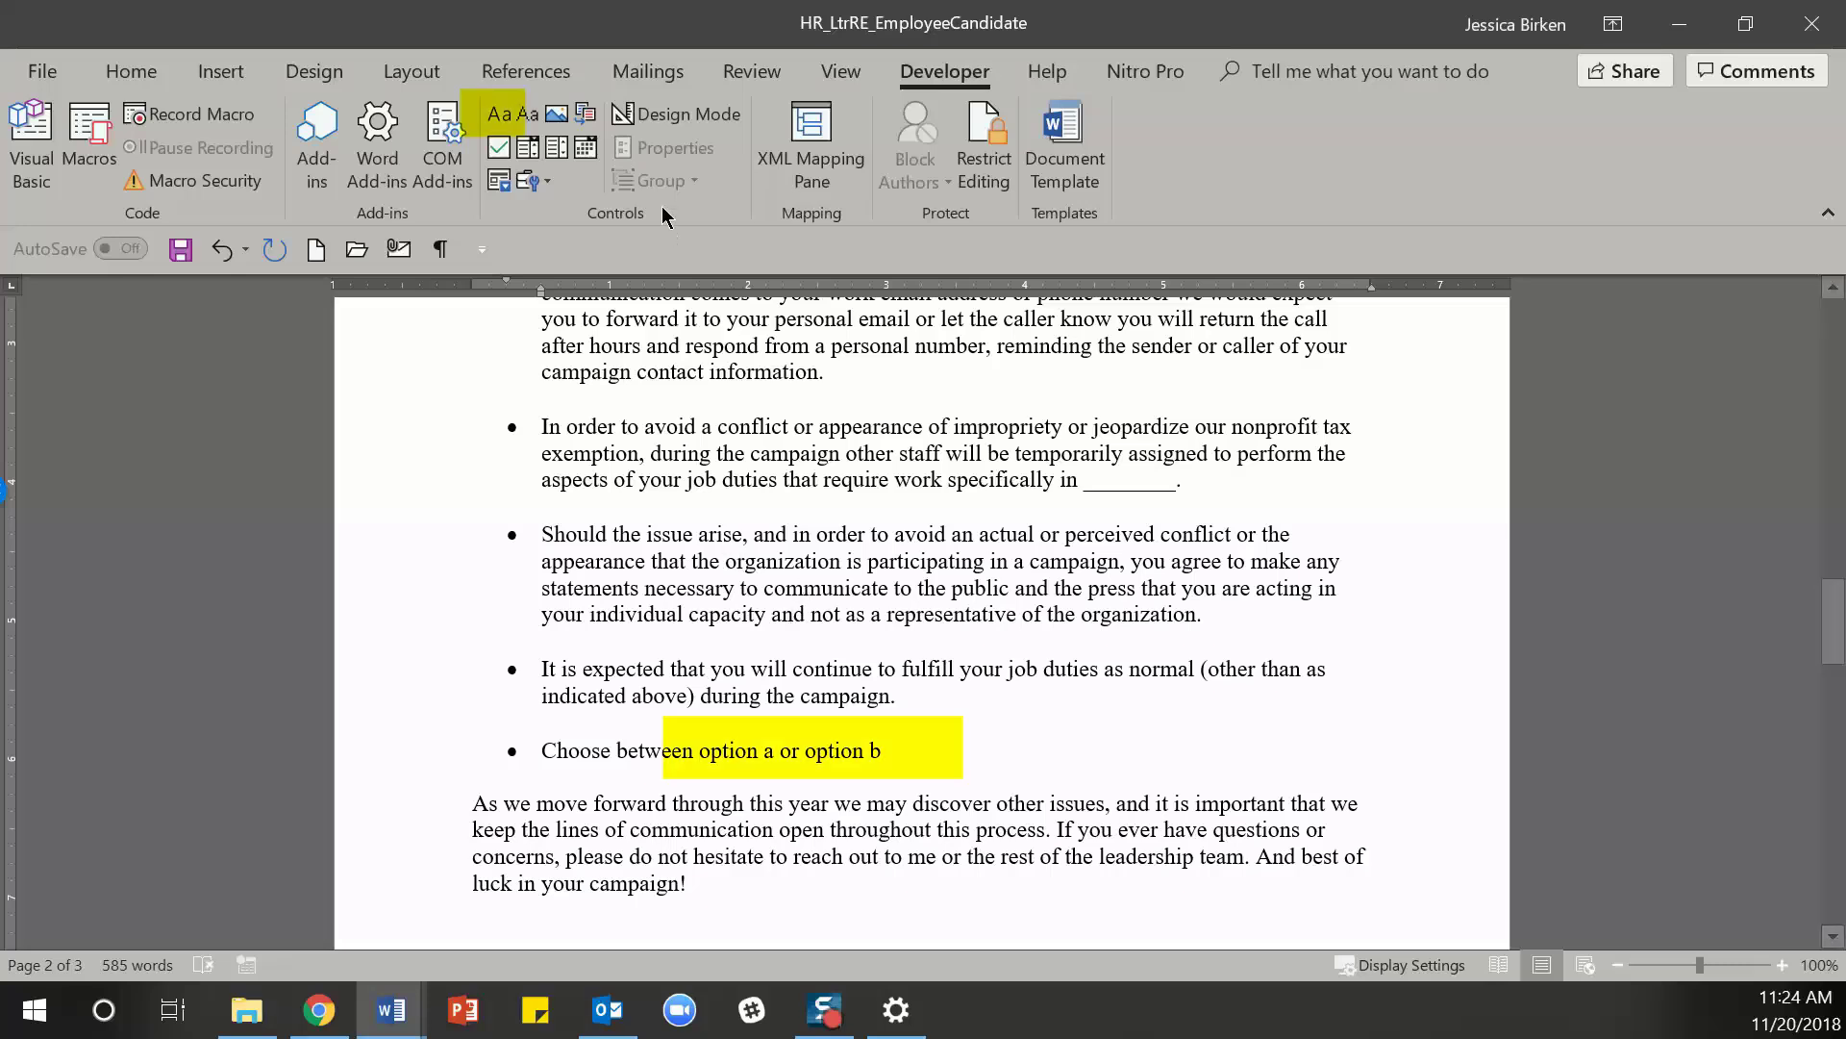
- Insert check box content controls before "option a" and "option b" in the last bullet and test the first one
click(500, 149)
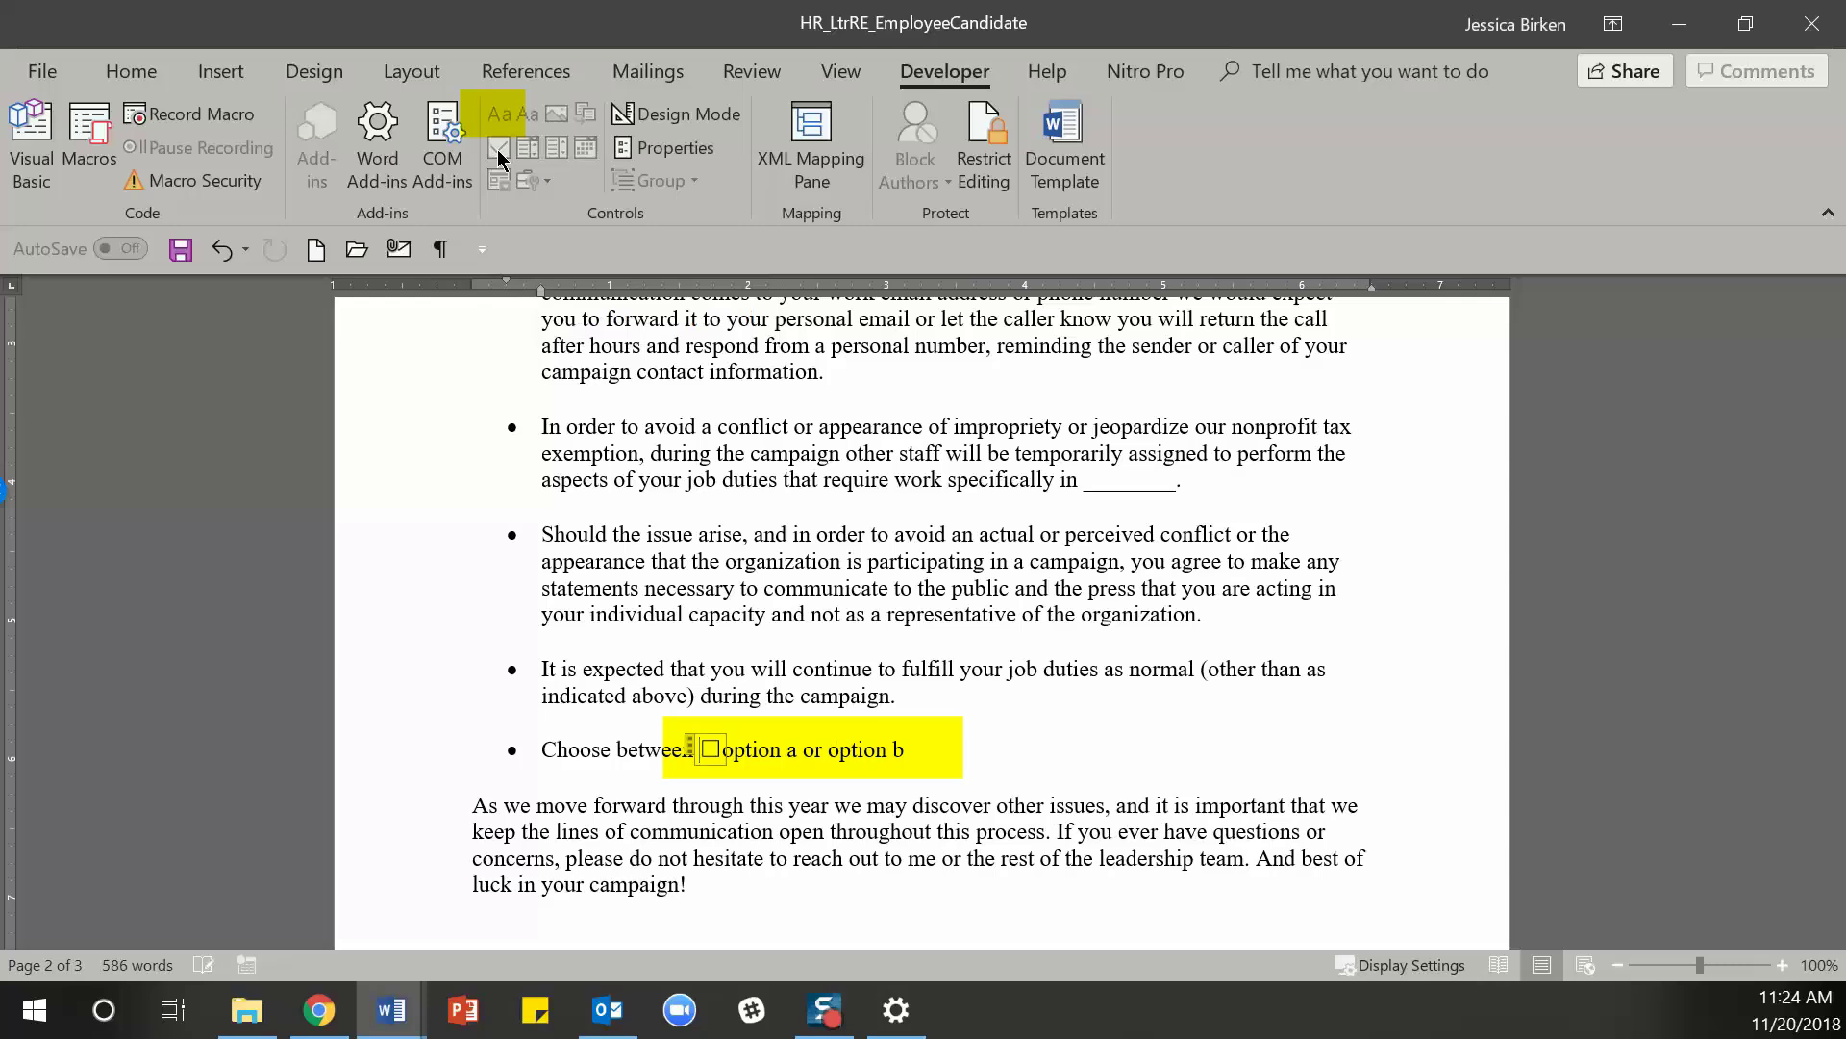
click(832, 751)
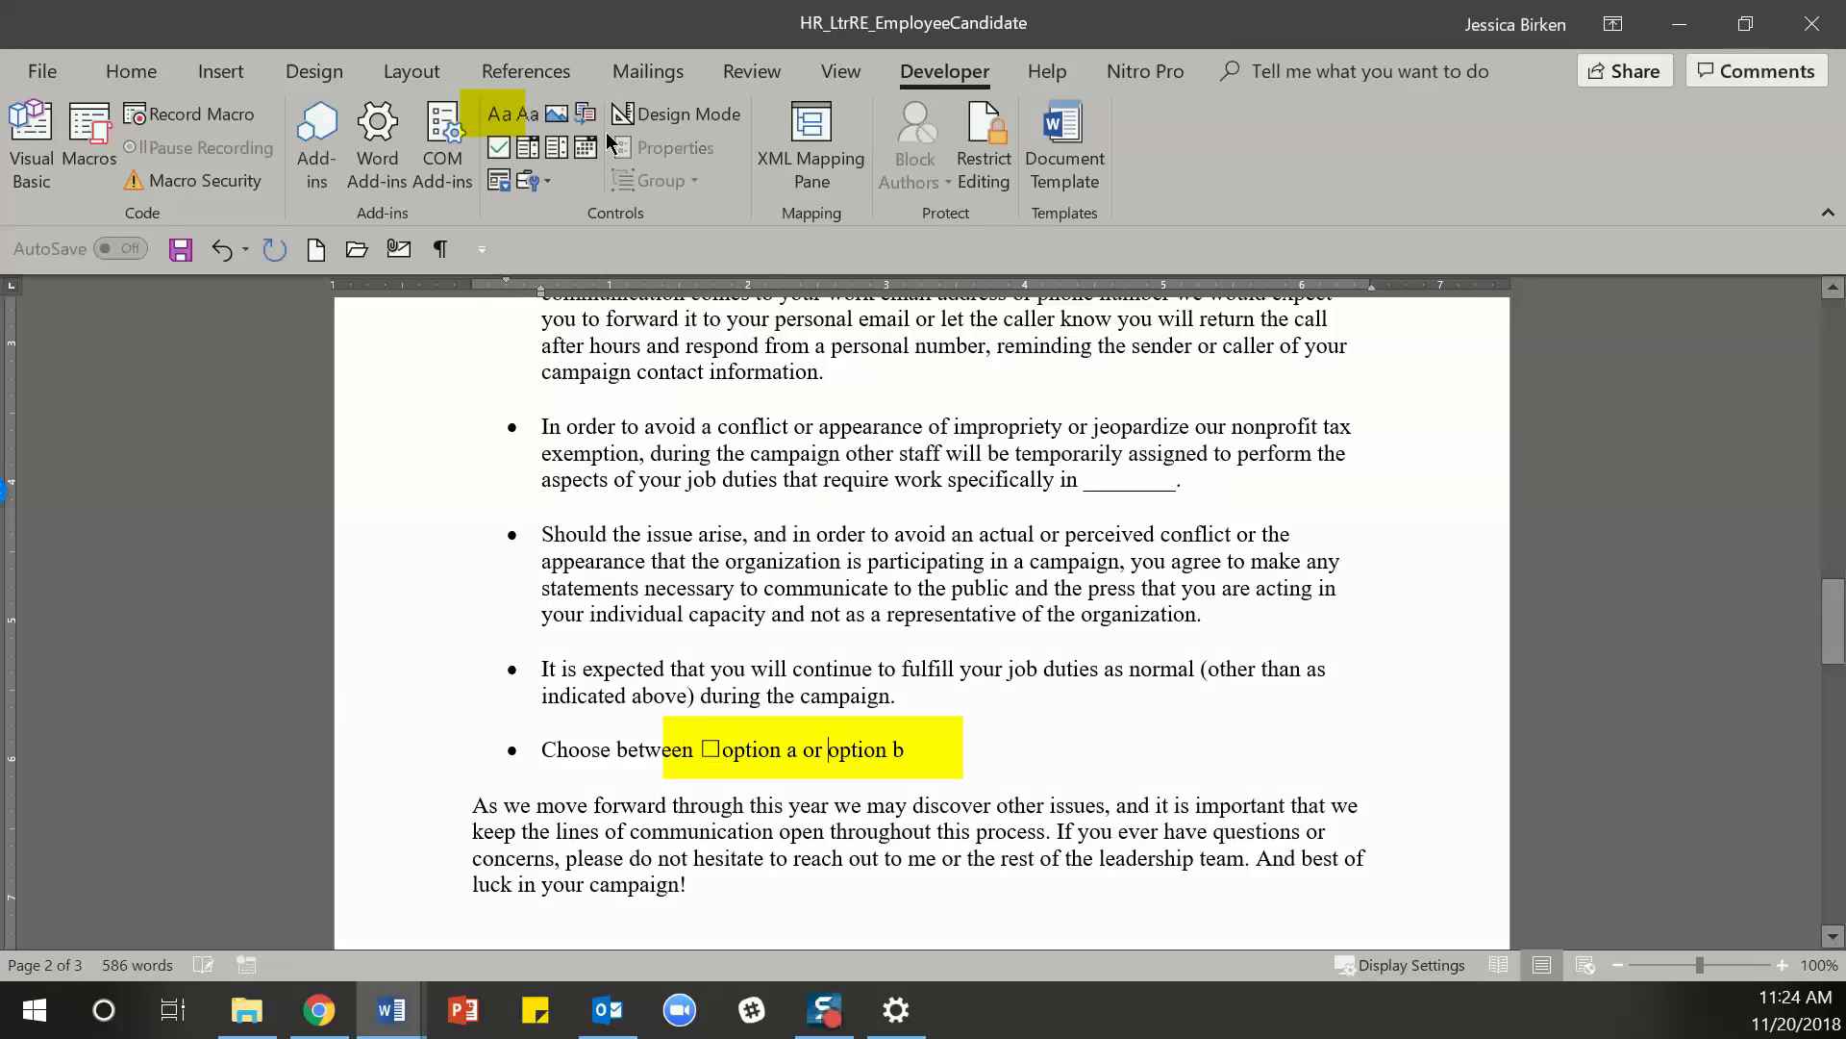
click(499, 151)
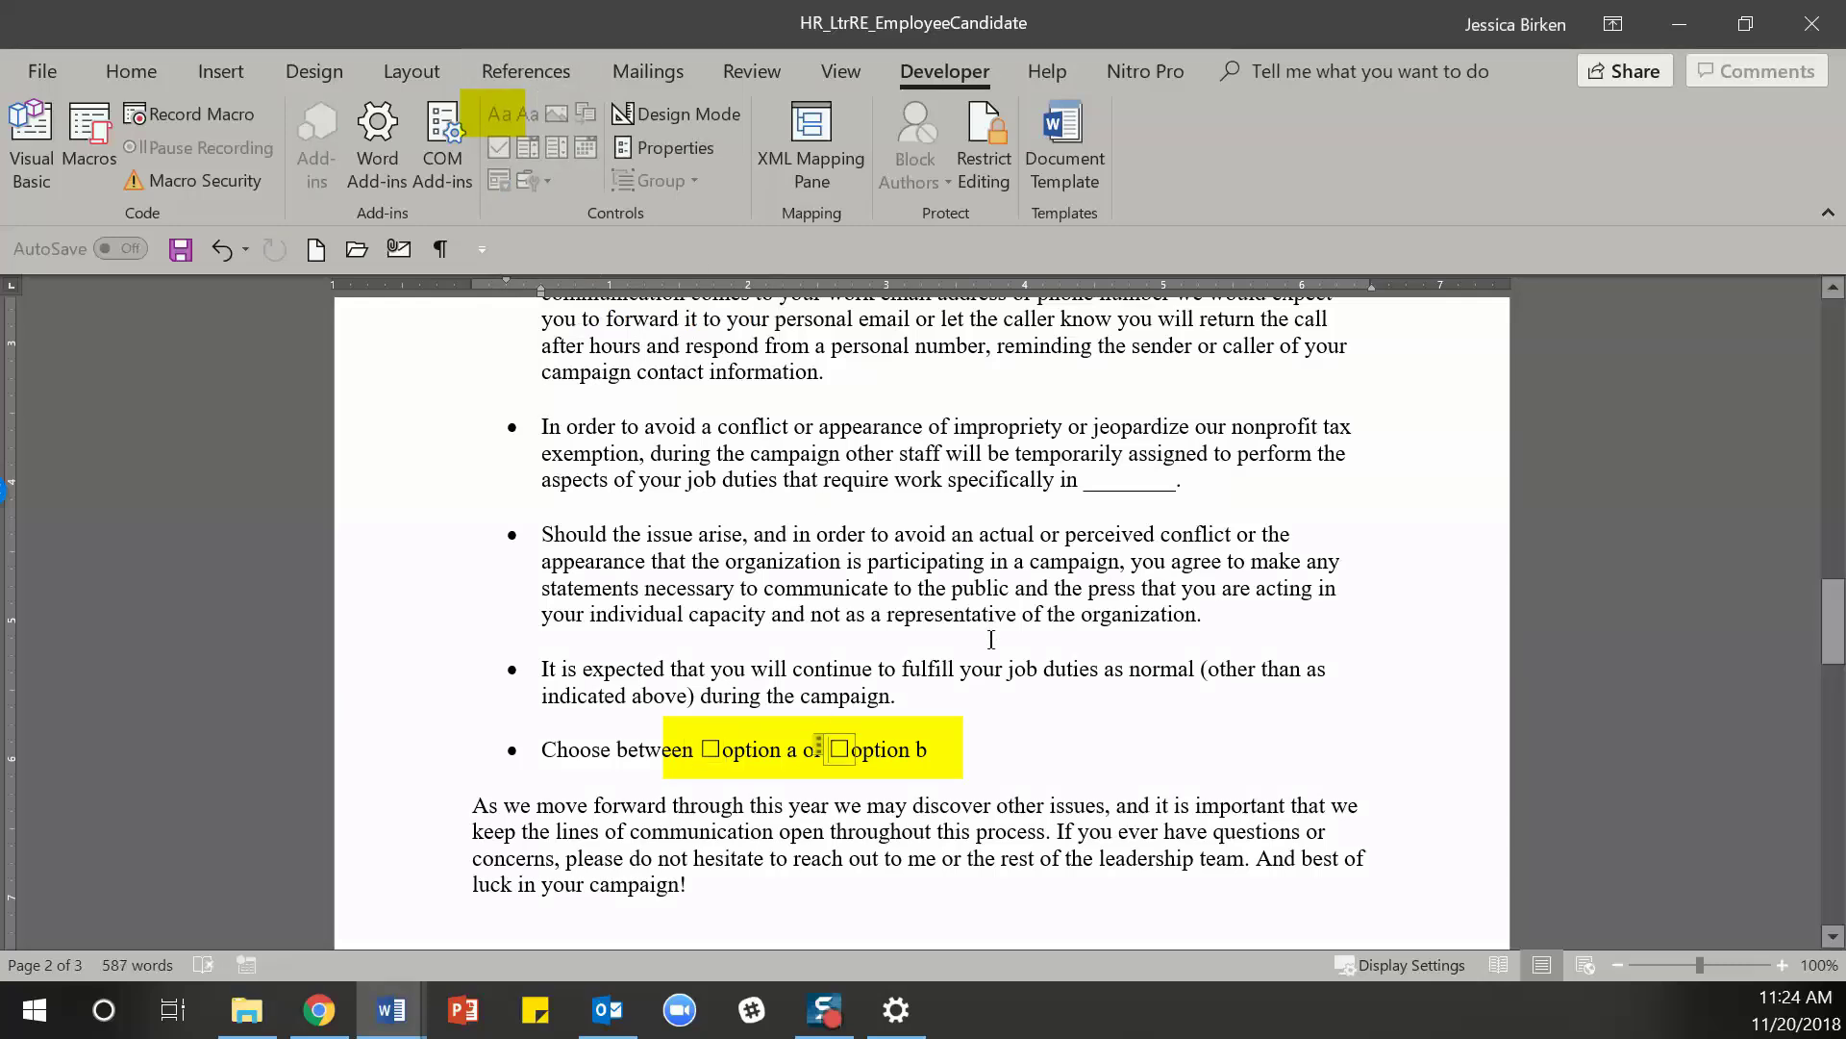
click(709, 752)
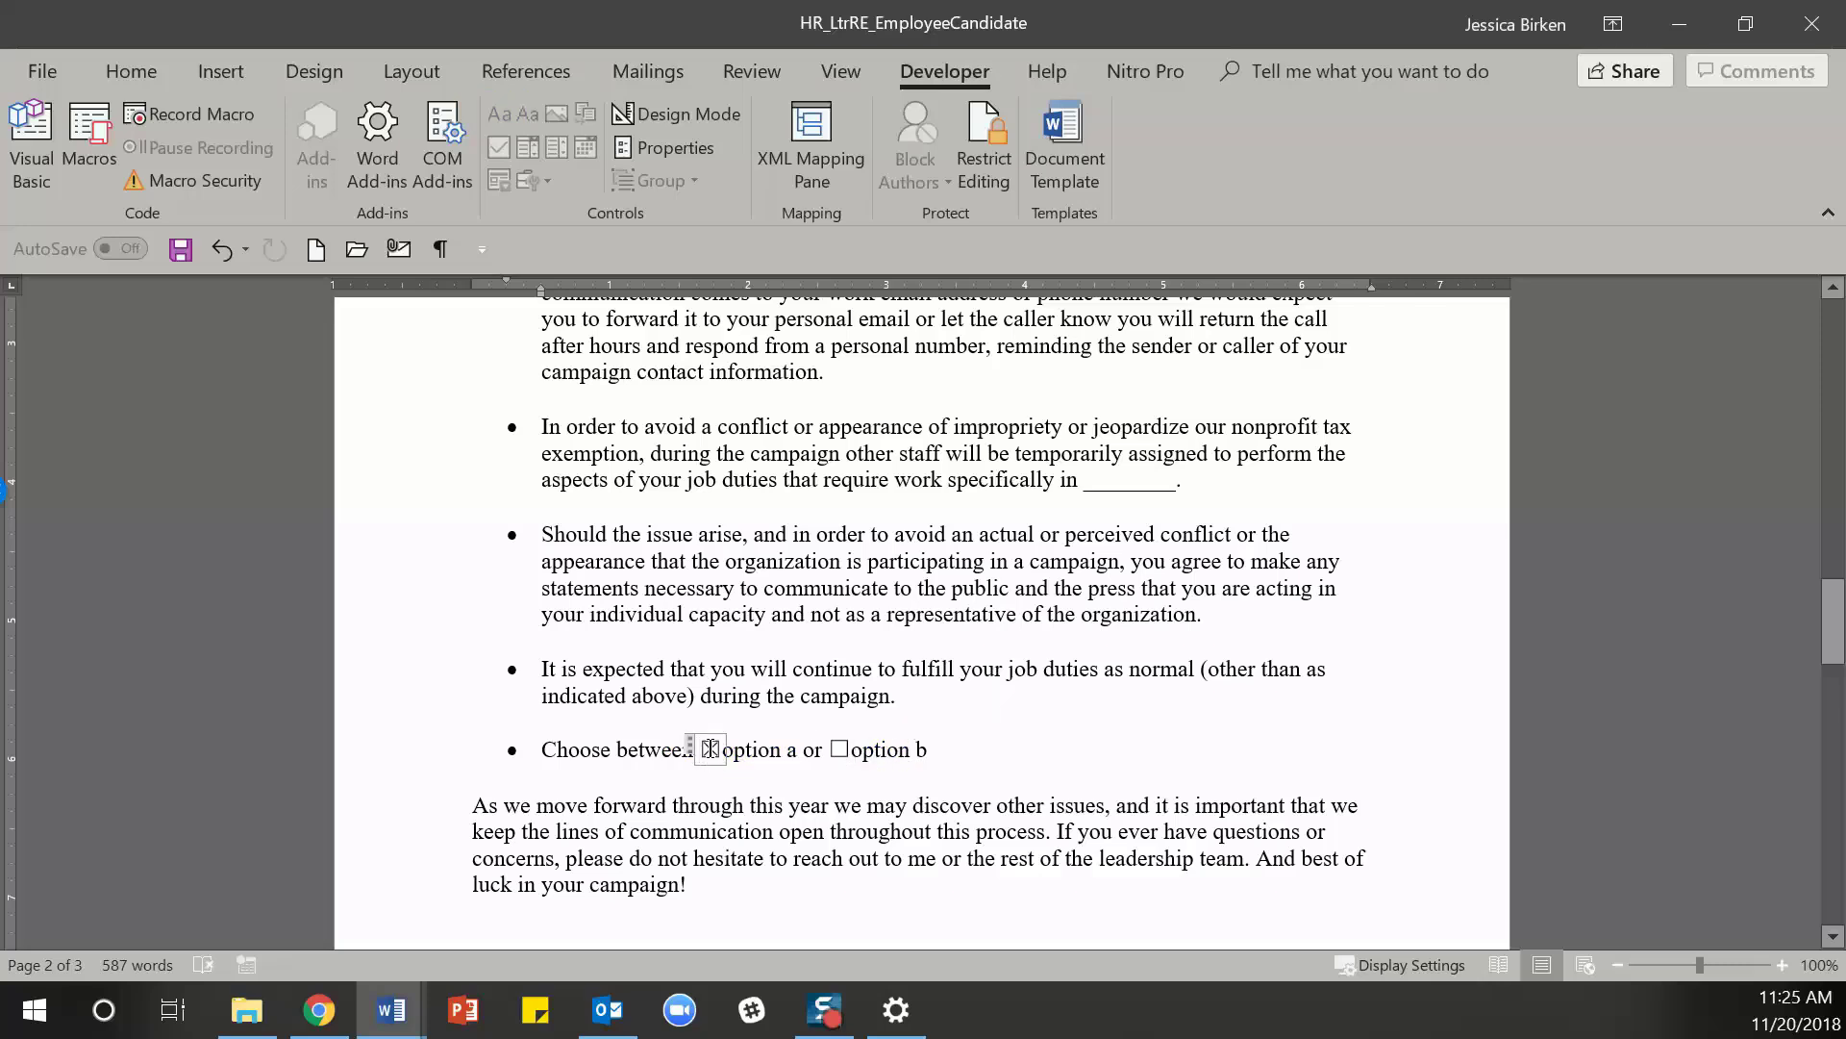
- Insert an ActiveX option button after "option b" in the last bullet
click(1001, 760)
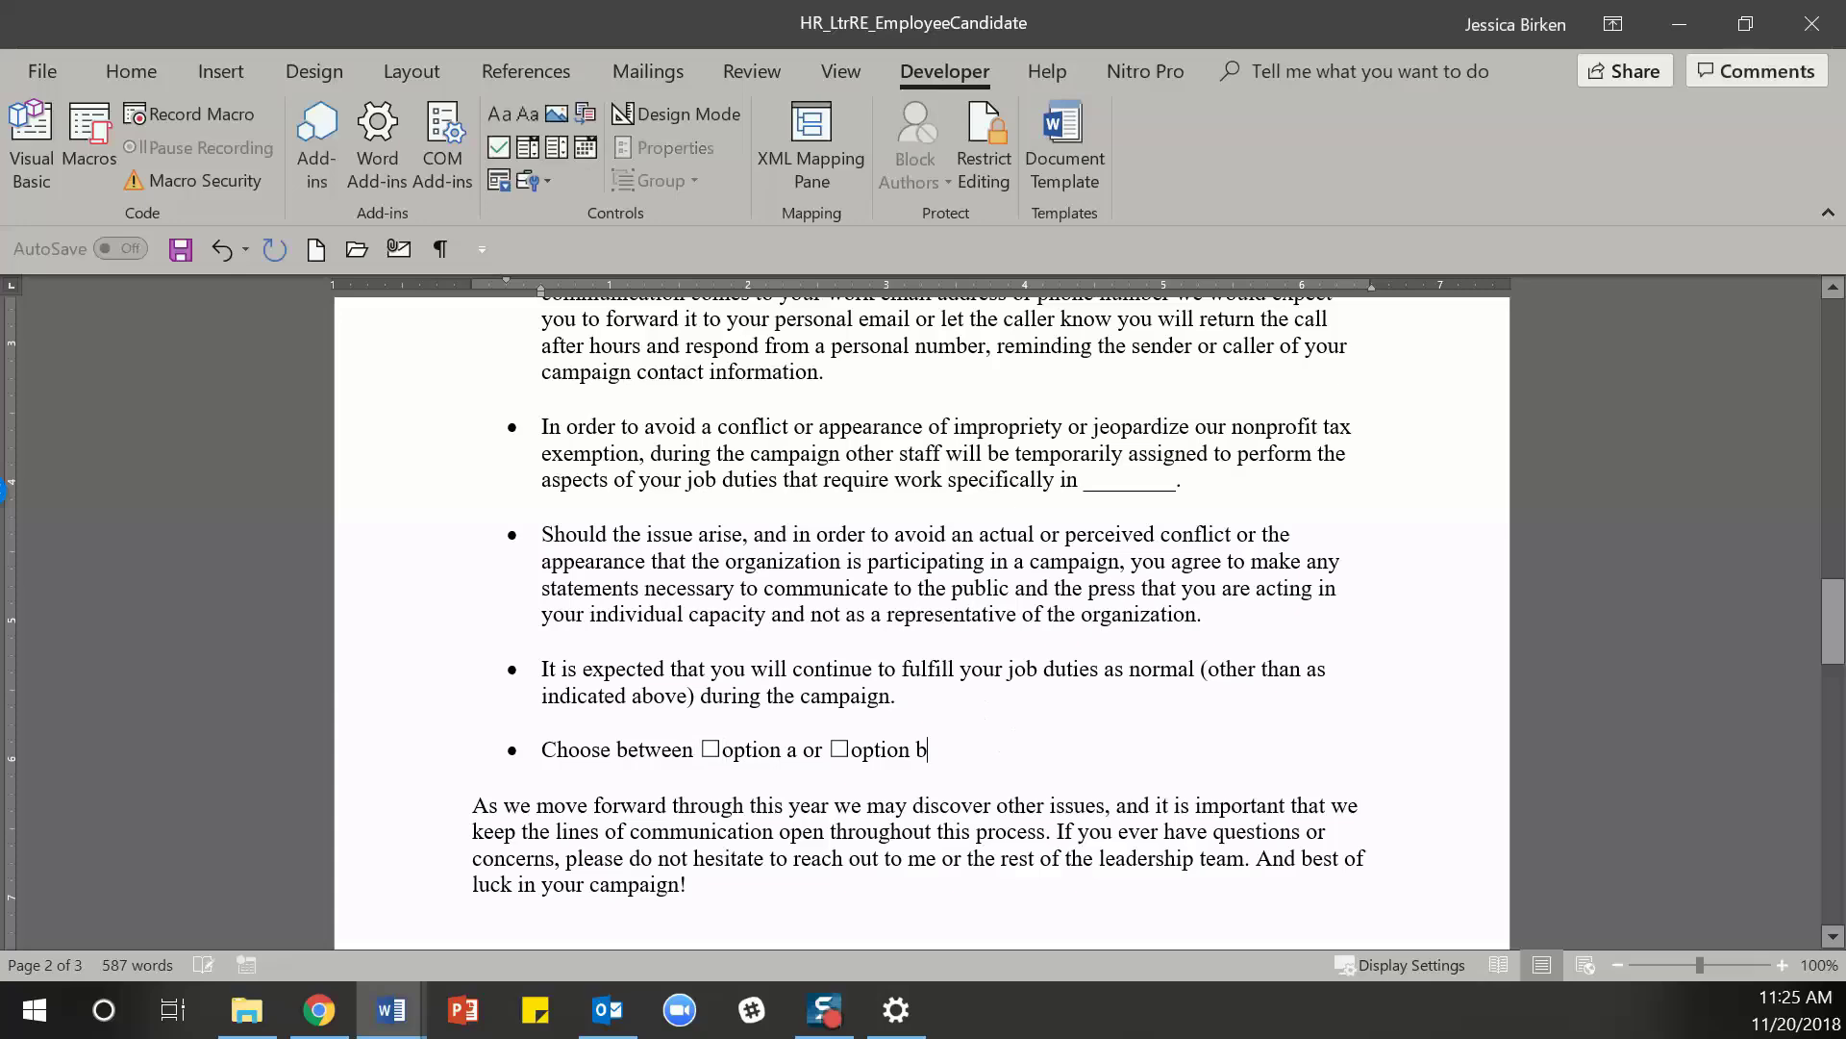
click(534, 182)
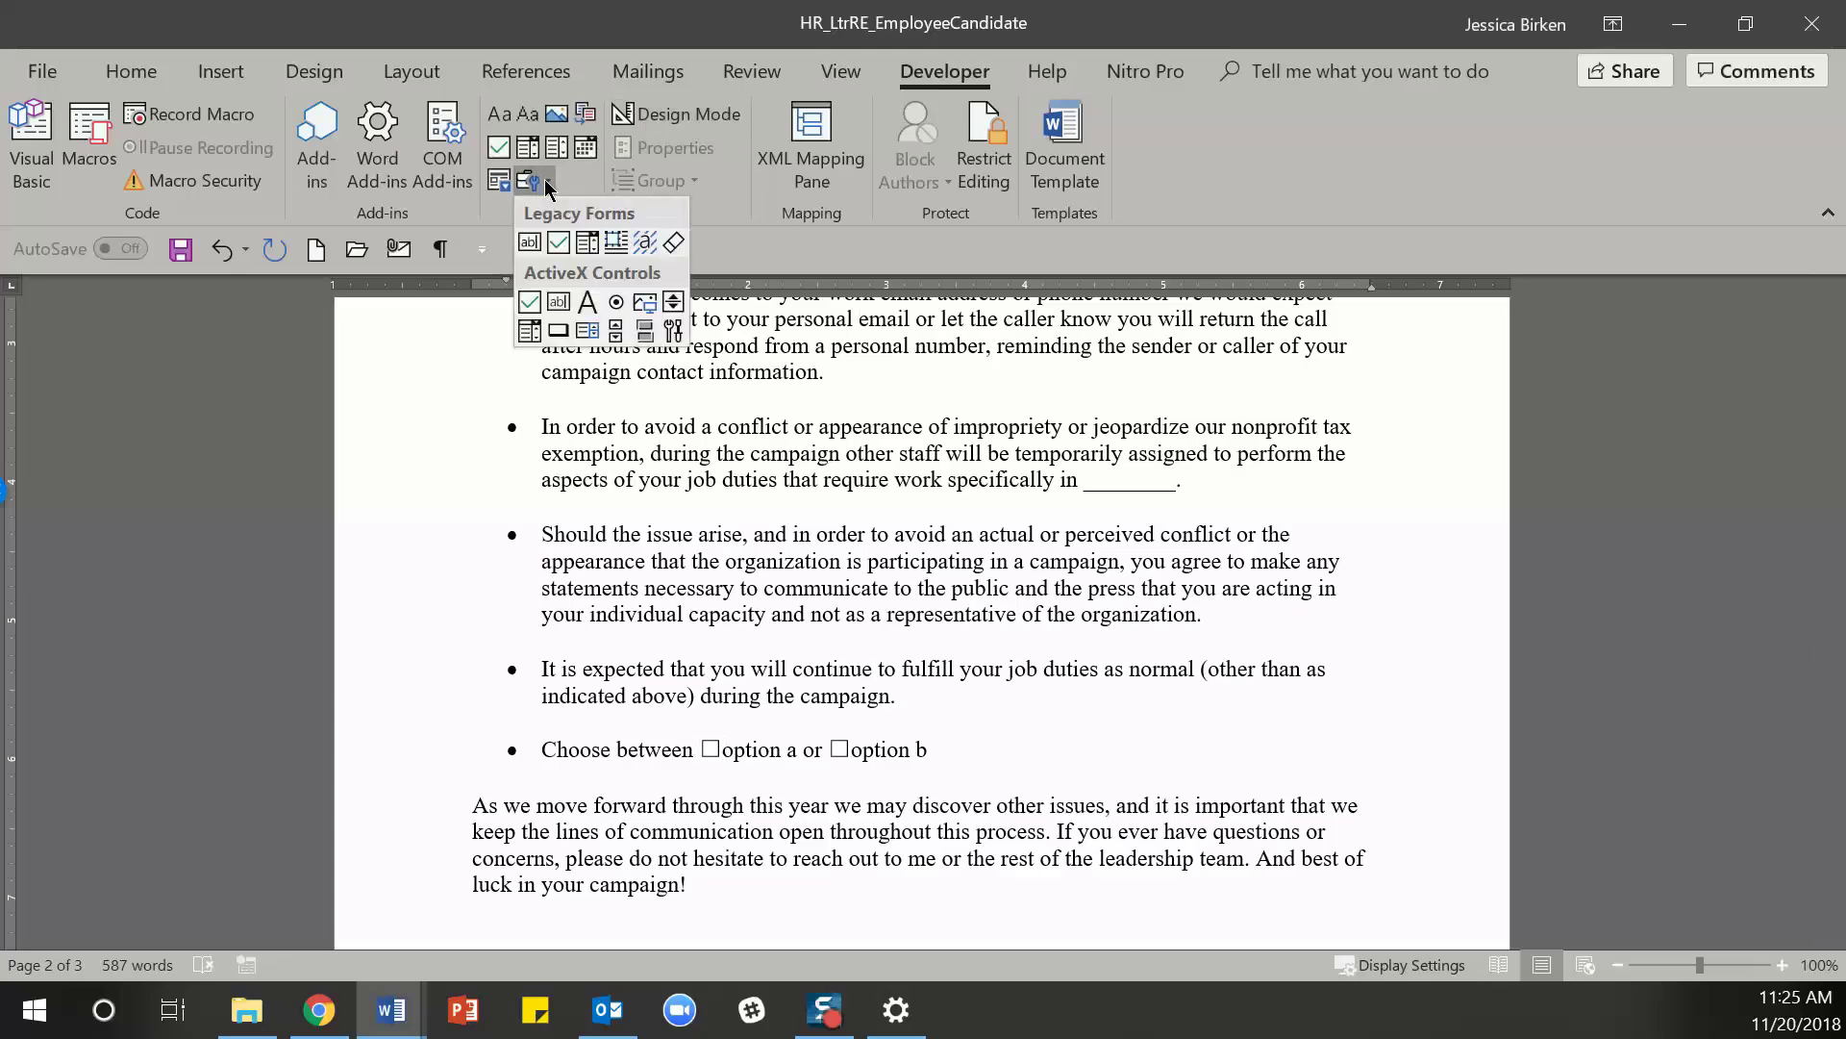
click(615, 302)
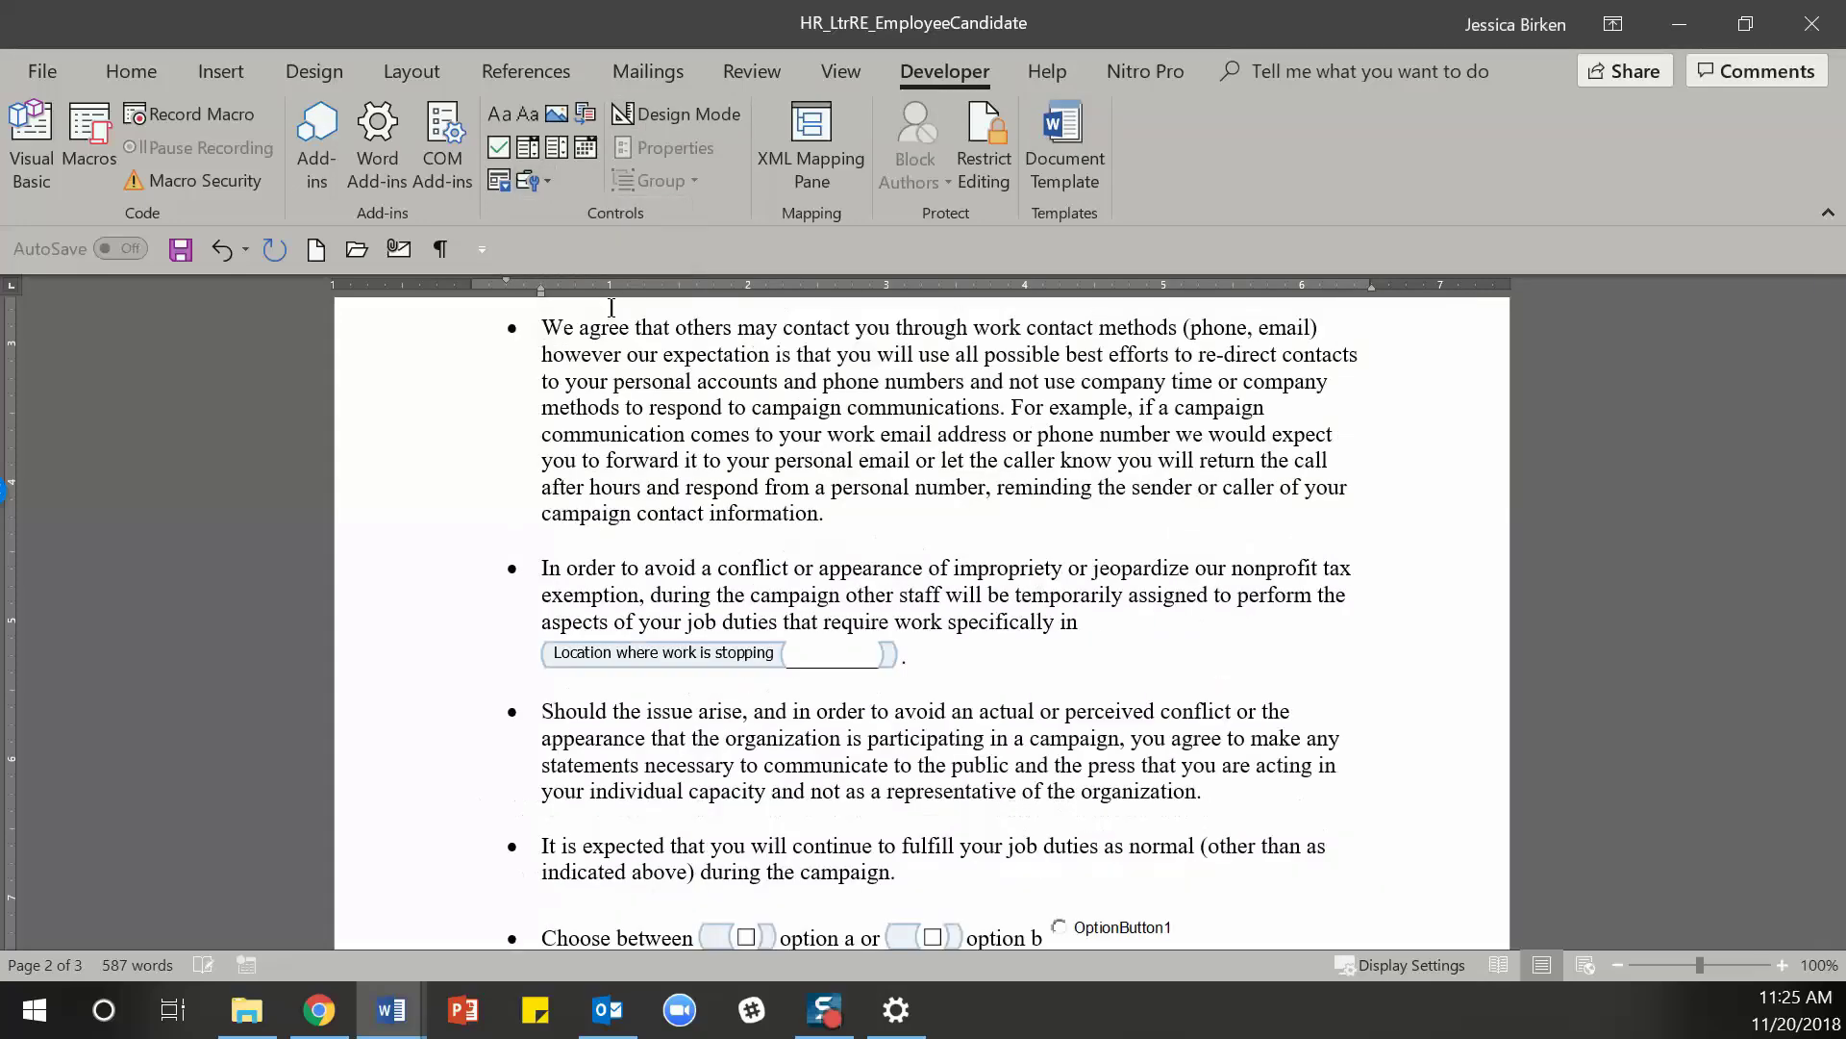
scroll(921, 525, down, 2)
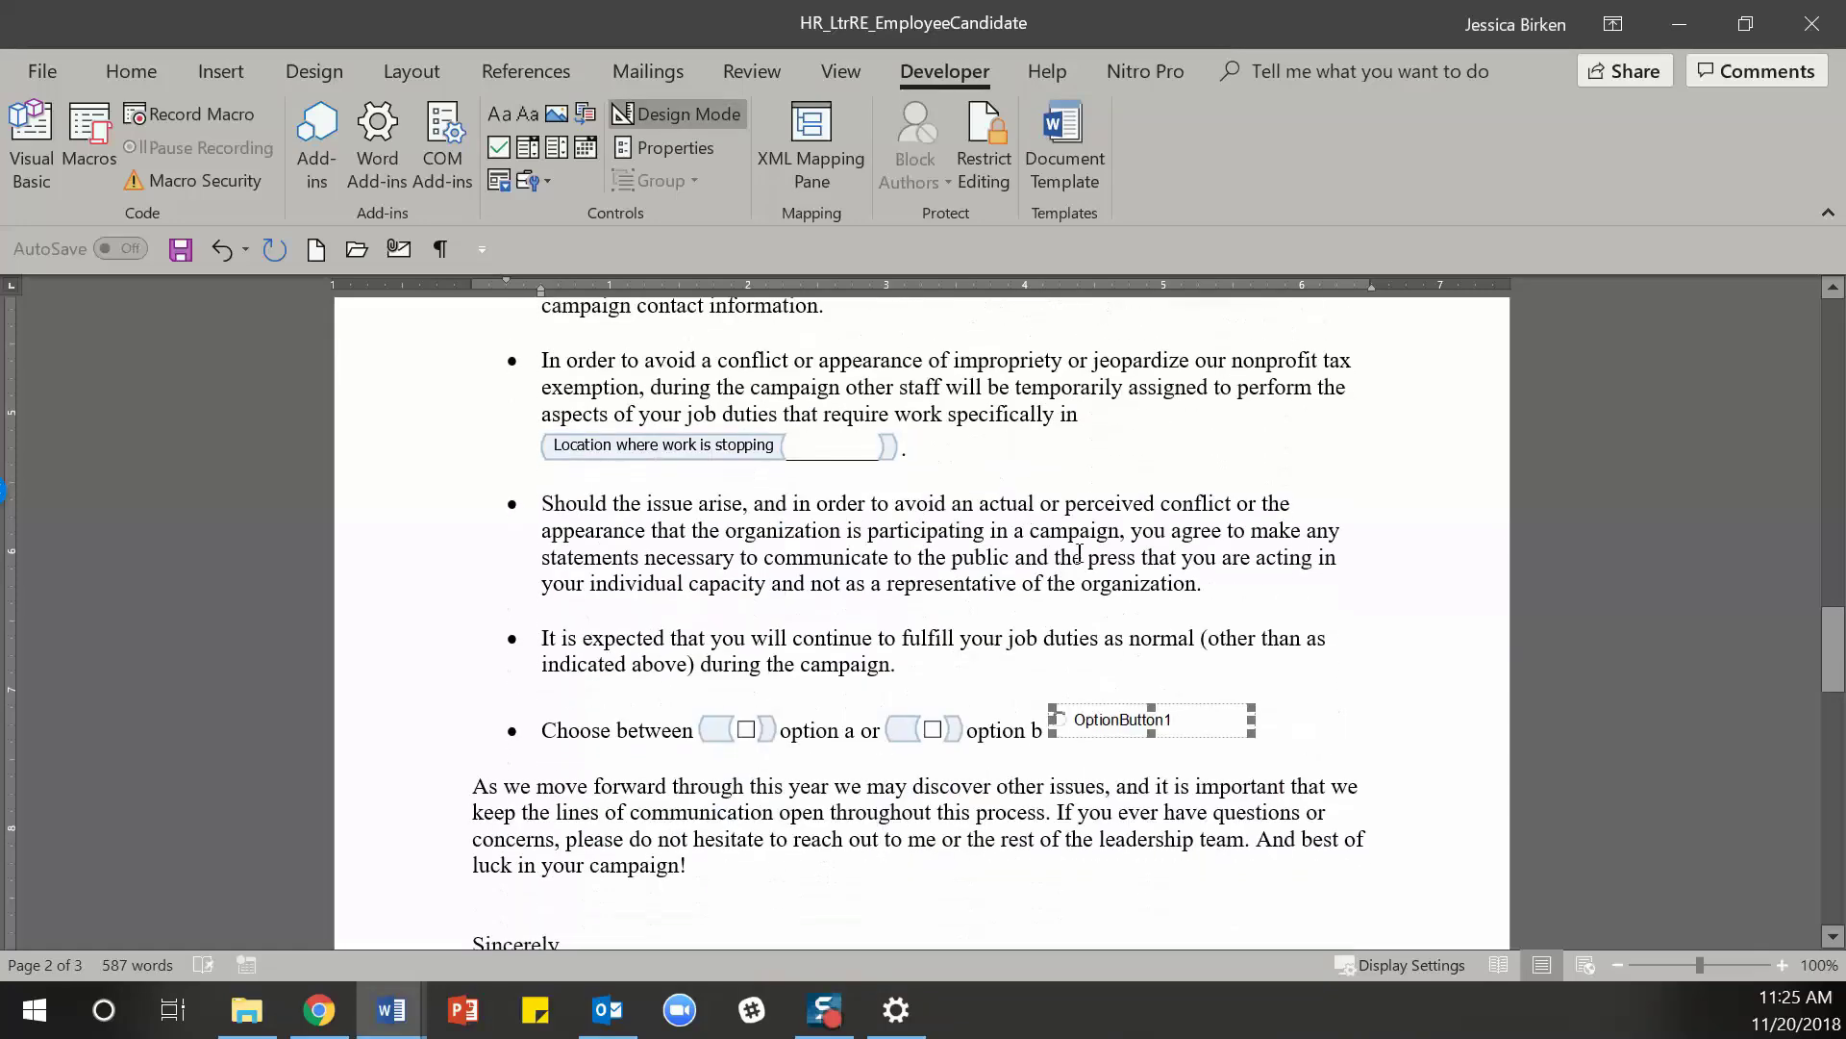
- Turn Design Mode off and back on to compare how the controls appear in the letter
click(679, 120)
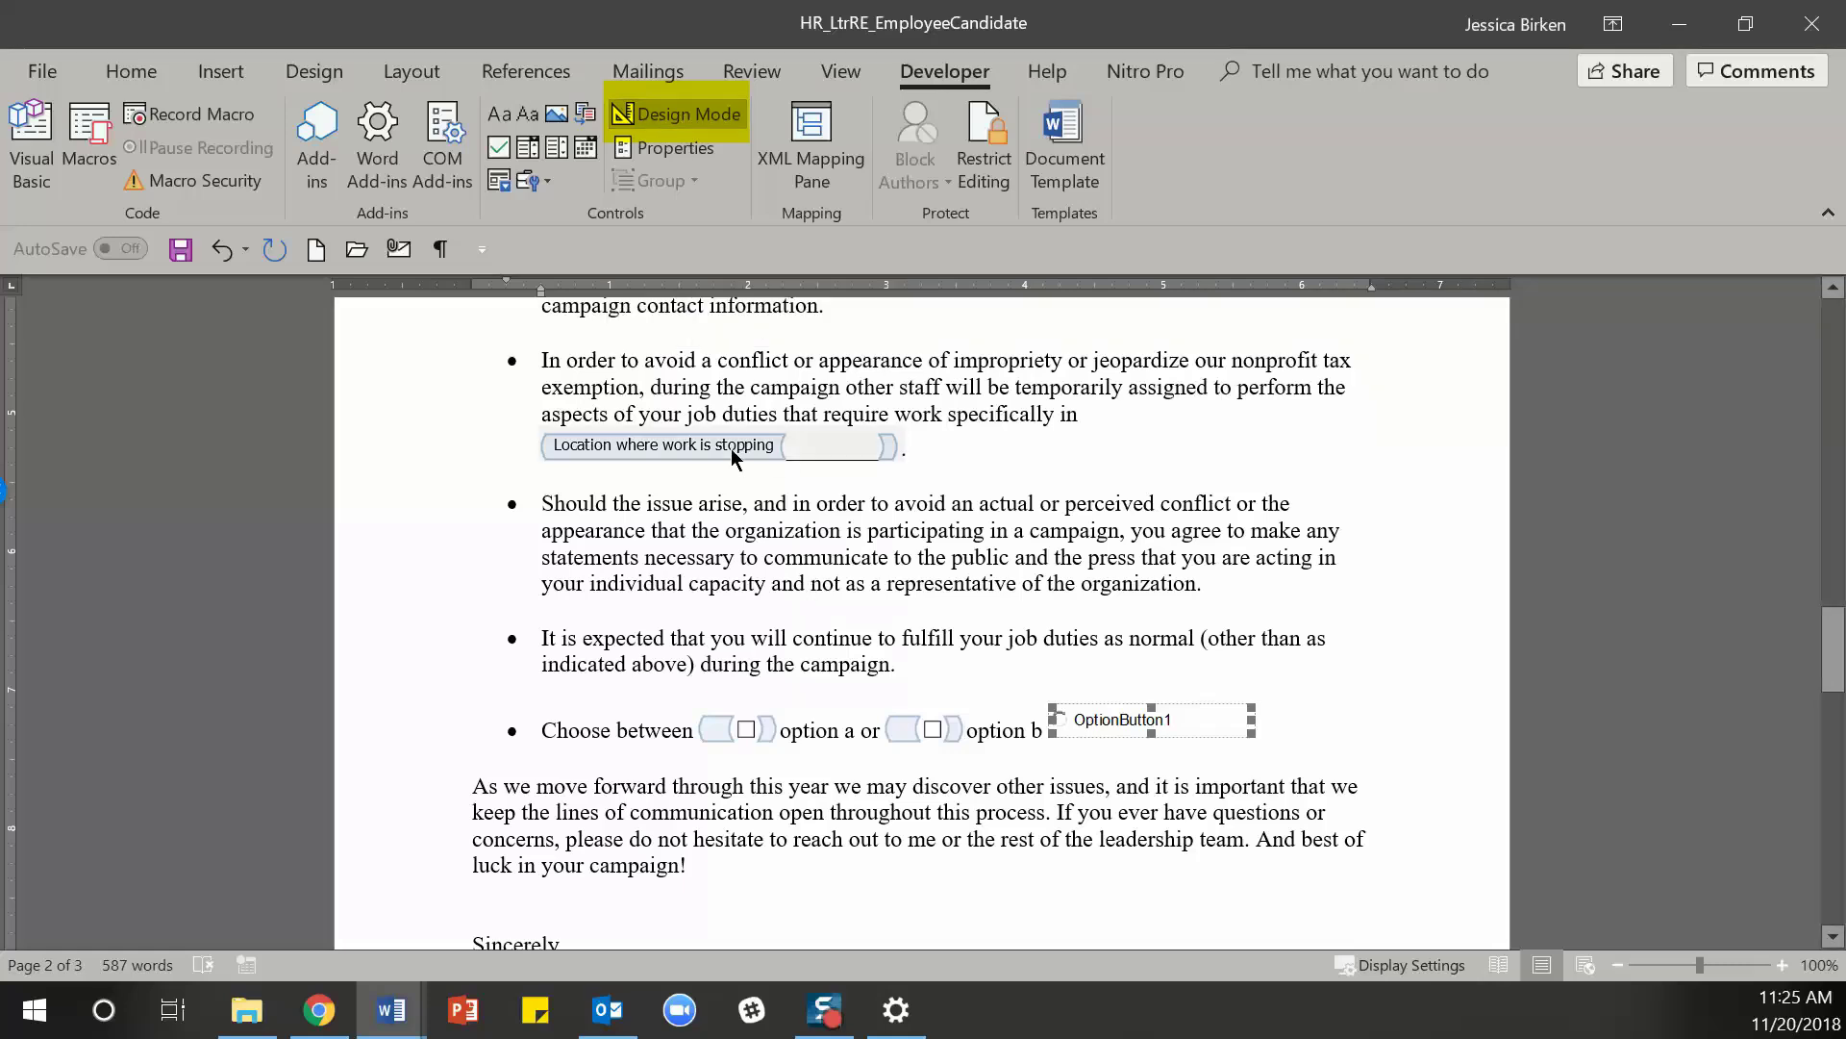
click(707, 113)
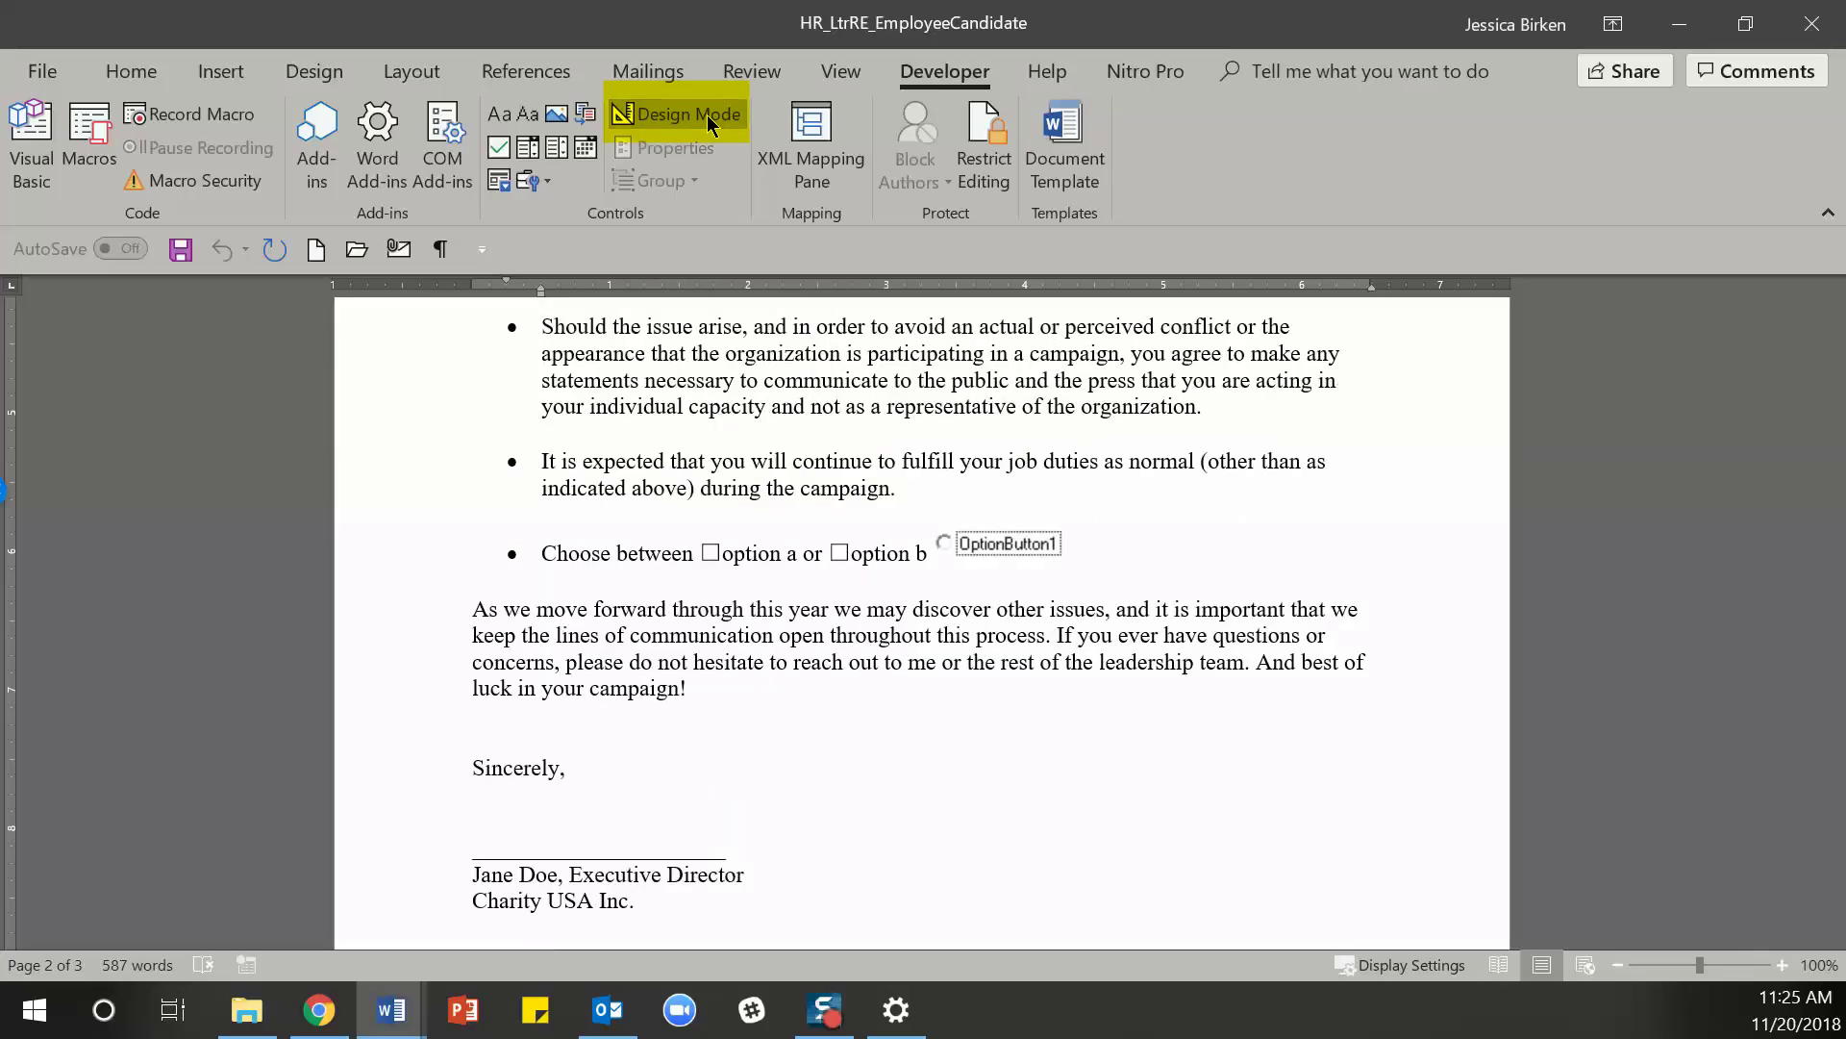
click(707, 113)
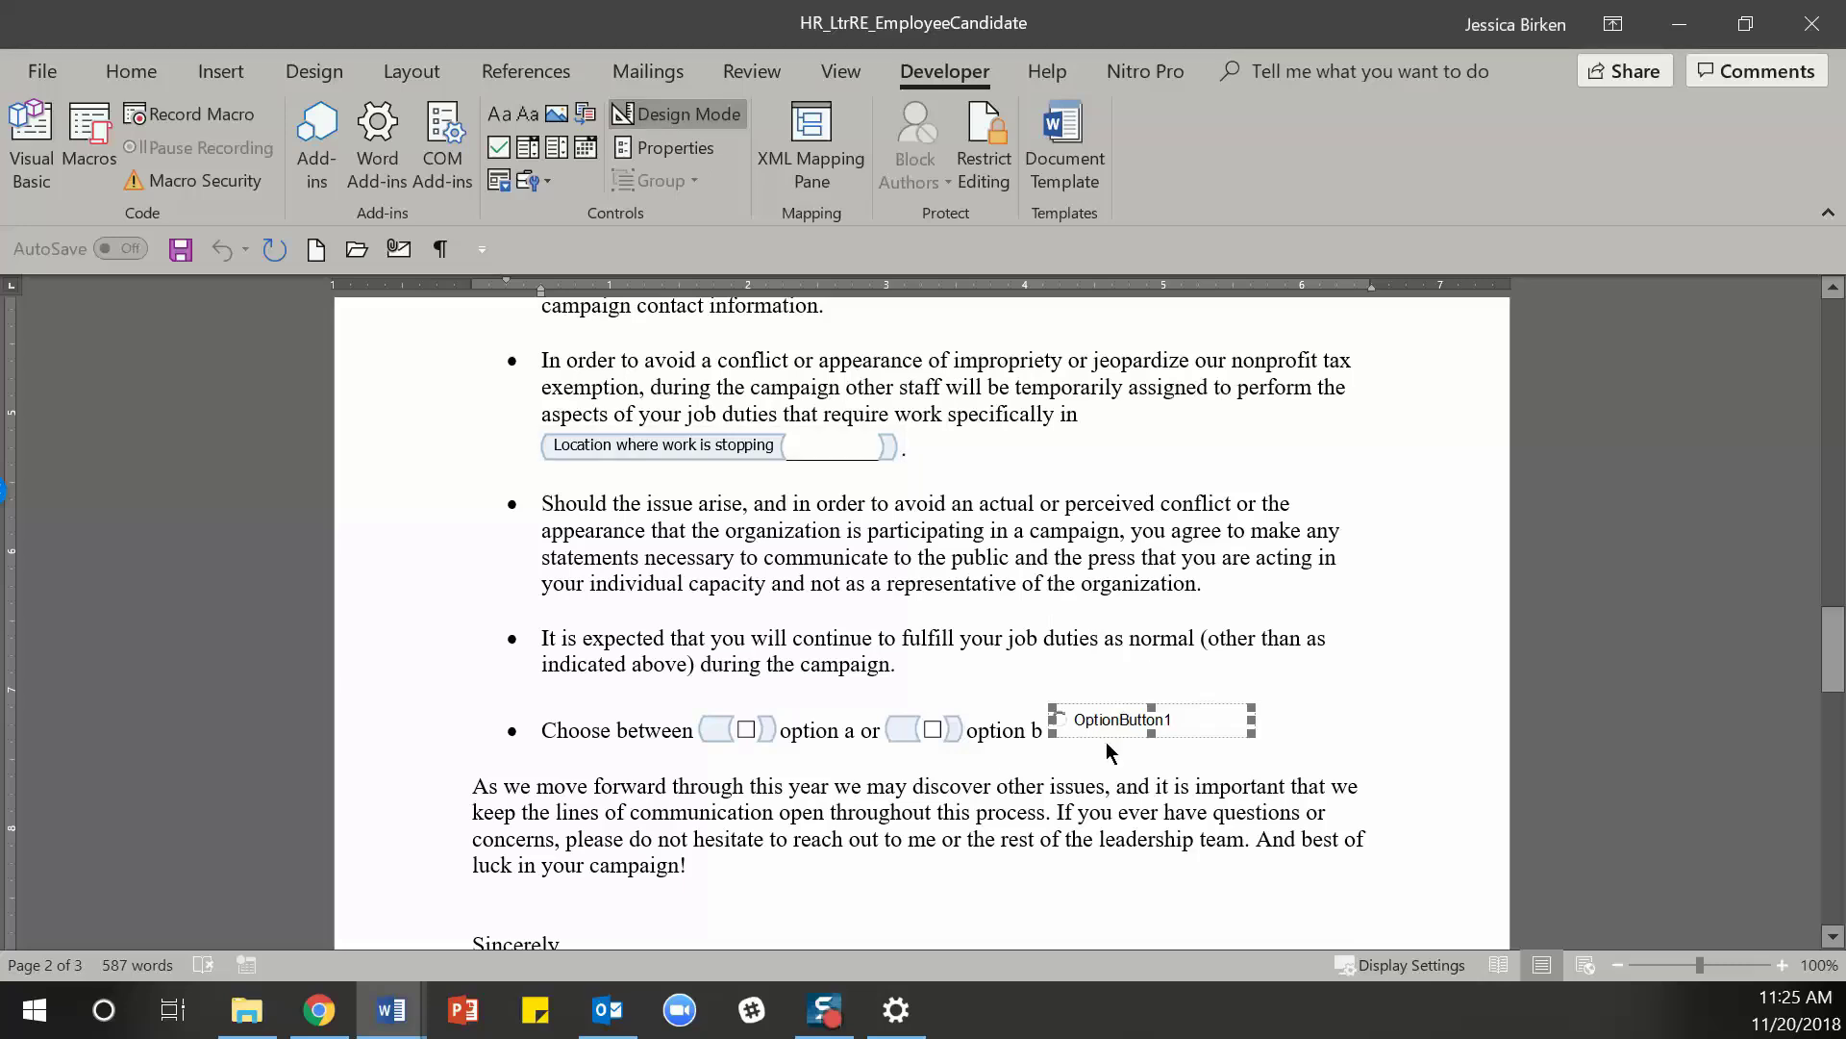
- Delete the ActiveX option button after "option b"
click(1222, 726)
click(1222, 726)
key(Delete)
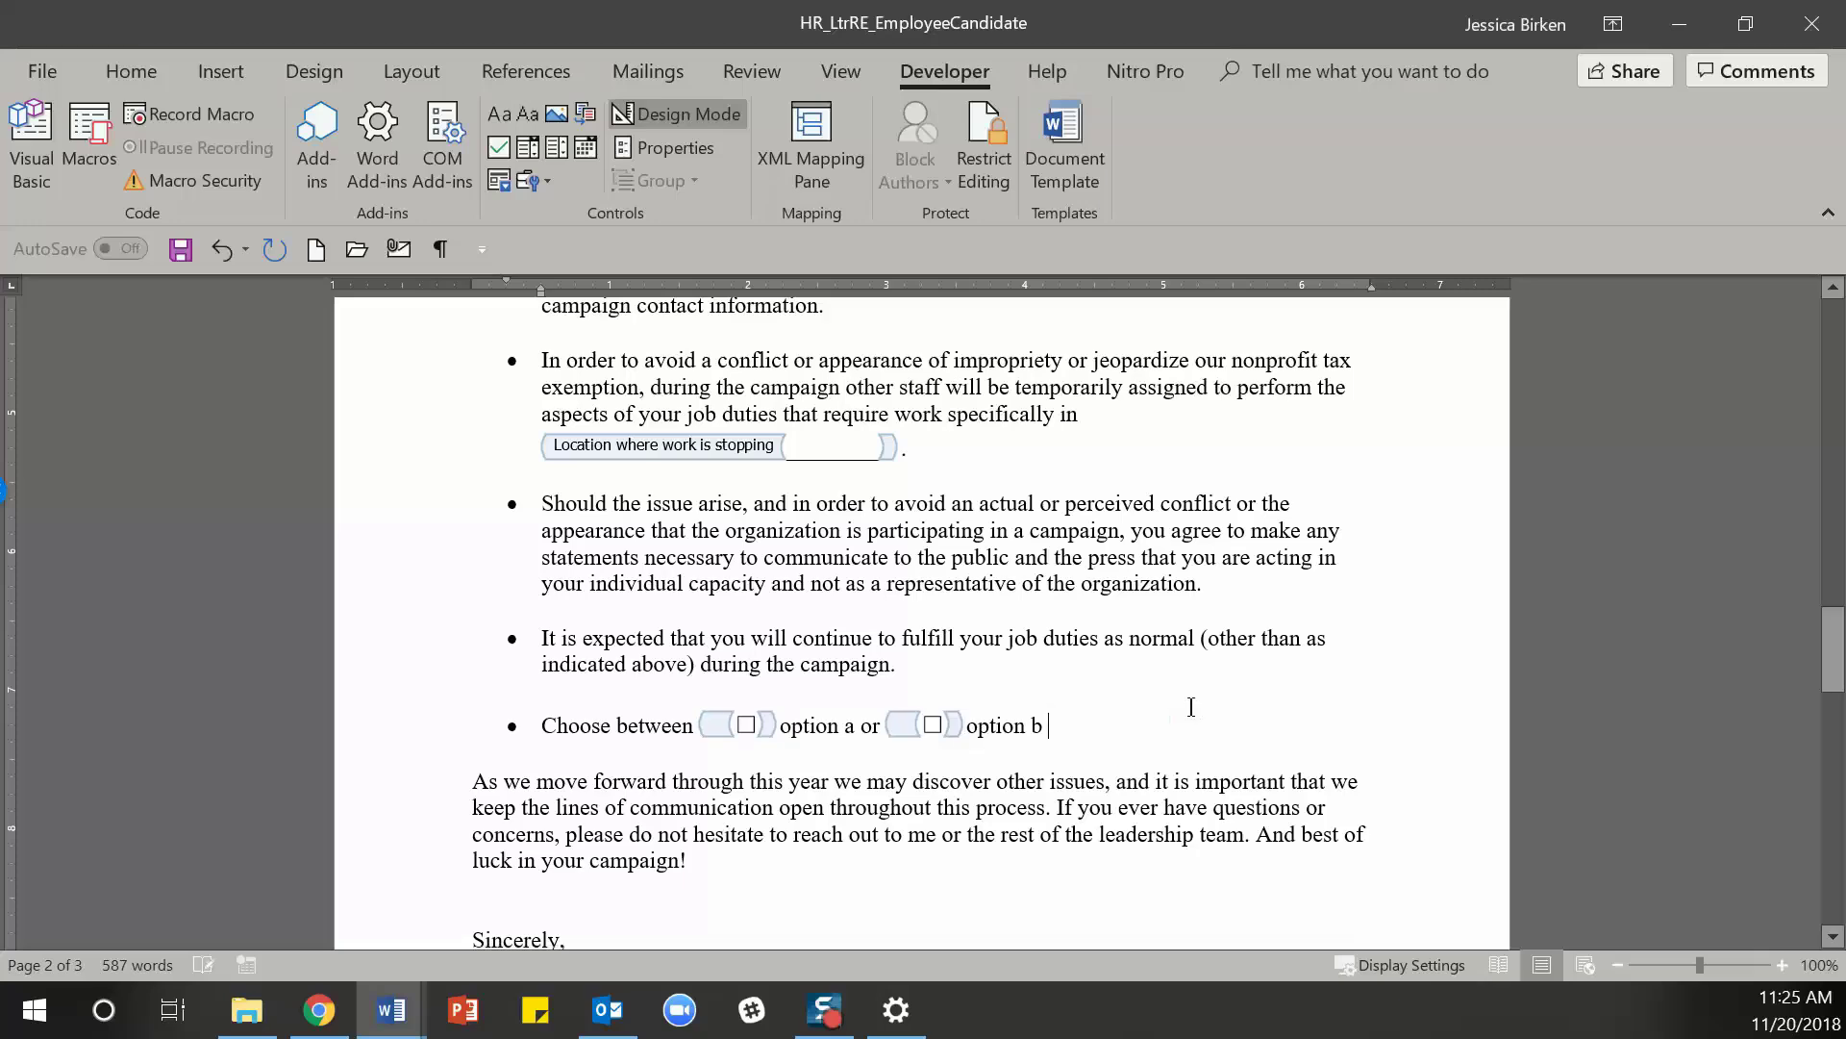
- Turn Design Mode off and review the finished letter from the last bullet back to the picture placeholder and date on page 1
click(668, 120)
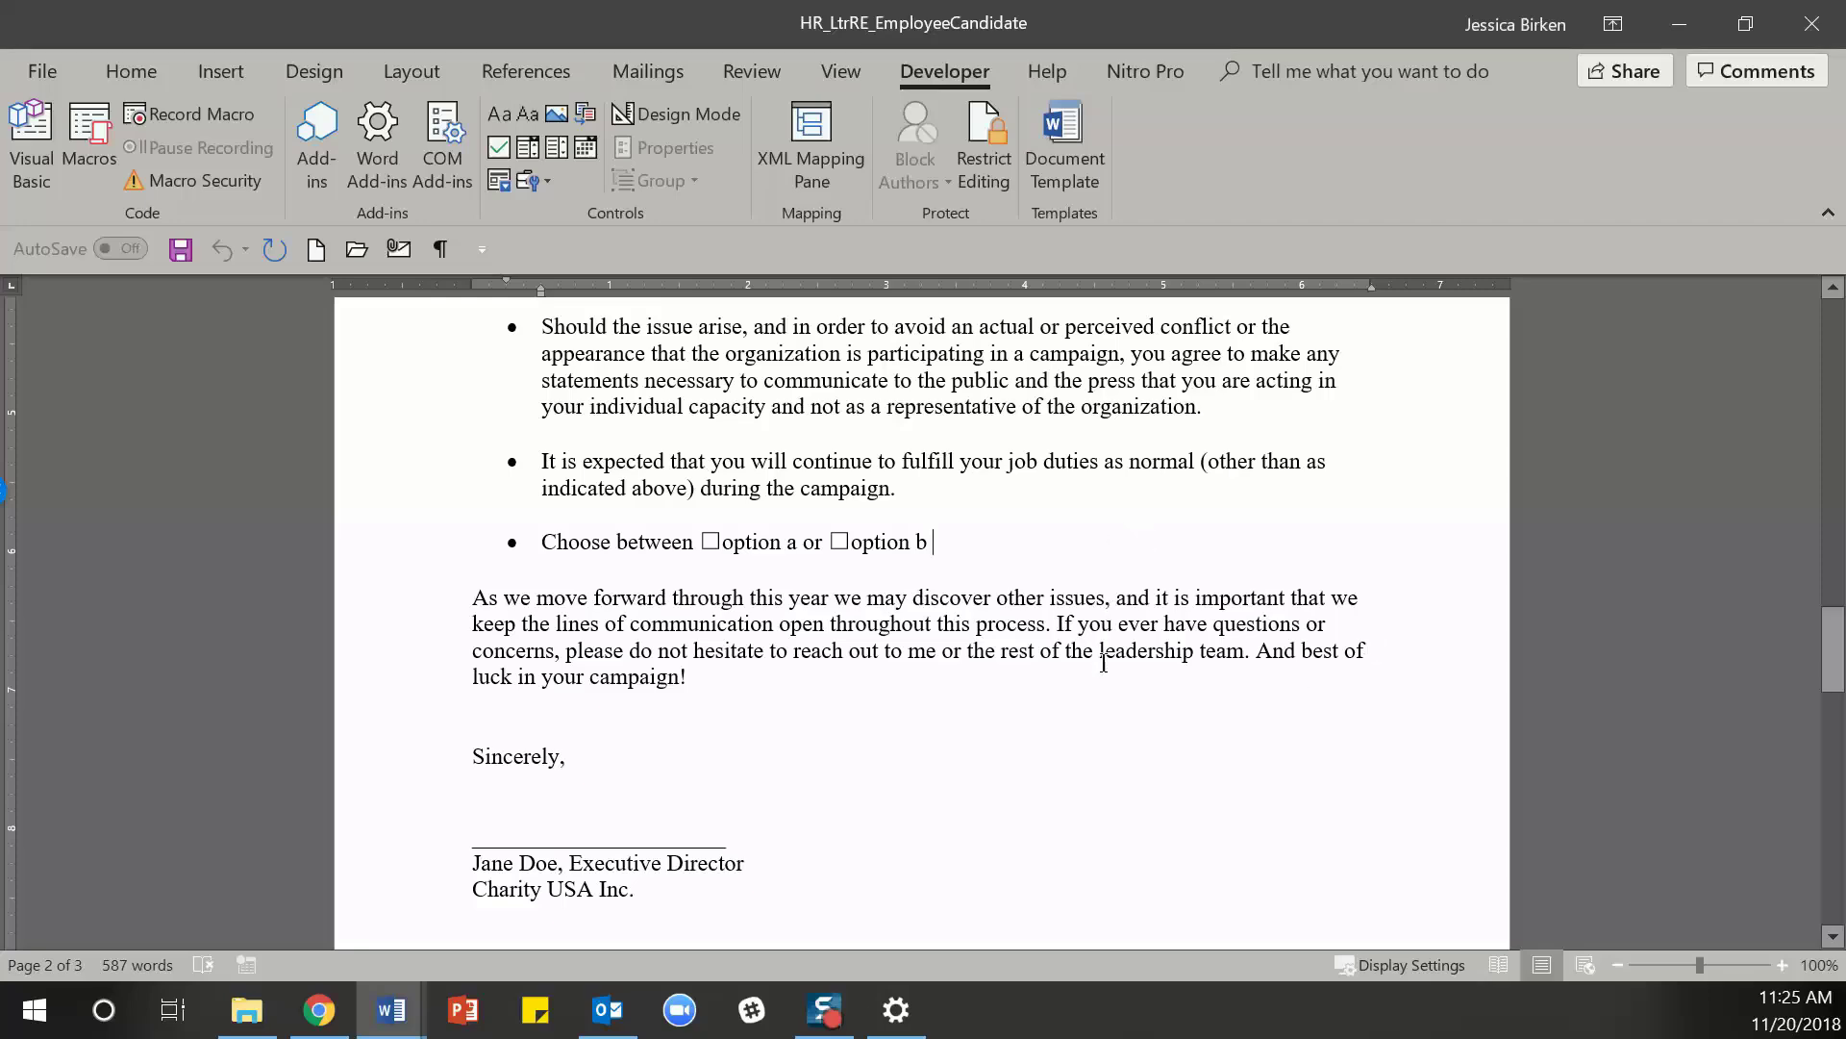
scroll(1087, 778, up, 15)
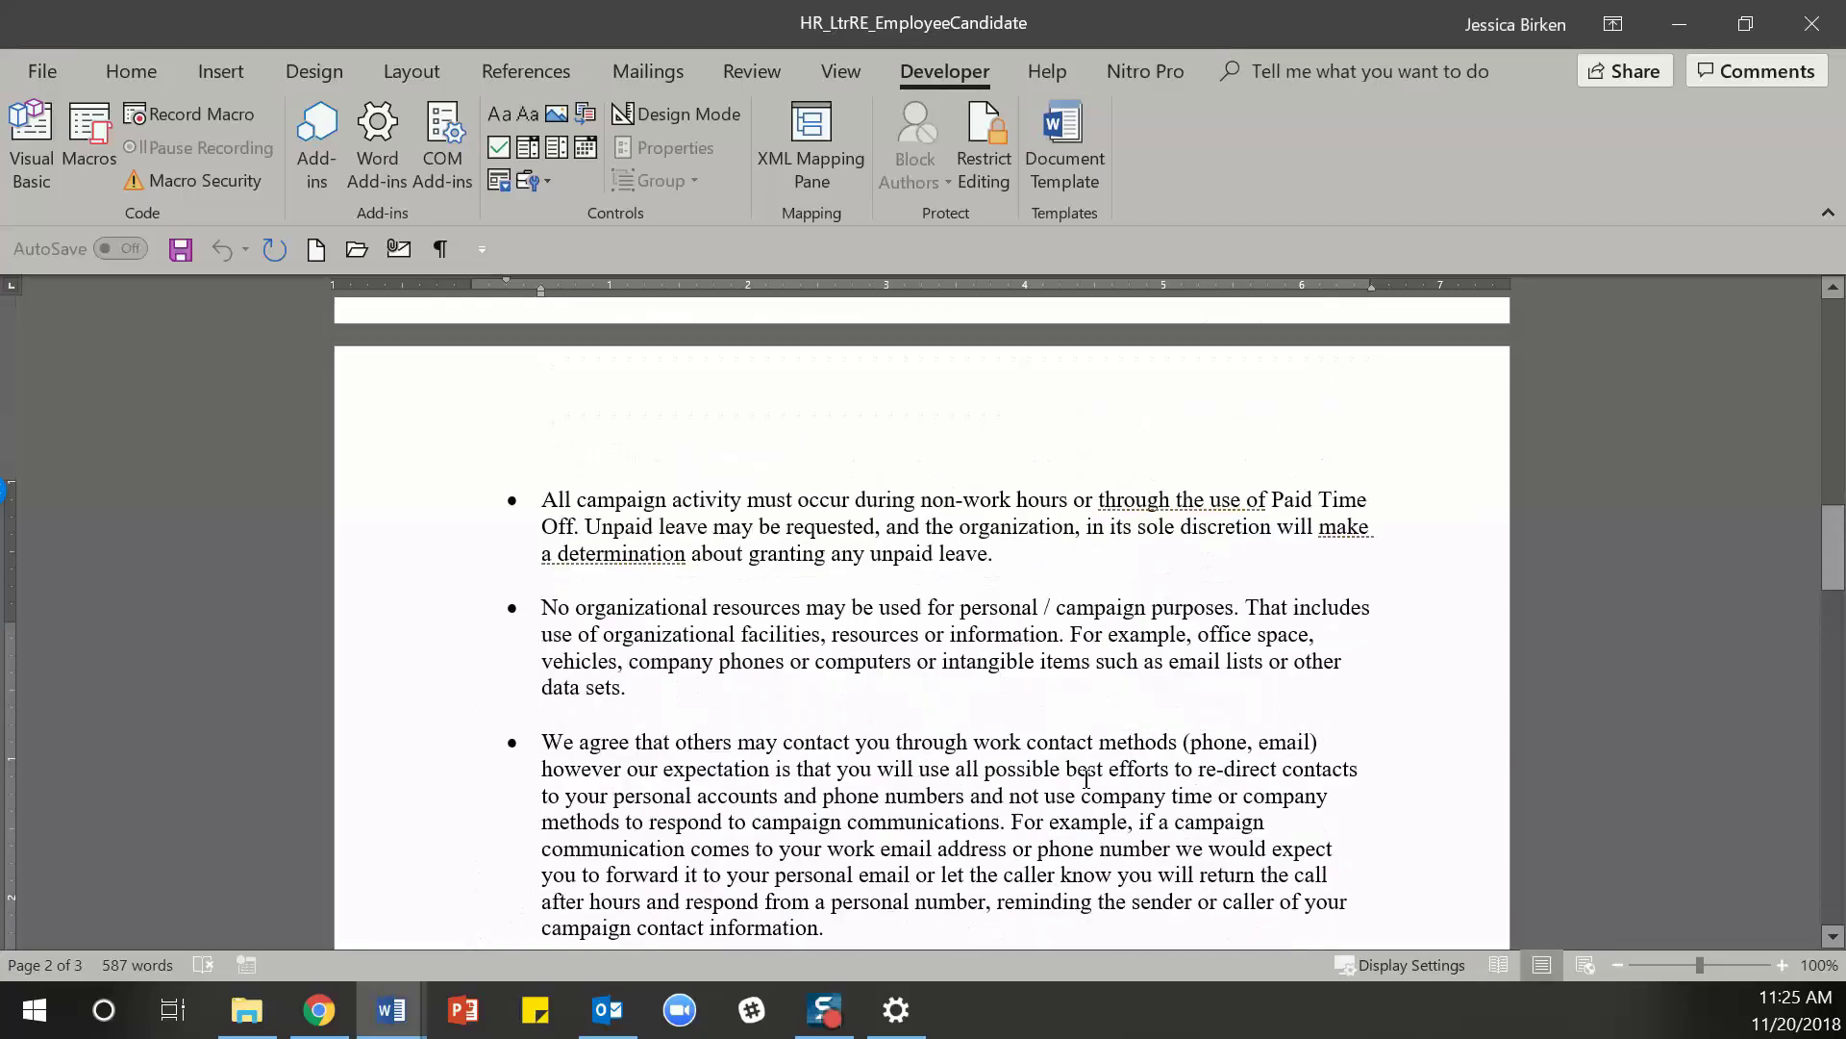
scroll(1088, 778, up, 15)
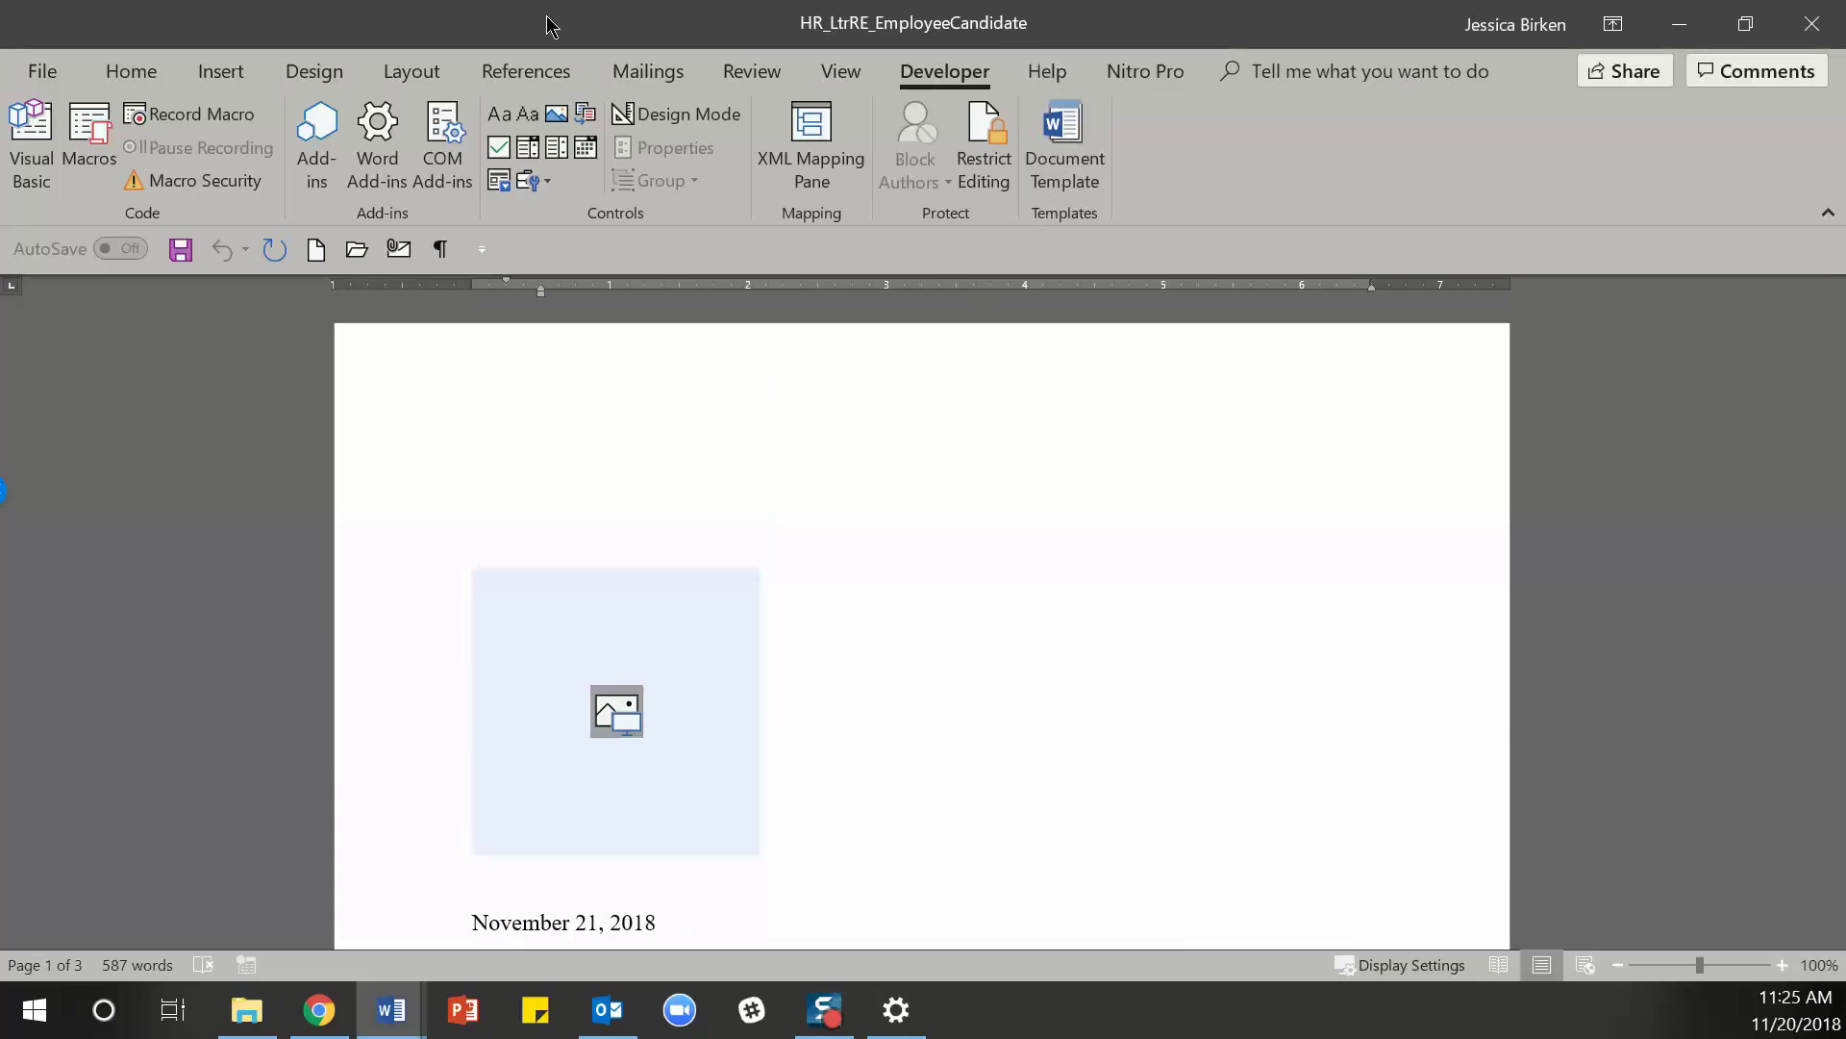
scroll(1149, 774, down, 5)
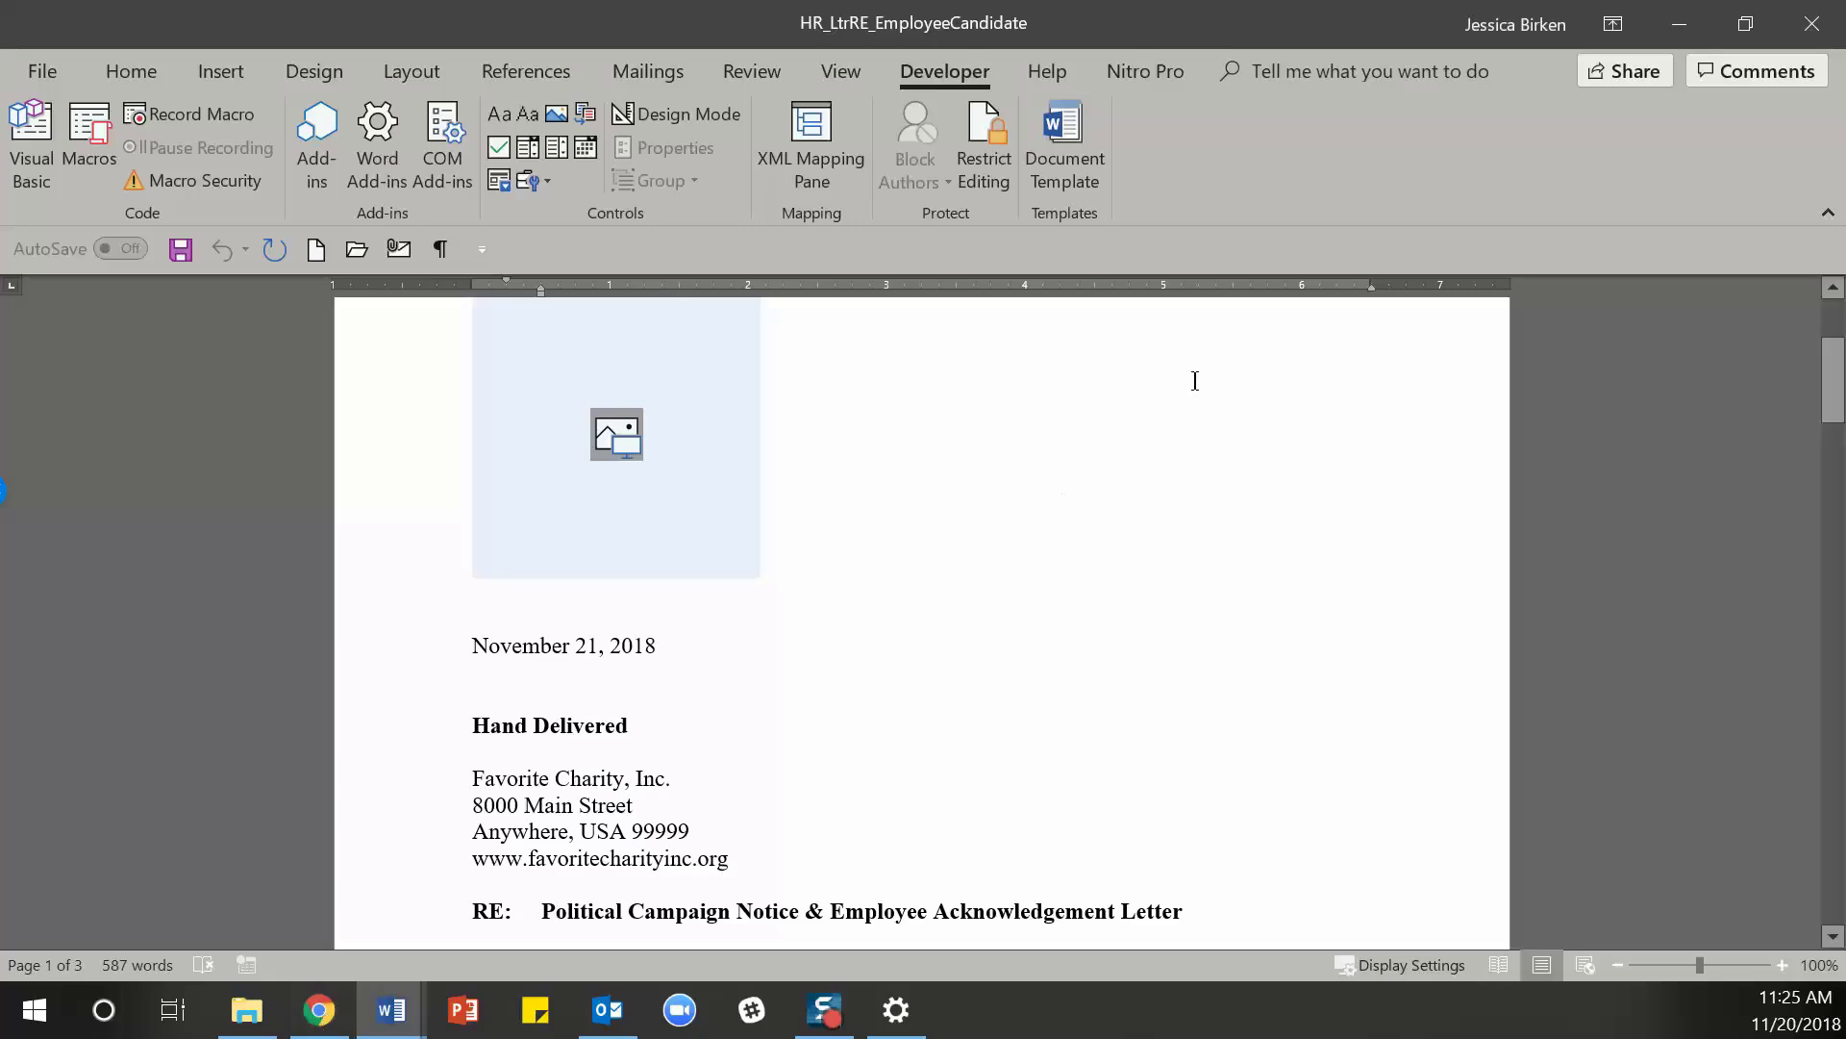
- Leave the letter for the Chrome browser window and bring up the already open Hack Your Practice home page
click(1679, 31)
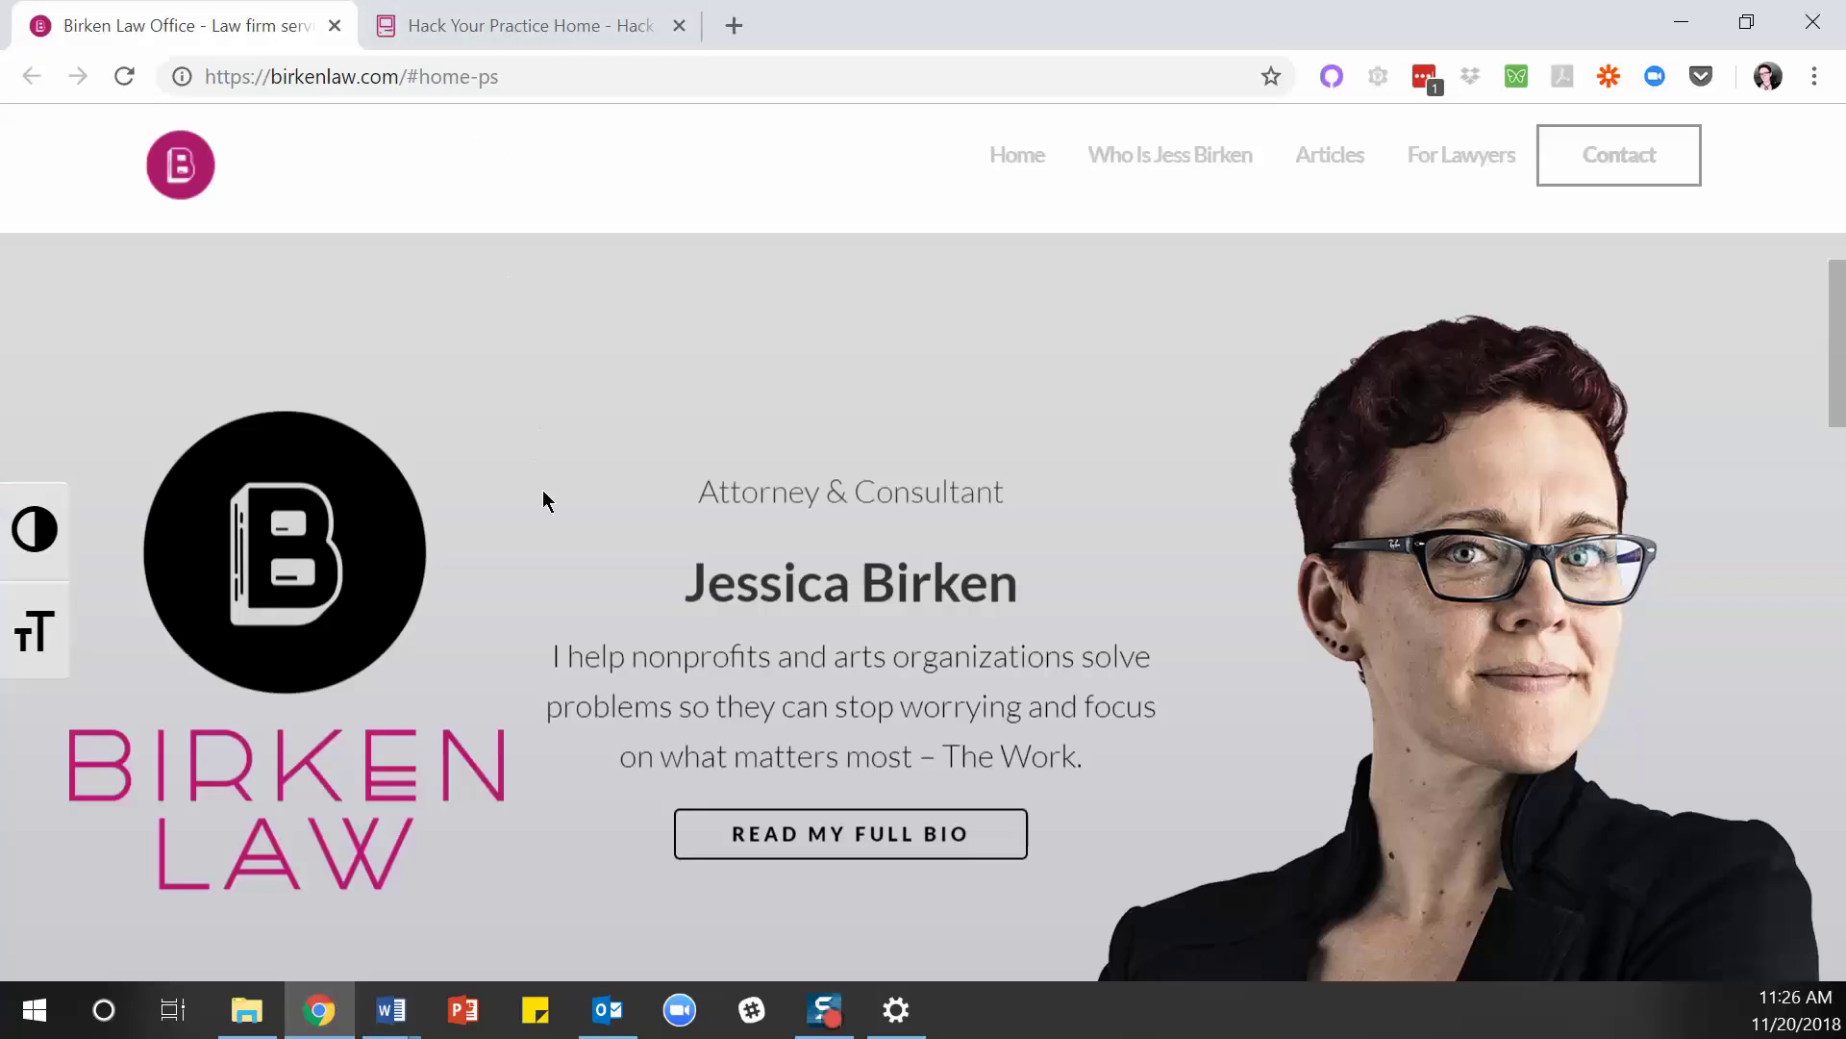
click(546, 23)
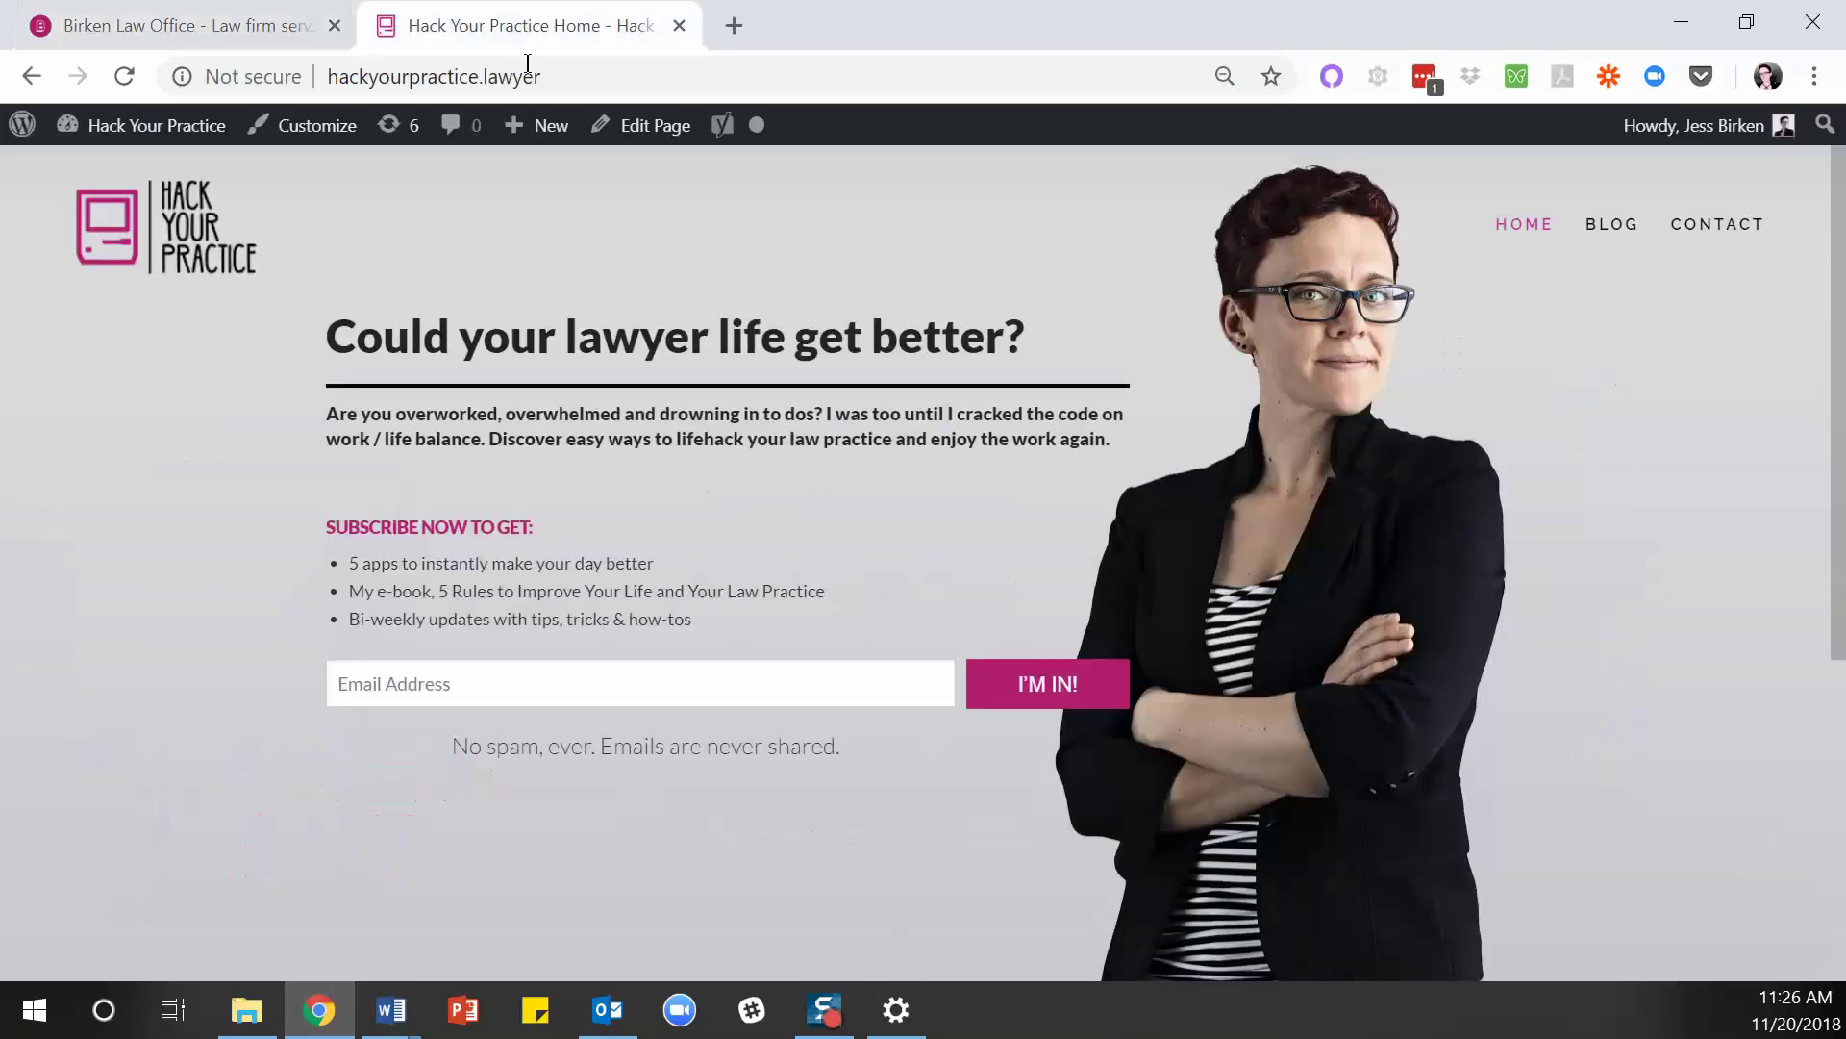